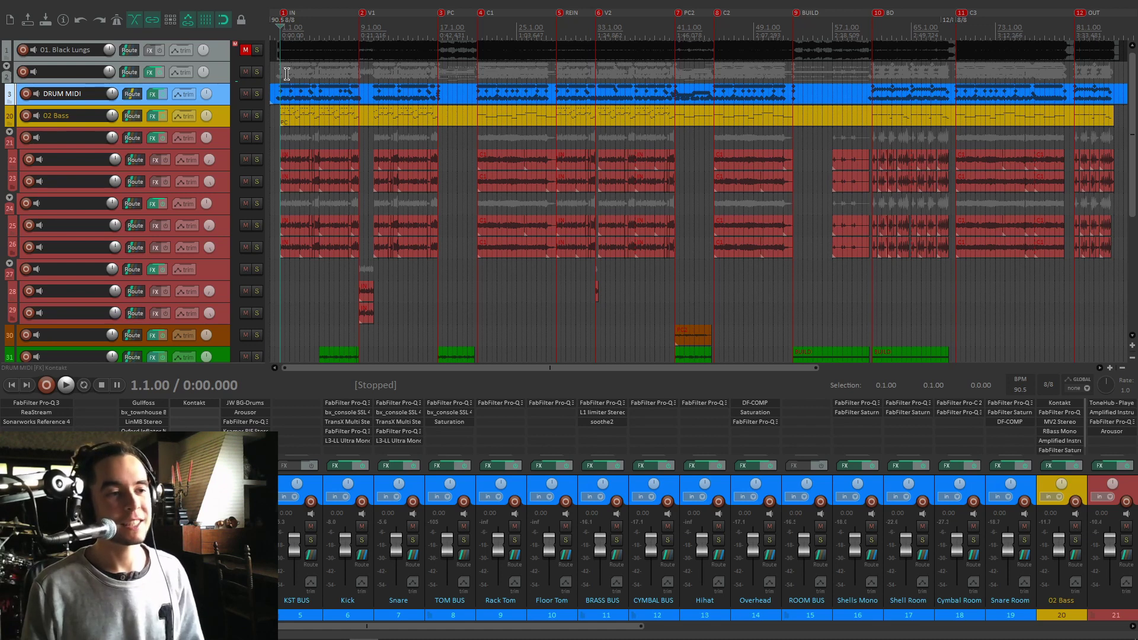
Play the full mix from the start, first with the mixer hidden and again with it displayed
key("ctrl+m")
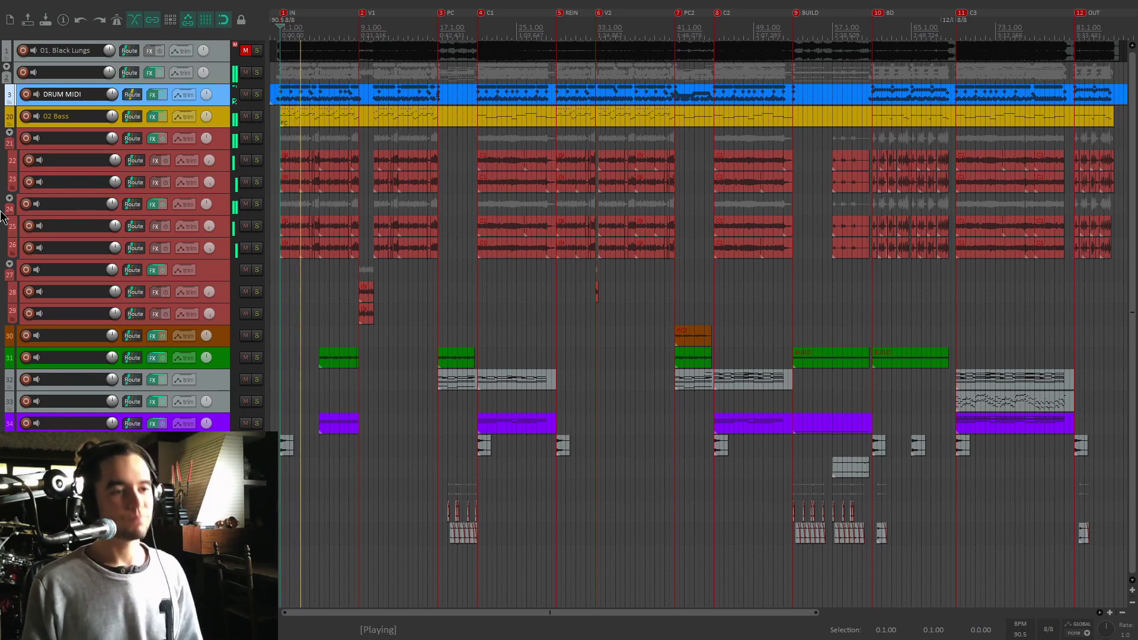
key("ctrl+m")
key("space")
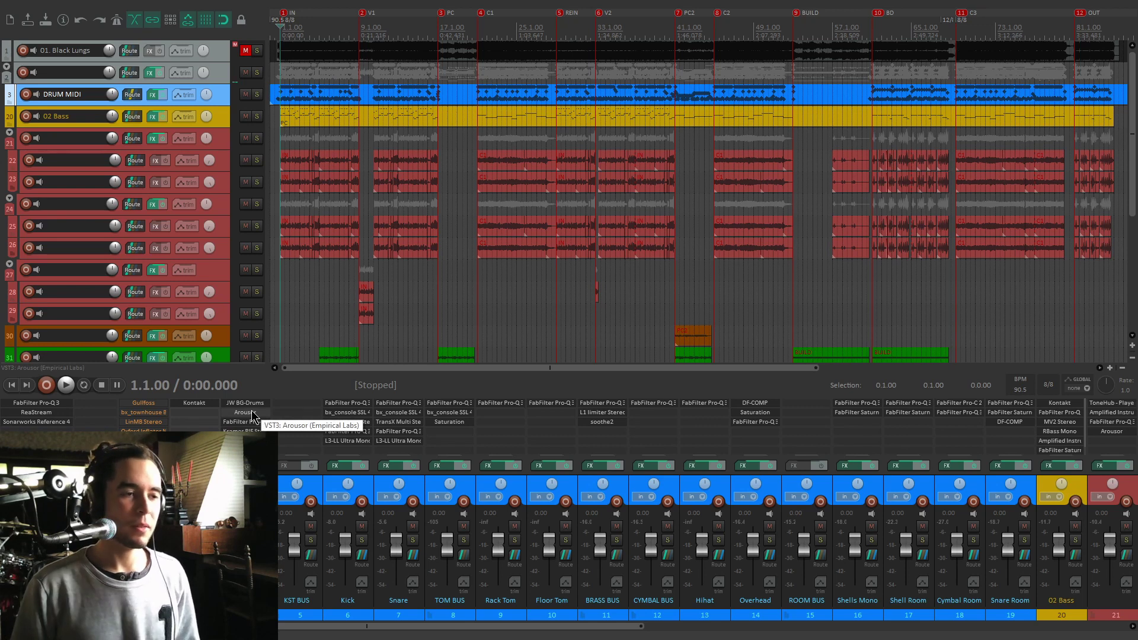
key("space")
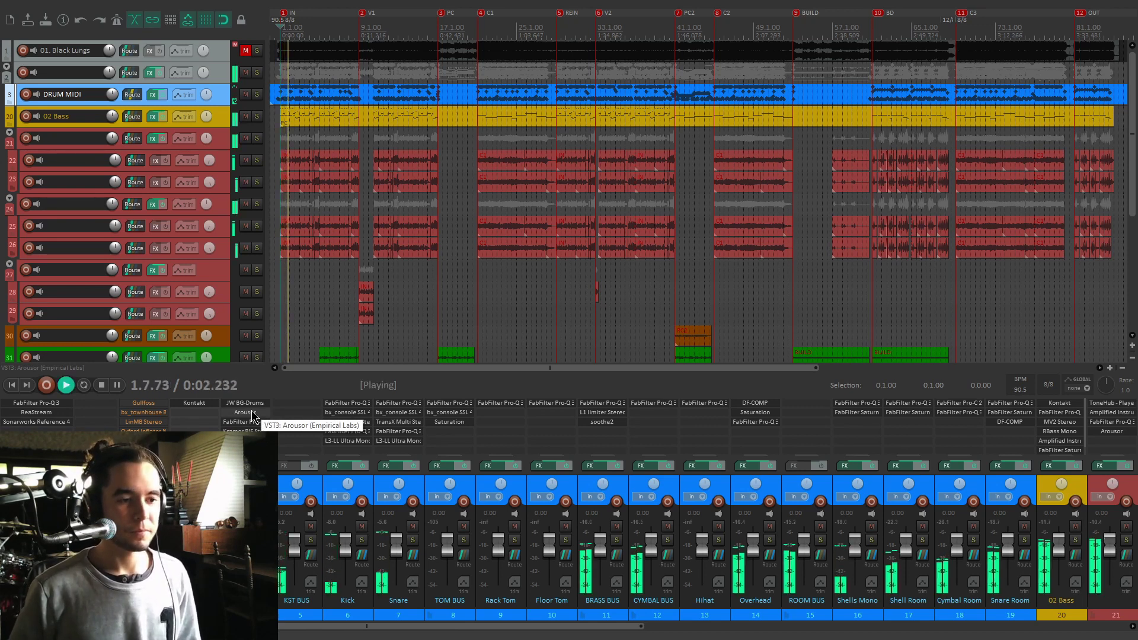
key("space")
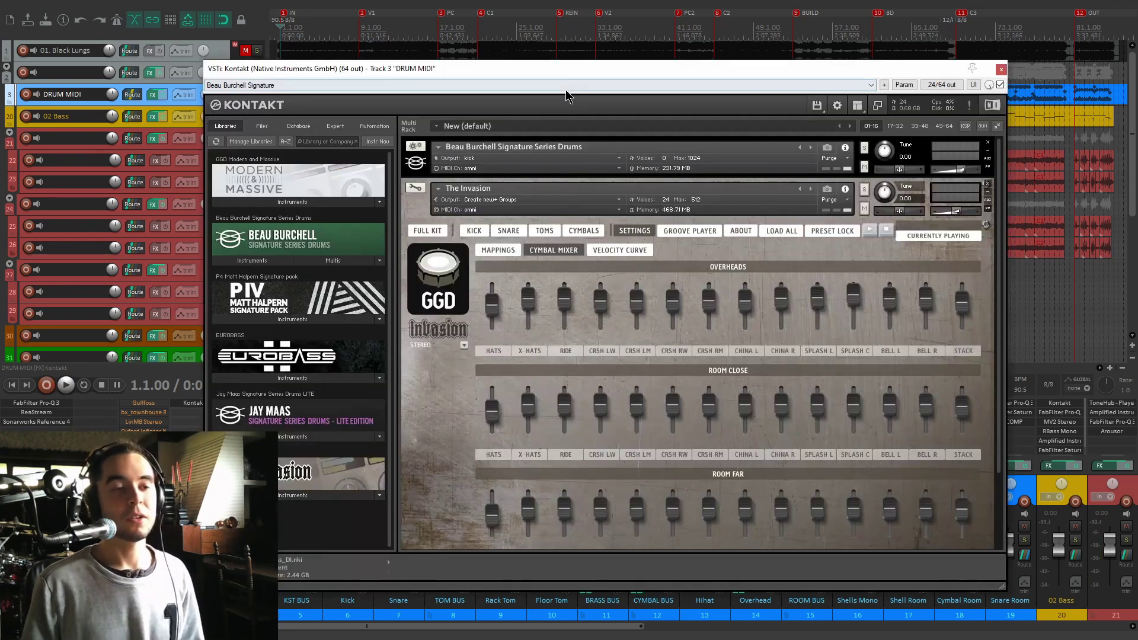
Show the Beau Burchell Signature Series Drums kit in the DRUM MIDI Kontakt and audition its kick, snare, rack tom and floor tom
left_click_drag(601, 67, 668, 42)
left_click(484, 160)
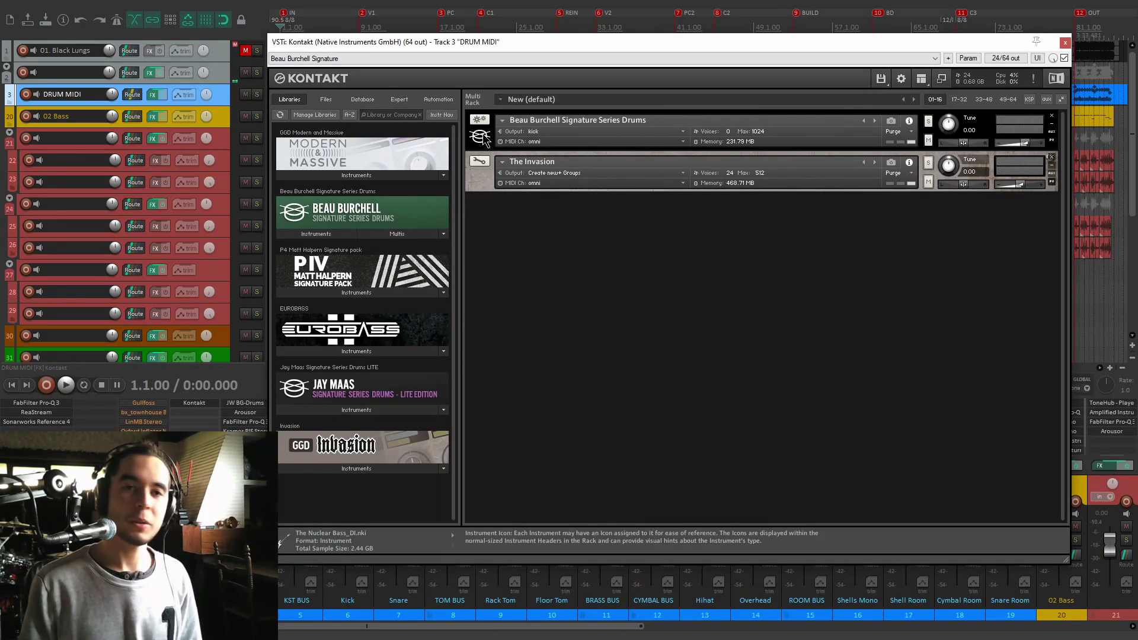
left_click(484, 138)
mouse_move(604, 47)
left_mouse_down()
mouse_move(613, 38)
mouse_move(609, 51)
left_mouse_up()
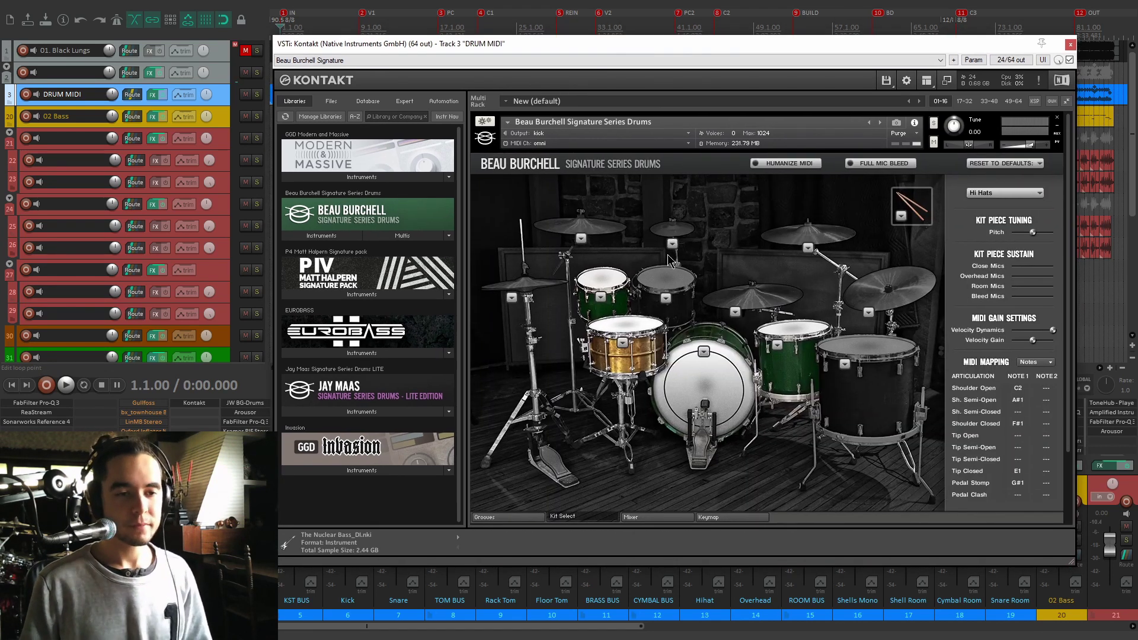
left_click(704, 396)
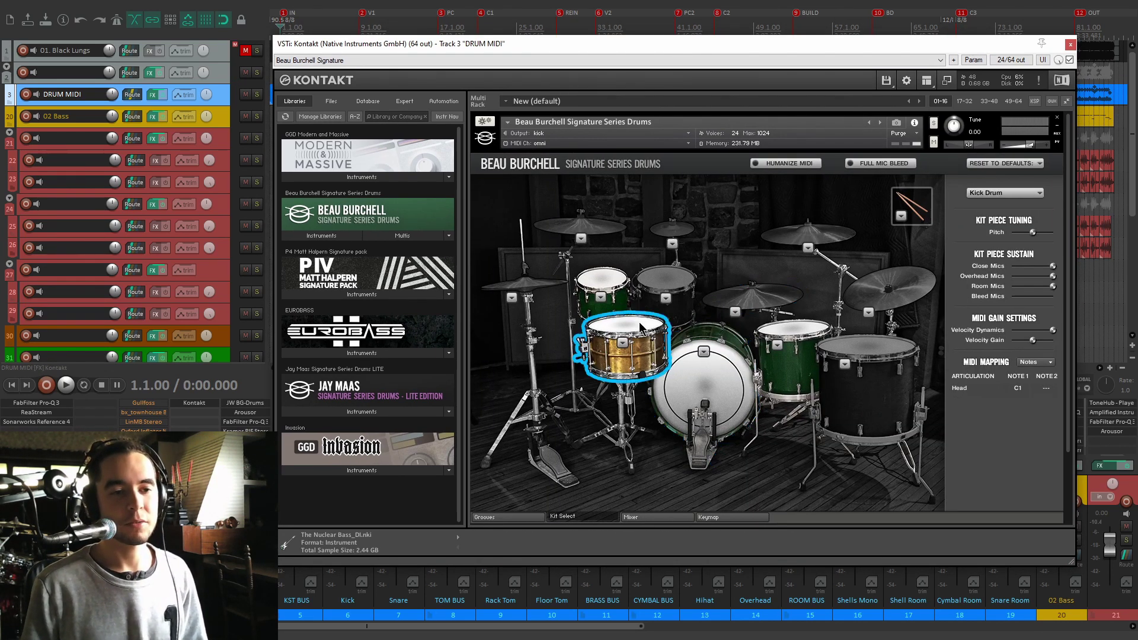
left_click(625, 331)
left_click(601, 284)
left_click(791, 334)
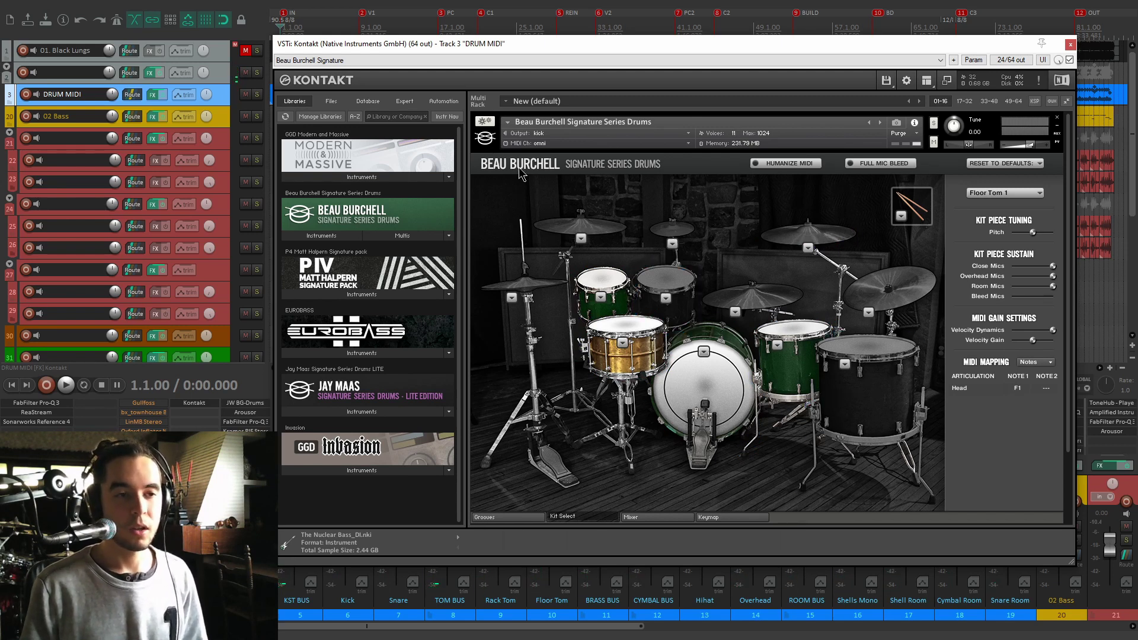
Switch to The Invasion instrument's full kit page and audition its cymbals
left_click(487, 141)
left_click(487, 188)
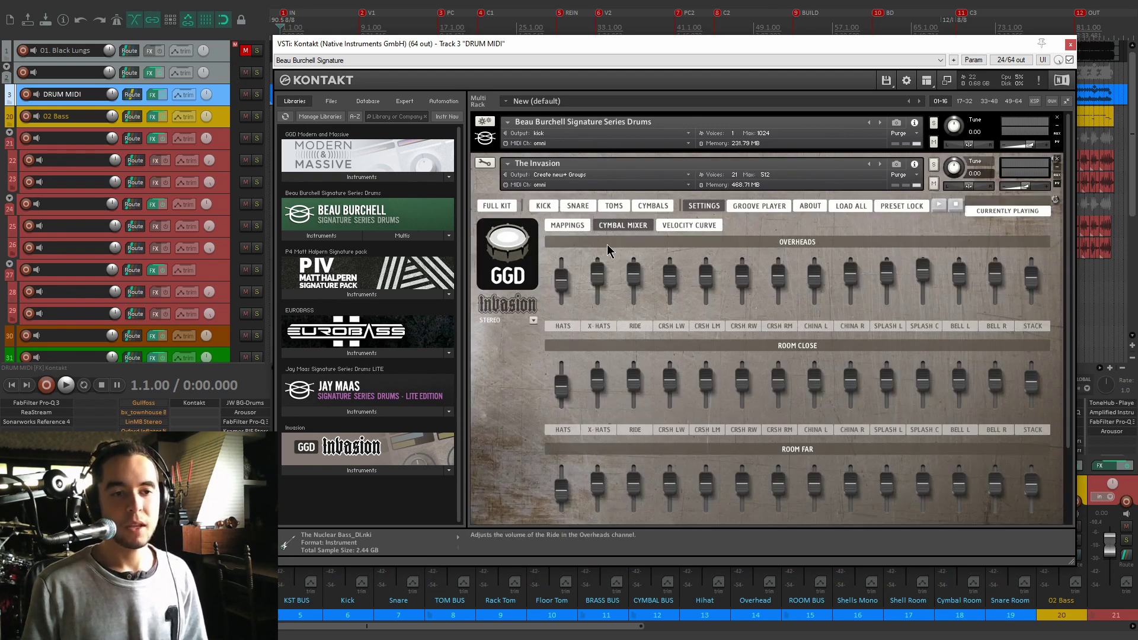
left_click(499, 205)
left_click(720, 307)
left_click(850, 303)
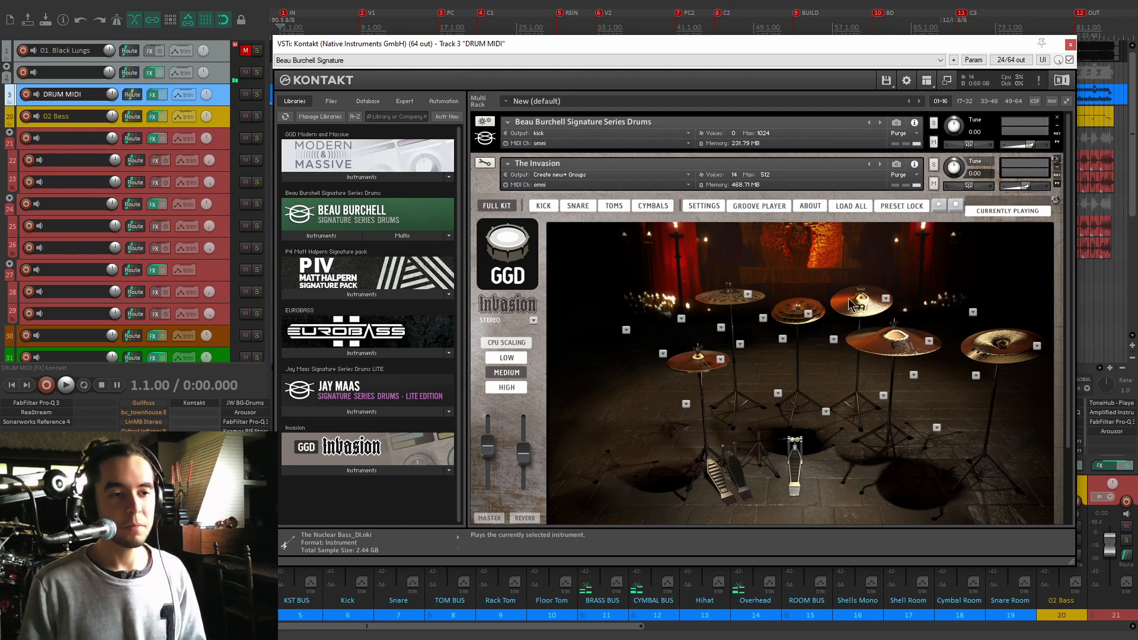
Return to the Beau Burchell kit, comparing it with The Invasion, and audition the snare, rack tom and floor tom again
left_click(1056, 183)
left_click(1056, 141)
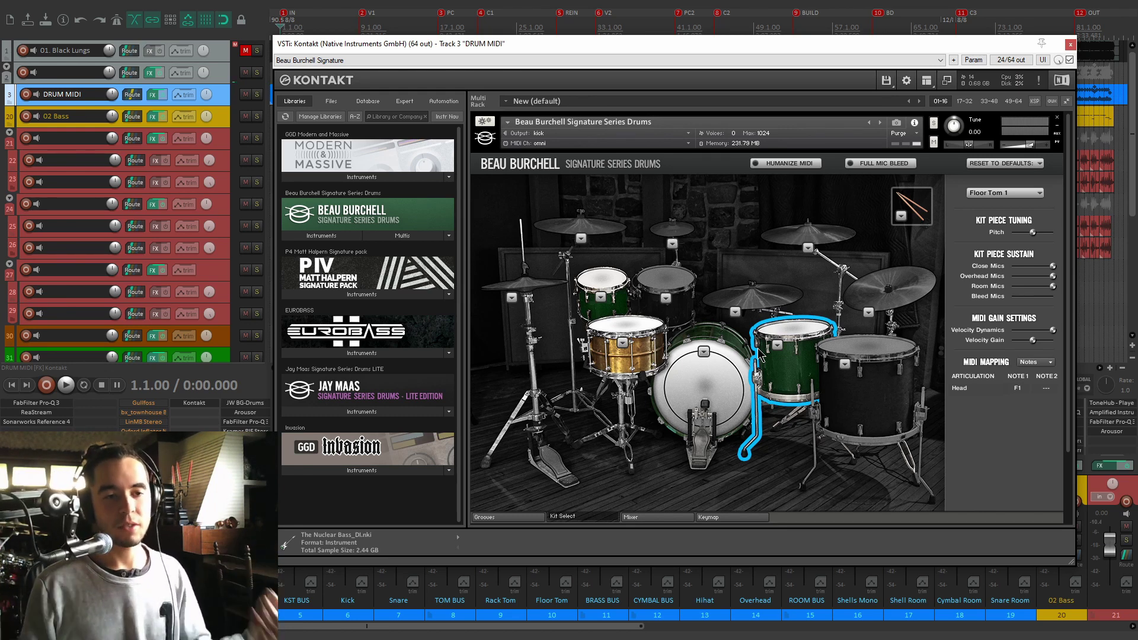
left_click(485, 138)
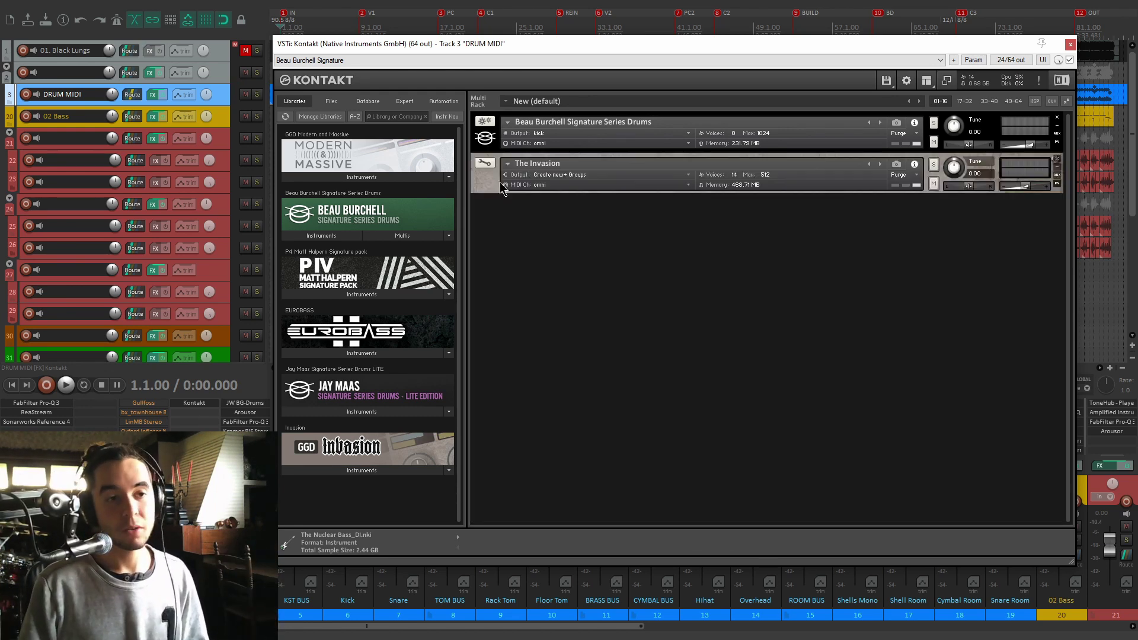
left_click(485, 180)
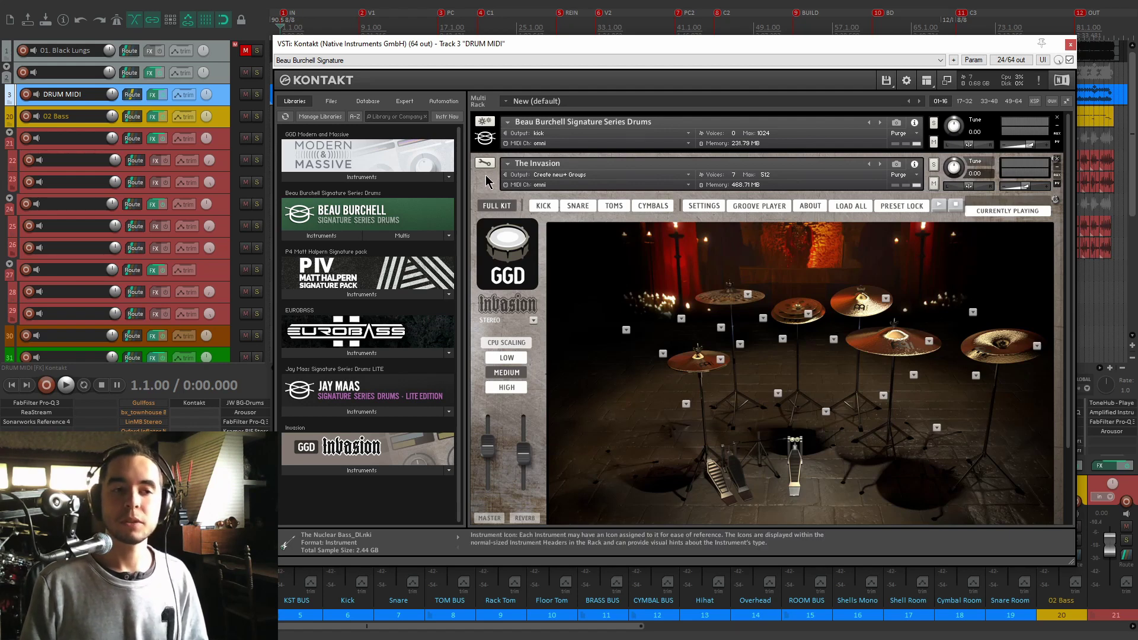
left_click(484, 162)
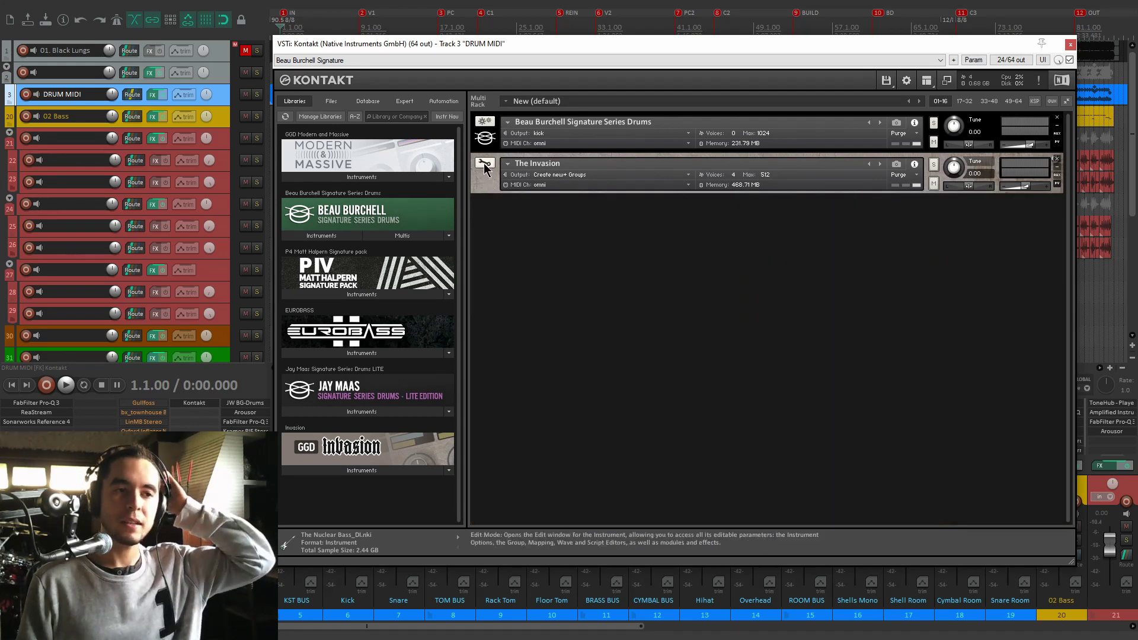
left_click(485, 137)
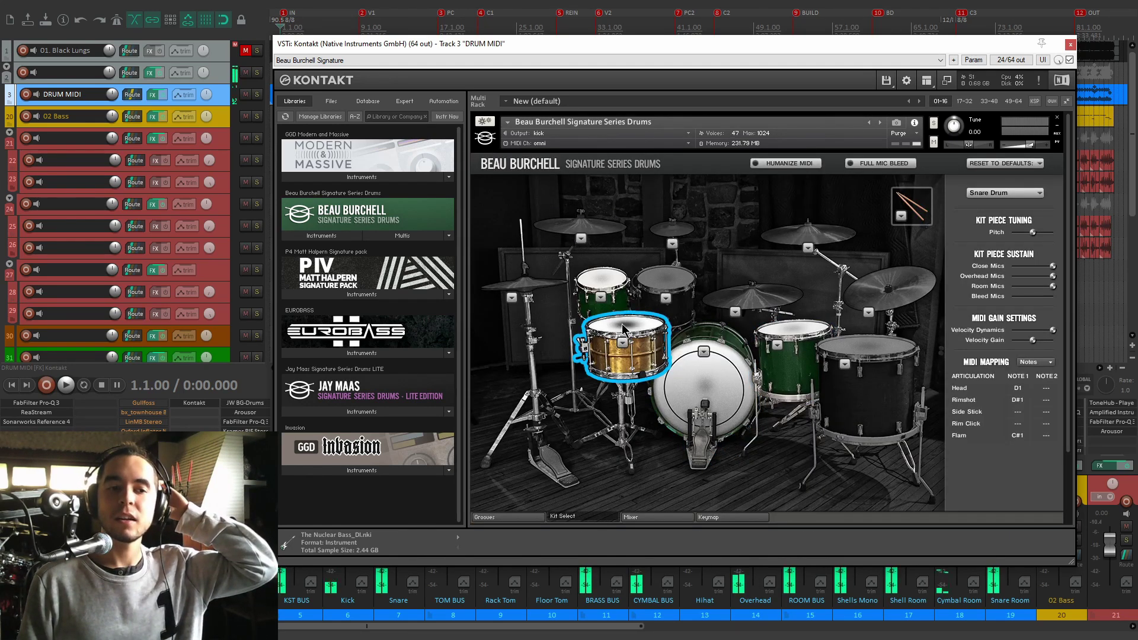
left_click(599, 286)
left_click(806, 335)
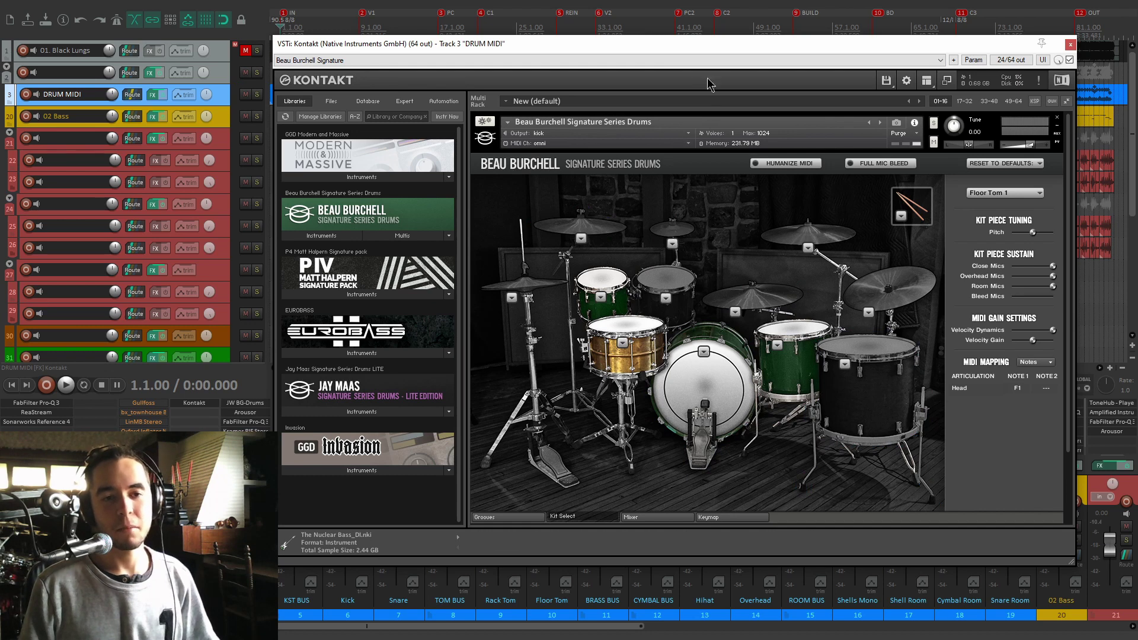
Collapse both drum instruments in the Kontakt rack and close the plugin window
left_click_drag(707, 48, 715, 31)
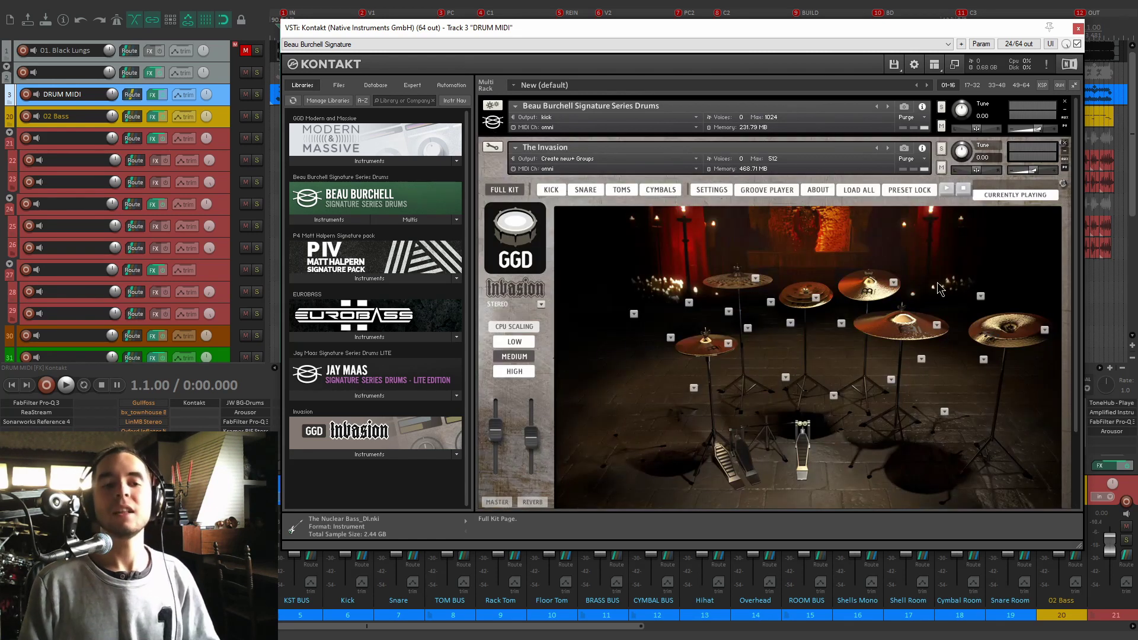
left_click(506, 166)
left_click(491, 132)
left_click(510, 131)
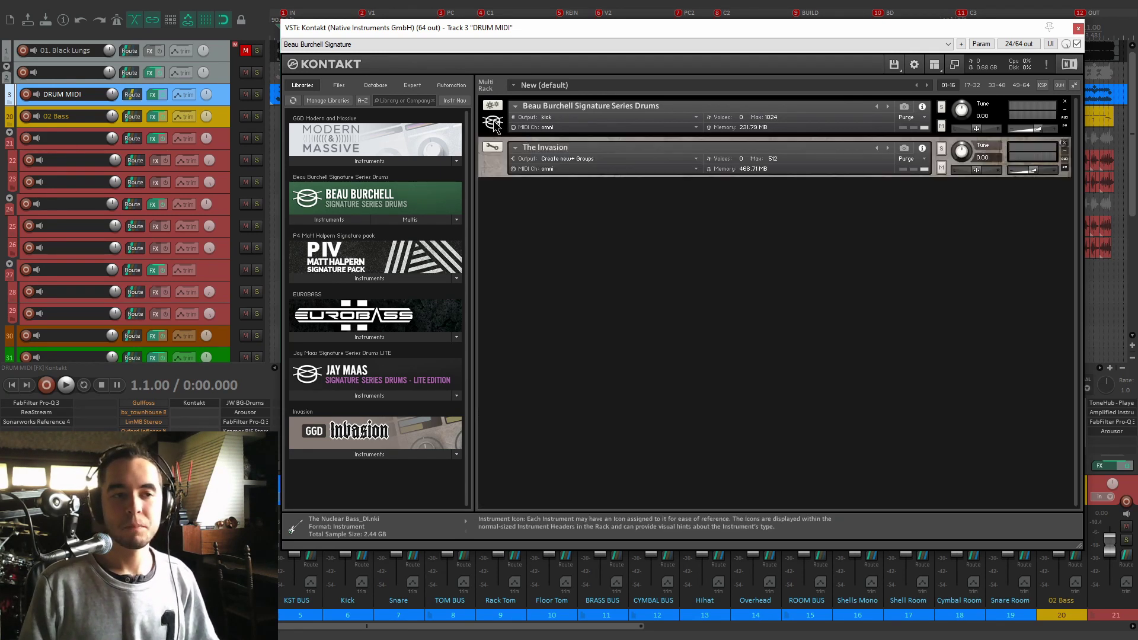
left_click_drag(937, 33, 929, 61)
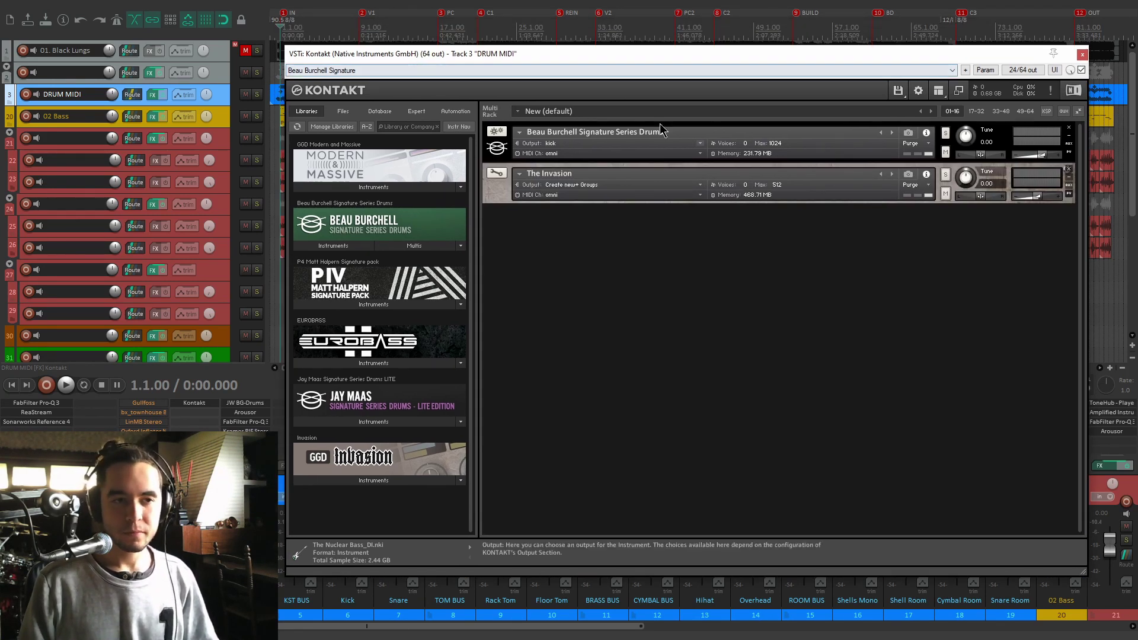
left_click(1081, 55)
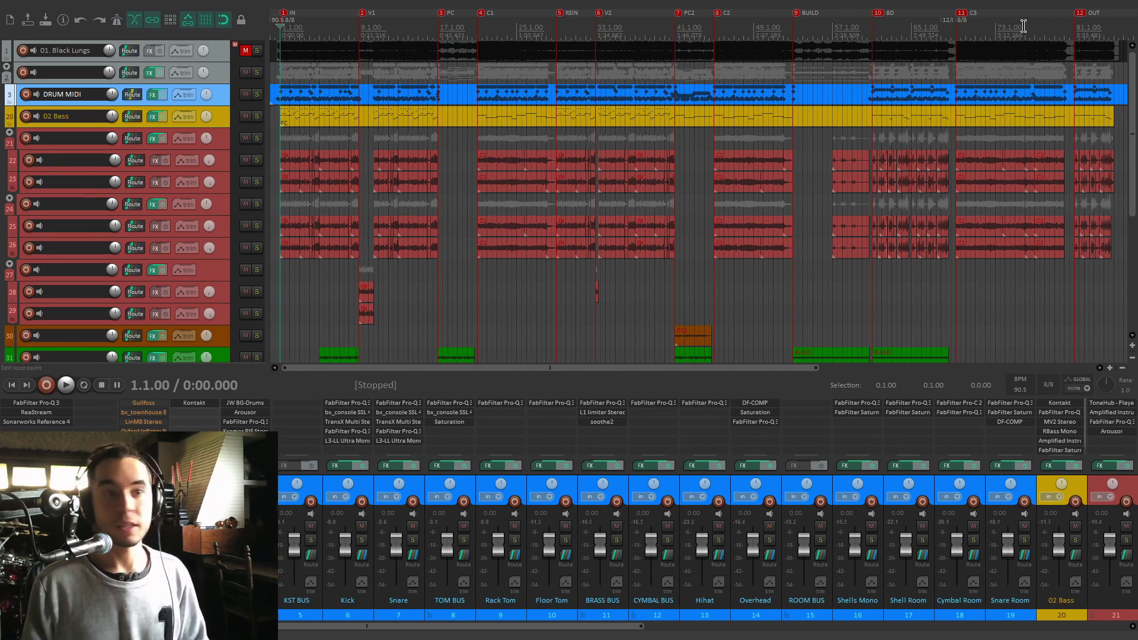
Play the opening of the full mix with the timeline magnified around the intro and first verse
key("space")
scroll(393, 147, "up", 2)
scroll(393, 147, "up", 5)
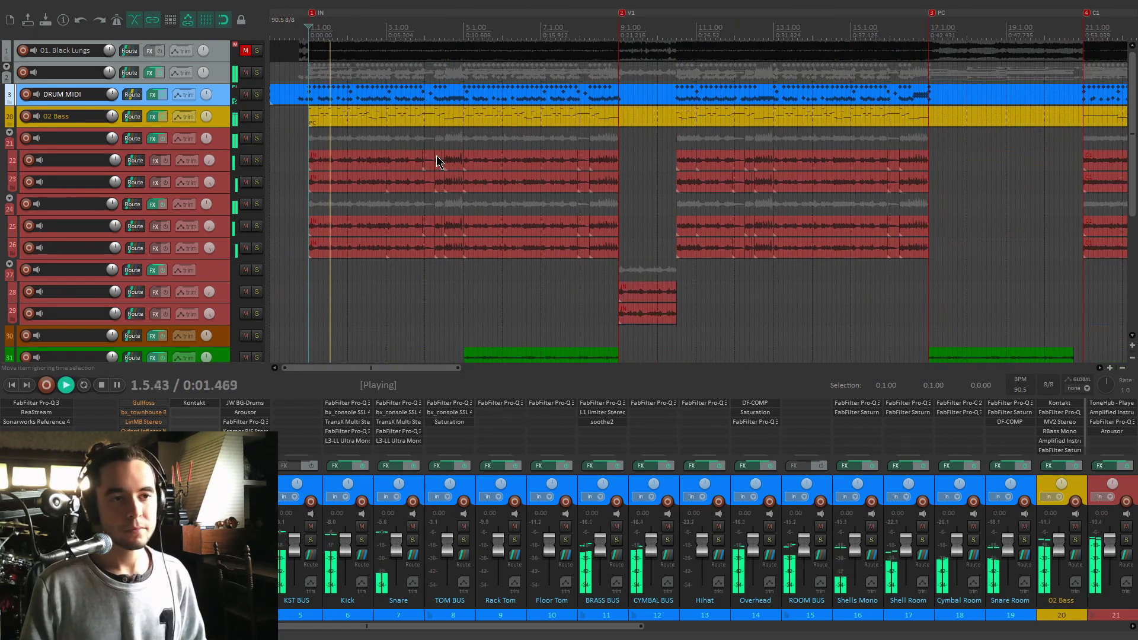
key("space")
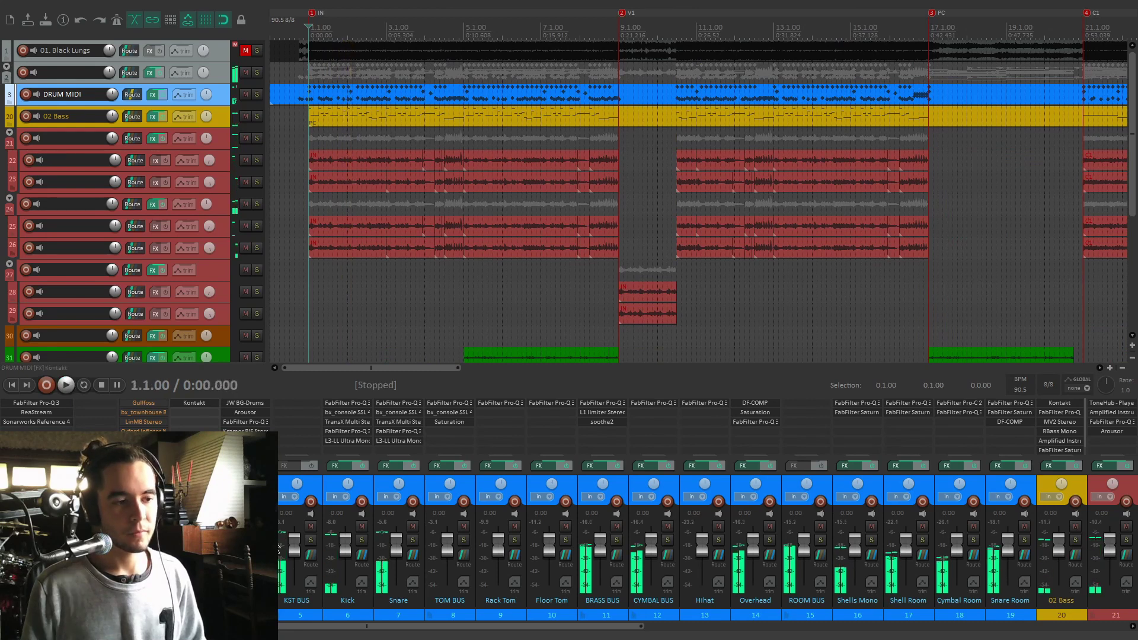
Solo the drums and play them from the start of the song with their processing
left_click(290, 485)
key("space")
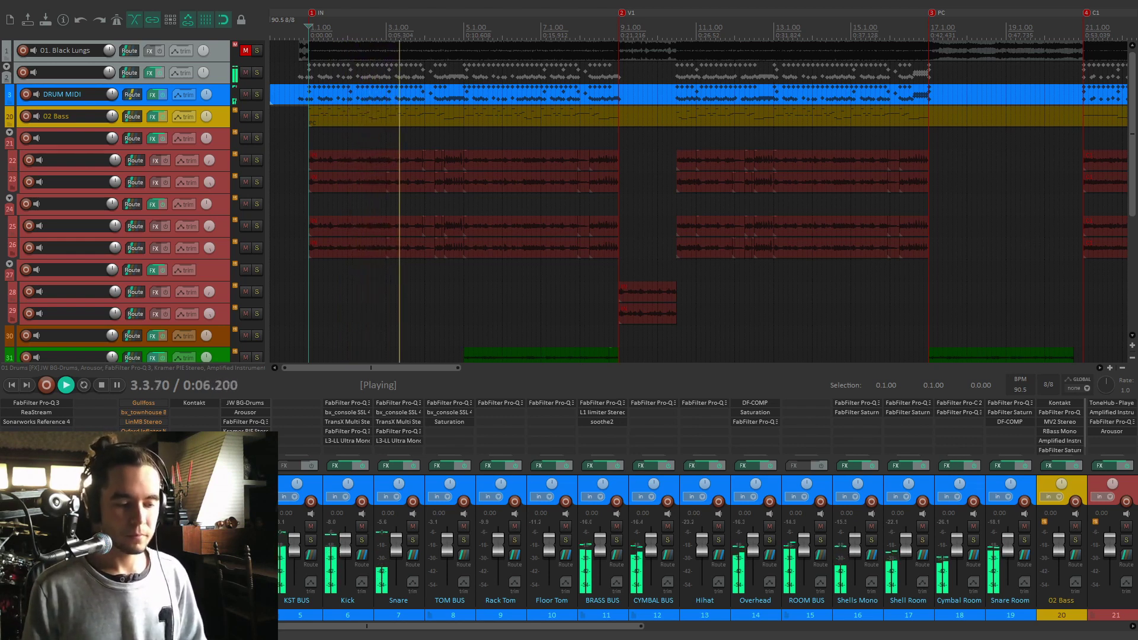
key("space")
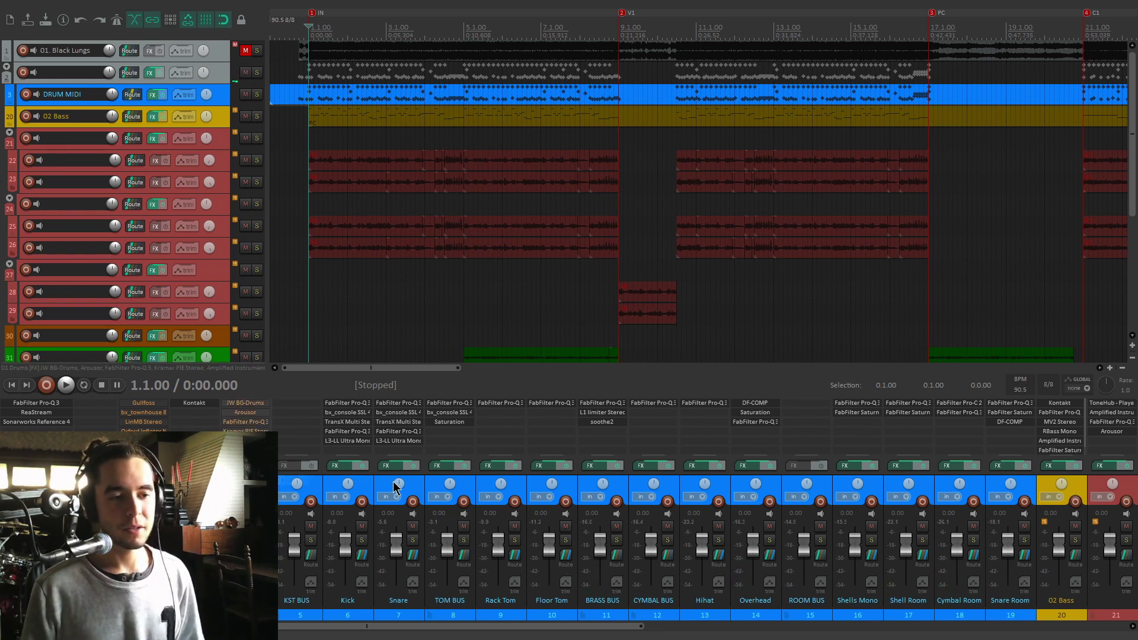
Bypass the effects on all drum tracks from track 5 through Snare Room and play the unprocessed drums
left_click(369, 490)
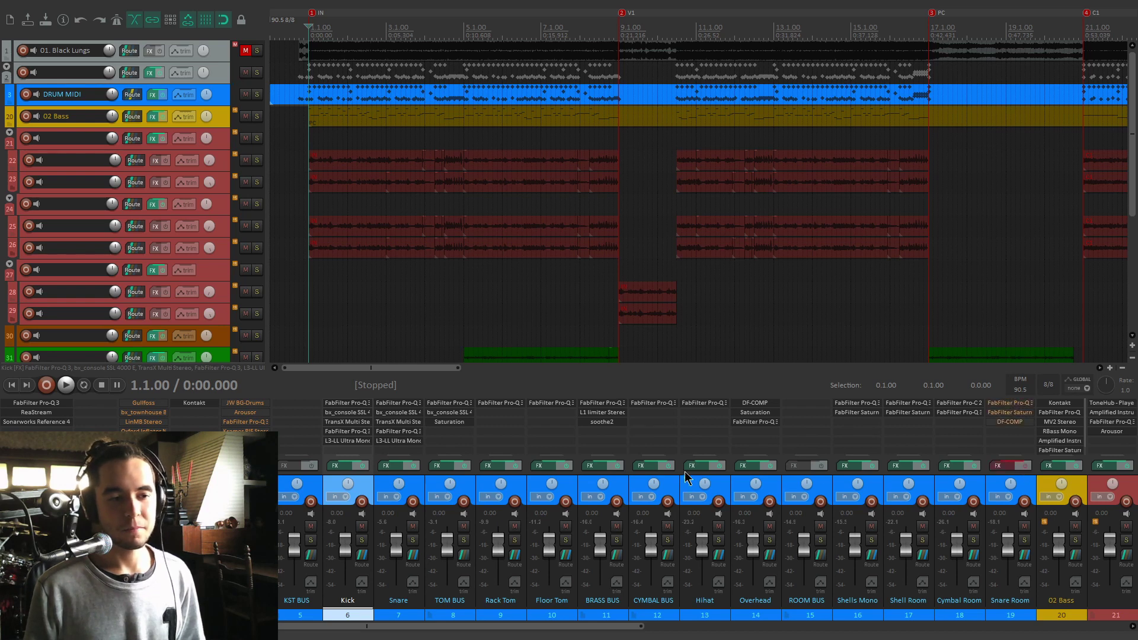
left_click(1027, 488)
left_click(313, 491, "shift")
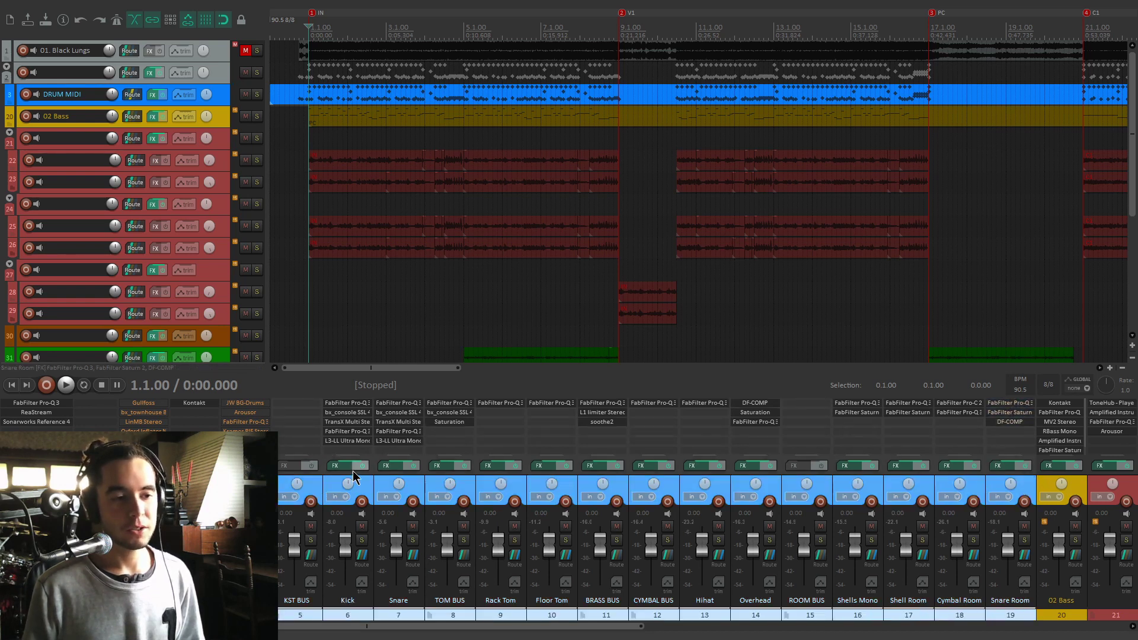
left_click(360, 466)
key("space")
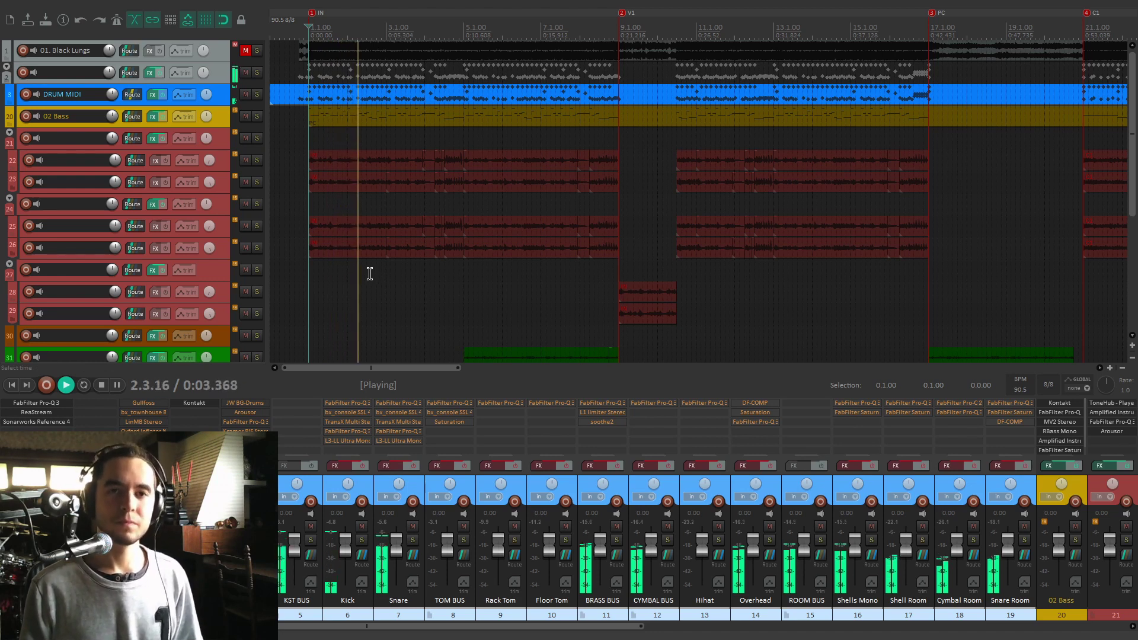
key("space")
Solo the Kick track and play it from the start without effects
left_click(332, 548)
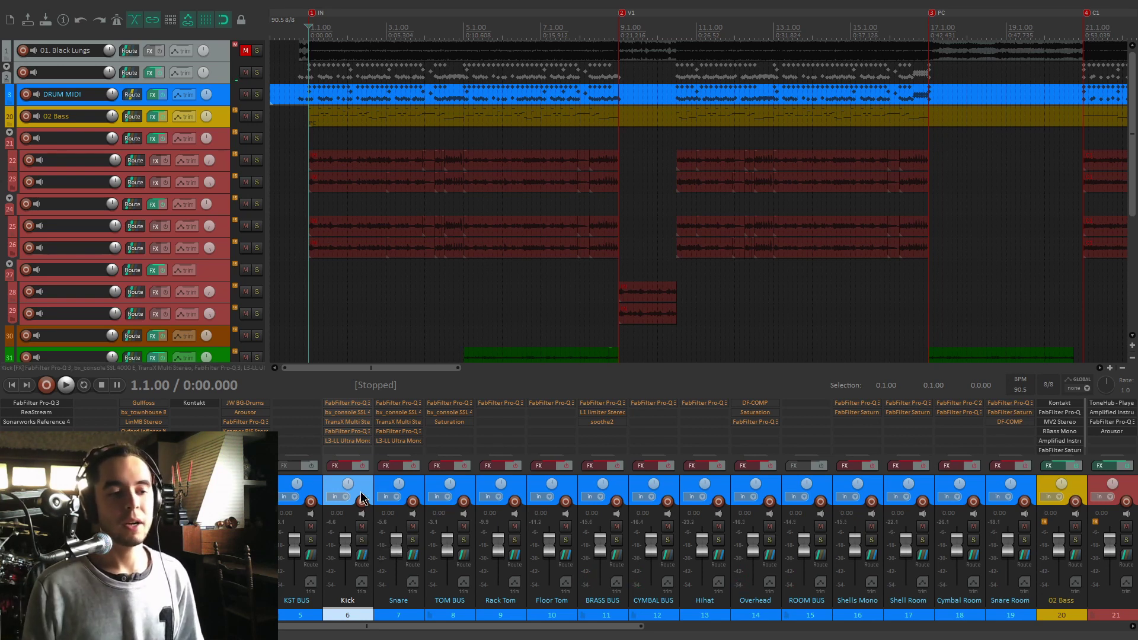
left_click(362, 540)
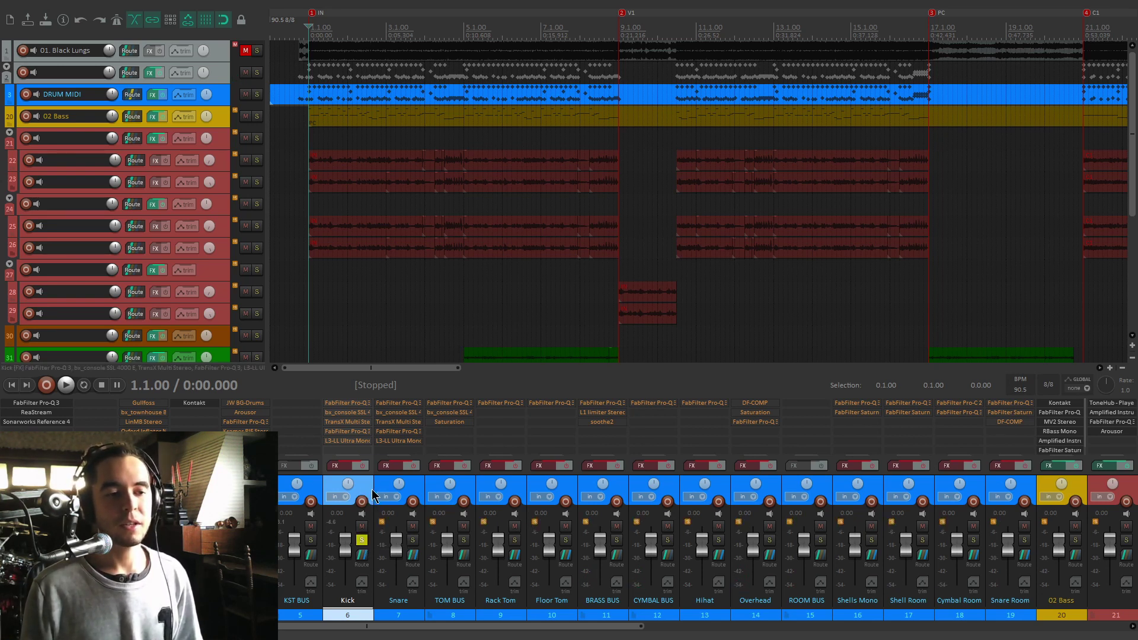
key("space")
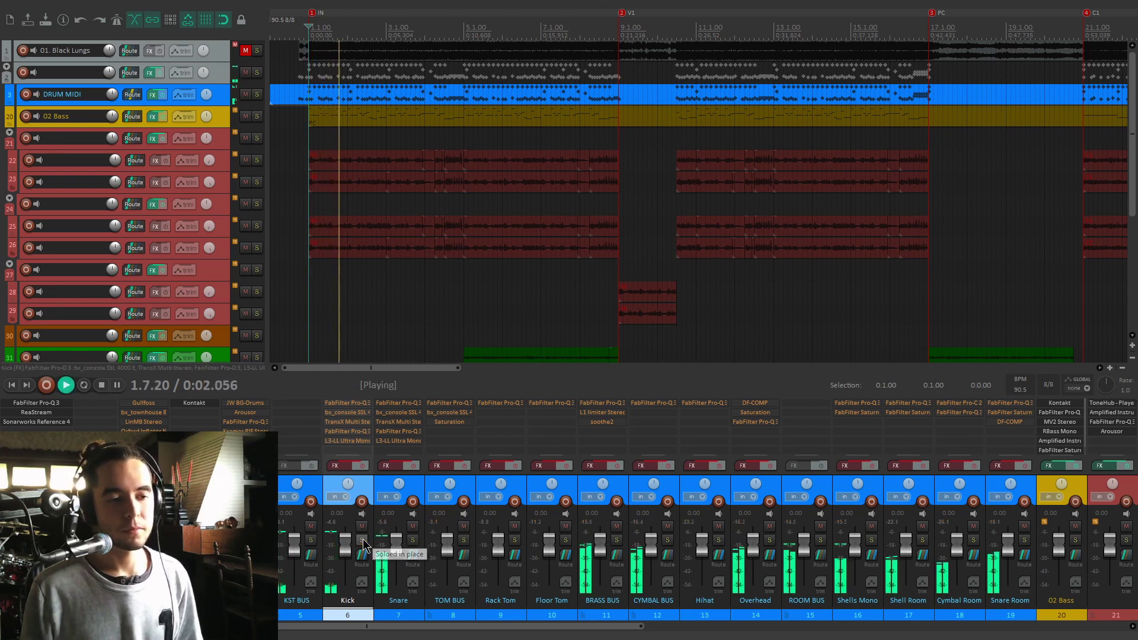
key("space")
Open the Kick's effects chain, take it out of bypass and leave only the first FabFilter Pro-Q 3 enabled
left_click(343, 468)
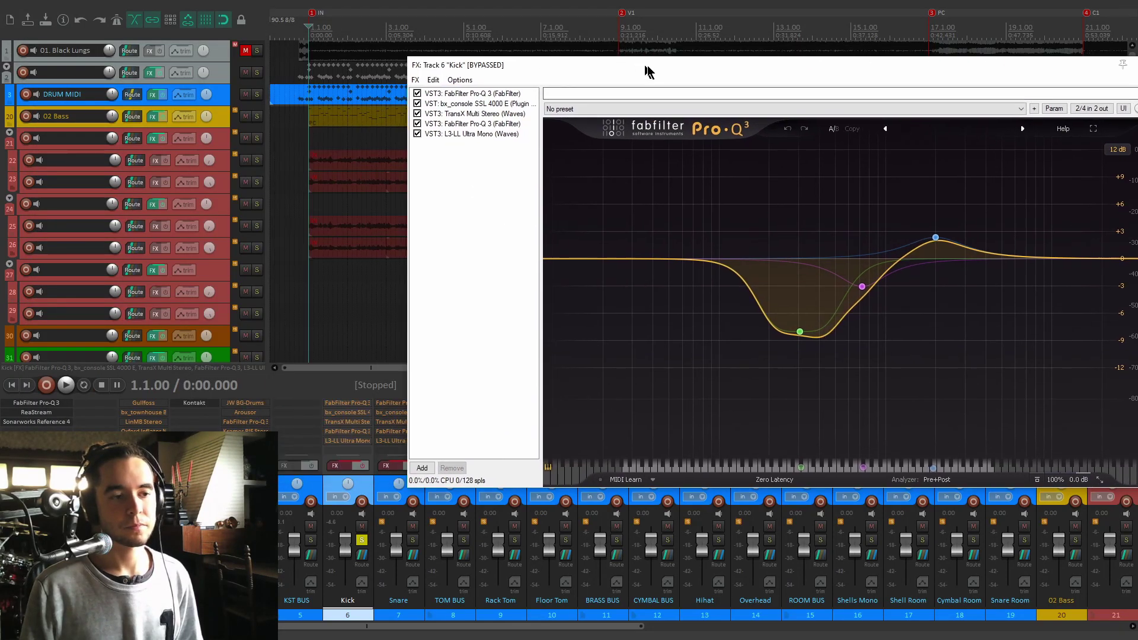
left_click(422, 146)
left_click(421, 136)
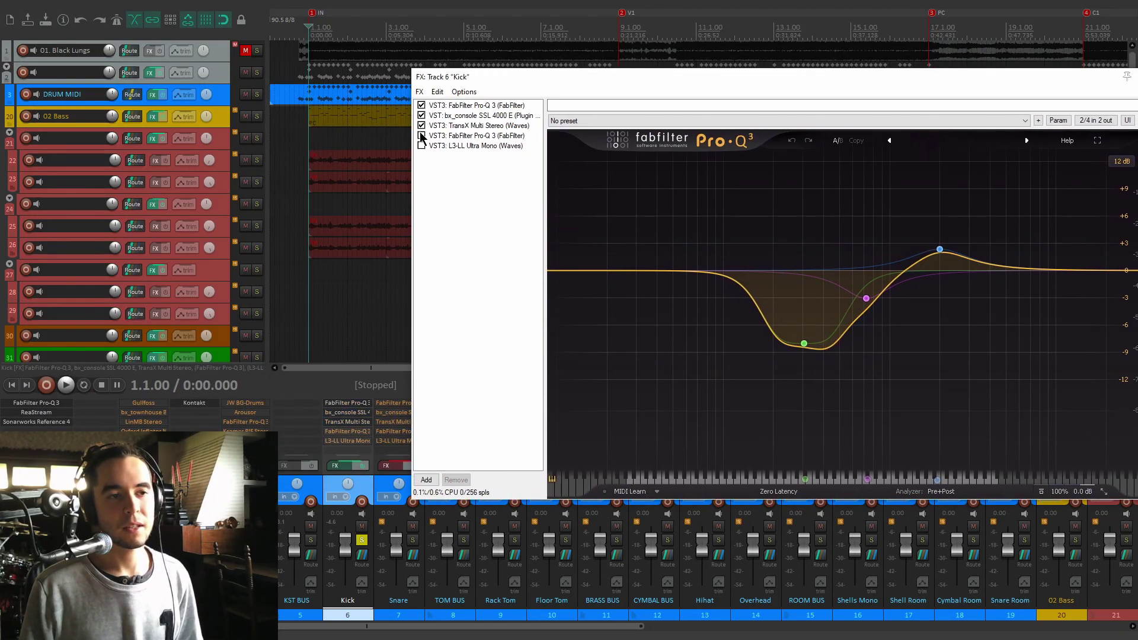
left_click(421, 116)
left_click_drag(554, 83, 430, 88)
left_click(296, 111)
Play the kick while switching the first FabFilter Pro-Q 3 off and back on to compare its effect
mouse_move(716, 336)
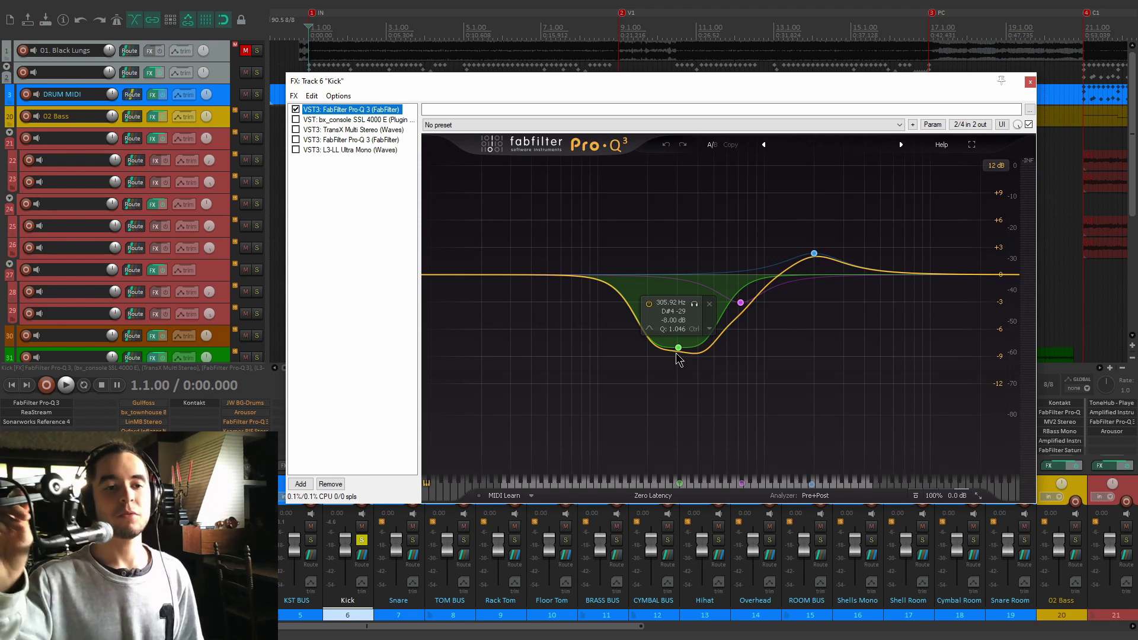
key("space")
left_click(296, 109)
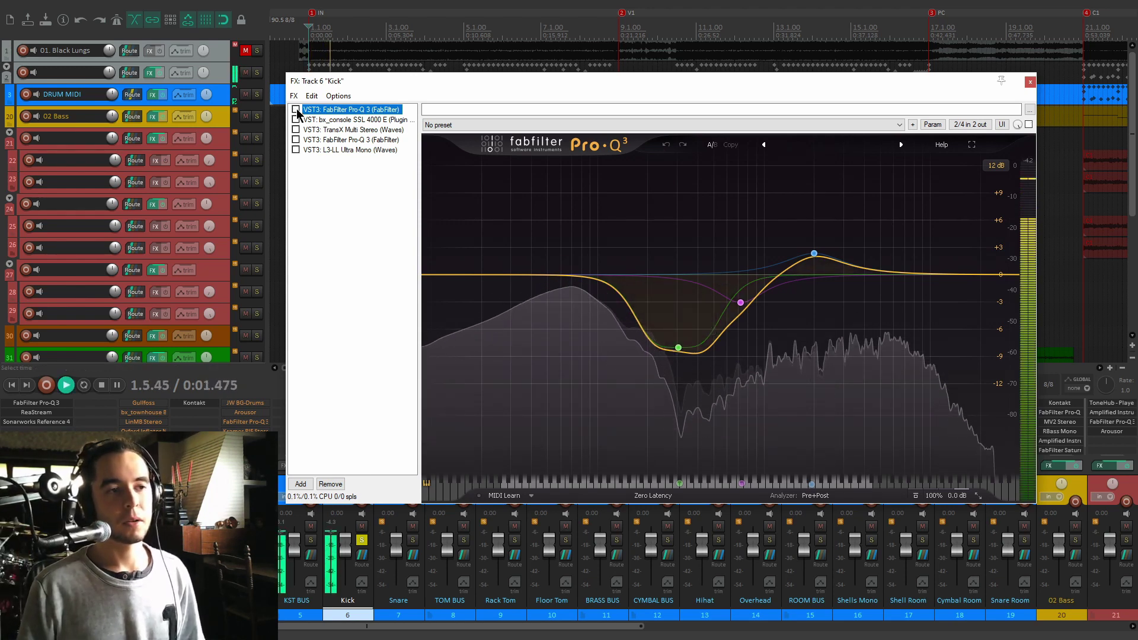
left_click(296, 109)
key("space")
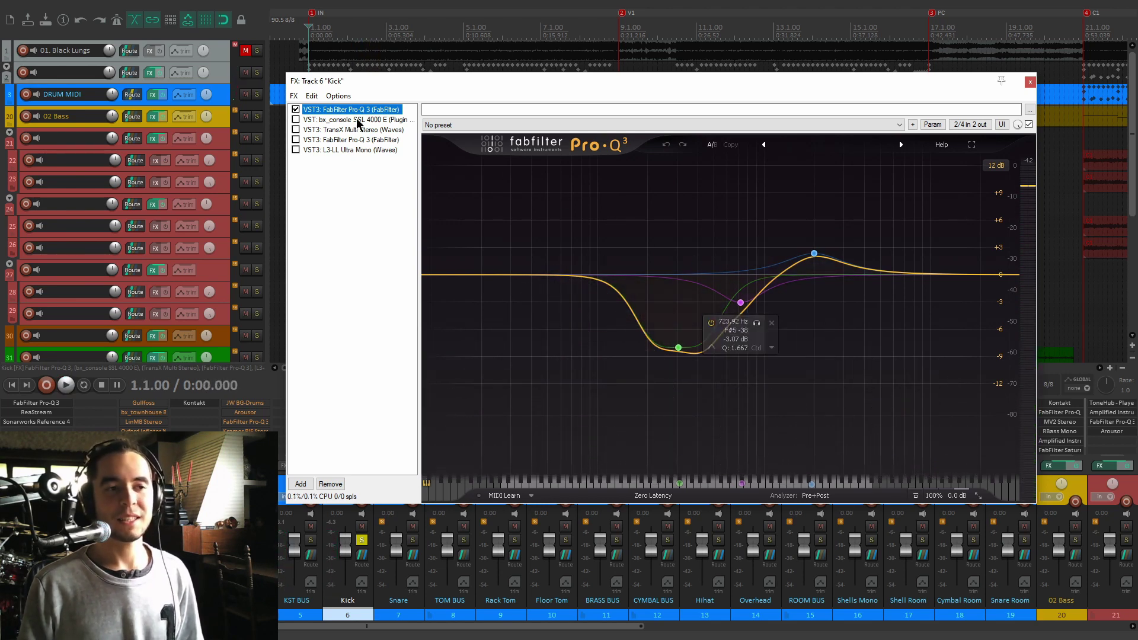
Enable the bx_console SSL 4000 E in the Kick's effects chain and bring its full interface into view
left_click(295, 120)
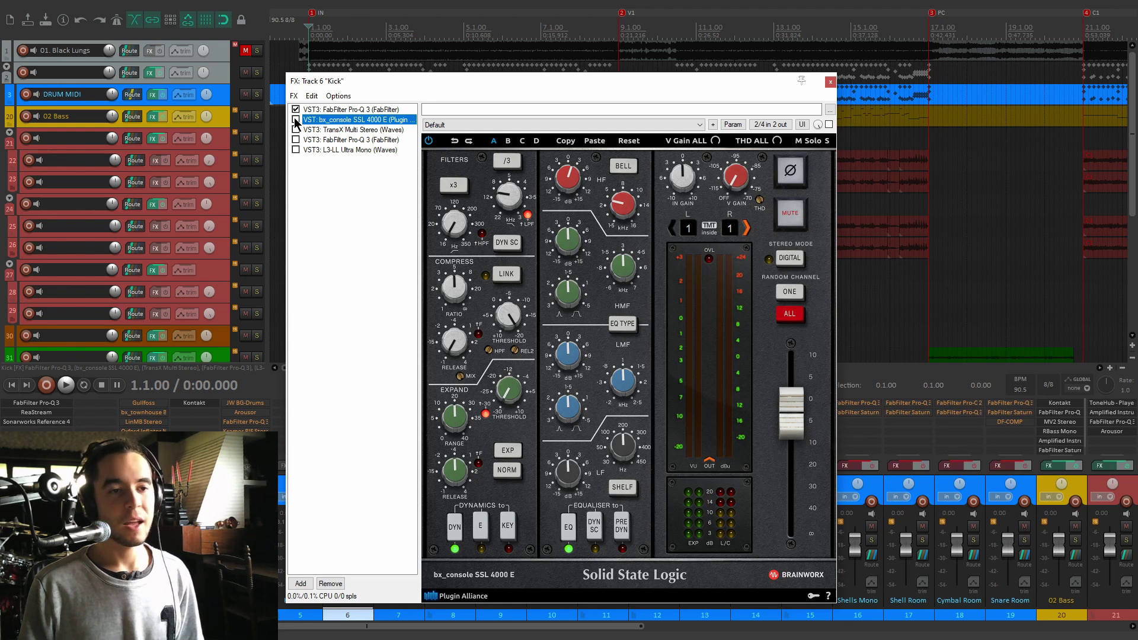
left_click(296, 119)
left_click_drag(398, 78, 449, 59)
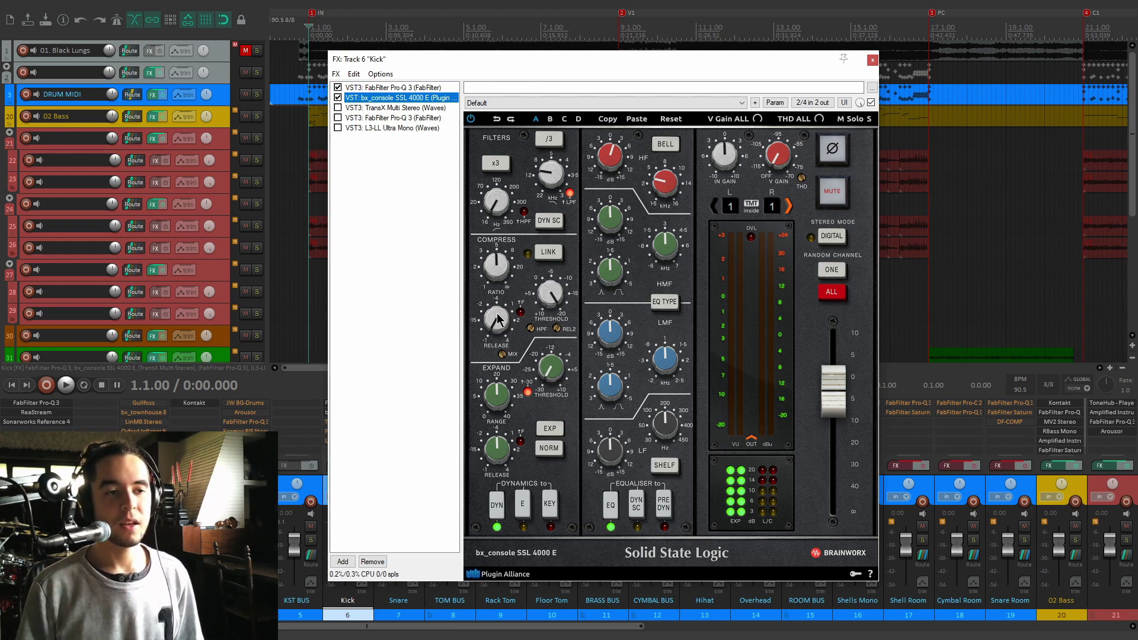
Play the kick while switching the bx_console SSL 4000 E off and back on to compare its effect
key("space")
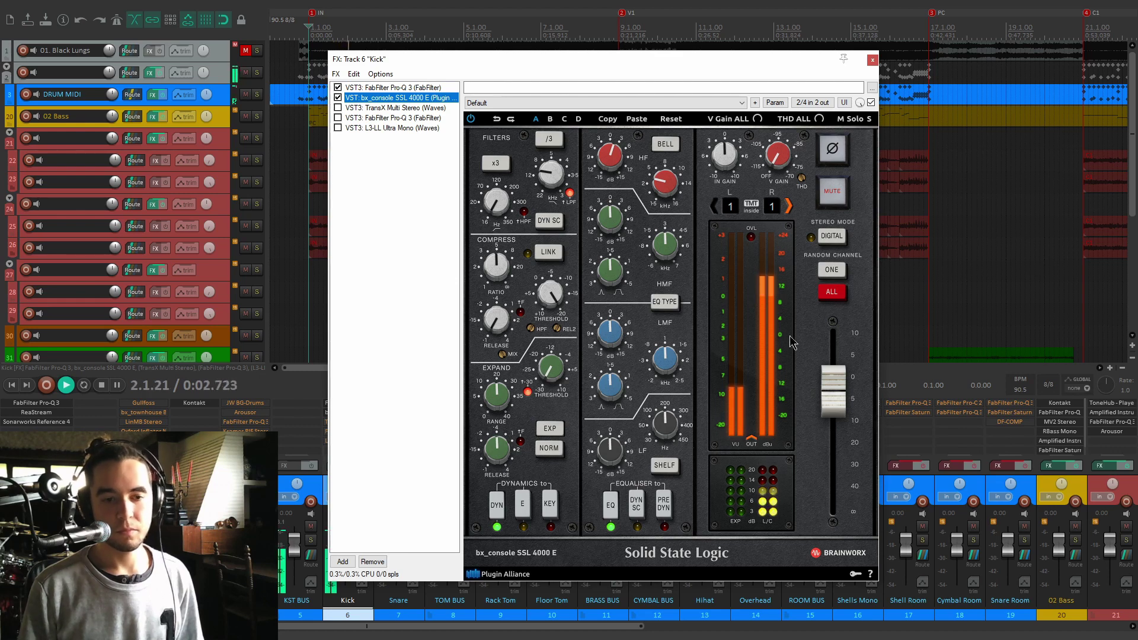
left_click(871, 103)
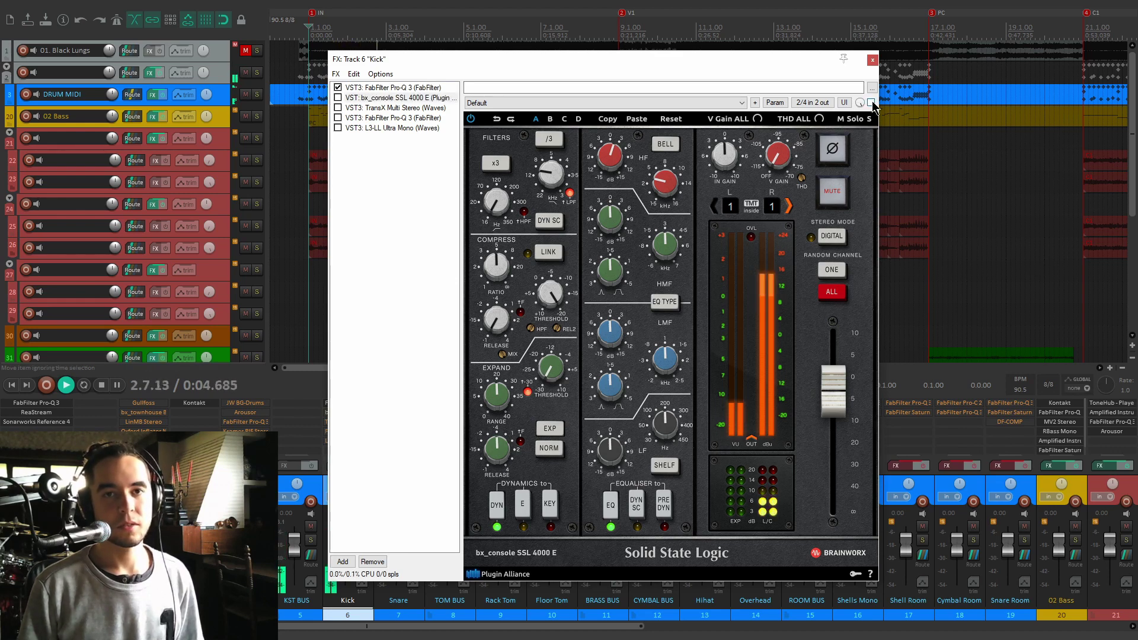
left_click(871, 103)
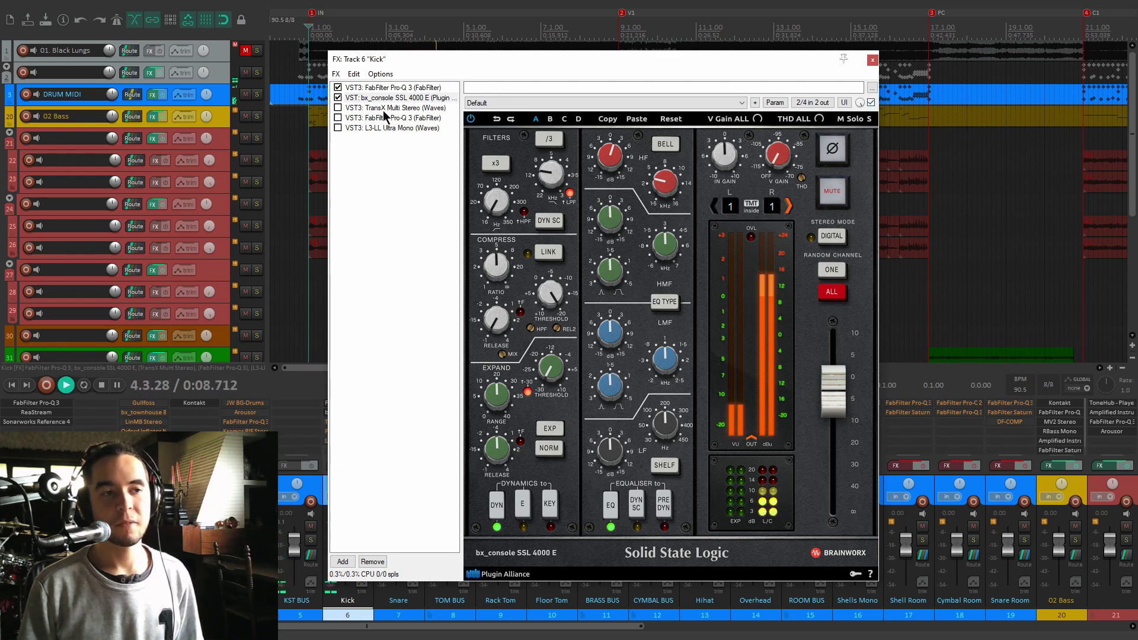
key("space")
Enable the TransX Multi Stereo in the Kick's effects chain and show its settings
left_click(338, 108)
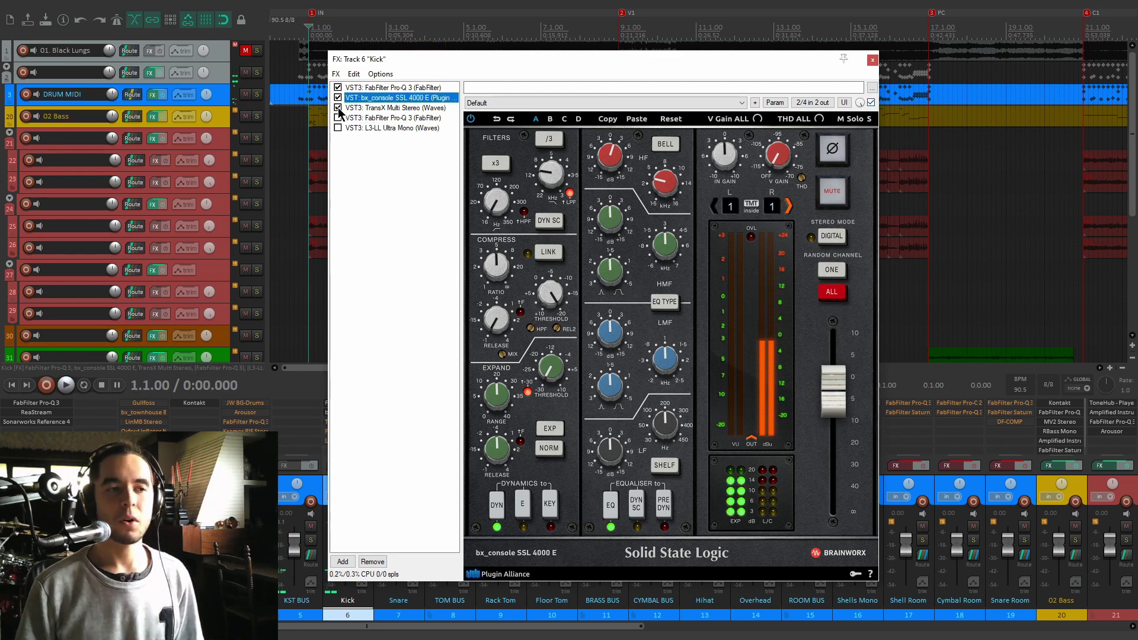
left_click(362, 108)
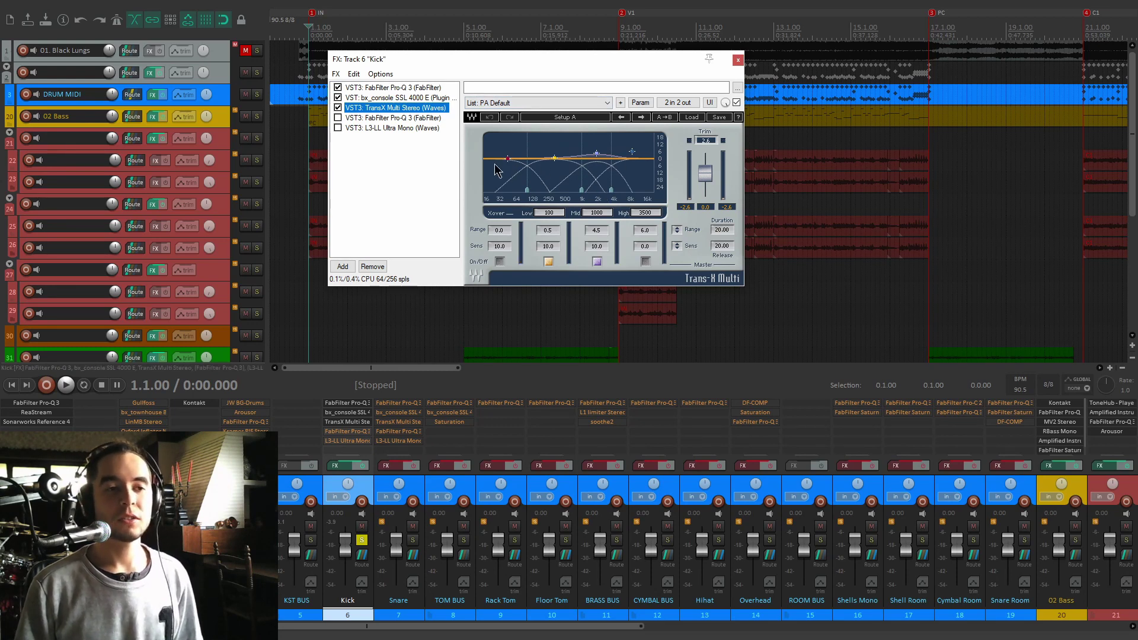
left_click_drag(588, 63, 633, 86)
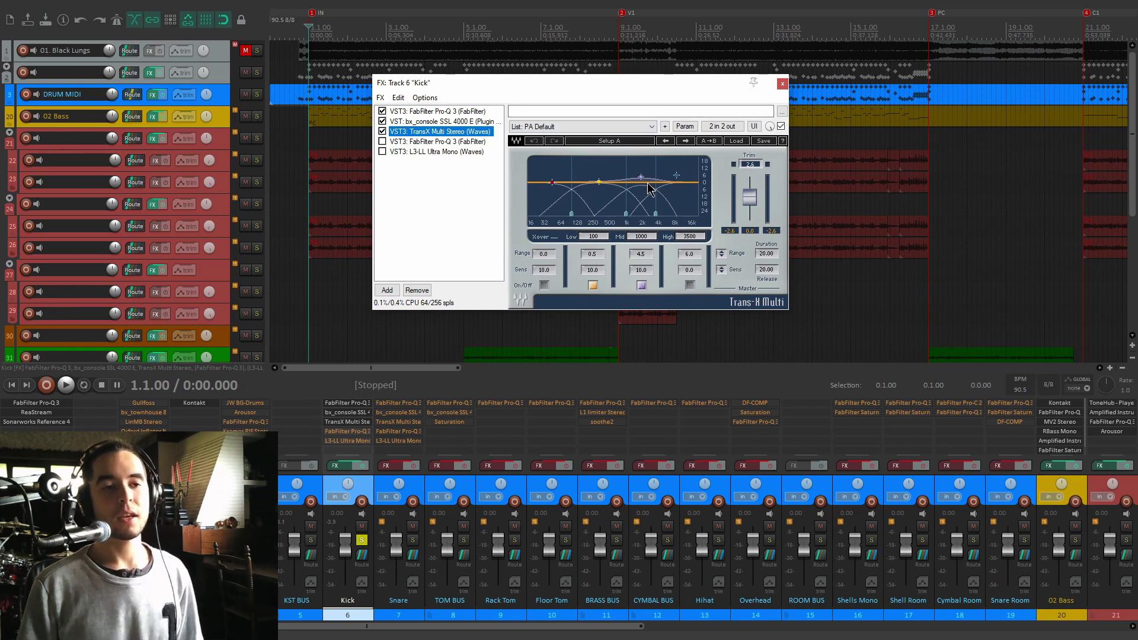
Play the kick while trying the TransX Multi's third band at a Range of 18.0
key("space")
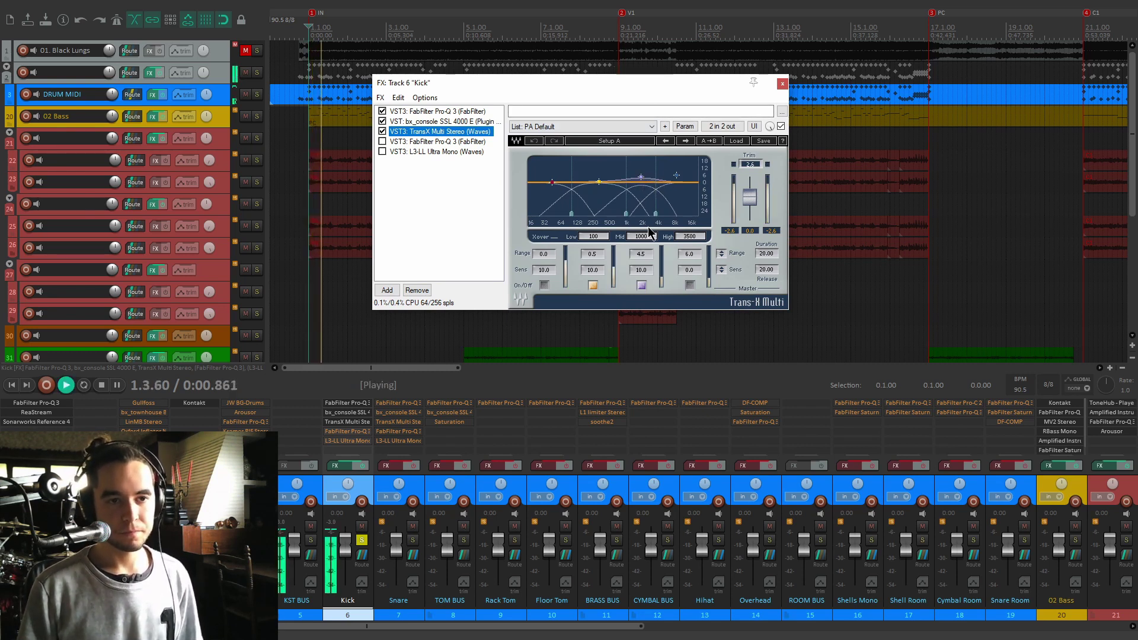
scroll(650, 254, "up", 15)
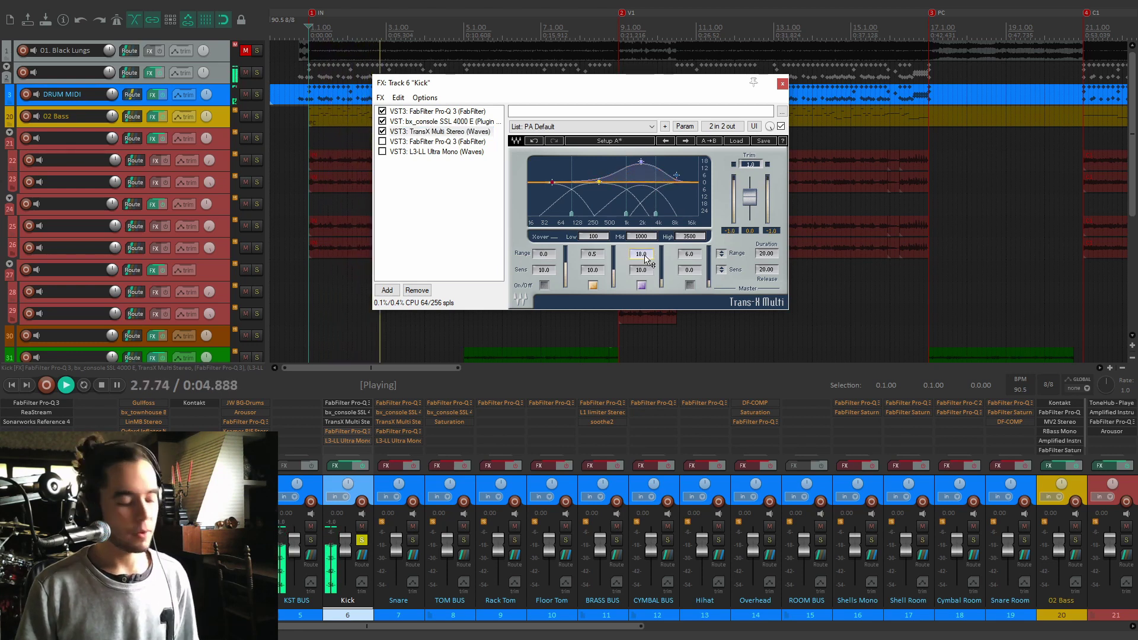
key("space")
key("Up")
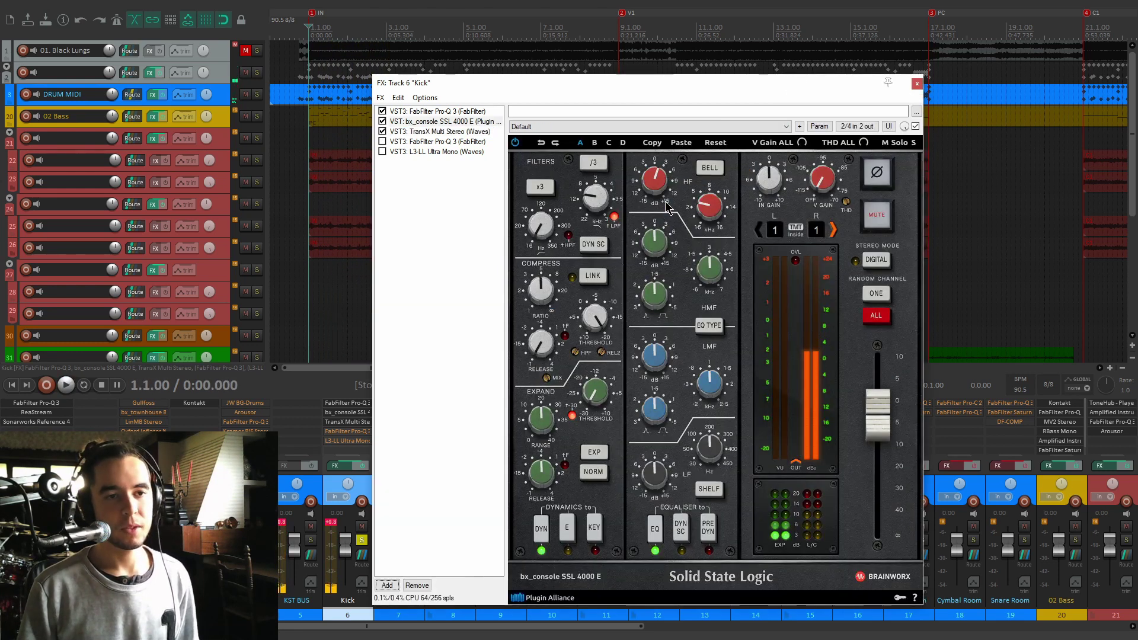
Open and enable the second FabFilter Pro-Q 3 in the Kick's effects chain
left_click(425, 143)
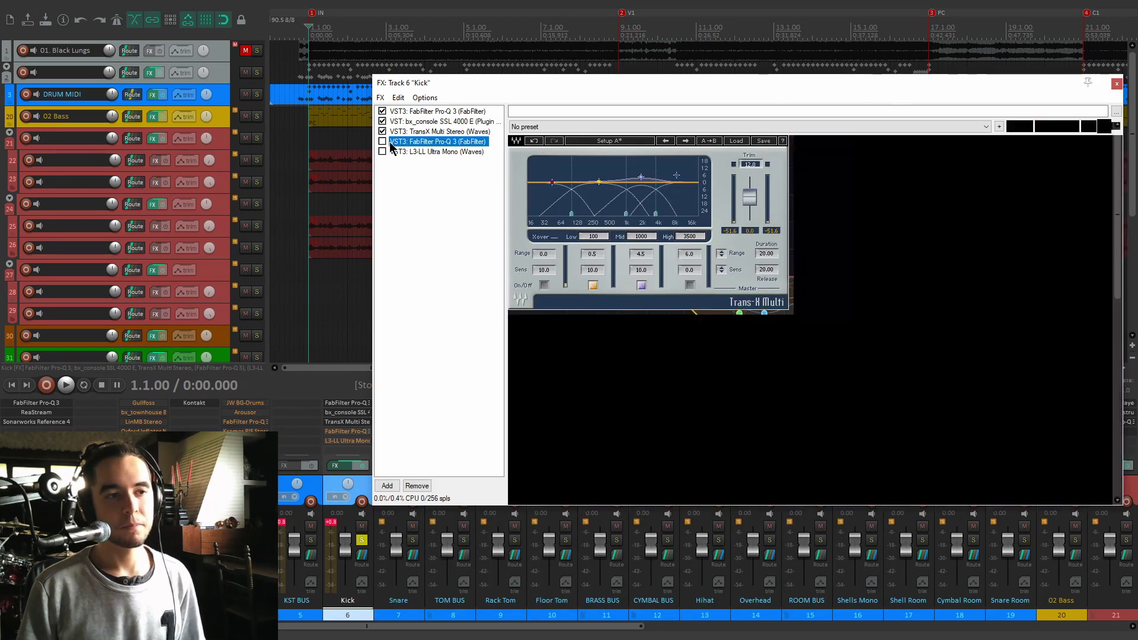
left_click(382, 141)
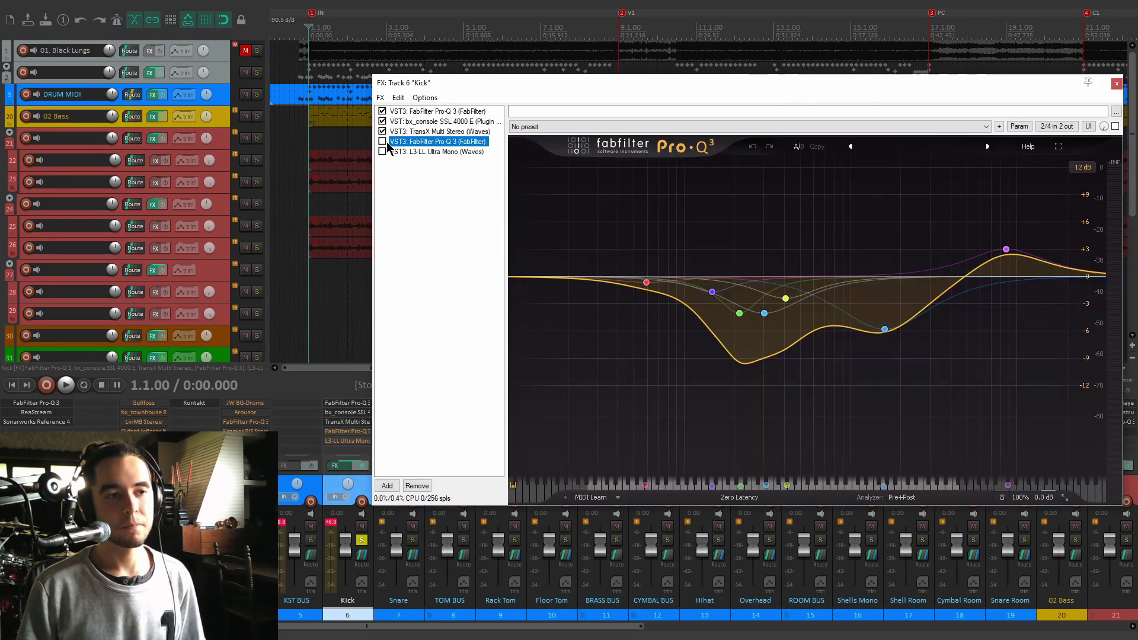
left_click_drag(618, 84, 586, 76)
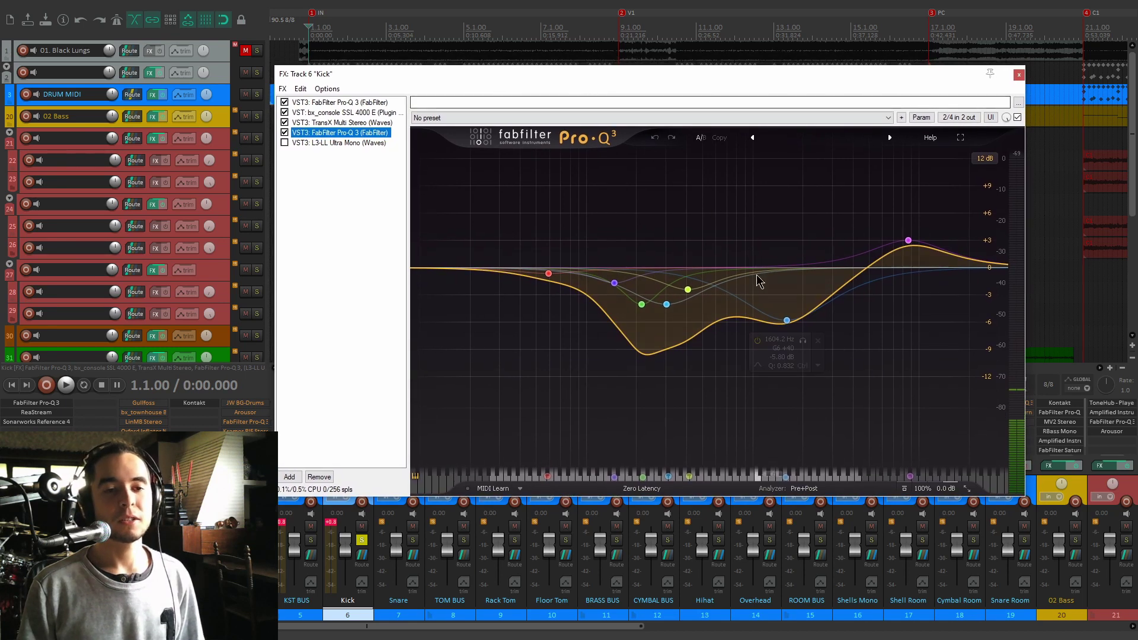
Examine the second Pro-Q 3's low-mid and upper-mid cuts and high boost, checking them against the TransX Multi settings
mouse_move(673, 314)
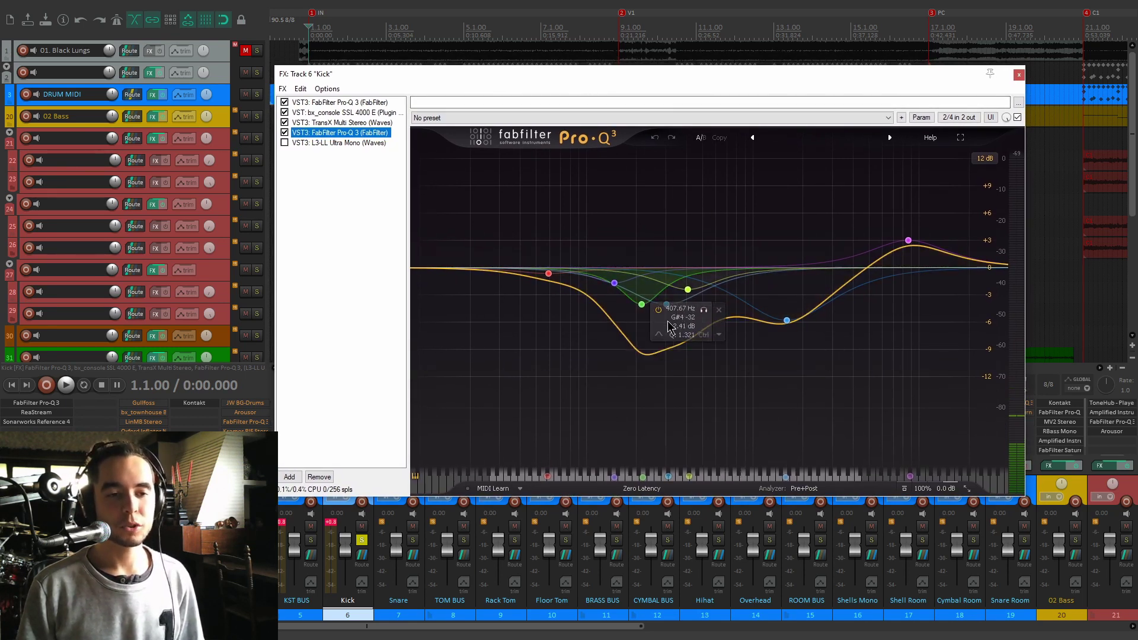
mouse_move(638, 321)
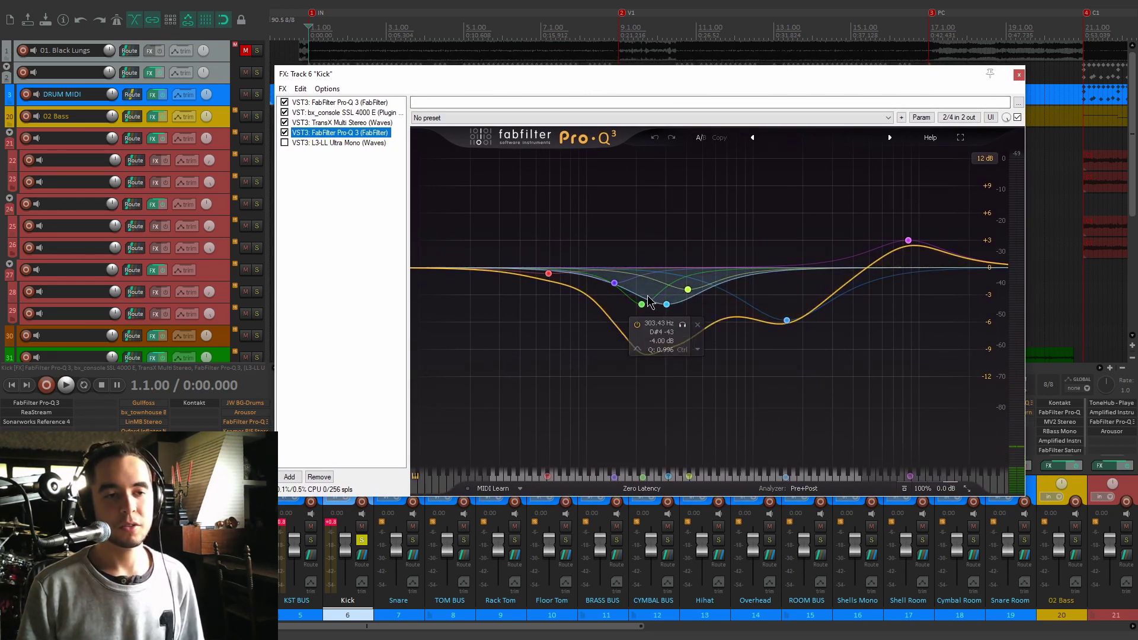
mouse_move(791, 324)
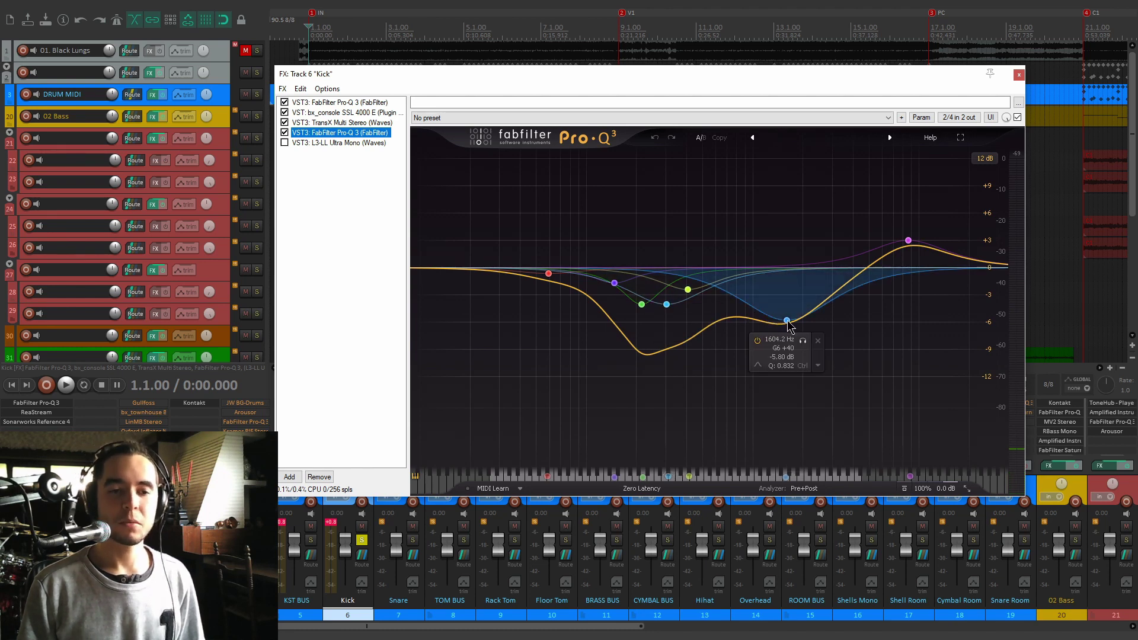
left_click(372, 124)
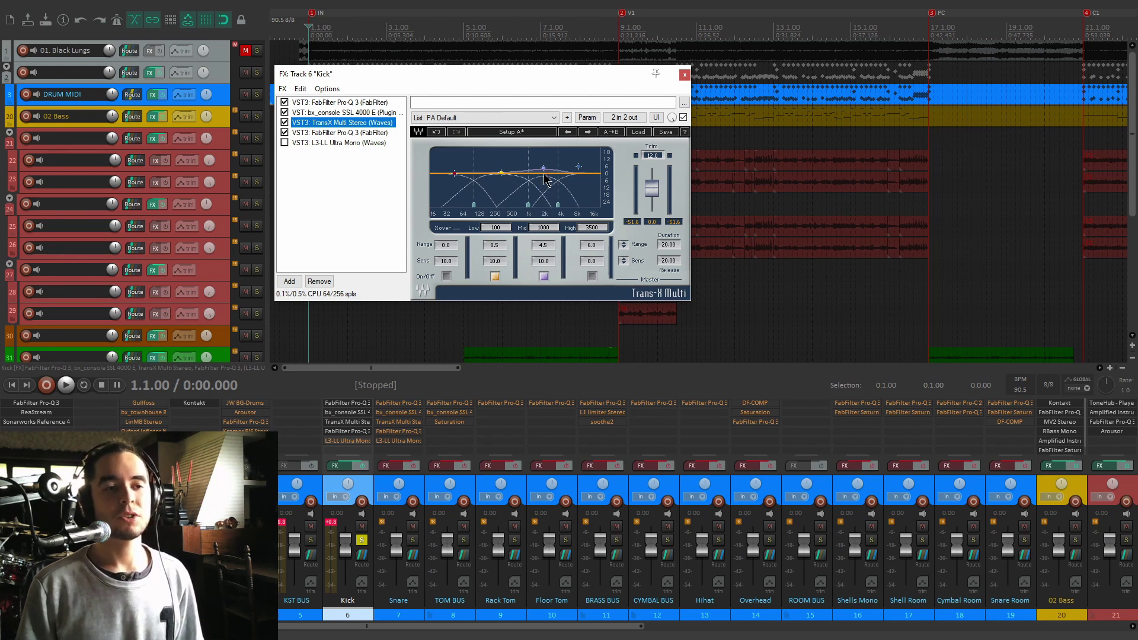
left_click(369, 134)
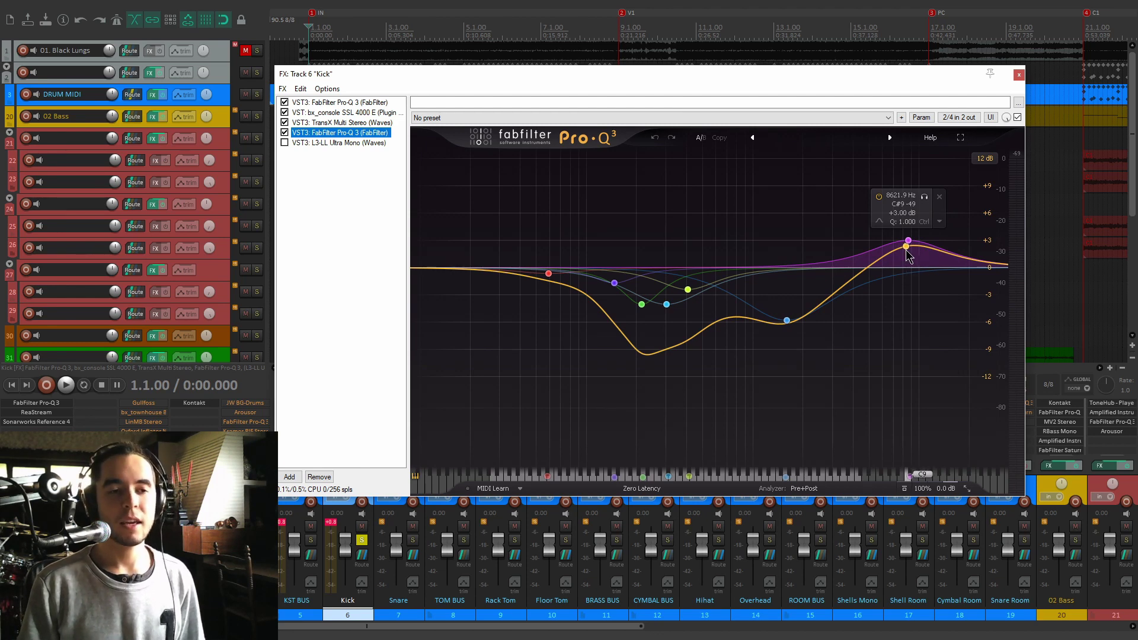
Play the kick while toggling the second Pro-Q 3 off and on, and clear the Kick track's peak indicator
key("space")
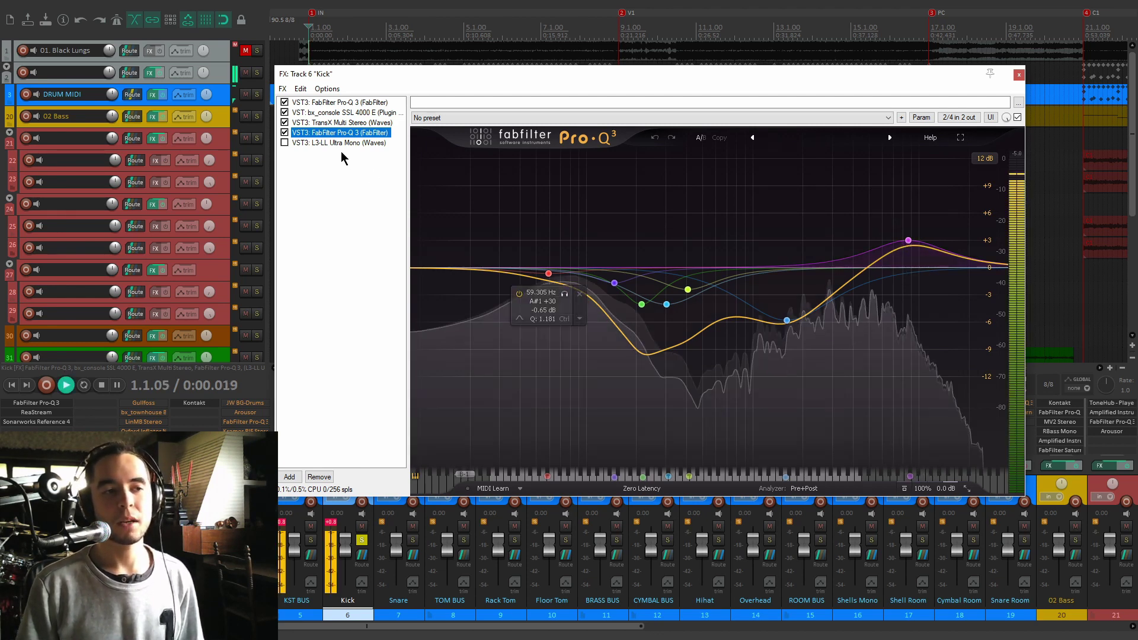
left_click(285, 133)
left_click(285, 133)
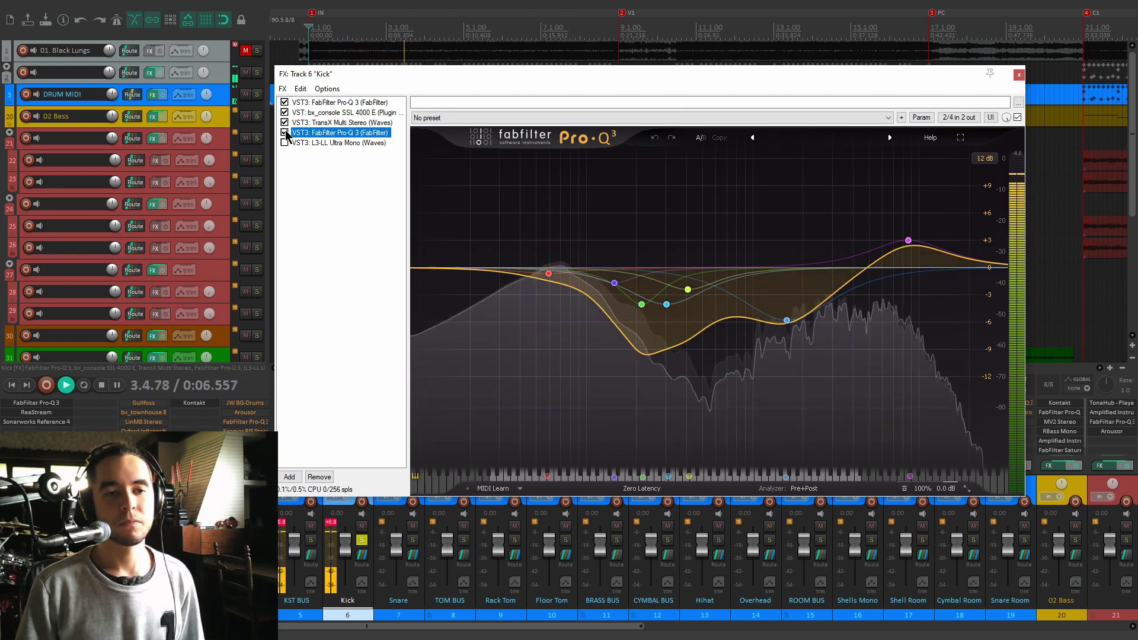
key("space")
mouse_move(791, 306)
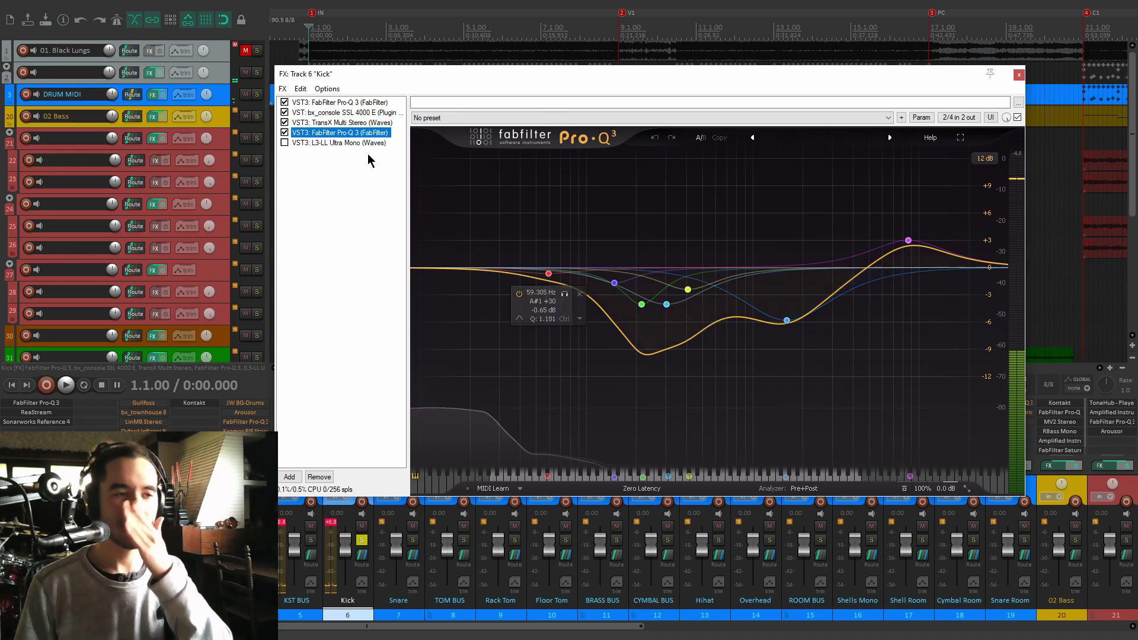
left_click(335, 524)
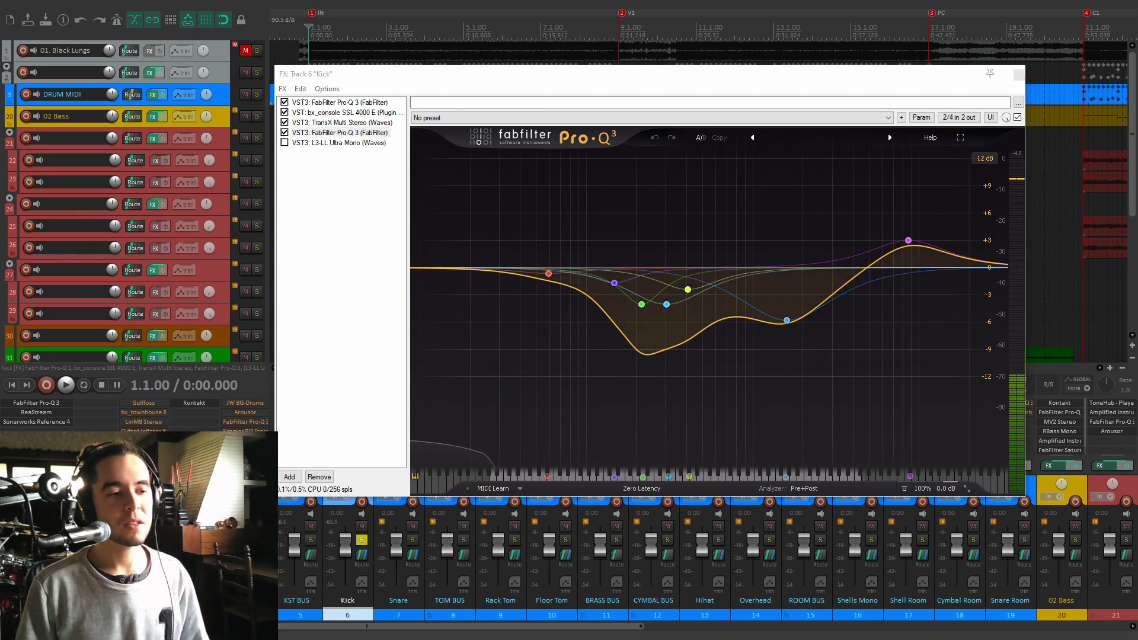
Open and enable the L3-LL Ultra Mono limiter at the end of the Kick's effects chain
left_click(342, 143)
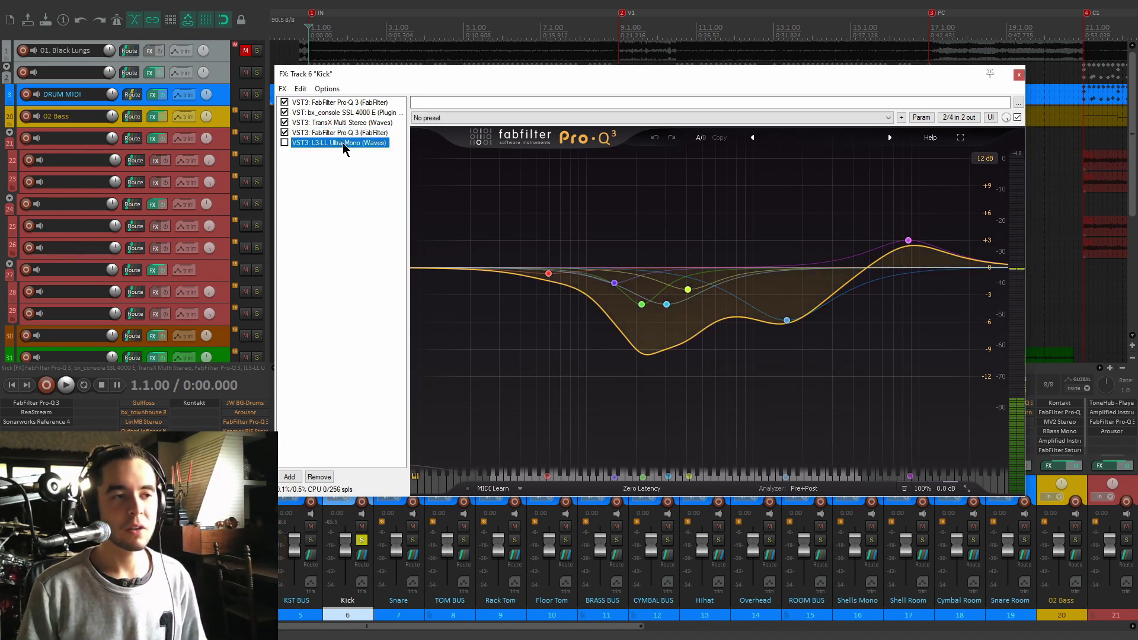
left_click_drag(493, 83, 589, 74)
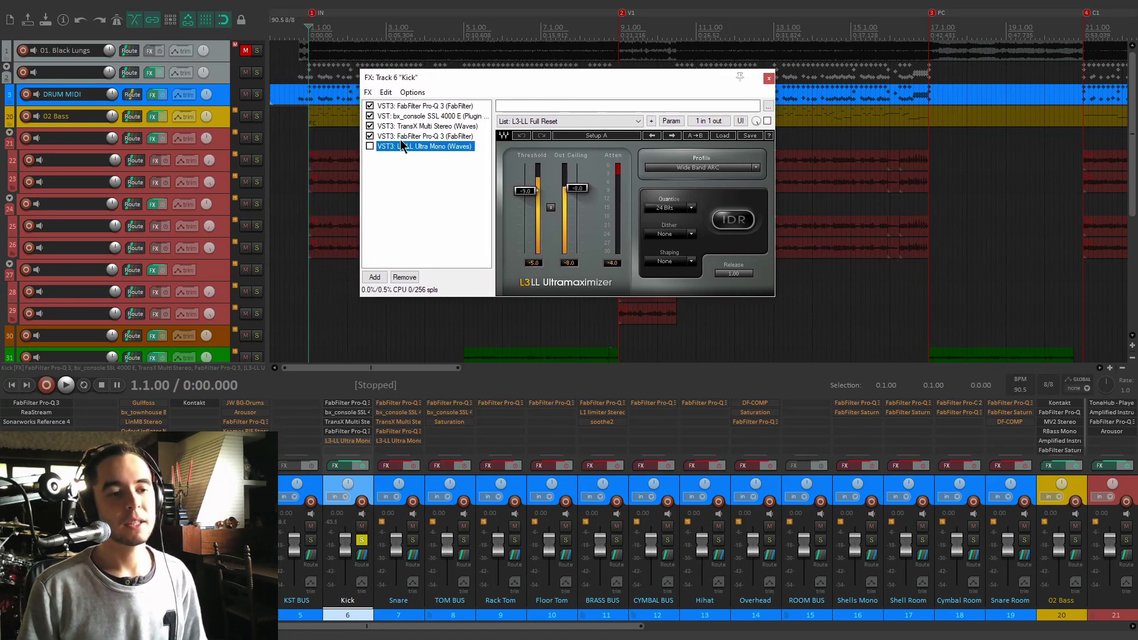
left_click(370, 146)
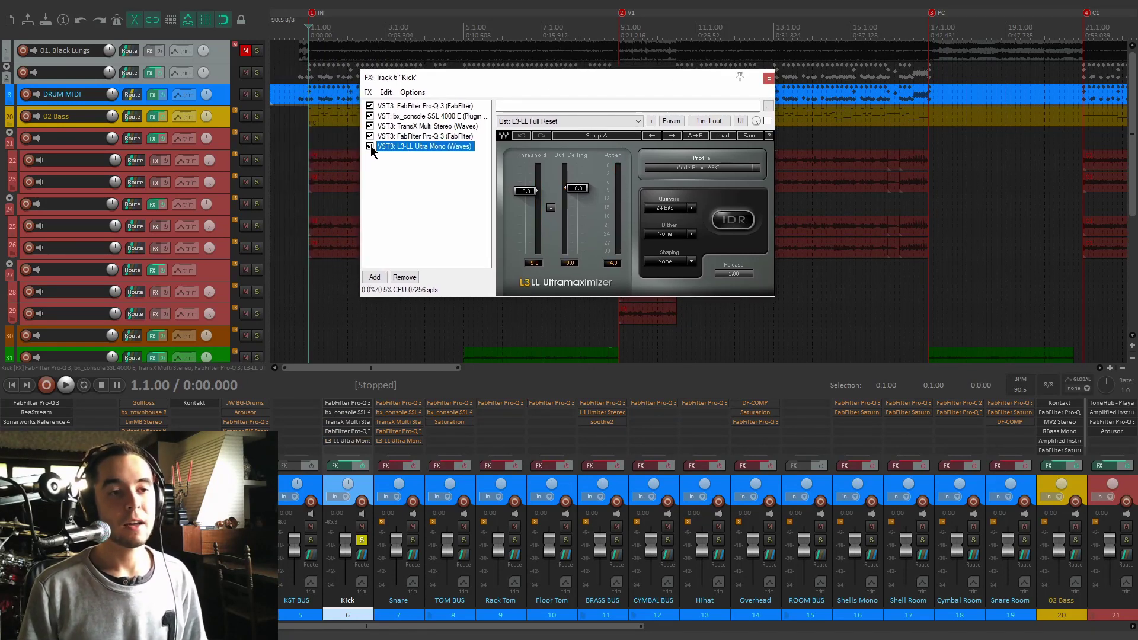
left_click_drag(575, 76, 573, 80)
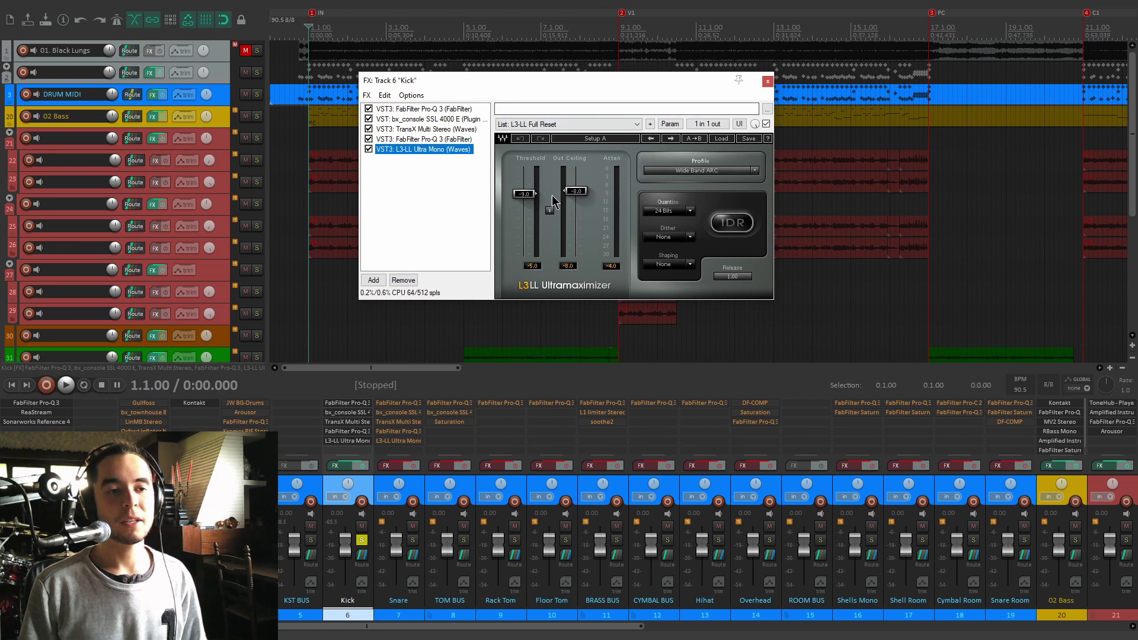
left_click_drag(513, 80, 510, 80)
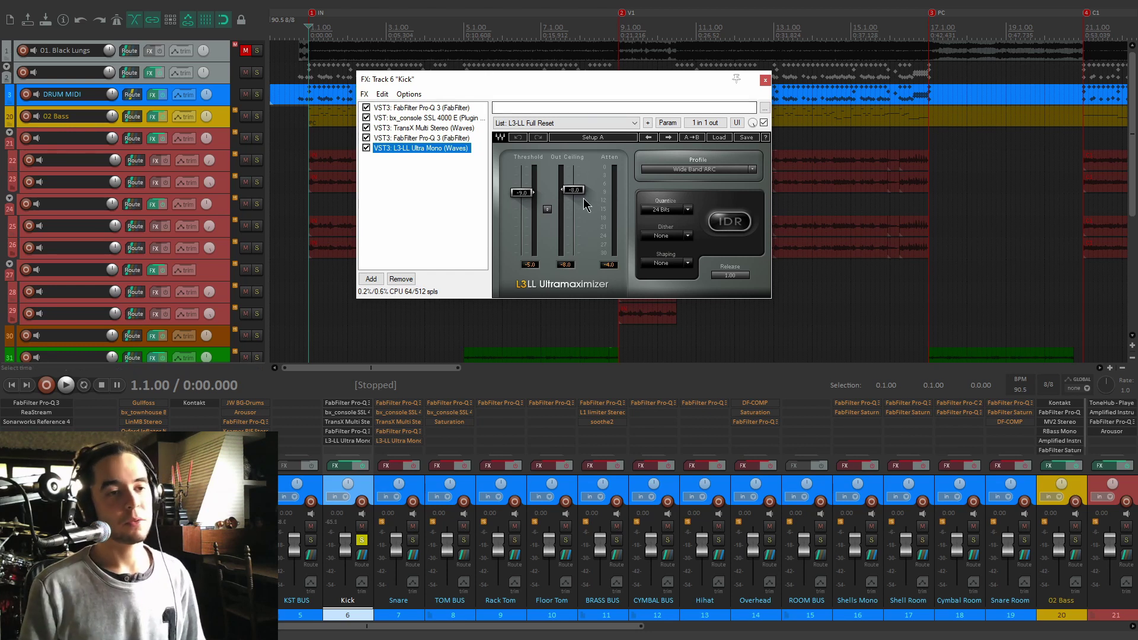
Play the kick through its complete effects chain, and take the Kick track out of solo
key("space")
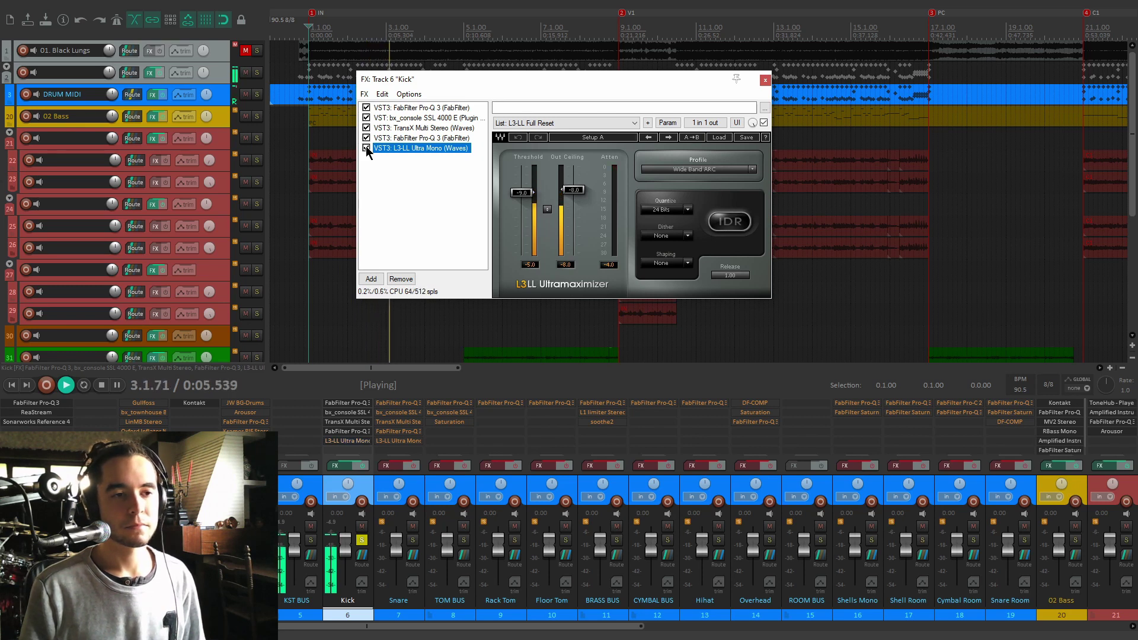
key("space")
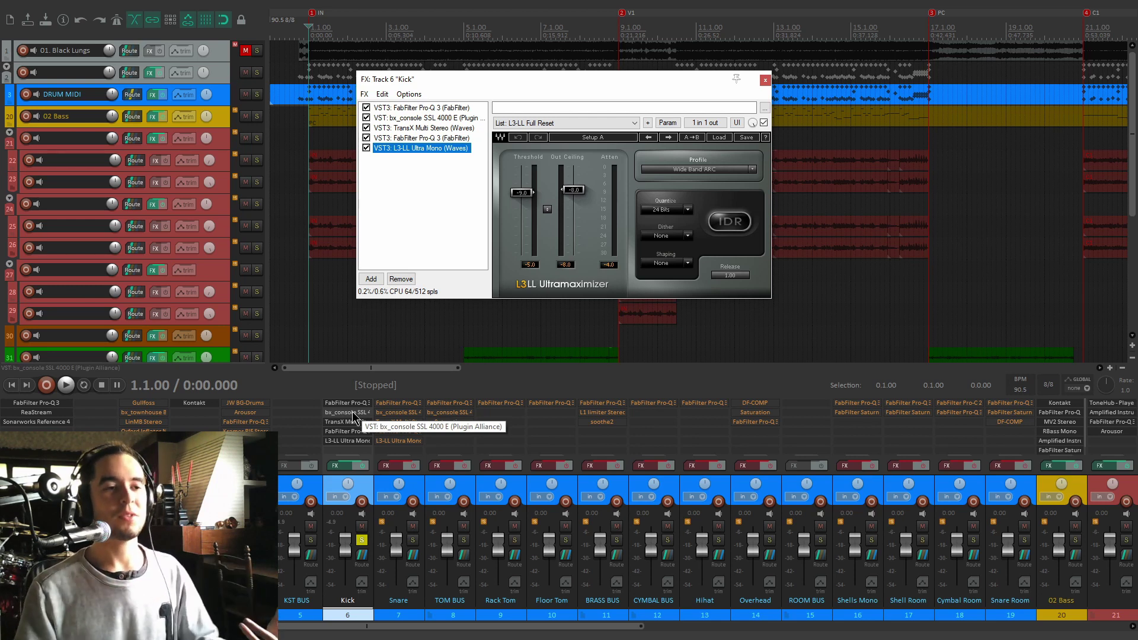
left_click(361, 540)
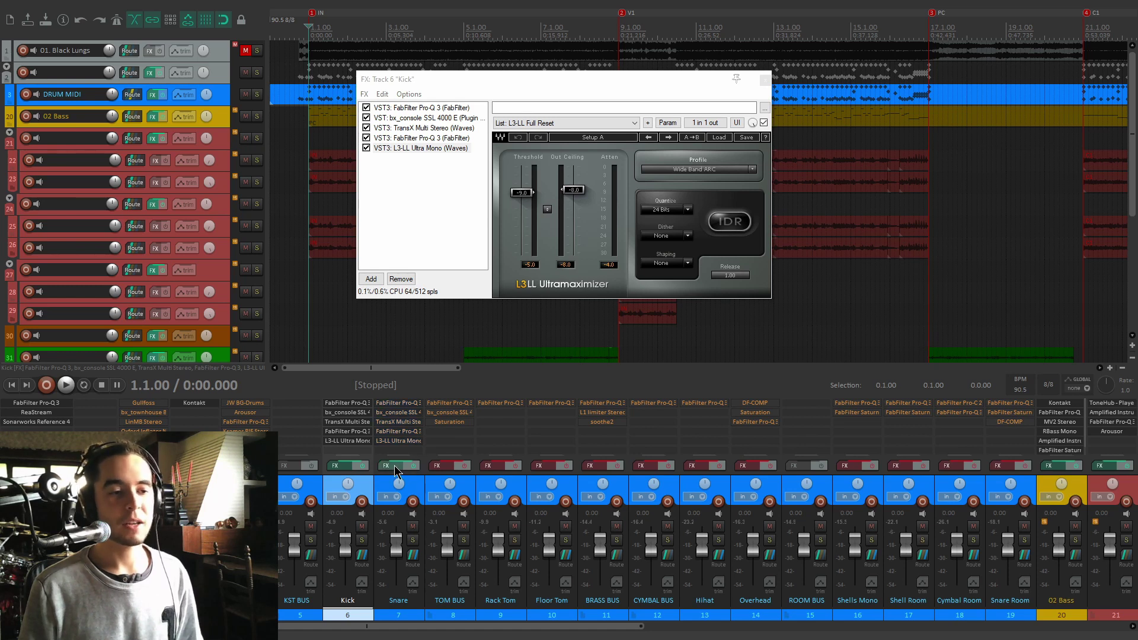
Open the Snare's effects chain and disable all five of its plugins, from the first Pro-Q 3 to L3-LL Ultra Mono
left_click(395, 471)
left_click(304, 140)
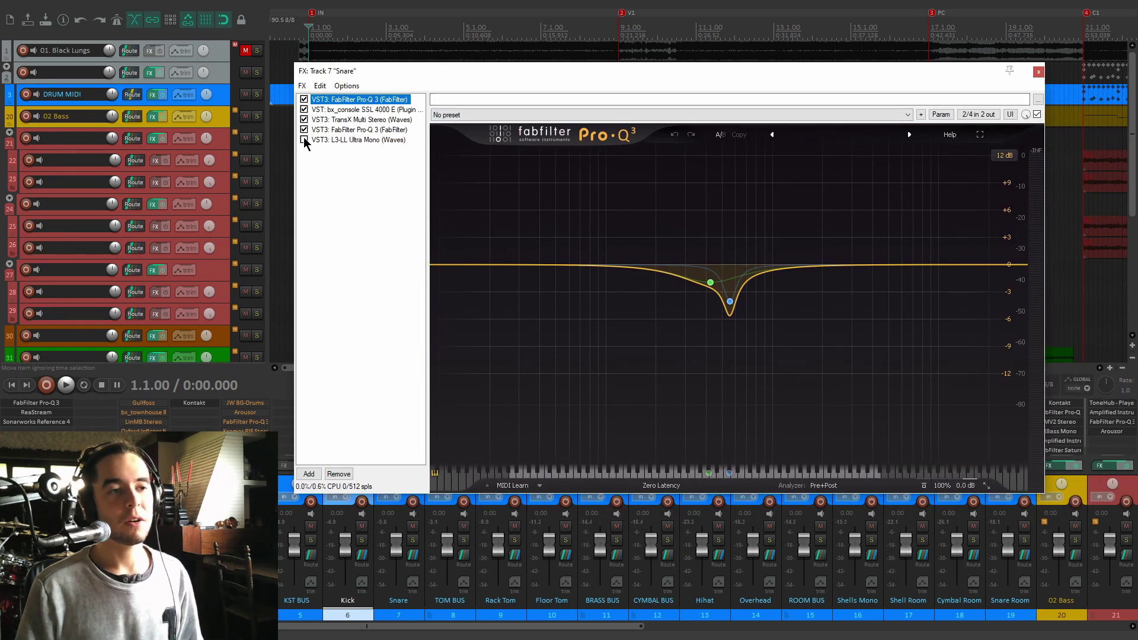
left_click(355, 110)
key("Down")
key("Down")
key("Down")
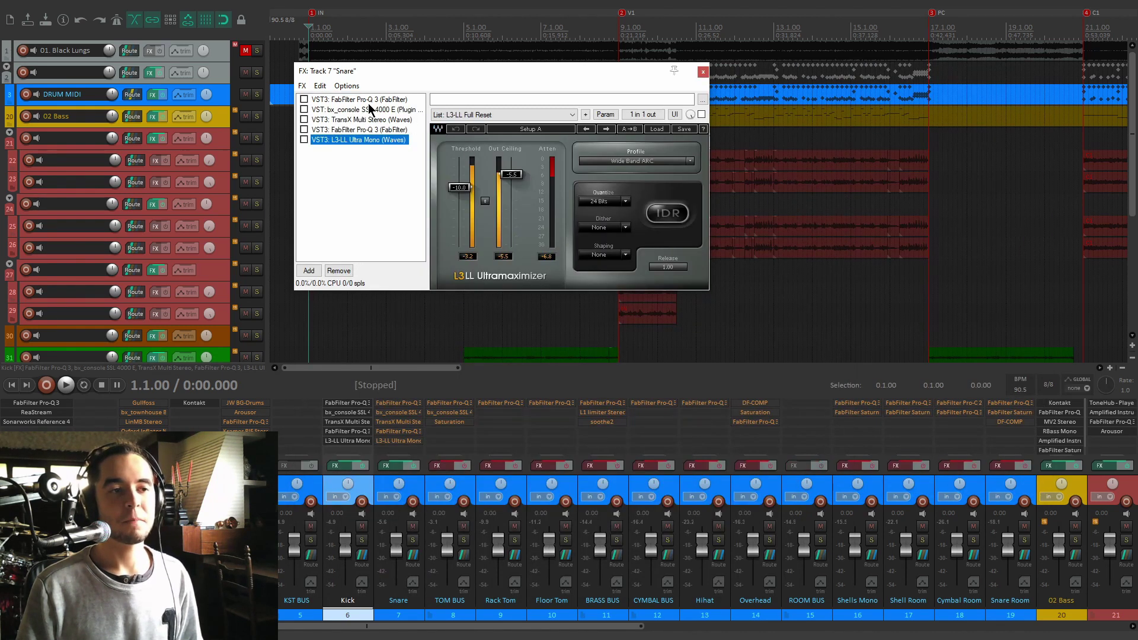
Show the Snare's first FabFilter Pro-Q 3, start playback and solo the Snare track
left_click(369, 102)
left_click_drag(429, 74, 363, 79)
key("space")
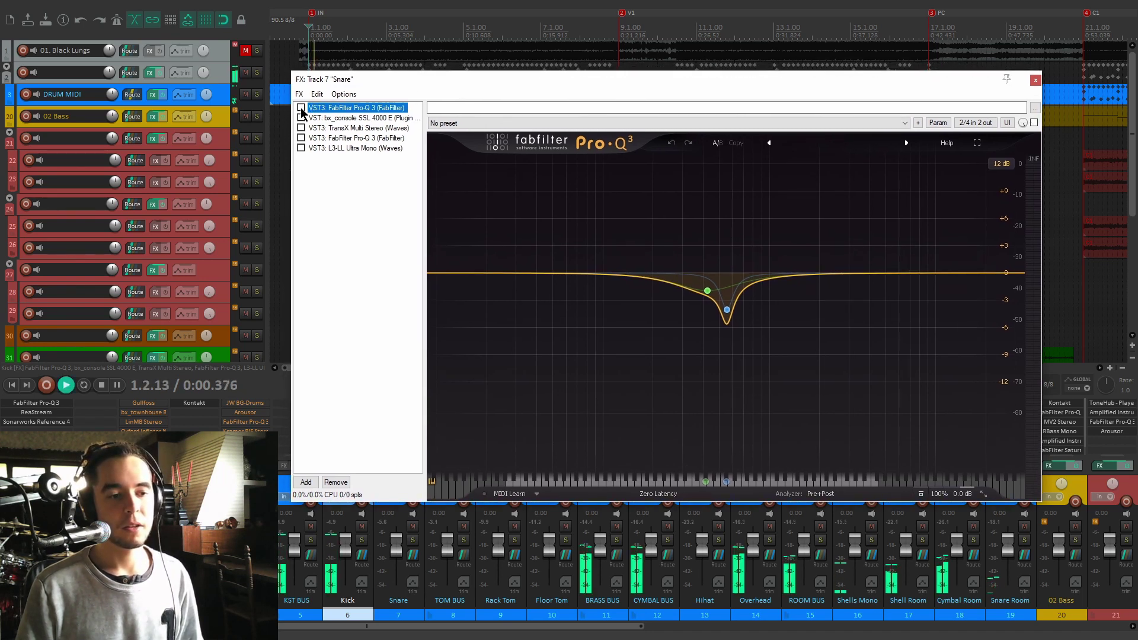
left_click(412, 540)
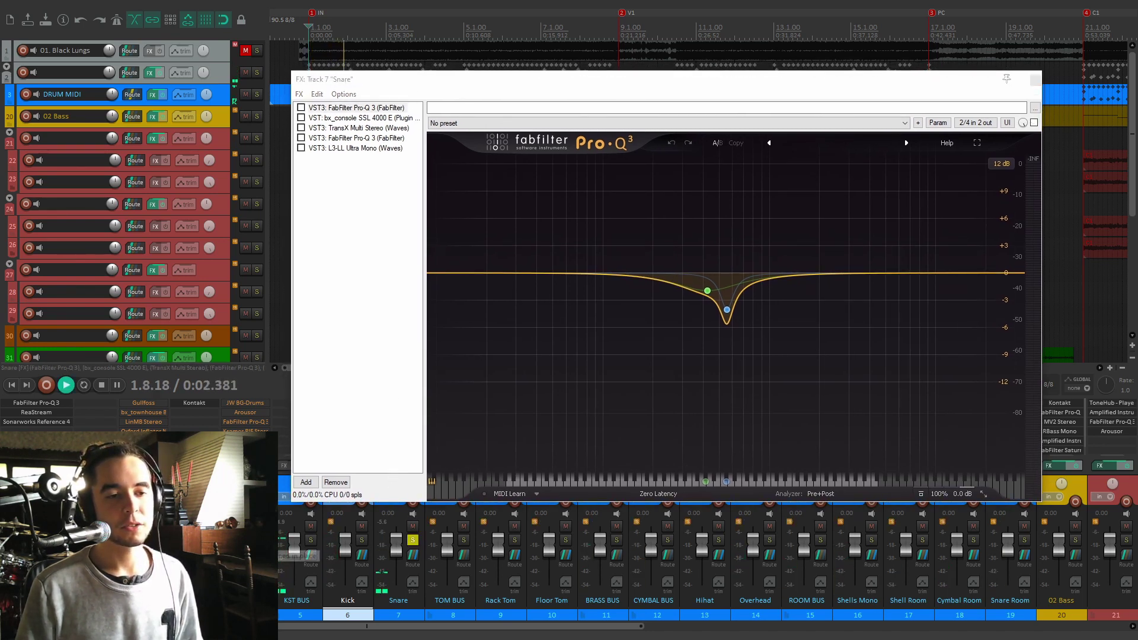
Enable the Snare's first Pro-Q 3, play the track, and audition its 556.78 Hz cut band in isolation
mouse_move(724, 309)
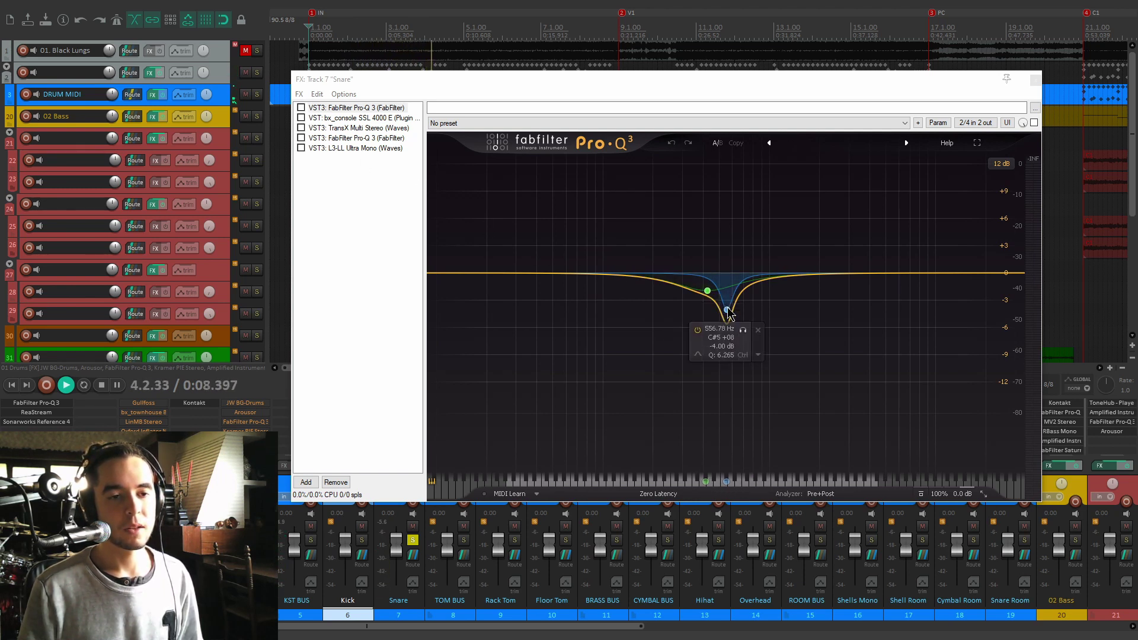
key("space")
left_click(701, 286)
key("space")
mouse_move(728, 310)
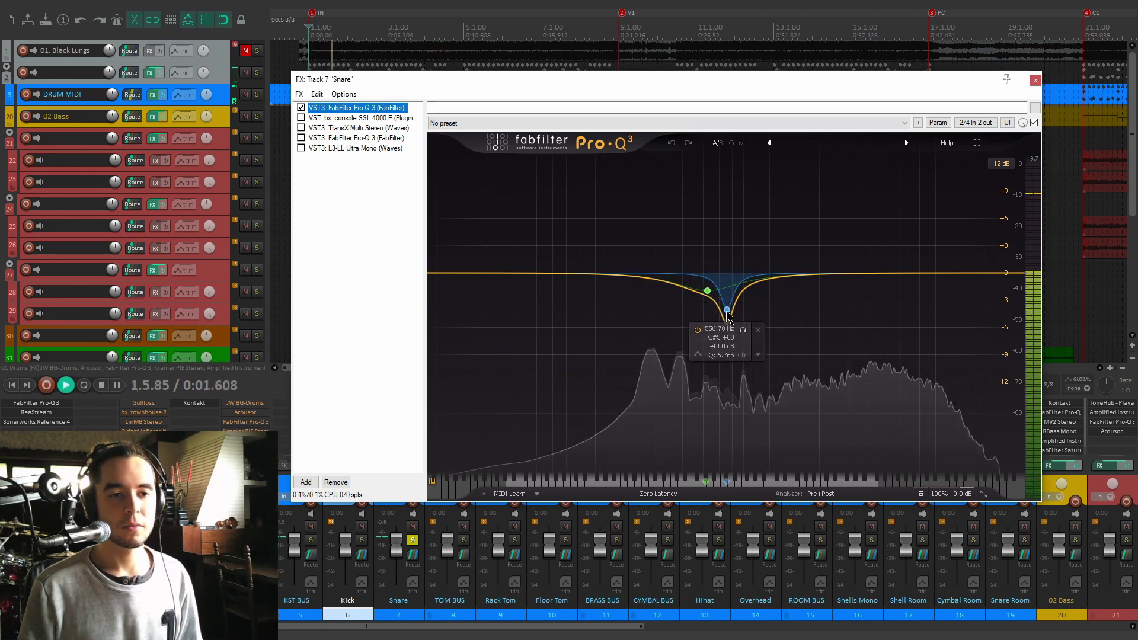
left_click(743, 330)
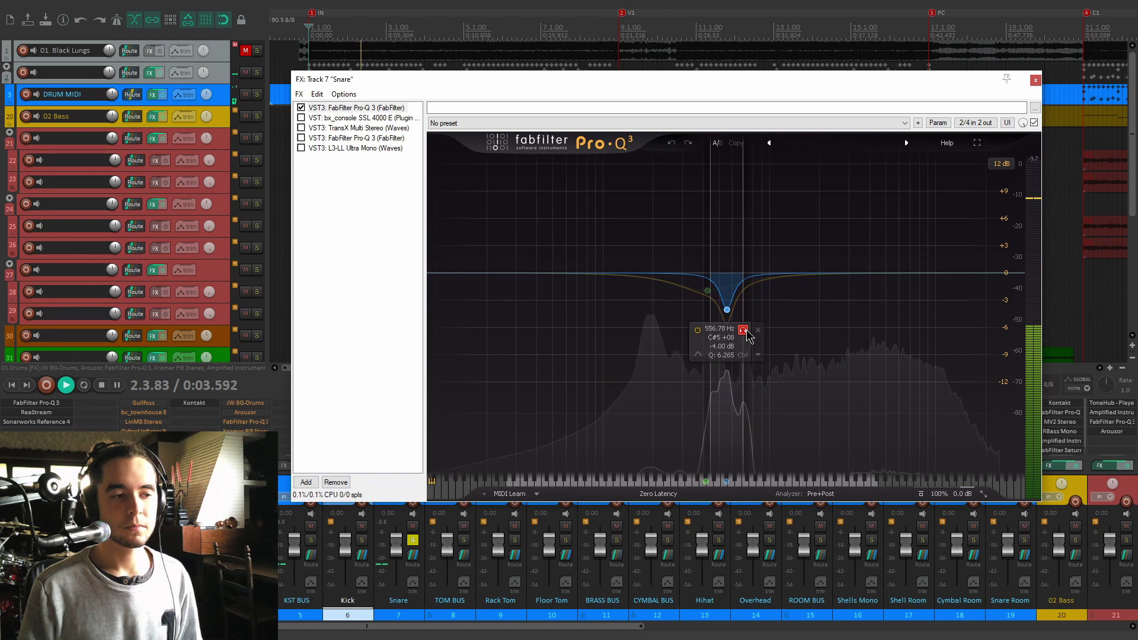
key("space")
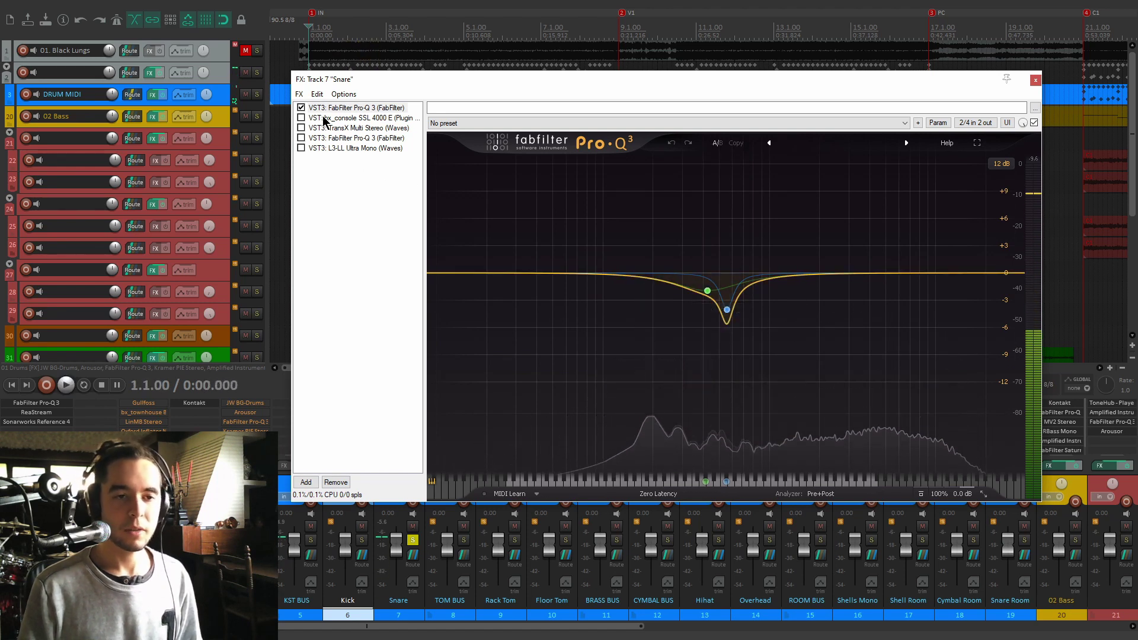
Open and enable bx_console SSL 4000 E in the Snare's chain, and play the snare through it
left_click(312, 119)
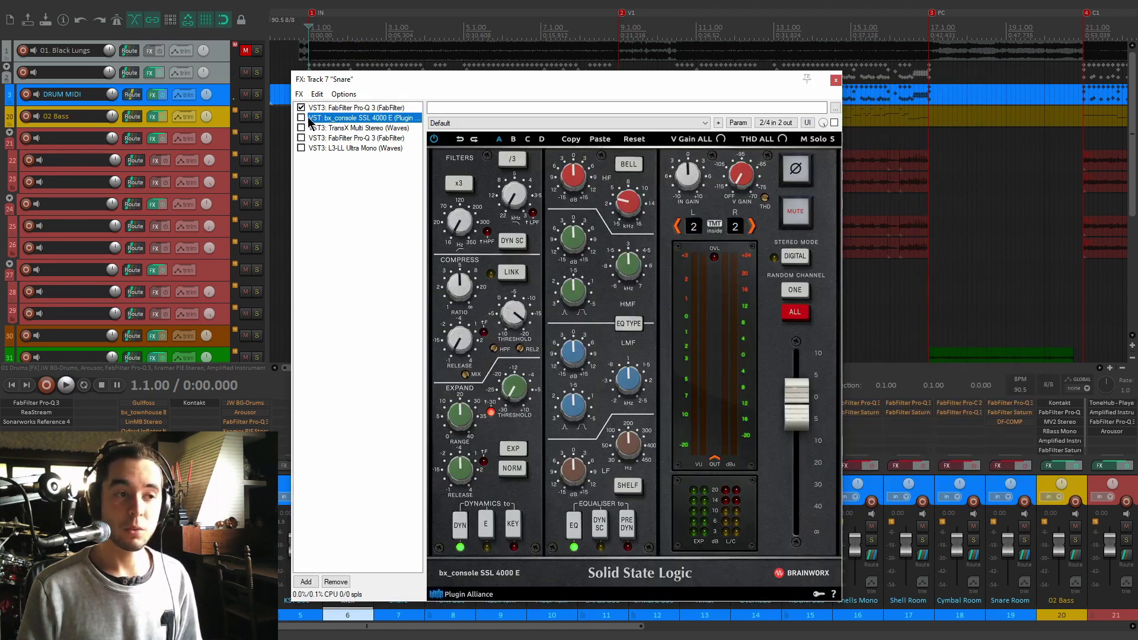
left_click_drag(415, 89, 440, 63)
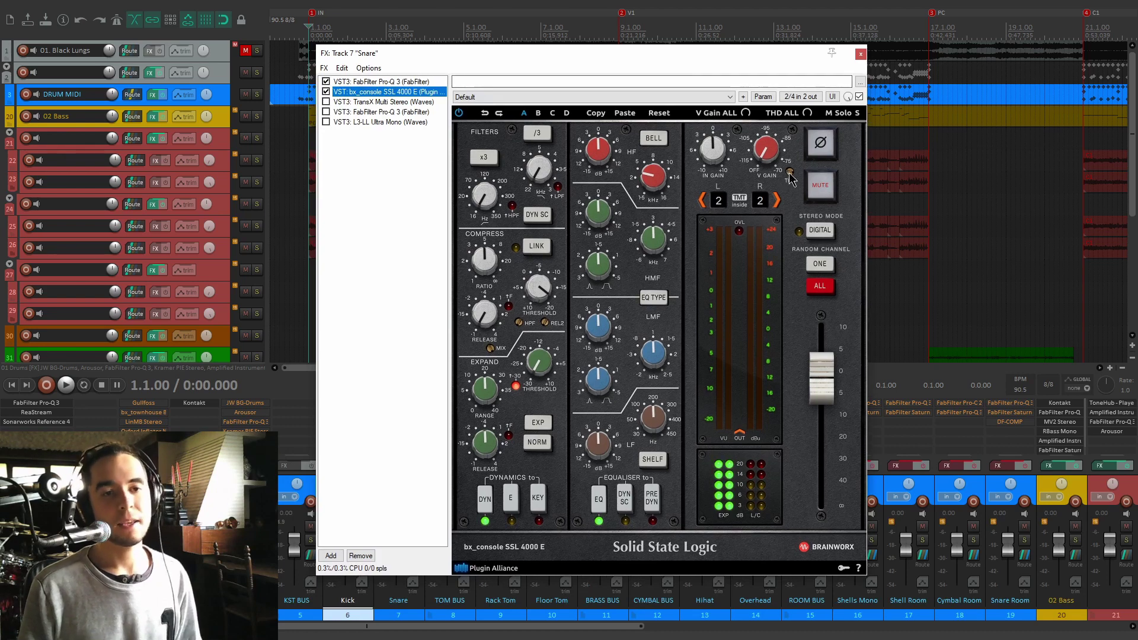
key("space")
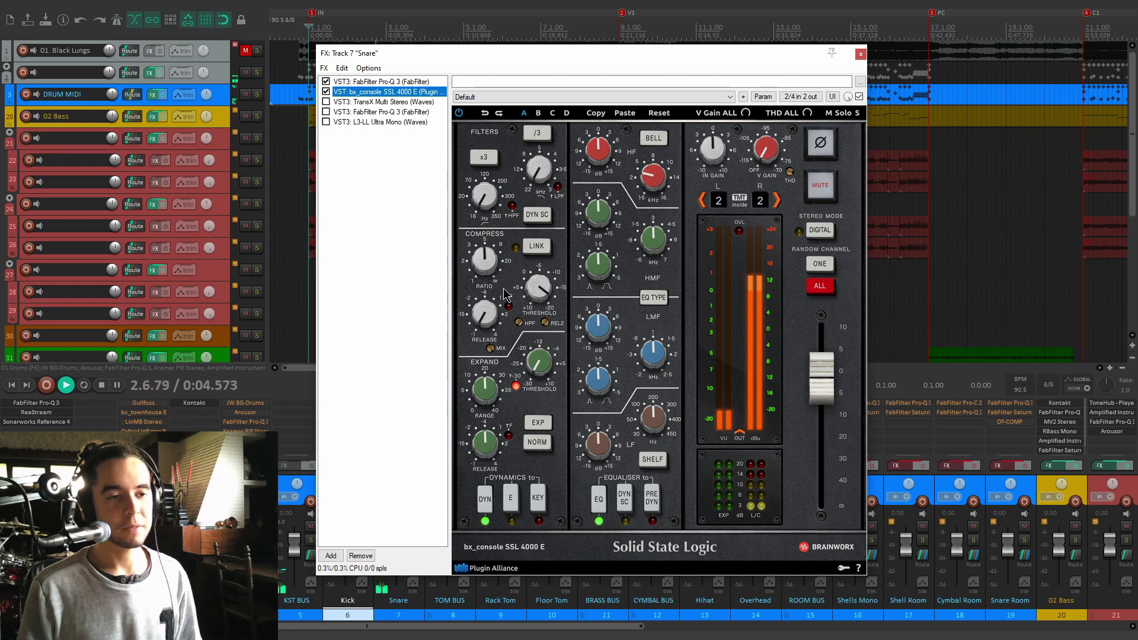
key("space")
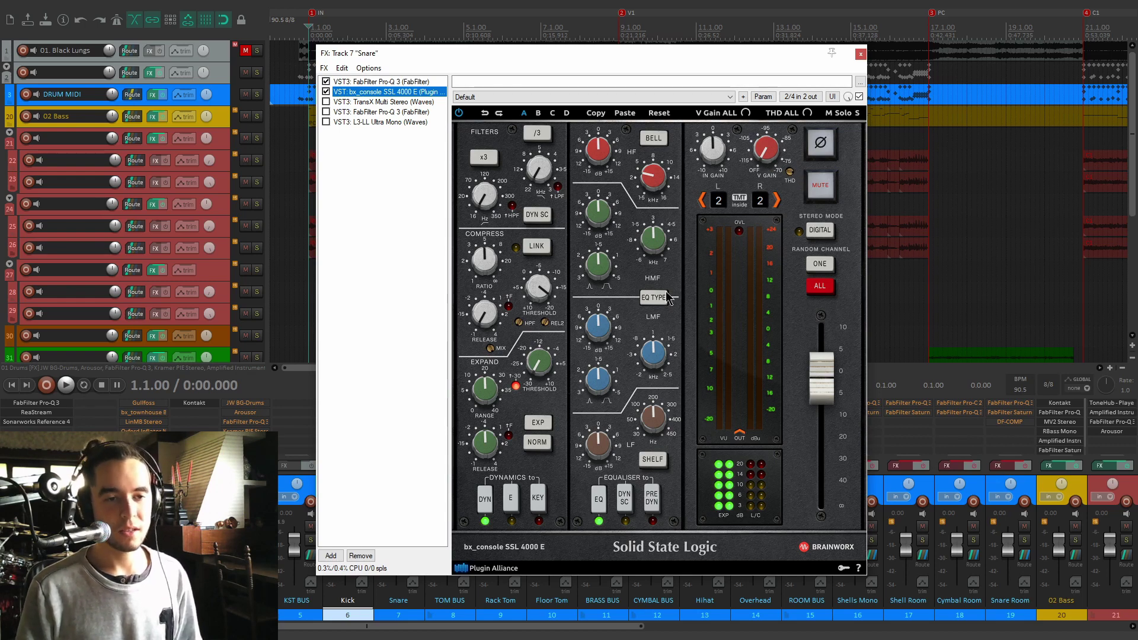
Open and enable TransX Multi Stereo in the Snare's chain, and start playback to hear it
left_click(335, 102)
left_click(326, 102)
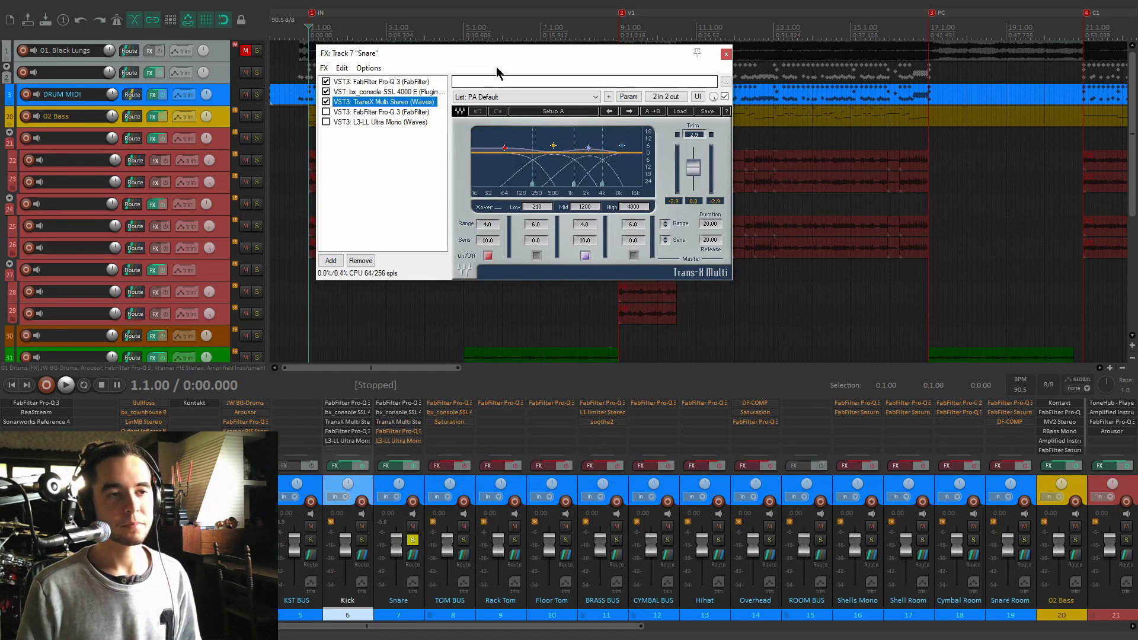
left_click_drag(510, 56, 553, 122)
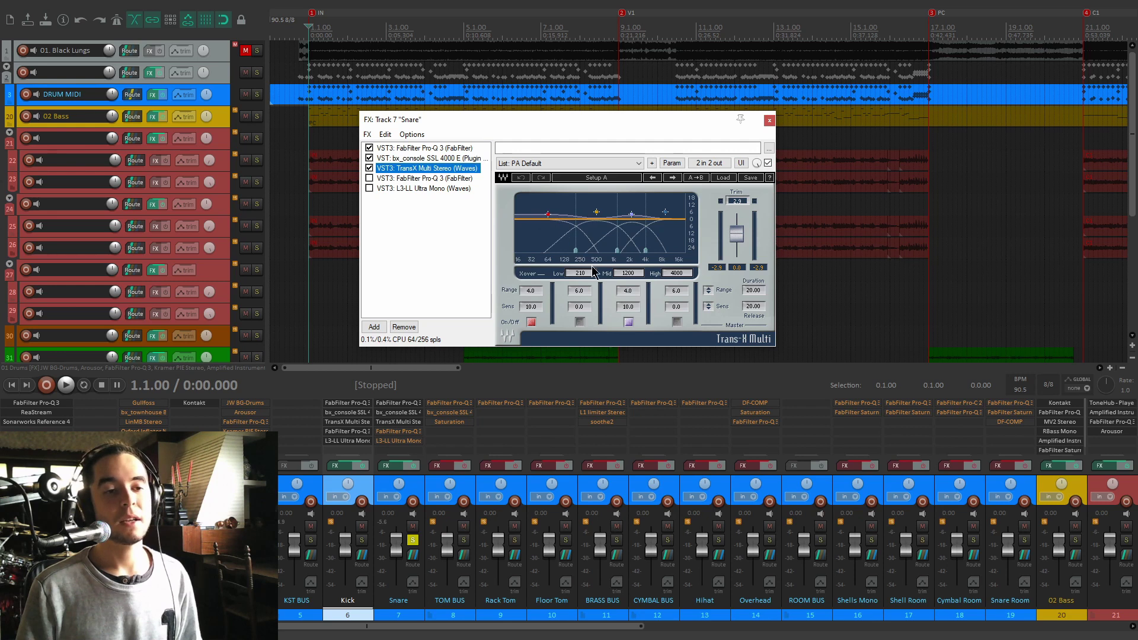
key("space")
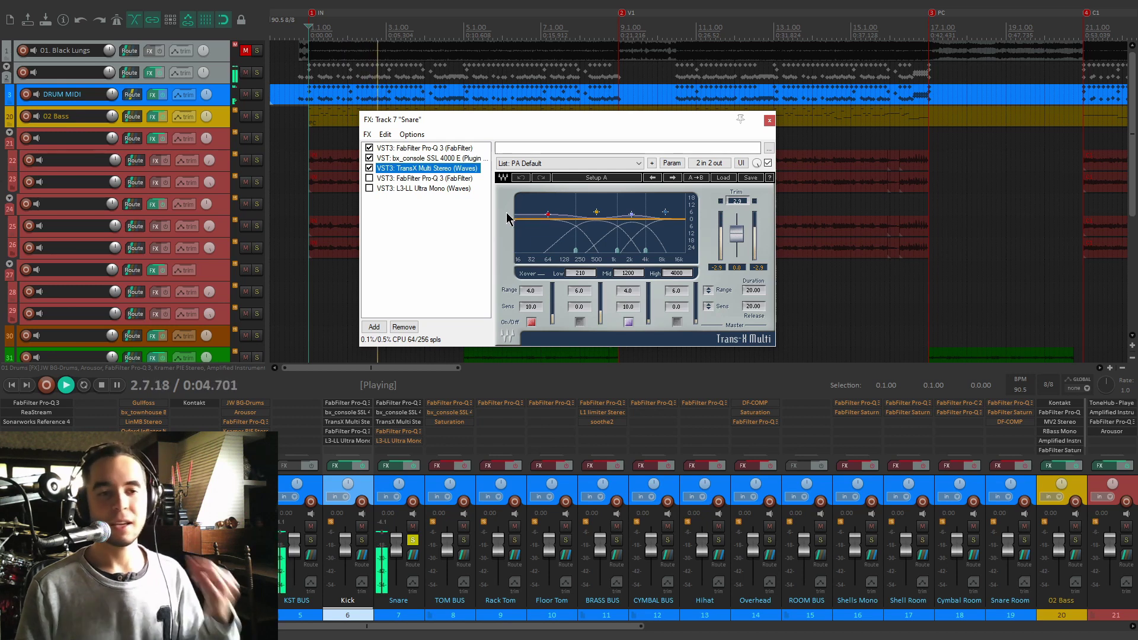
Open and enable the Snare's second Pro-Q 3 during playback, and stop after listening to it
left_click(384, 178)
left_click(369, 178)
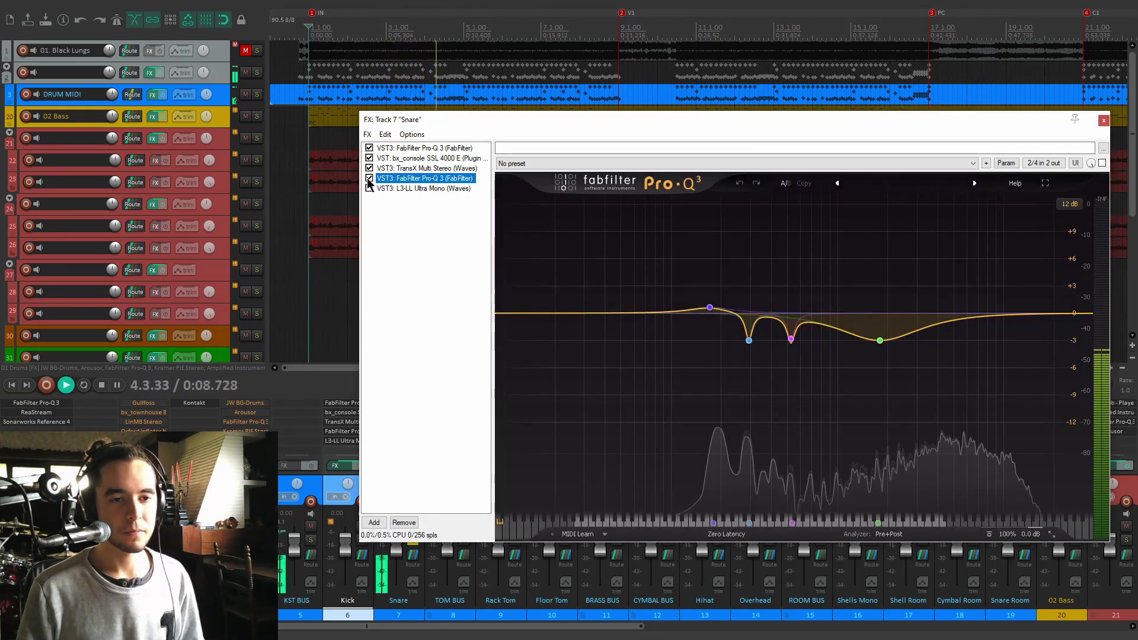
left_click_drag(631, 122, 523, 105)
key("space")
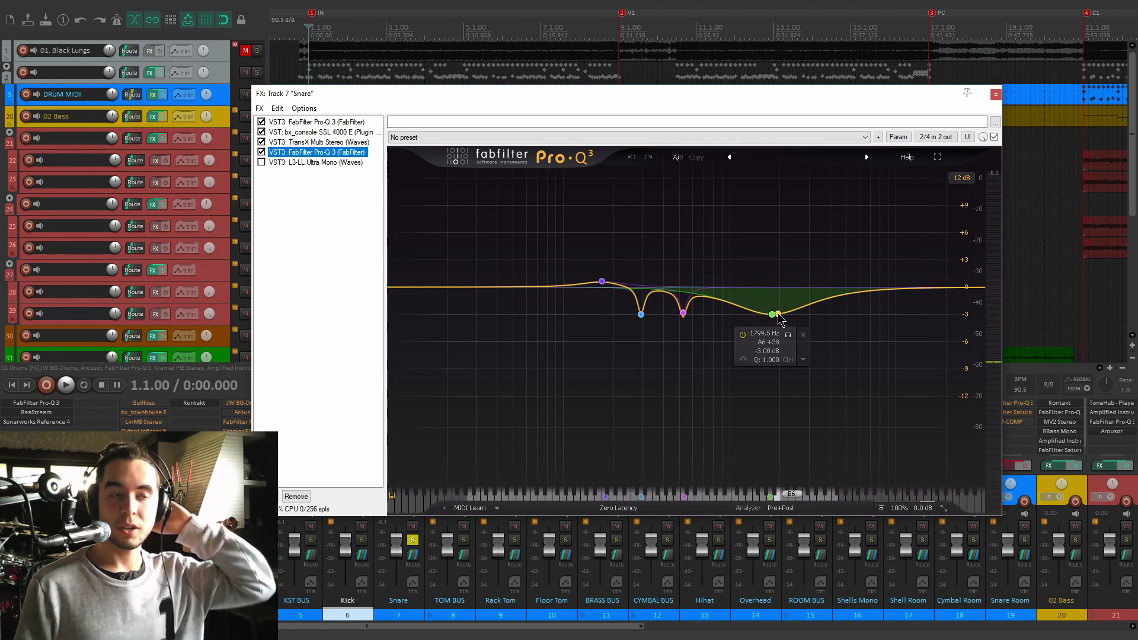
Examine the snare drum in the DRUM MIDI track's Kontakt kit, close the instrument, and return to the Snare's second Pro-Q 3
left_click(200, 405)
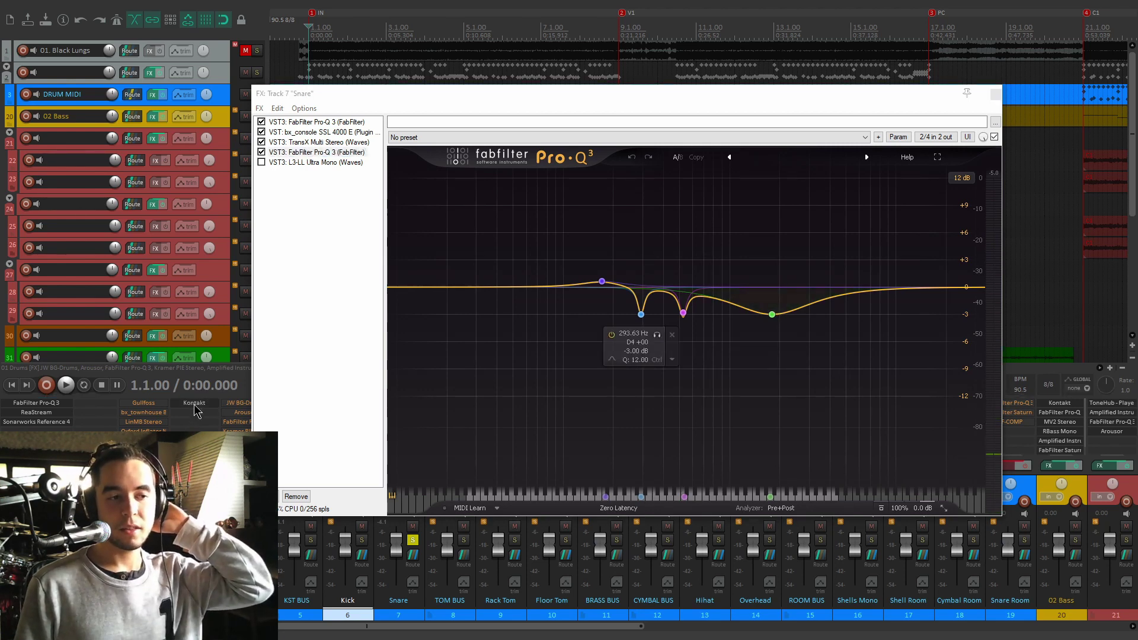
left_click(500, 148)
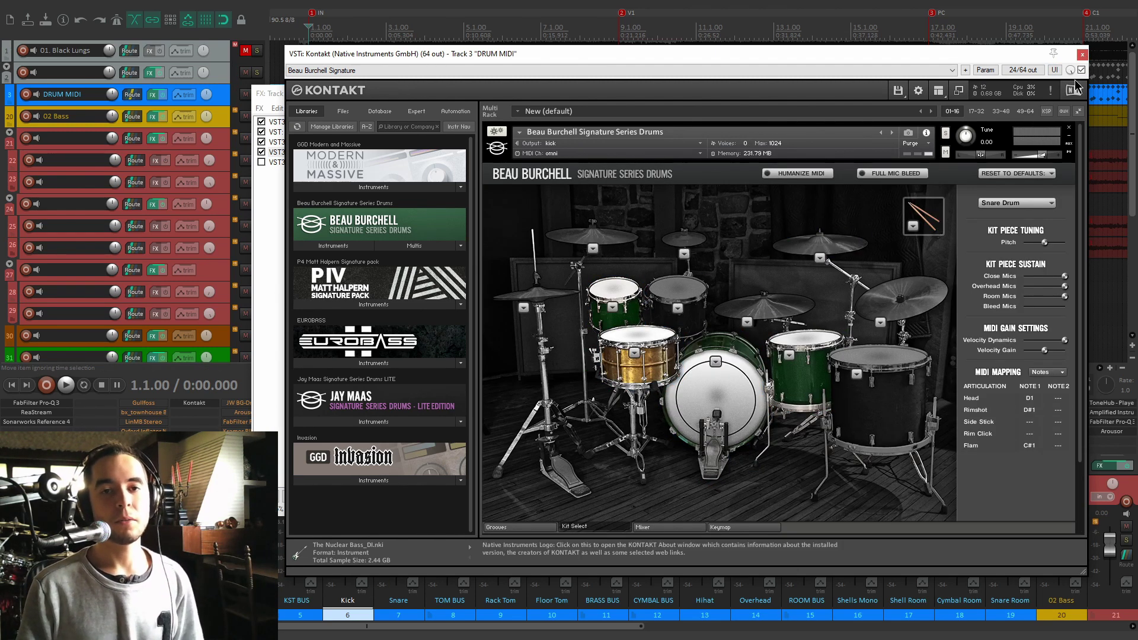
left_click(1082, 54)
left_click_drag(714, 98, 748, 86)
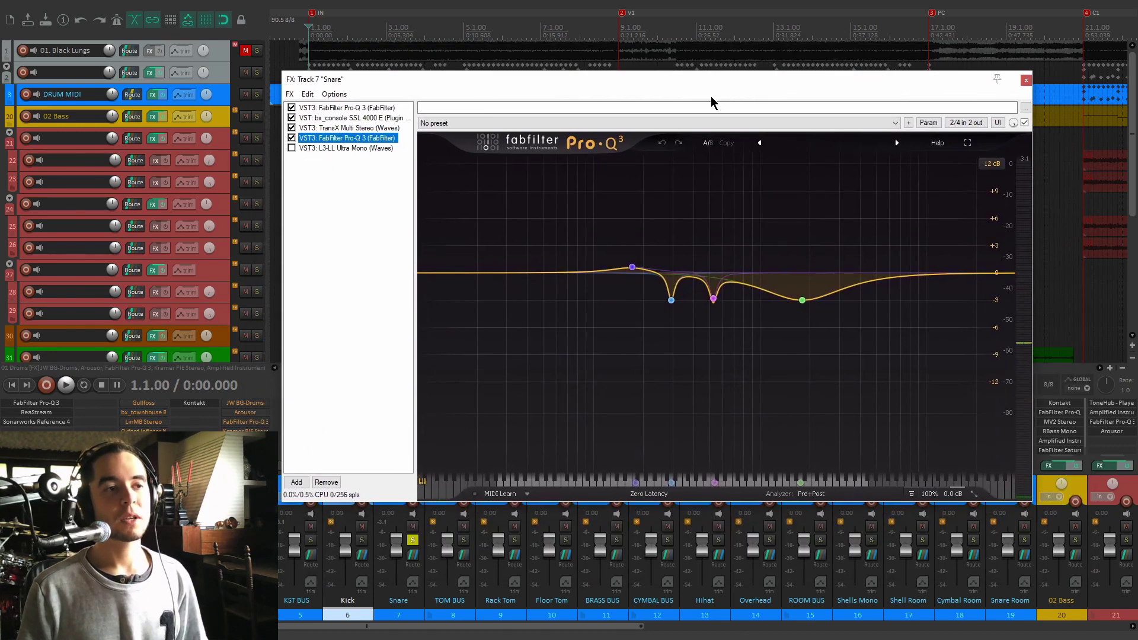
mouse_move(800, 299)
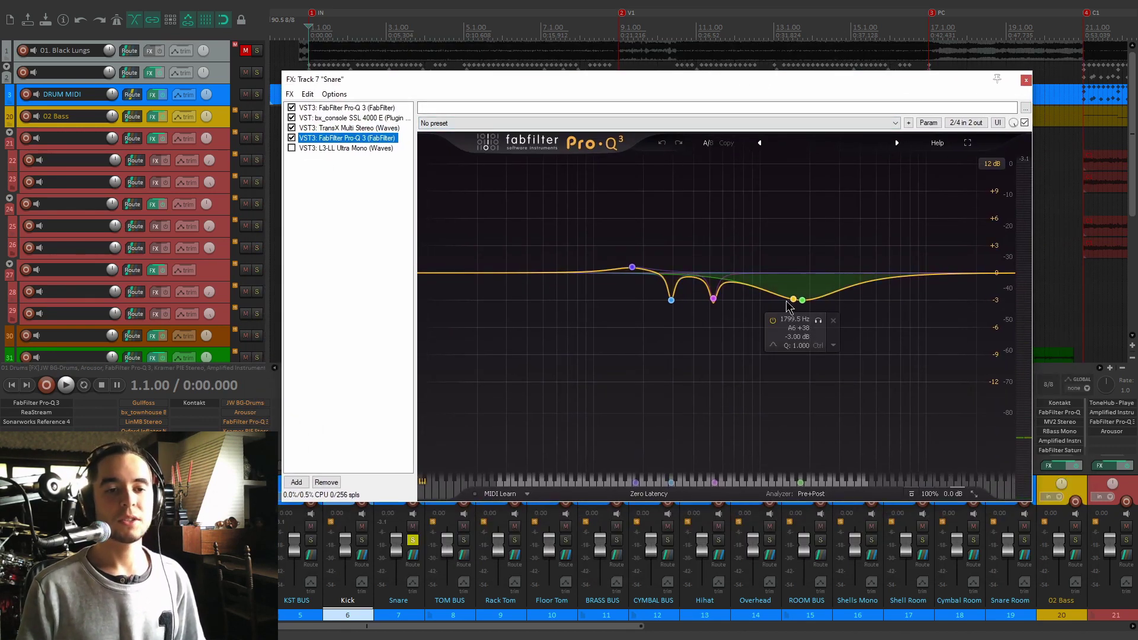
Open and enable the L3-LL Ultra Mono limiter at the end of the Snare's chain, and start playback
left_click(330, 150)
left_click(291, 147)
left_click_drag(539, 83, 618, 150)
key("space")
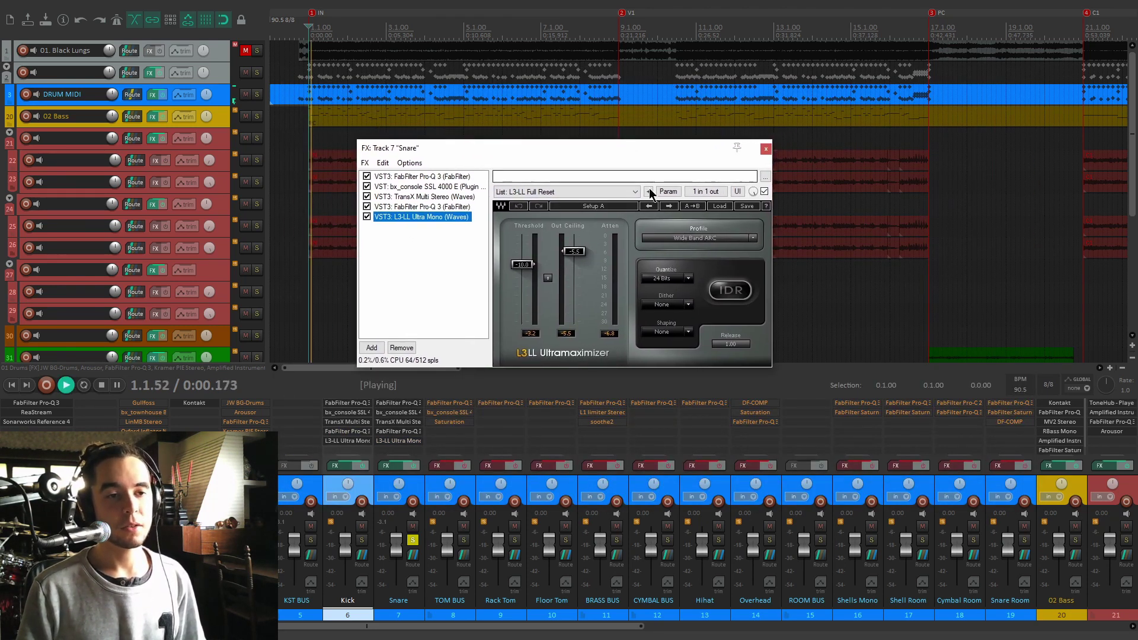
Compare the snare with L3-LL Ultra Mono bypassed and enabled, leaving the limiter enabled
key("space")
left_click(763, 191)
key("space")
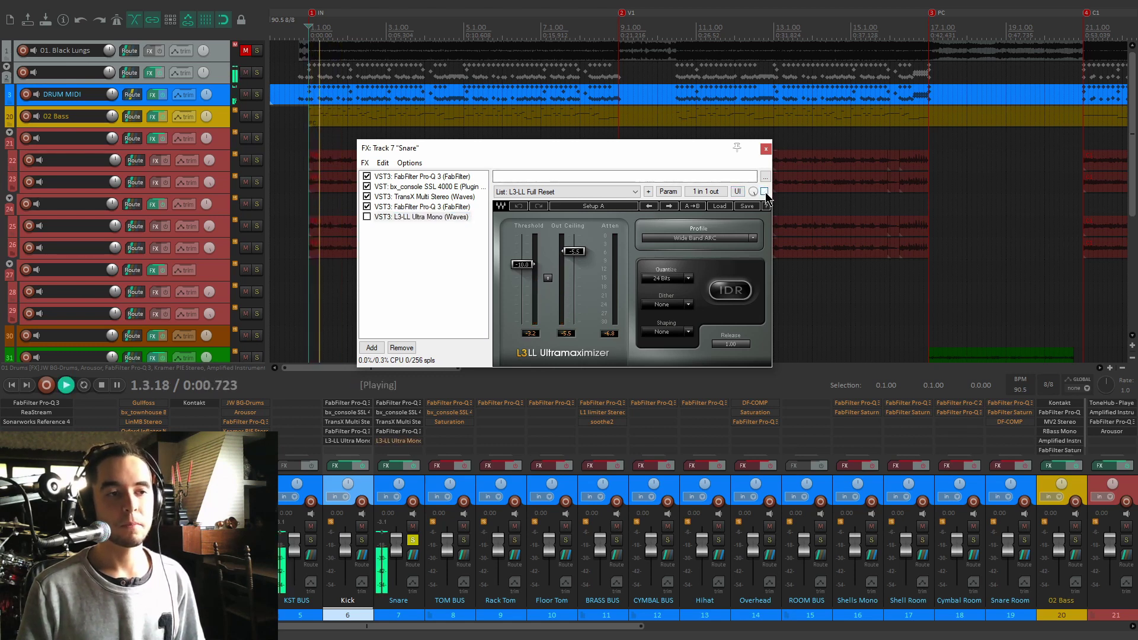
key("space")
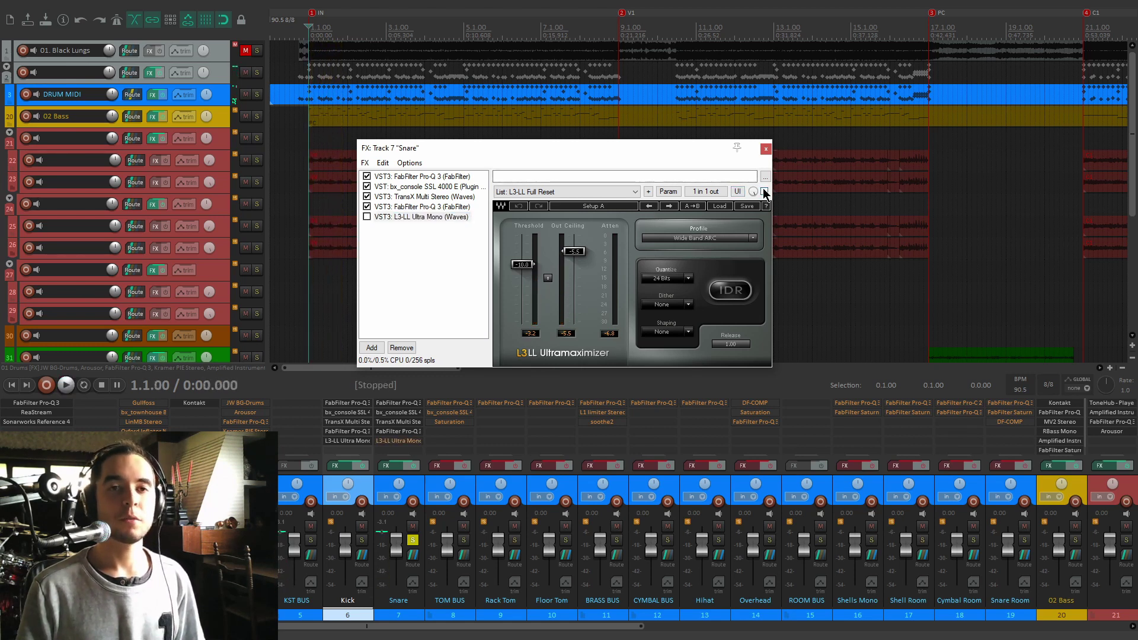
left_click(764, 192)
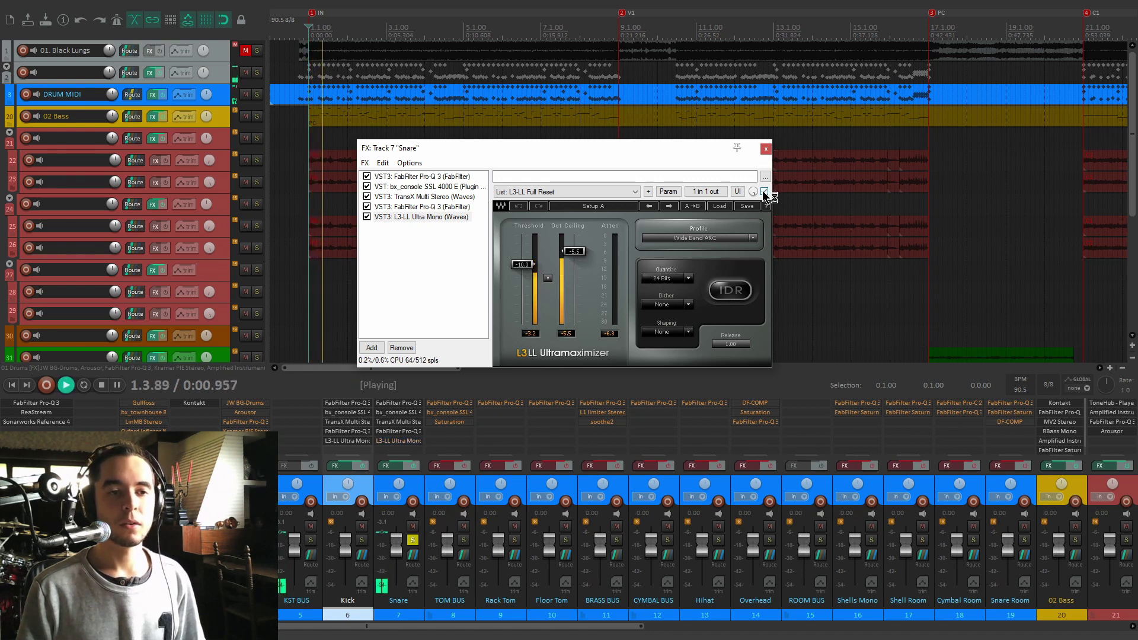
key("space")
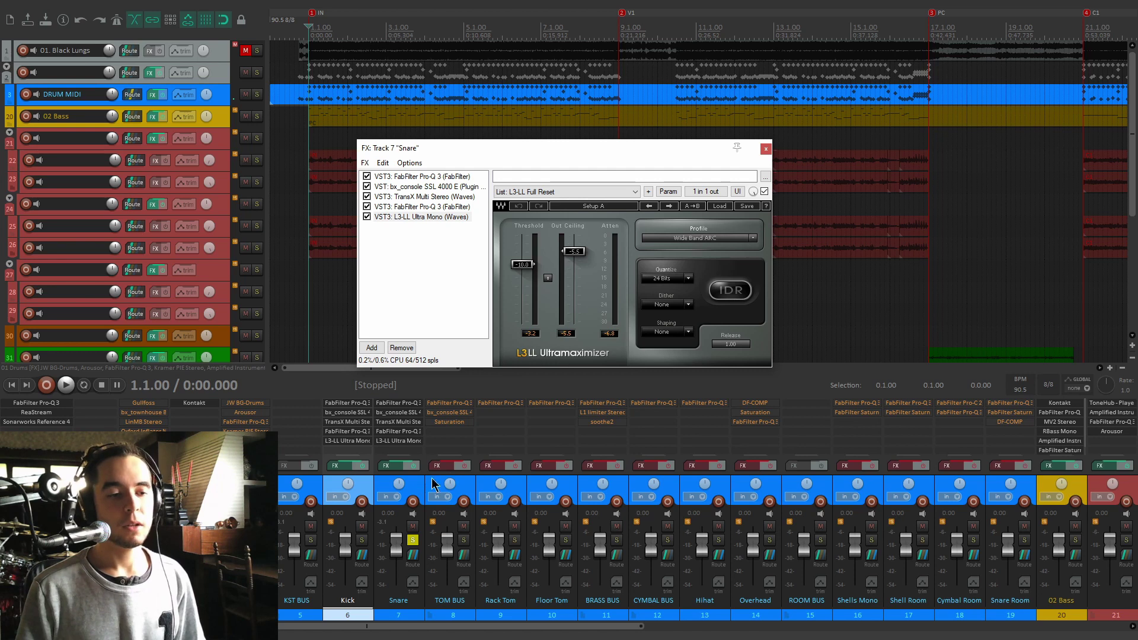
Take the Snare track out of solo, solo the TOM BUS, and start playback
left_click(413, 540)
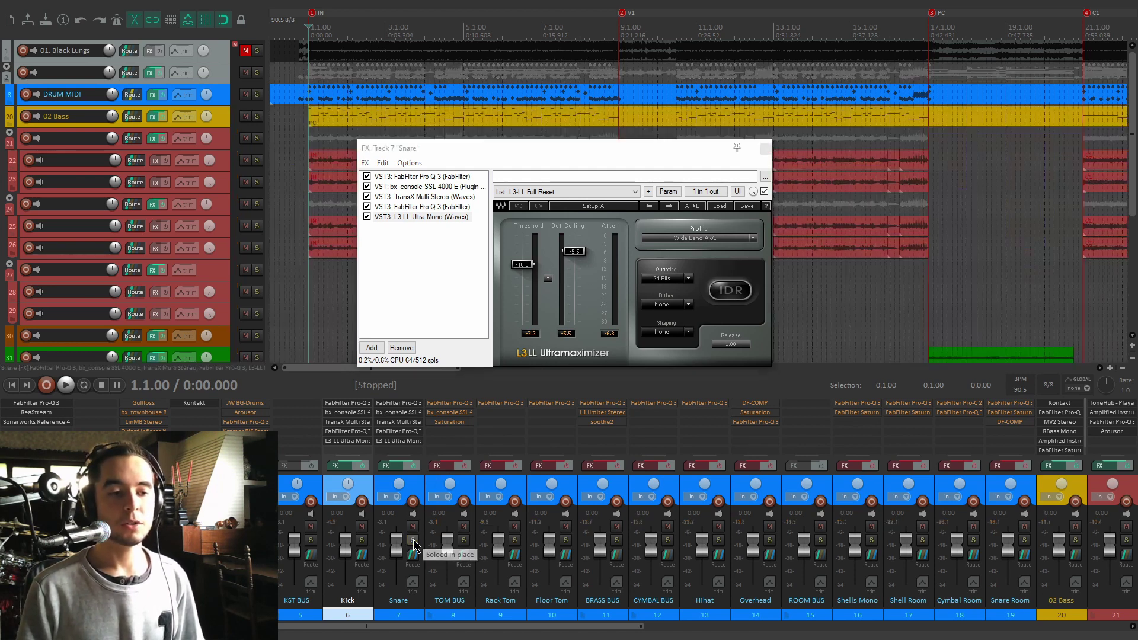
left_click(464, 540)
key("space")
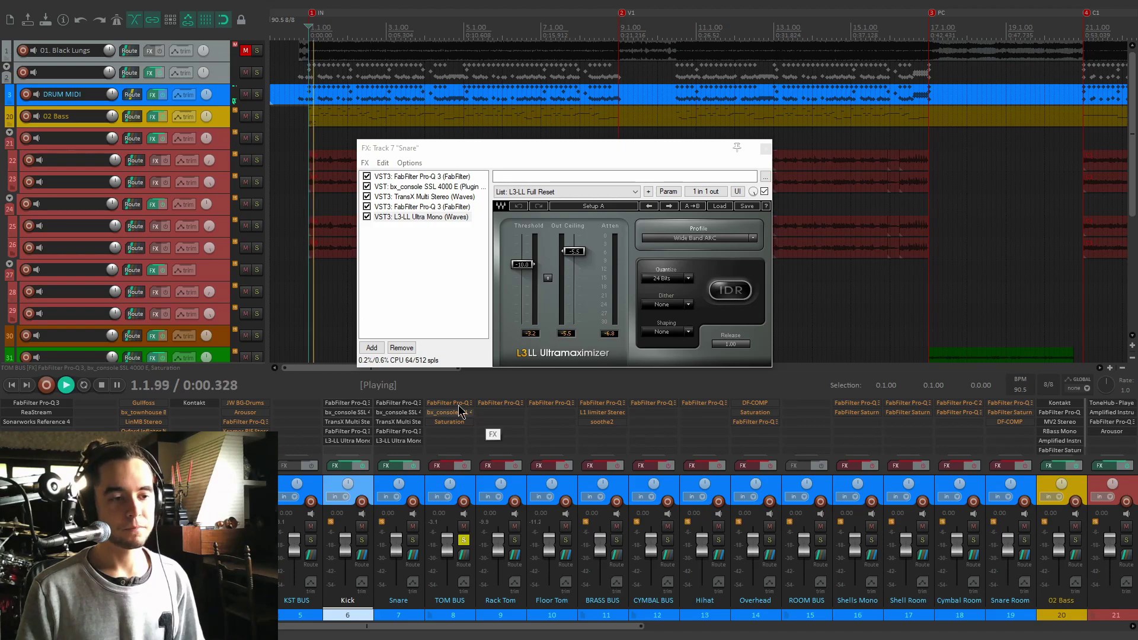
Locate the tom hits in the DRUM MIDI item's MIDI editor, and play the tom fill just before the PC2 marker
double_click(503, 94)
scroll(518, 161, "down", 2)
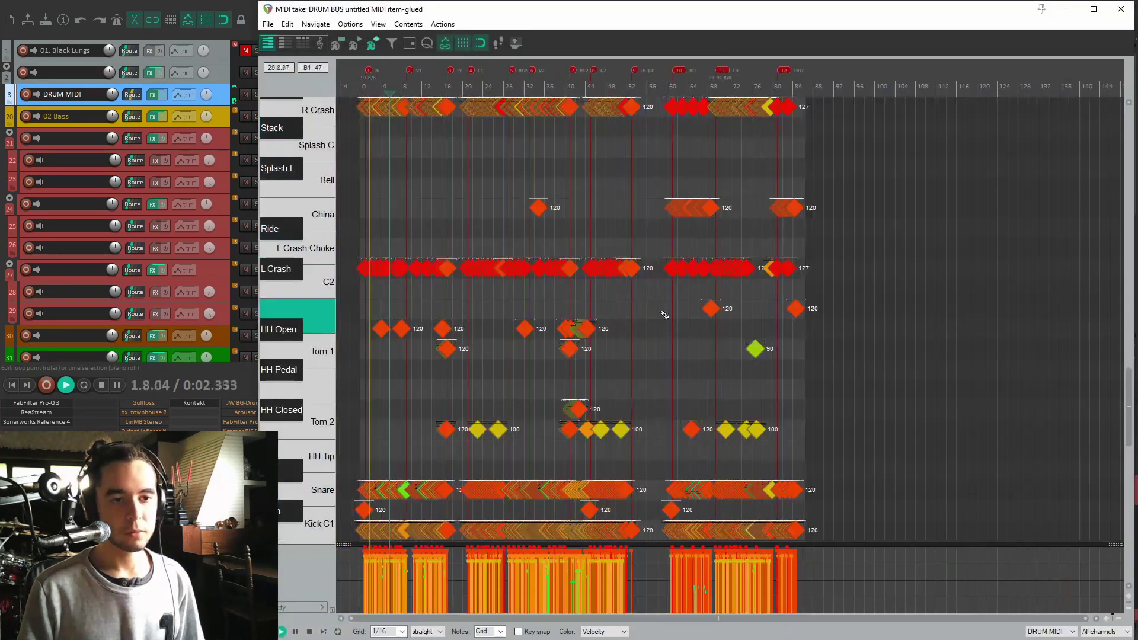
left_click(569, 375)
scroll(701, 386, "up", 9)
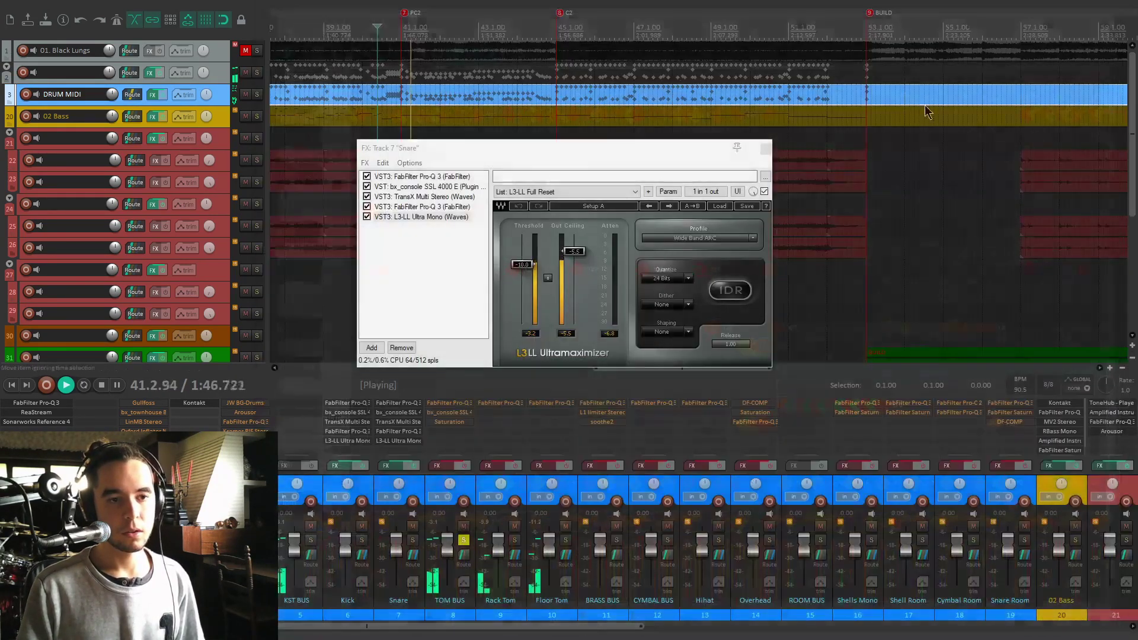
key("Escape")
key("space")
Enable the TOM BUS effects chain, close the Snare's effects window, and play the tom fill from 40.5.00
left_click_drag(642, 148, 571, 129)
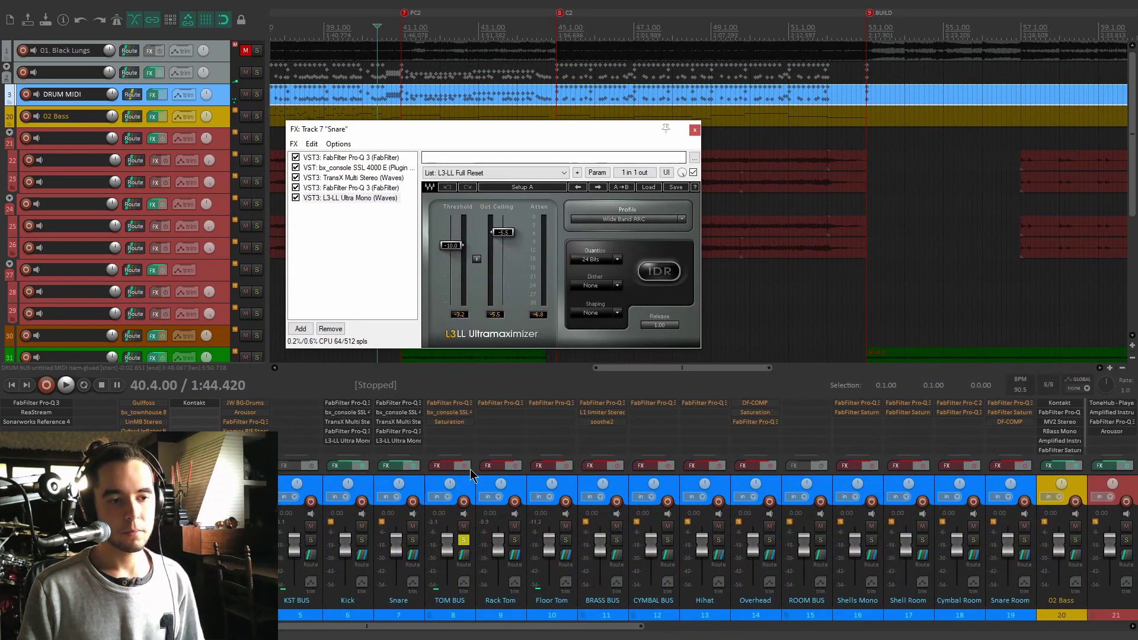
left_click(464, 466)
key("space")
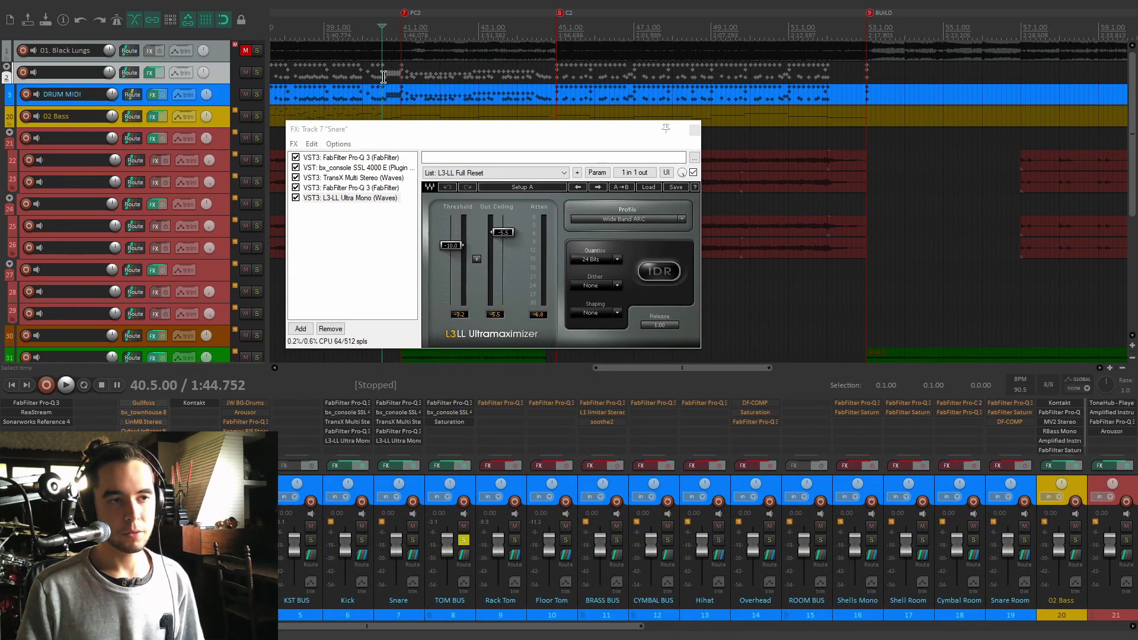
left_click(695, 130)
key("space")
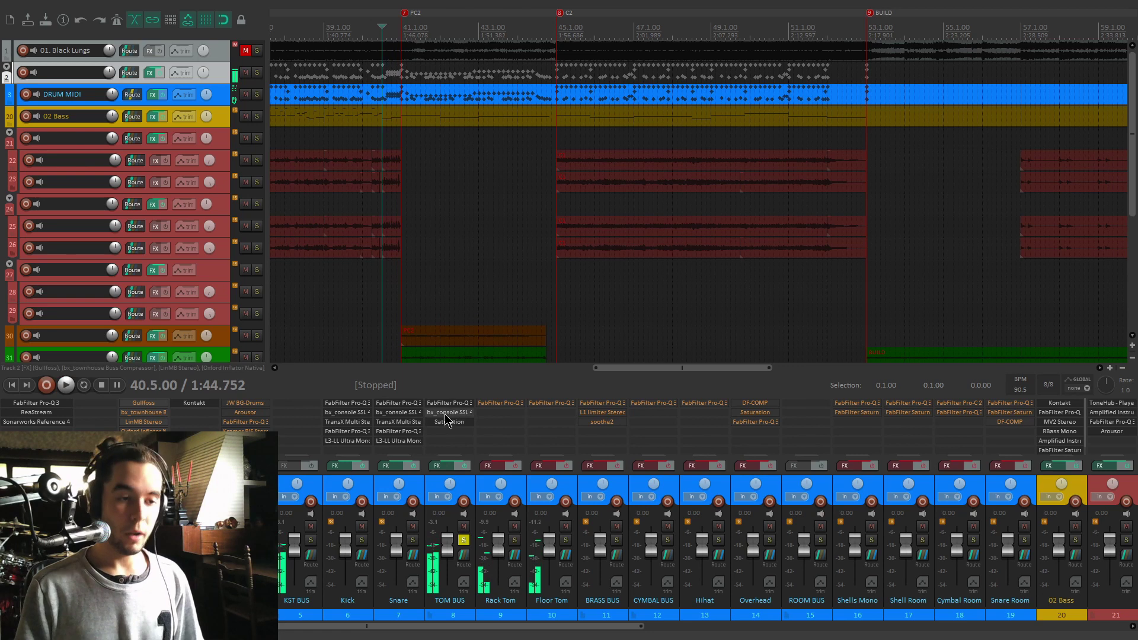
Open the TOM BUS effects chain, disable bx_console SSL 4000 E and Saturation, and show its Pro-Q 3
left_click(455, 404)
left_click_drag(504, 49, 792, 87)
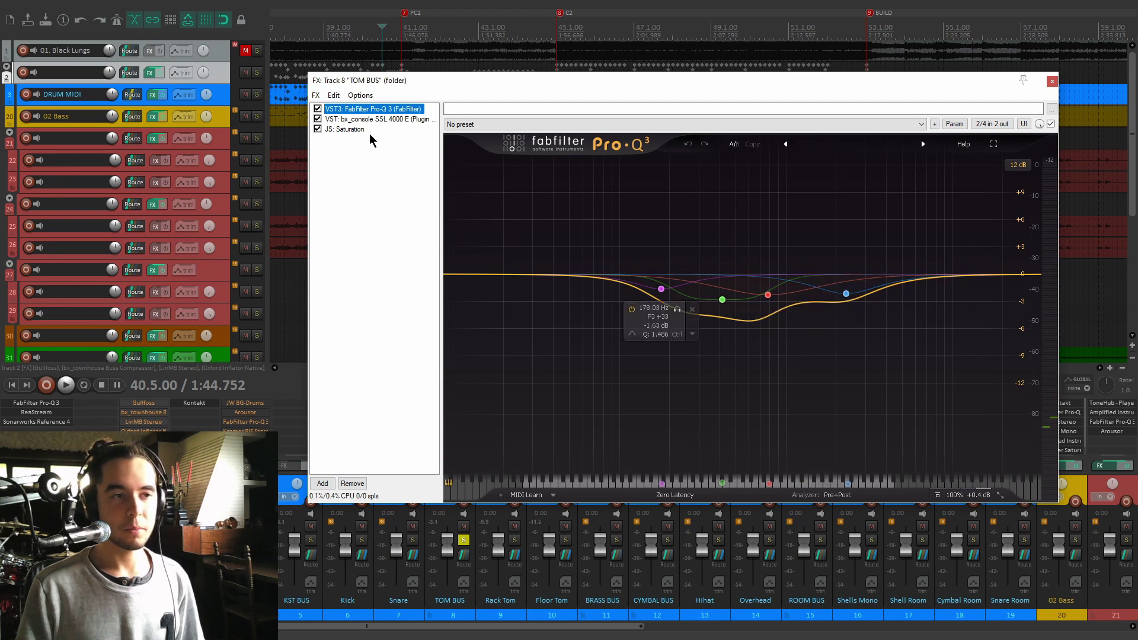
left_click(318, 119)
left_click(318, 128)
left_click(374, 108)
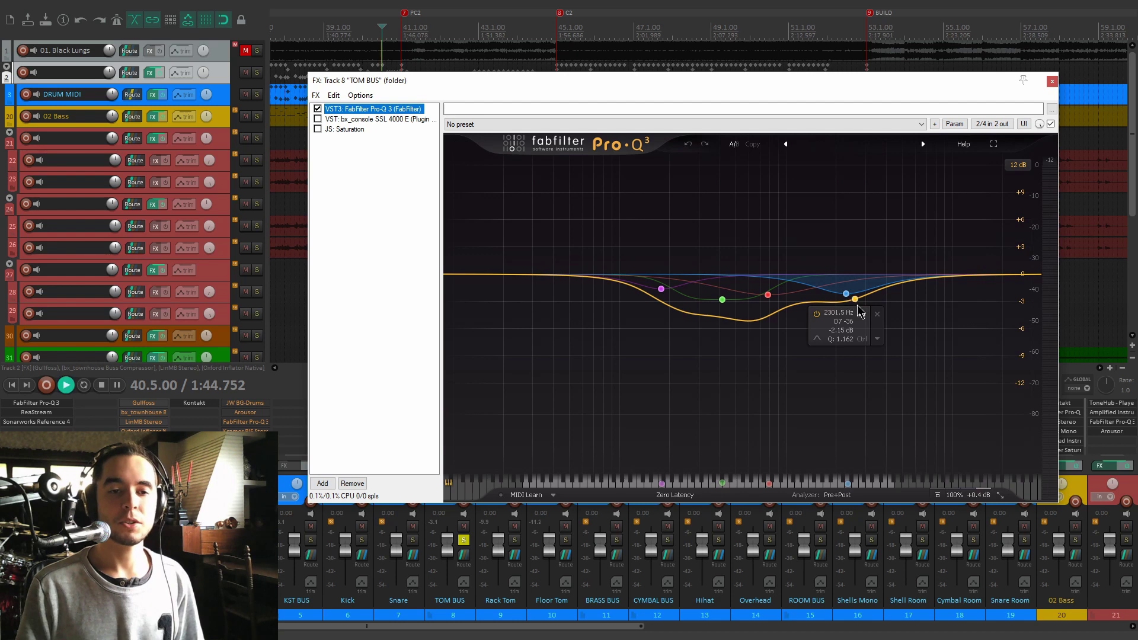
Compare the tom fill with the TOM BUS Pro-Q 3 enabled and bypassed, leaving the equalizer enabled
key("space")
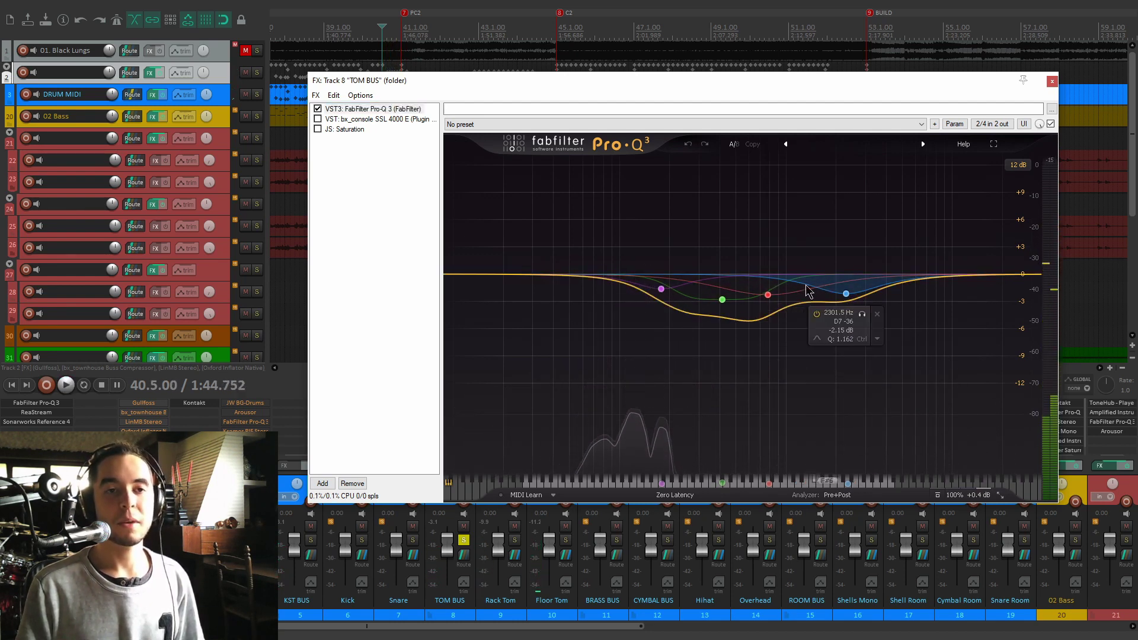
key("space")
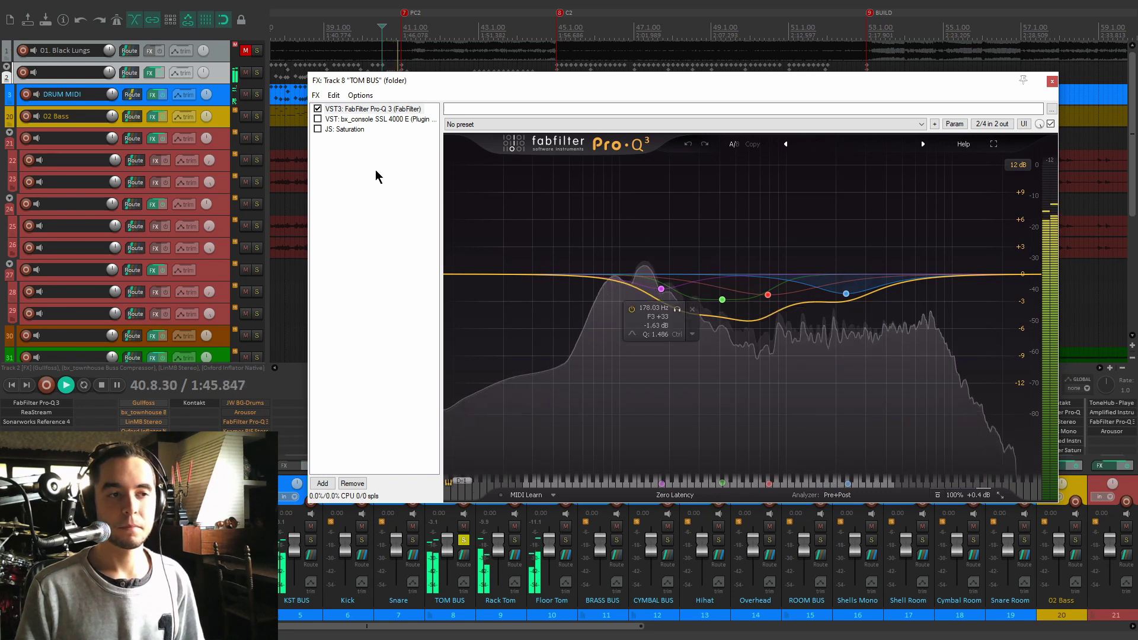
left_click(318, 109)
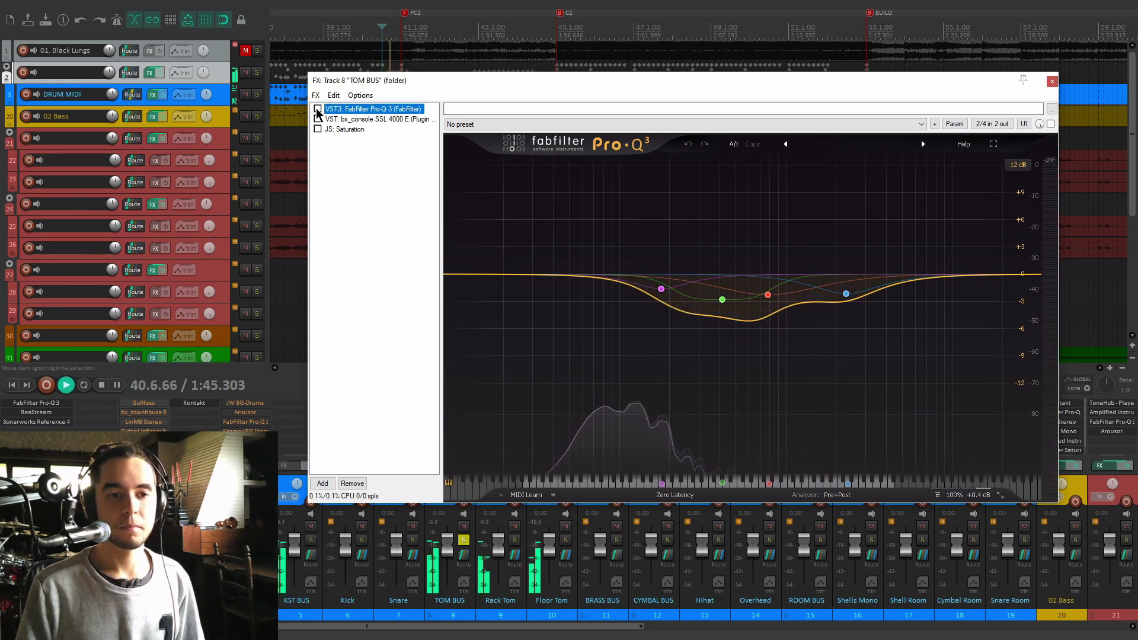
key("space")
left_click(318, 109)
Enable bx_console SSL 4000 E in the TOM BUS effects chain and play the tom fill through it
left_click(361, 119)
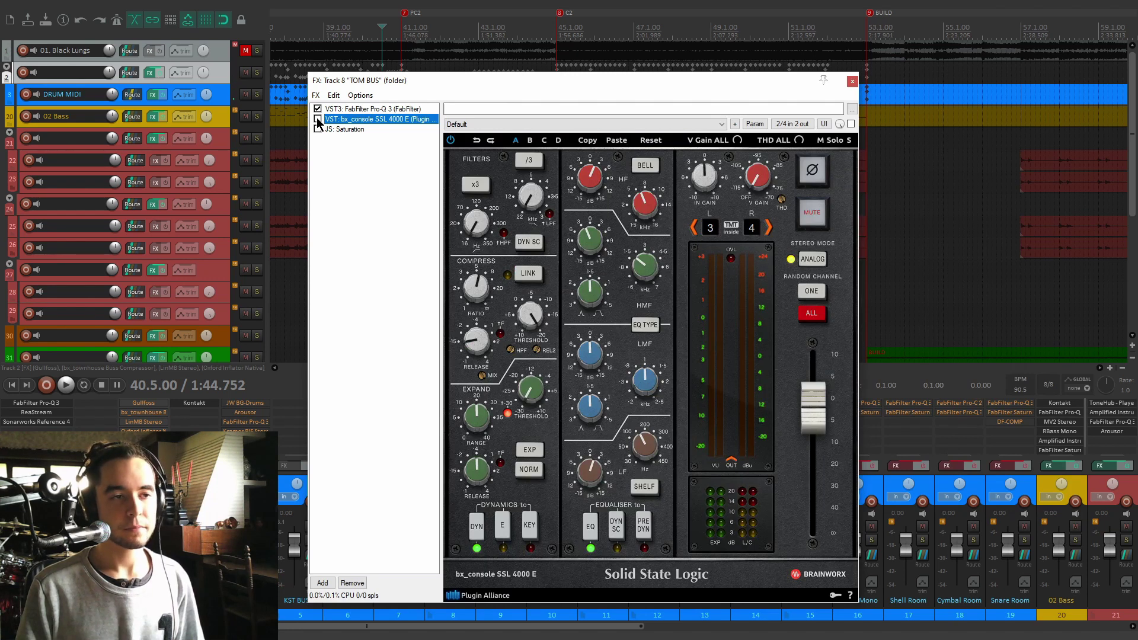
key("space")
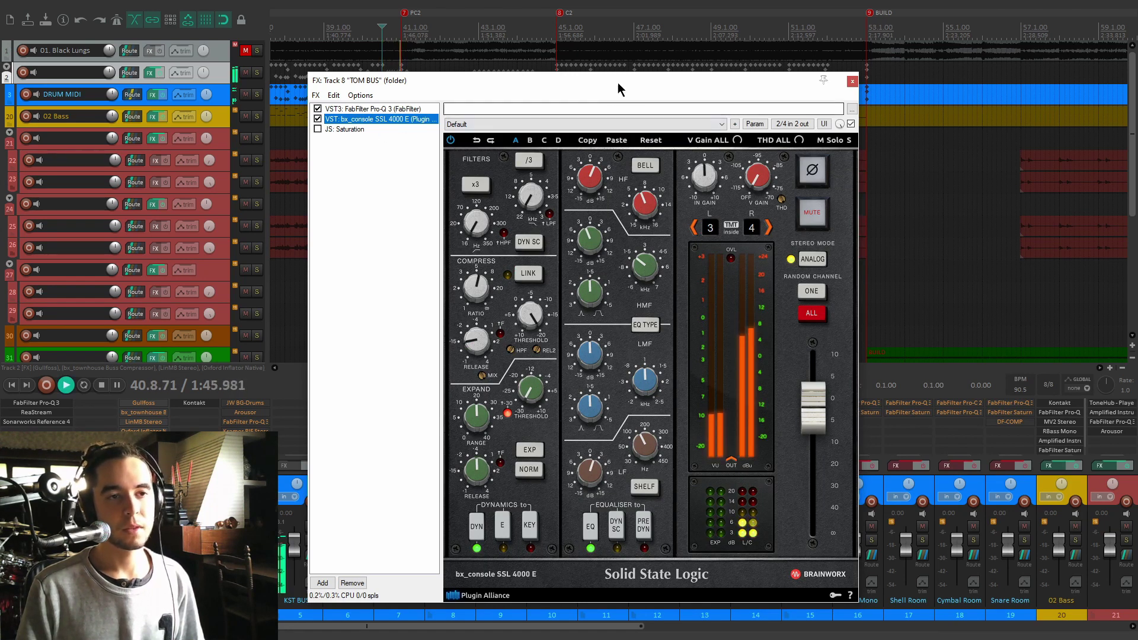
key("space")
left_click_drag(618, 89, 652, 60)
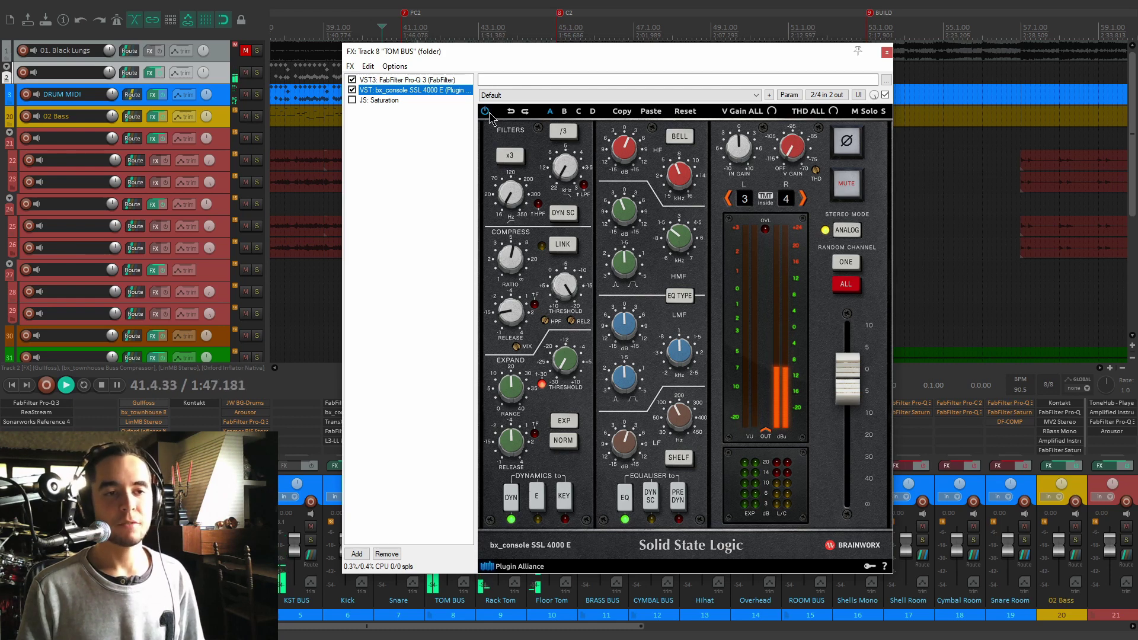
Enable the Saturation effect on the TOM BUS and play the tom fill through the full chain
left_click(378, 101)
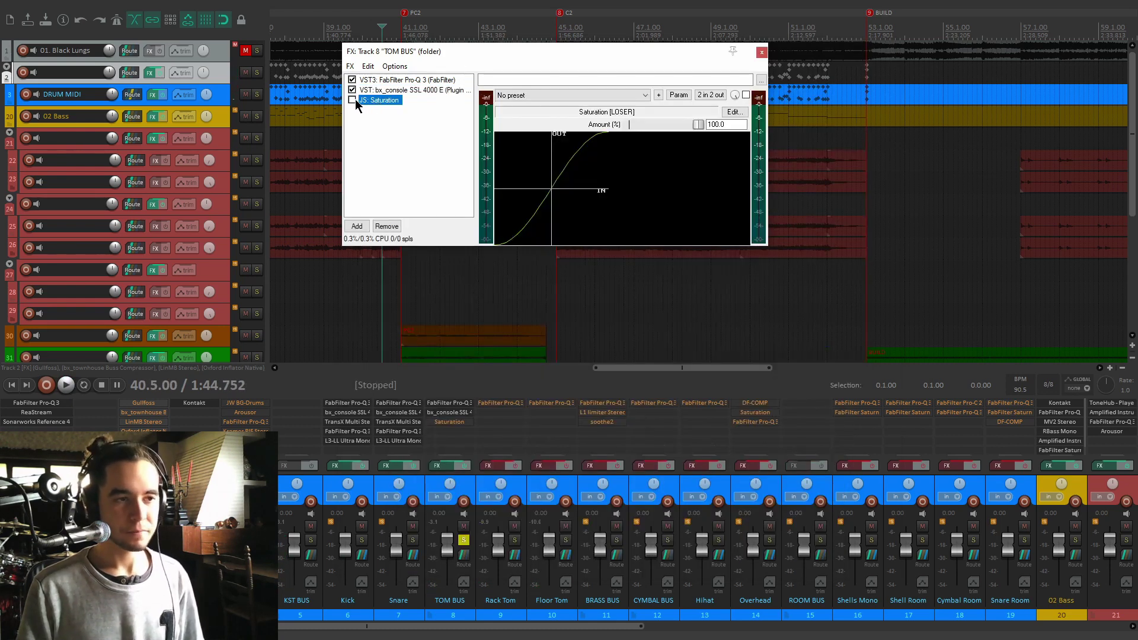
left_click_drag(600, 55, 631, 148)
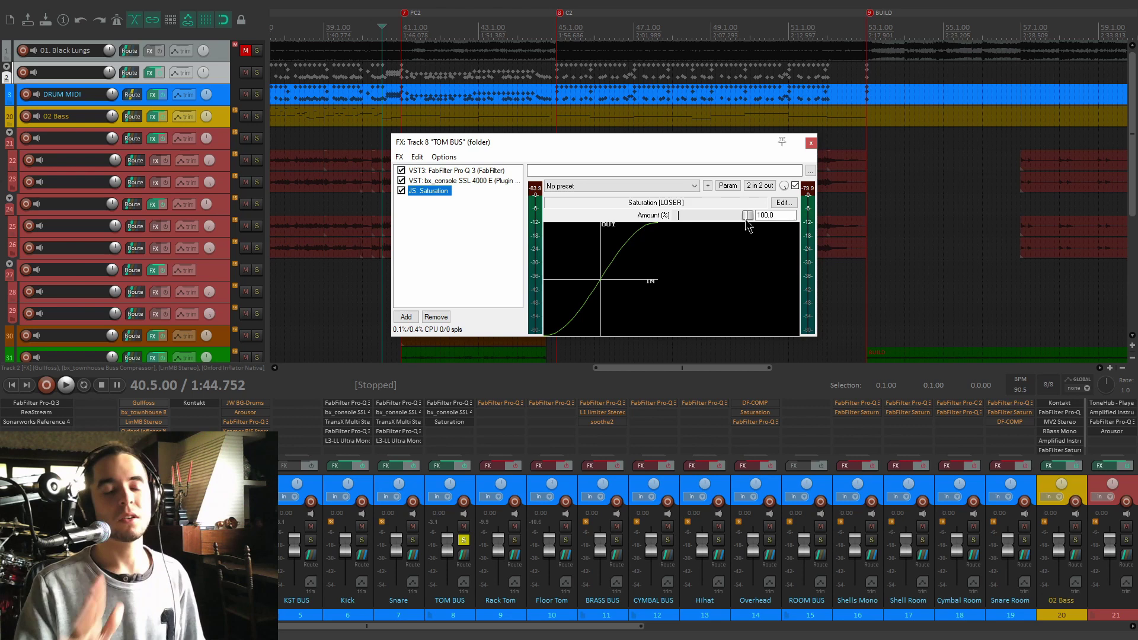
key("space")
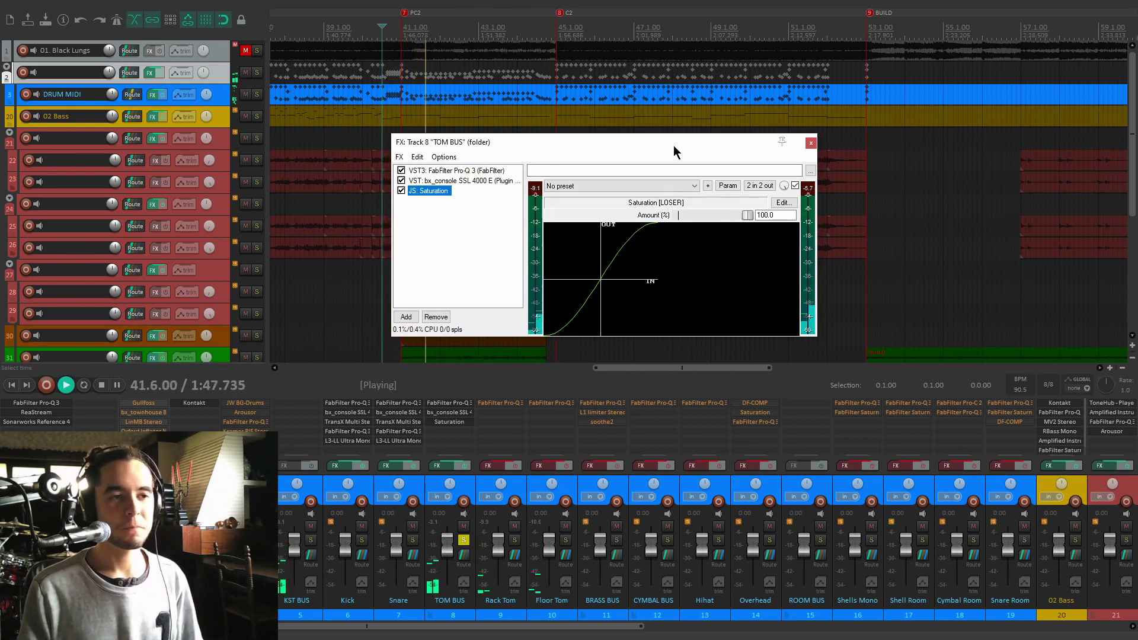
left_click_drag(671, 147, 669, 149)
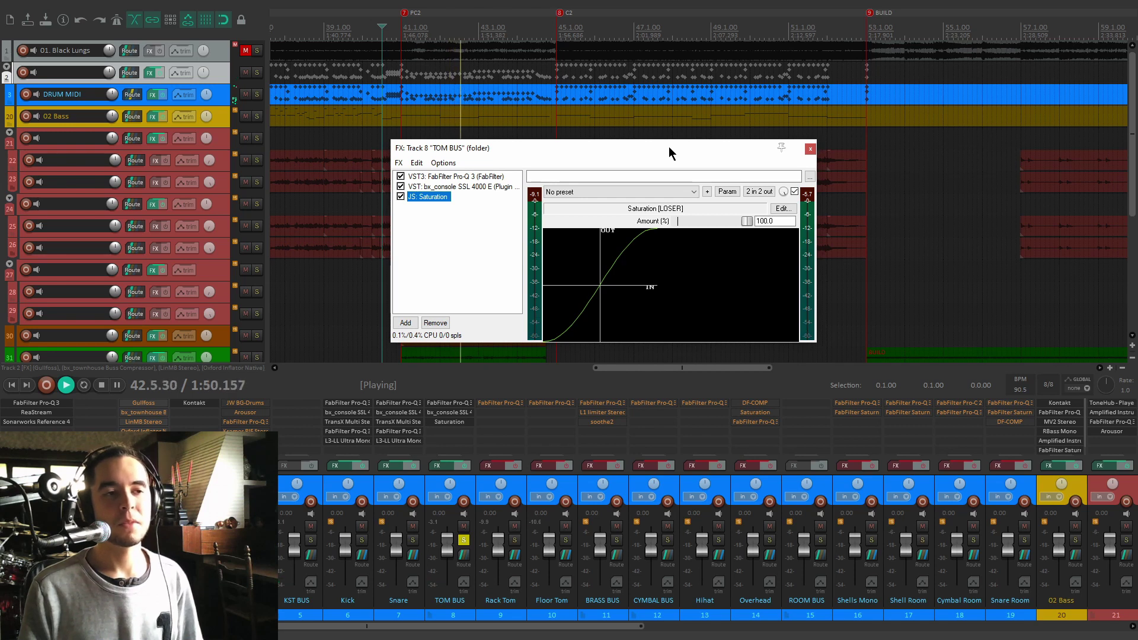
key("space")
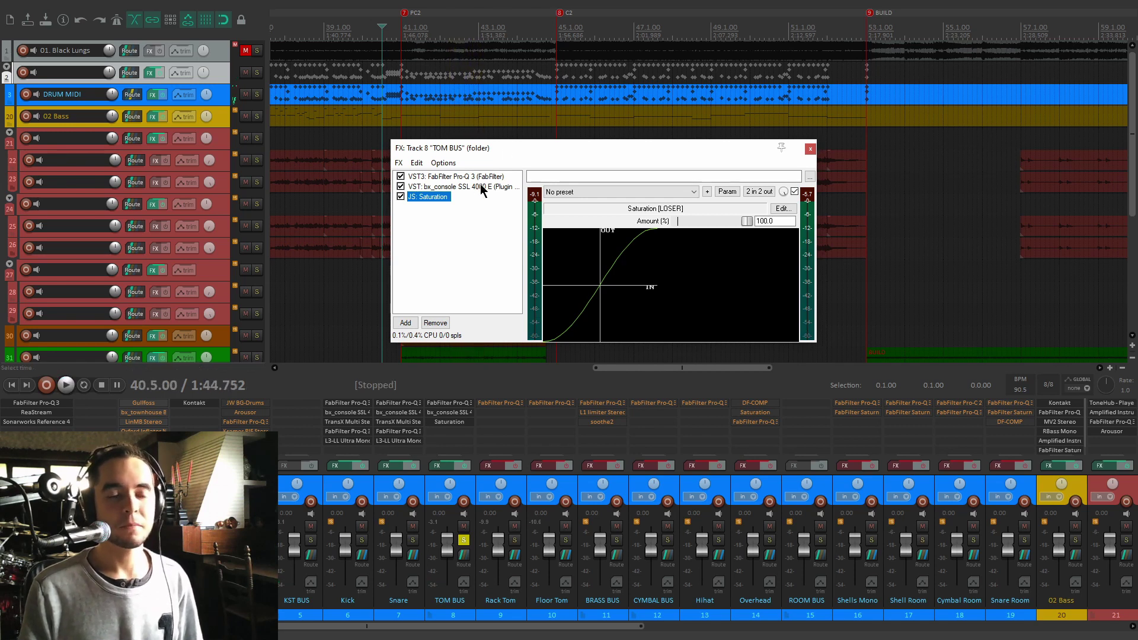
Review the TOM BUS bx_console SSL 4000 E settings, and close the effects window
left_click(483, 187)
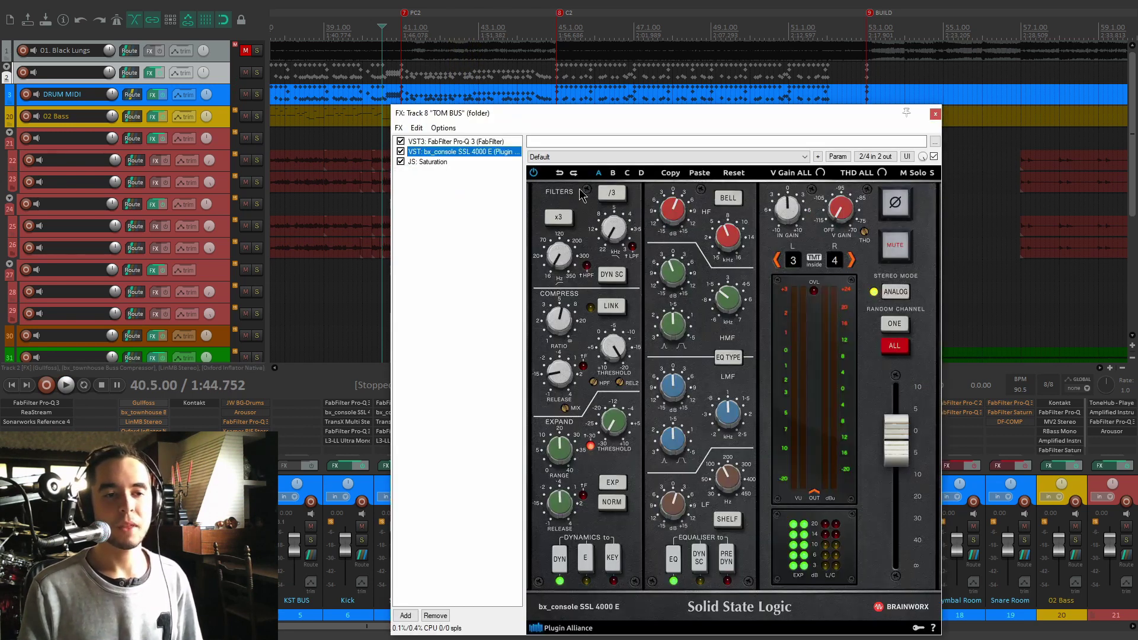
left_click_drag(827, 113, 835, 71)
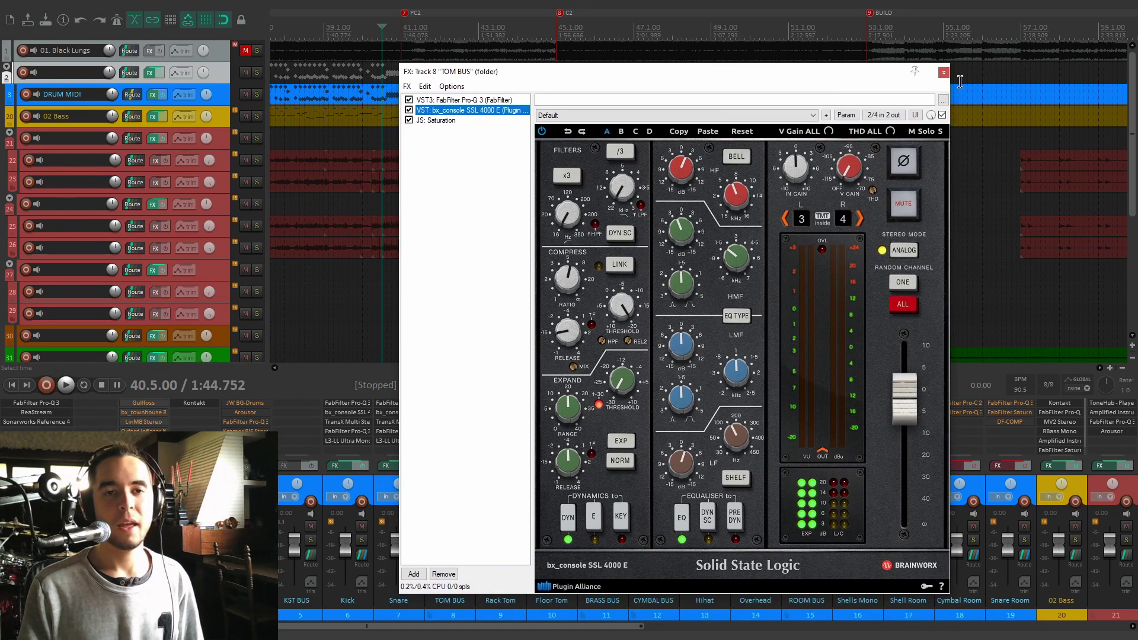
left_click(943, 73)
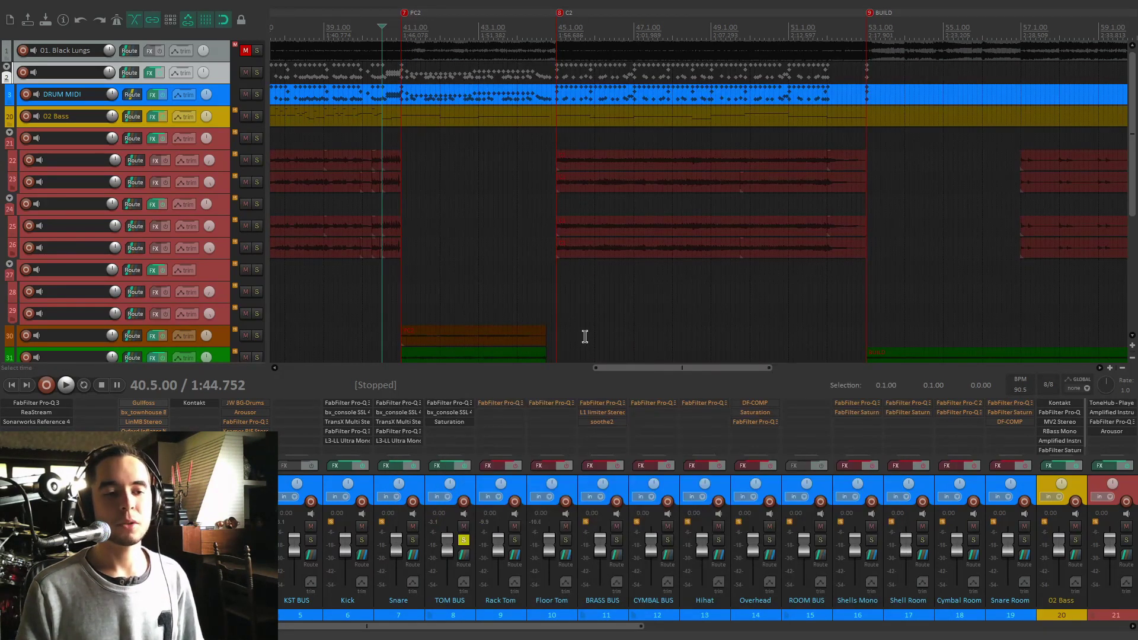
Solo Rack Tom instead of TOM BUS, and play the fill with its Pro-Q 3 enabled and open
left_click(464, 540)
left_click(514, 540)
key("space")
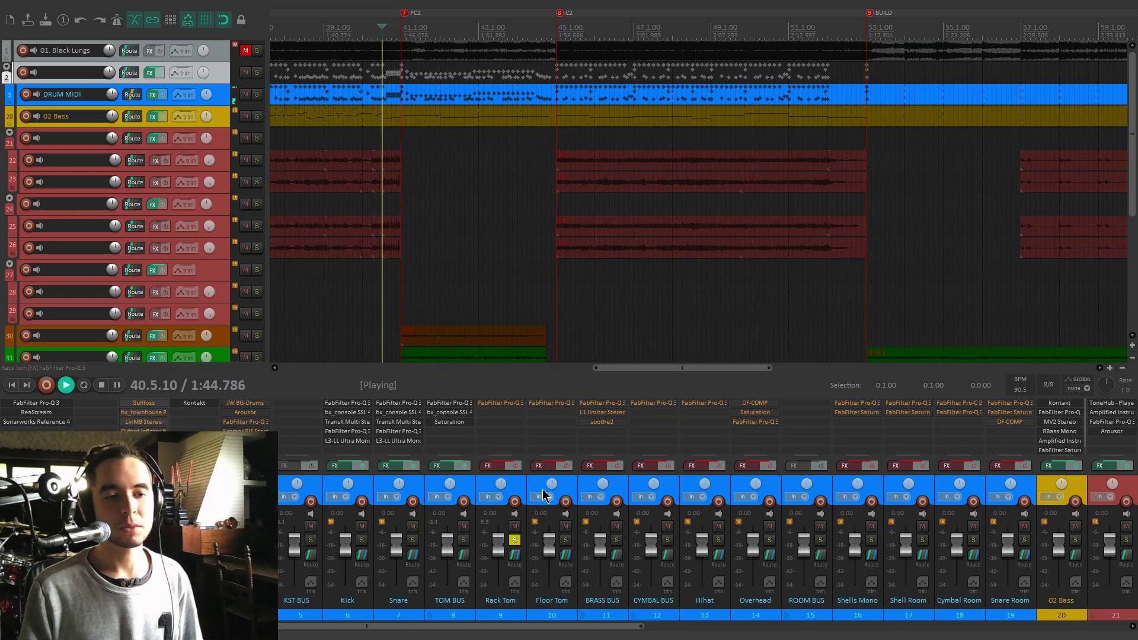
left_click(500, 403)
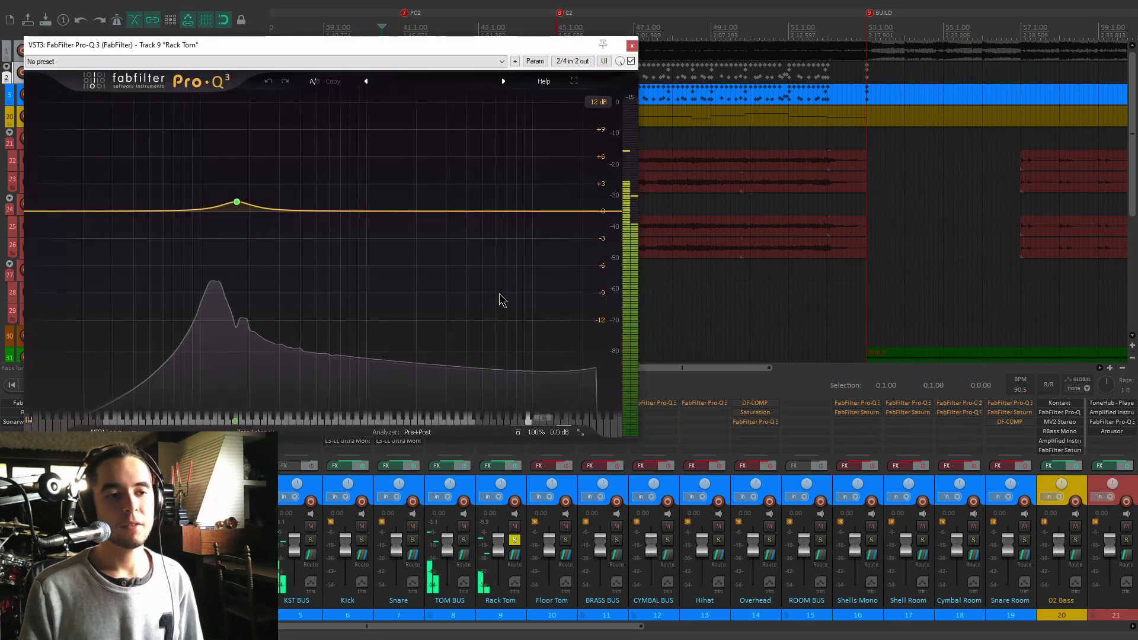
left_click_drag(459, 58, 320, 59)
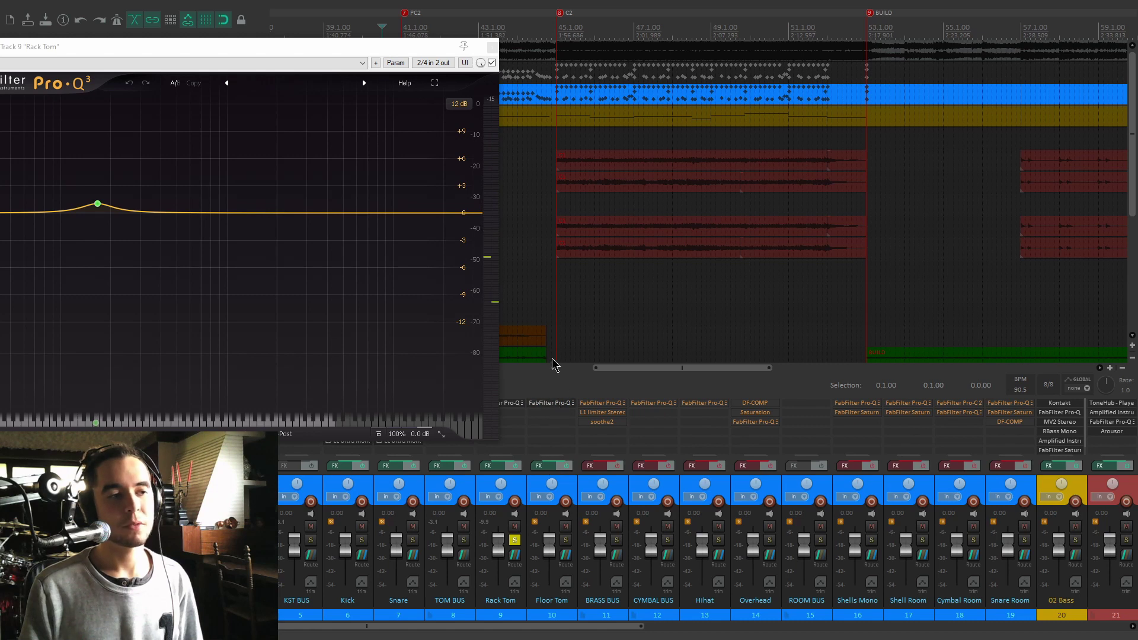
Enable and open the Floor Tom's Pro-Q 3, examine its low-end boost during playback, and close both tom equalizers
left_click(552, 403)
left_click_drag(407, 15, 654, 157)
mouse_move(89, 208)
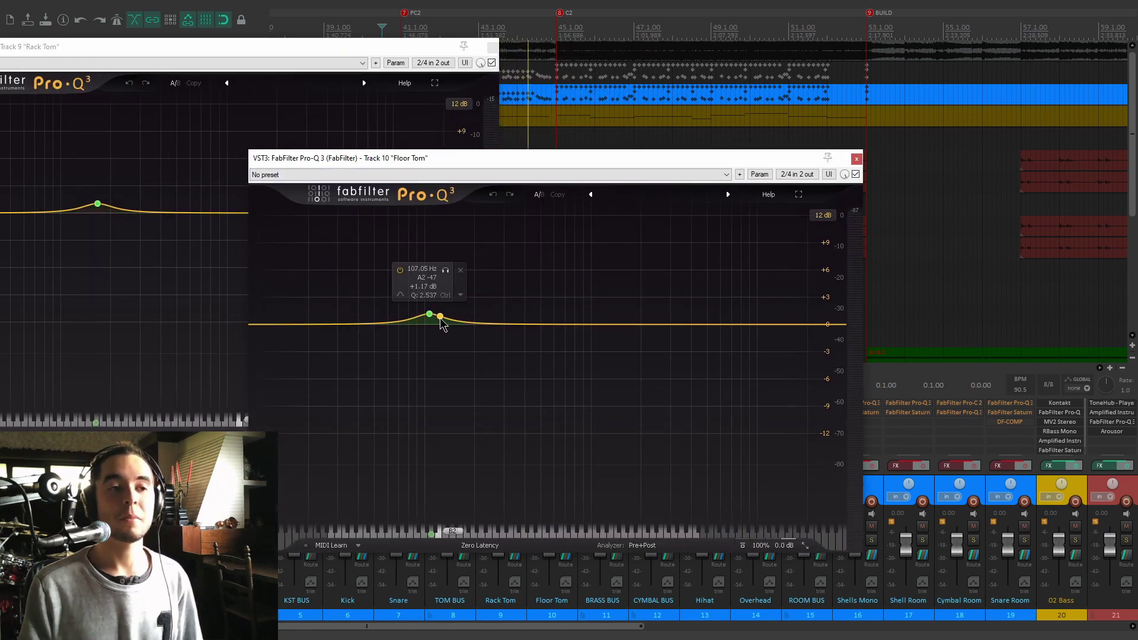
key("space")
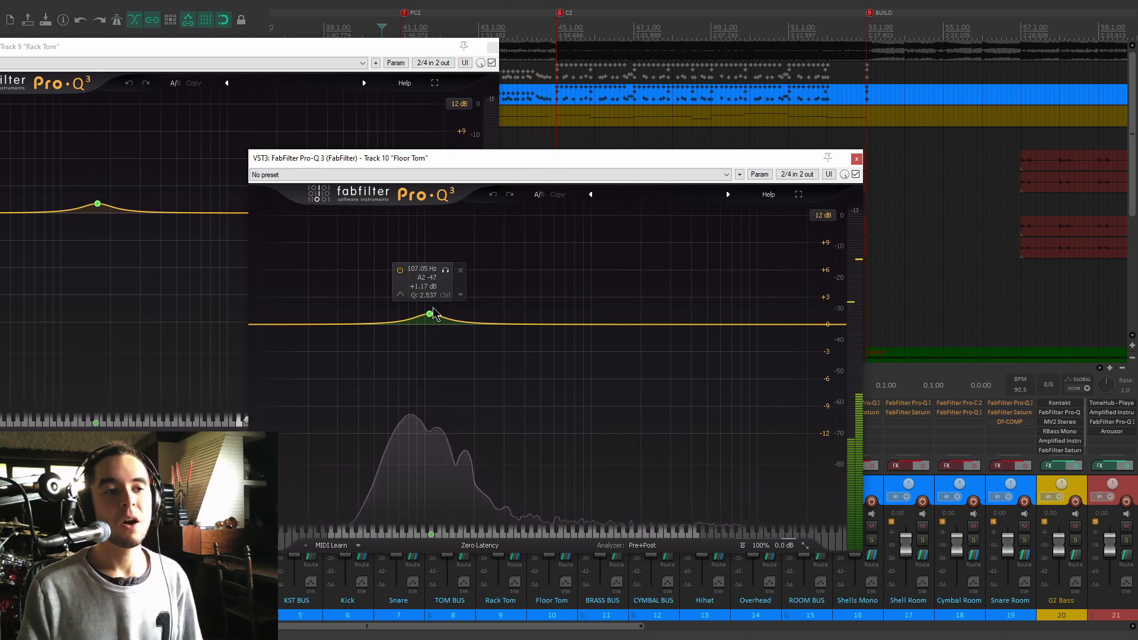
left_click(492, 49)
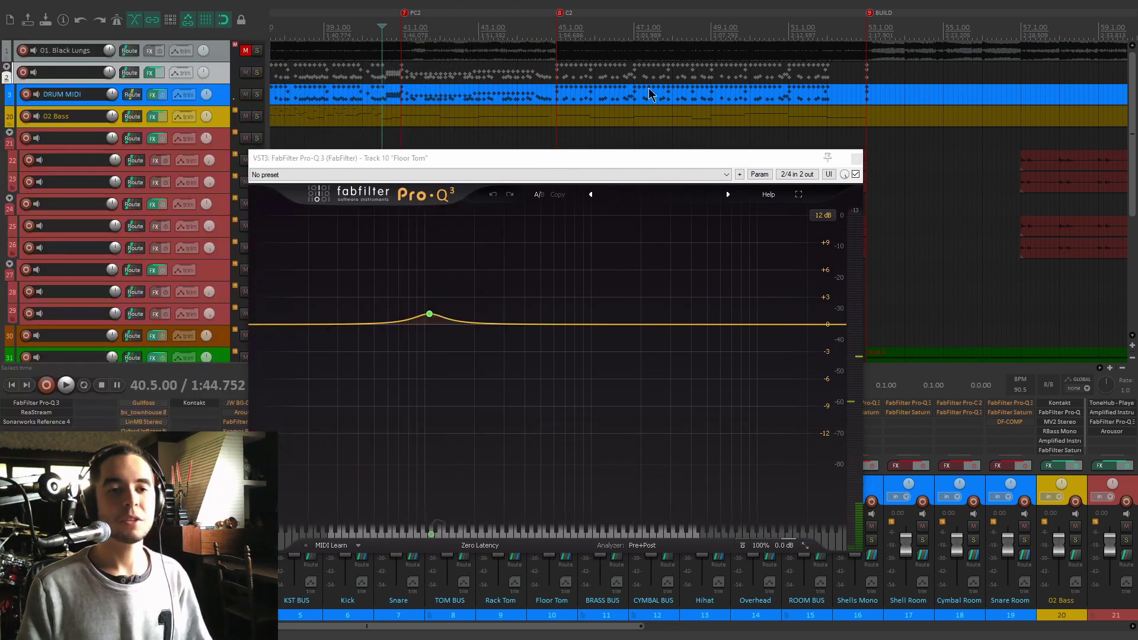
left_click(856, 159)
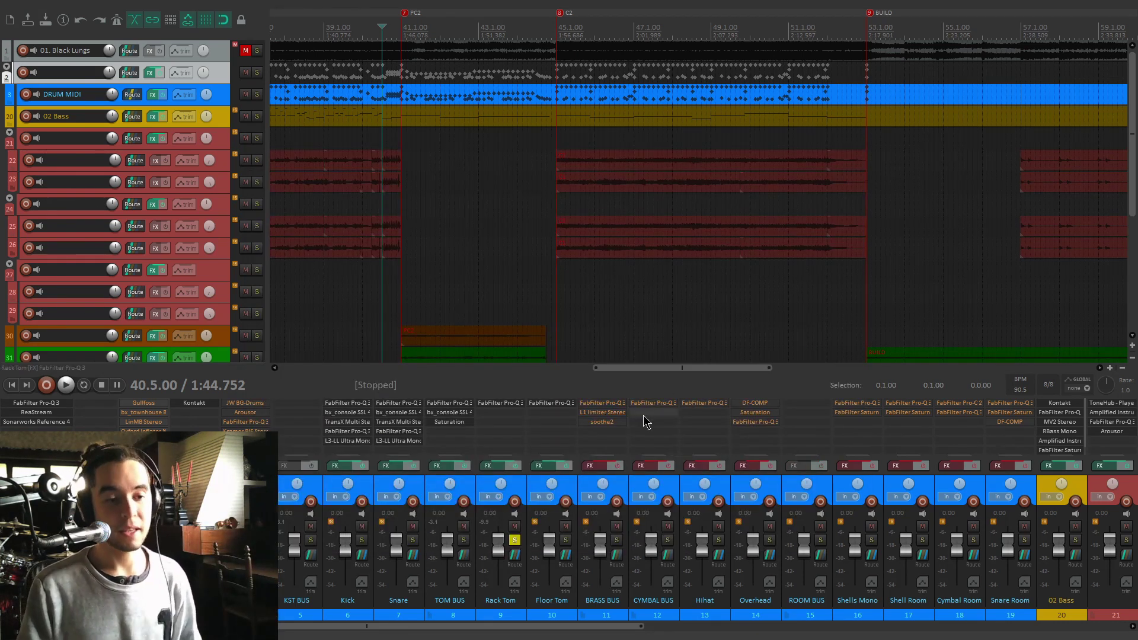
Solo BRASS BUS instead of Rack Tom, and play the song from the beginning
left_click(514, 540)
left_click(616, 539)
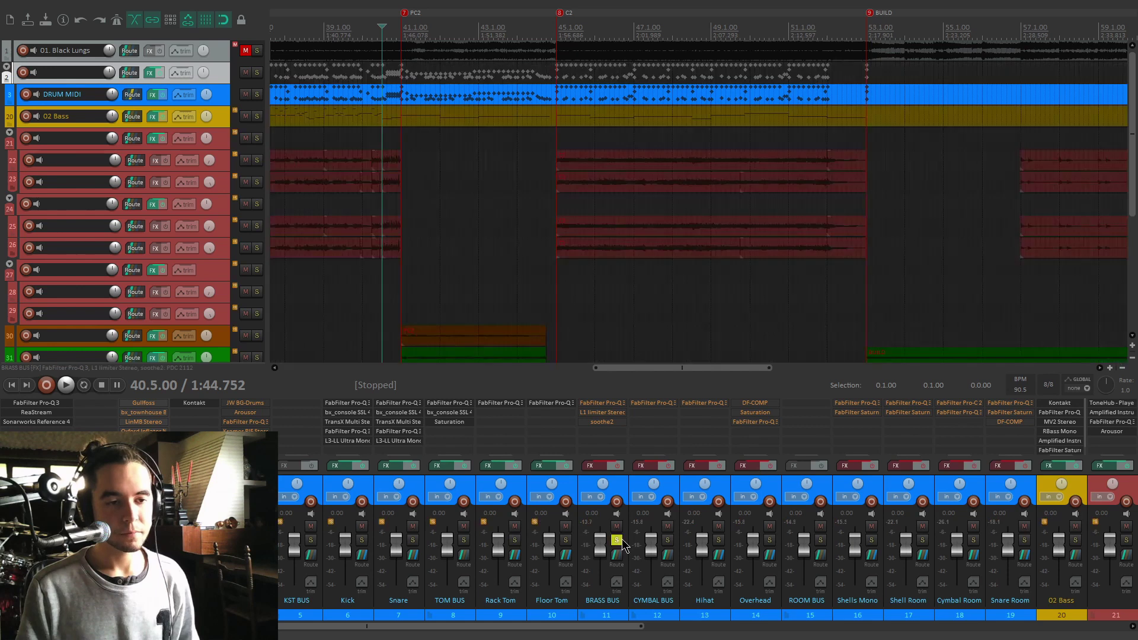
left_click(502, 272)
key("Home")
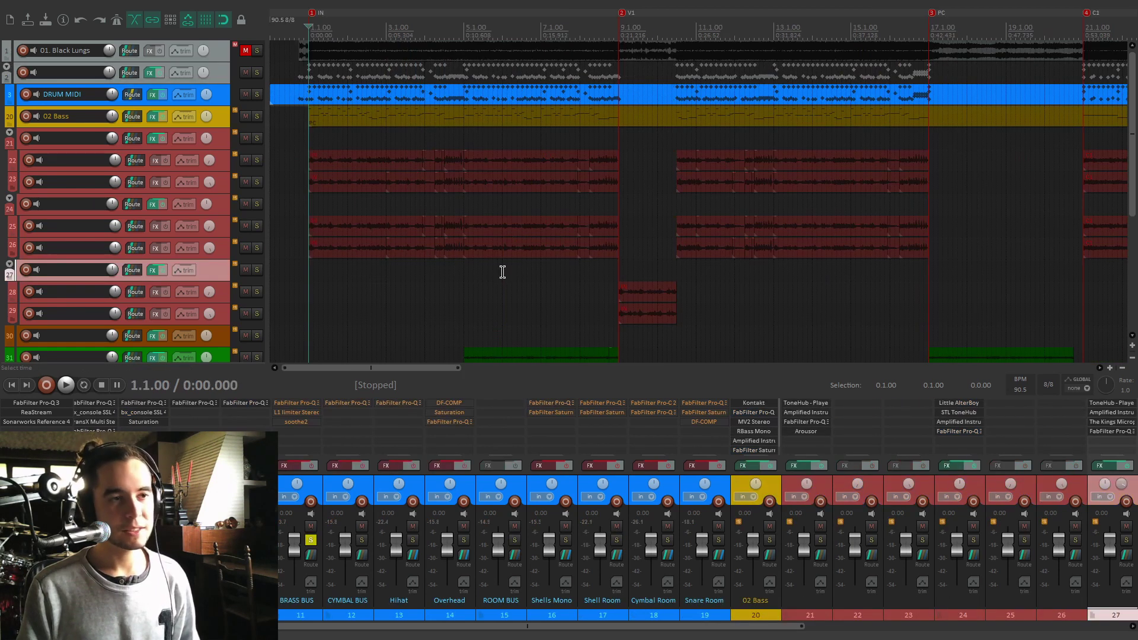
key("space")
Enable the BRASS BUS effects chain, open its Pro-Q 3, and examine the equalizer's narrow cut bands
left_click(306, 464)
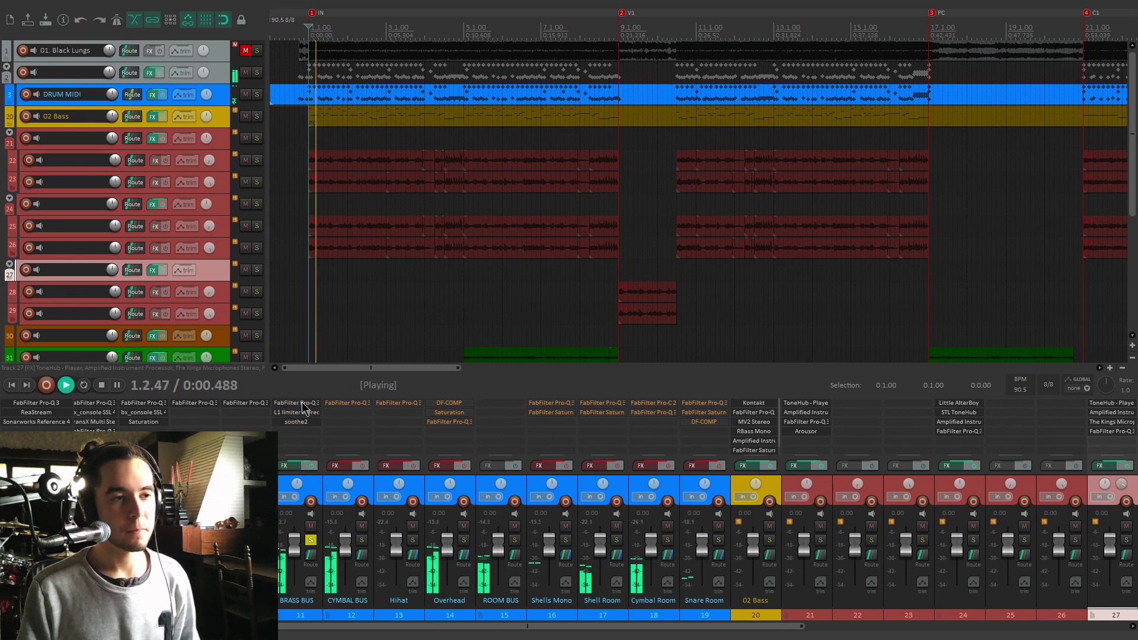
left_click(320, 406)
left_click_drag(756, 107, 782, 65)
key("space")
mouse_move(829, 279)
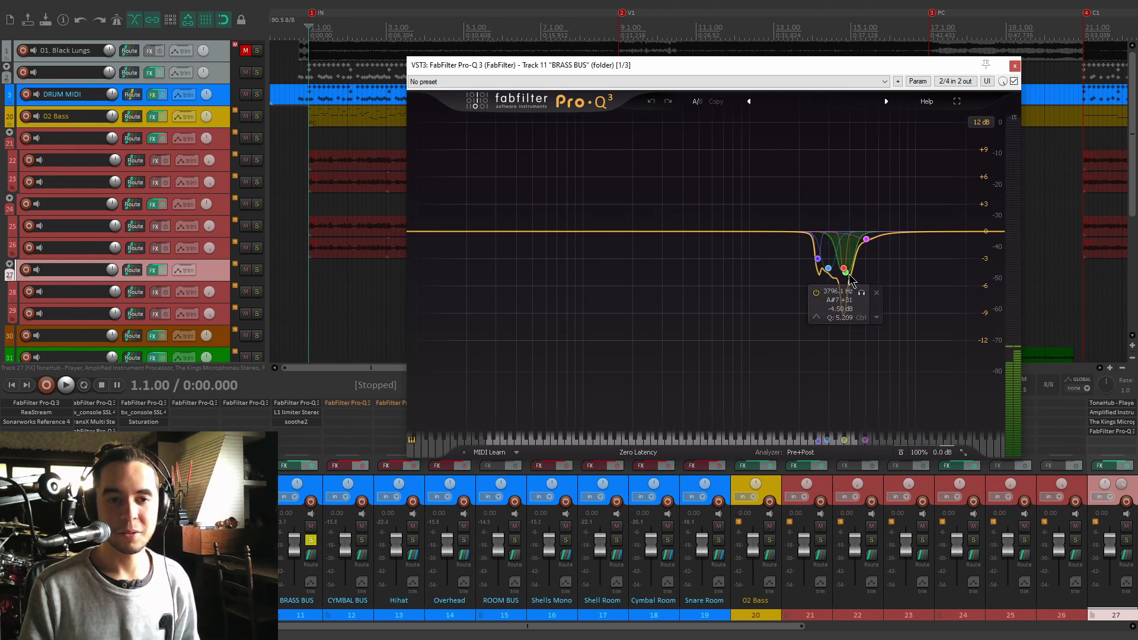
mouse_move(853, 251)
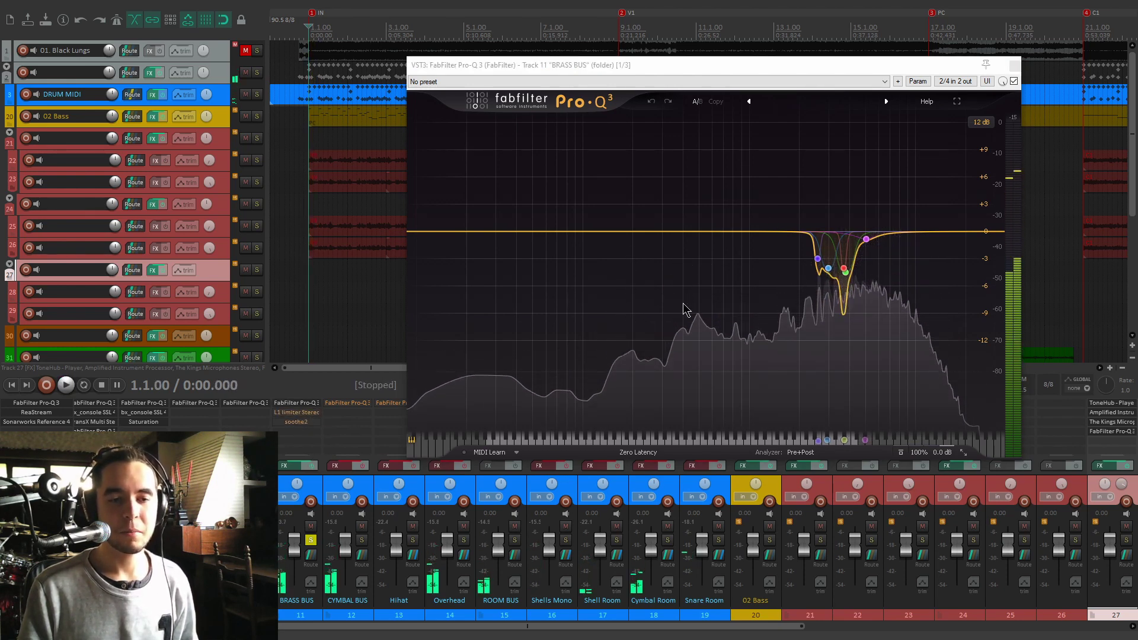
Compare the intro with the BRASS BUS Pro-Q 3 bypassed and enabled, with L1 limiter and soothe2 off, leaving the equalizer enabled
key("space")
left_click(1014, 82)
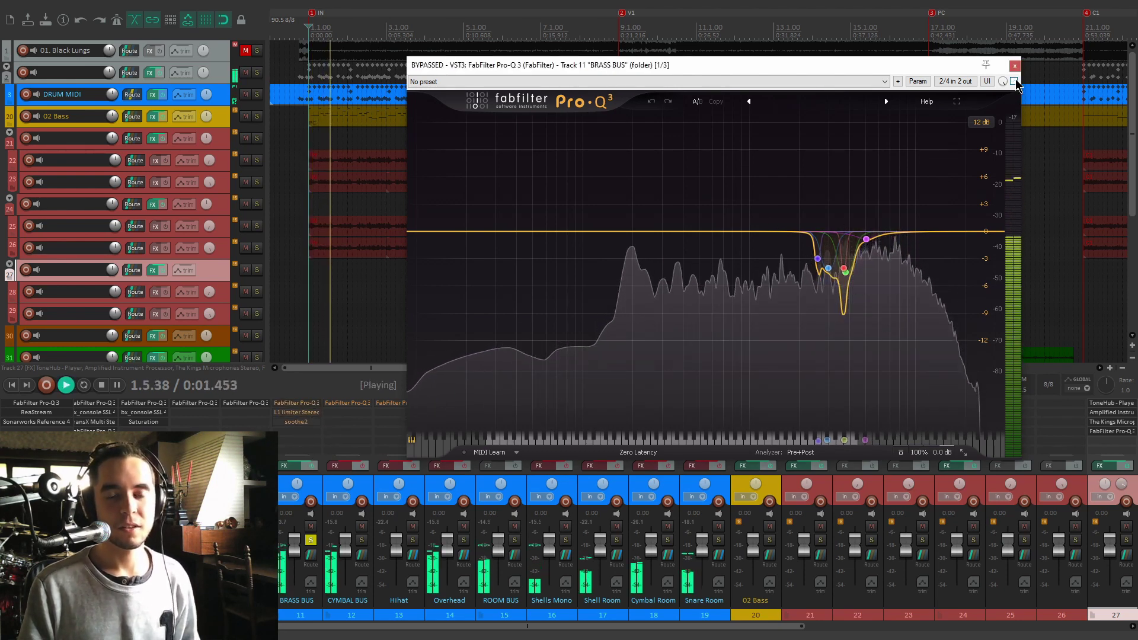
left_click(1014, 81)
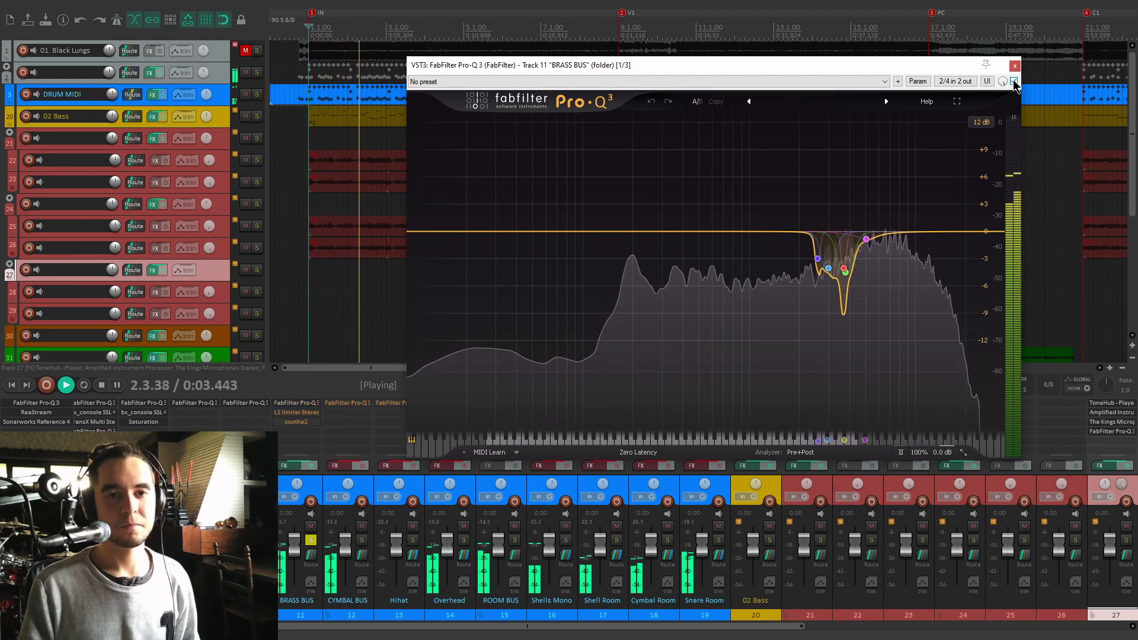
left_click(1014, 82)
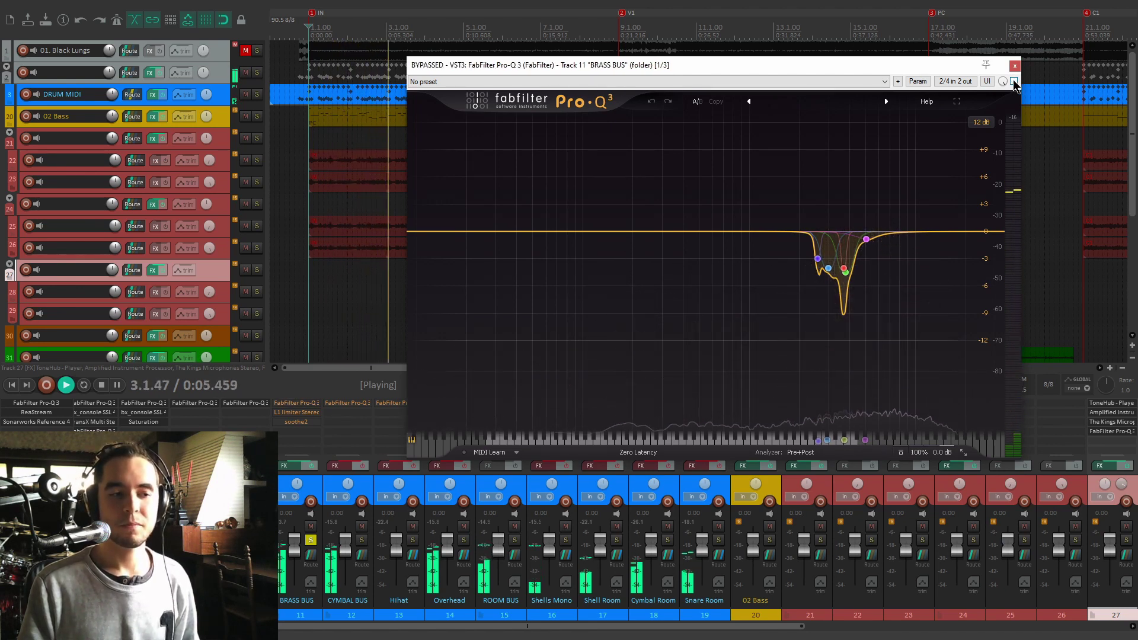
left_click(1014, 81)
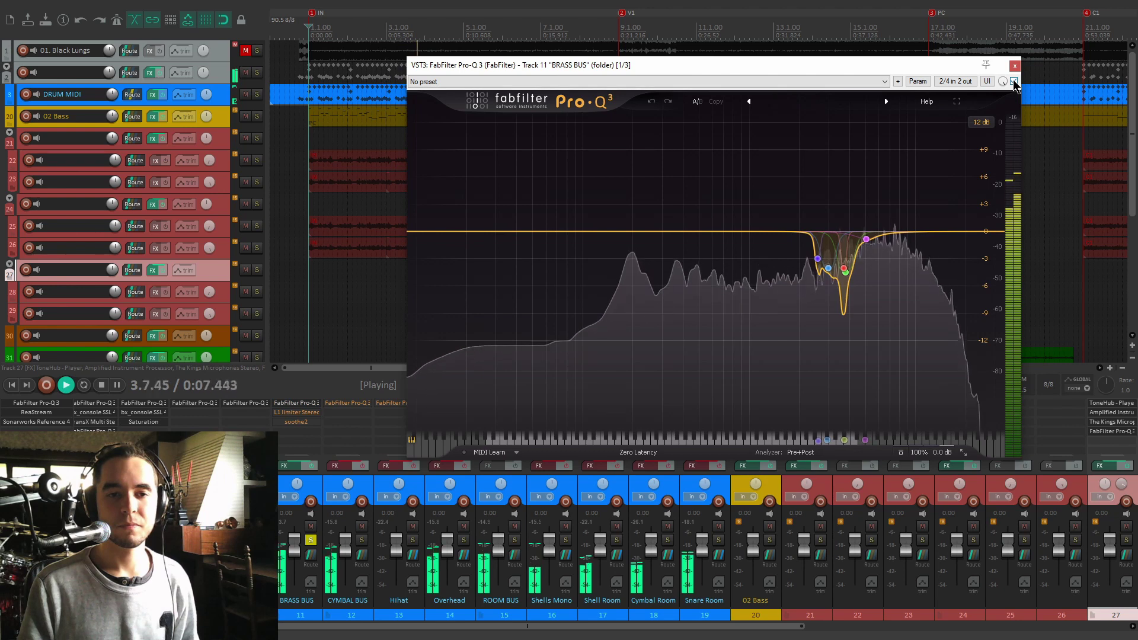
key("space")
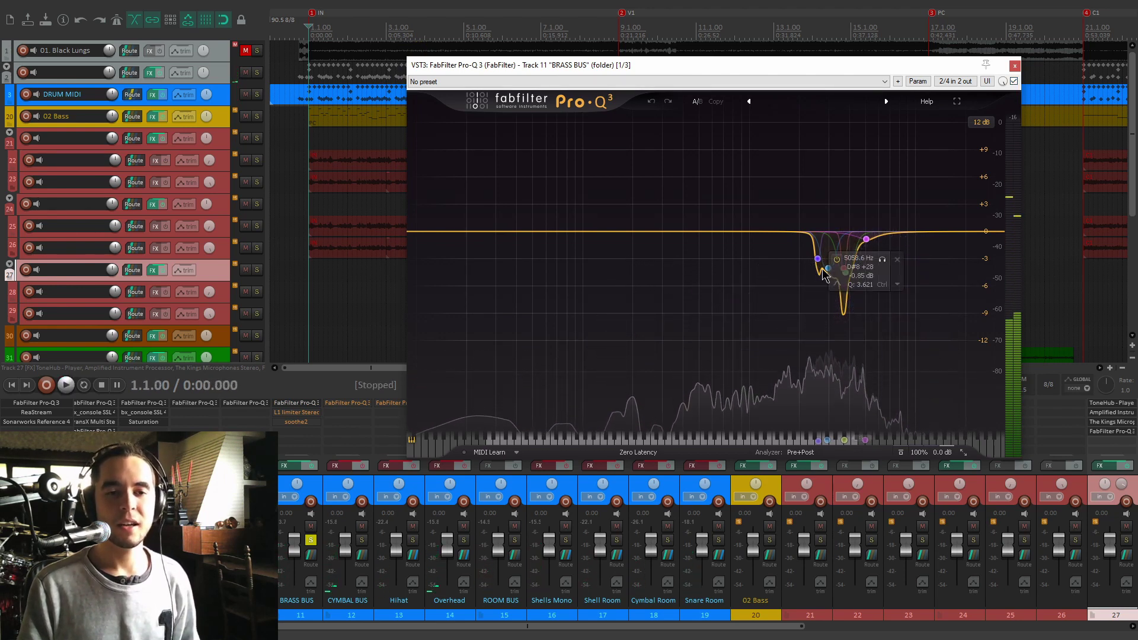
left_click(1013, 81)
key("space")
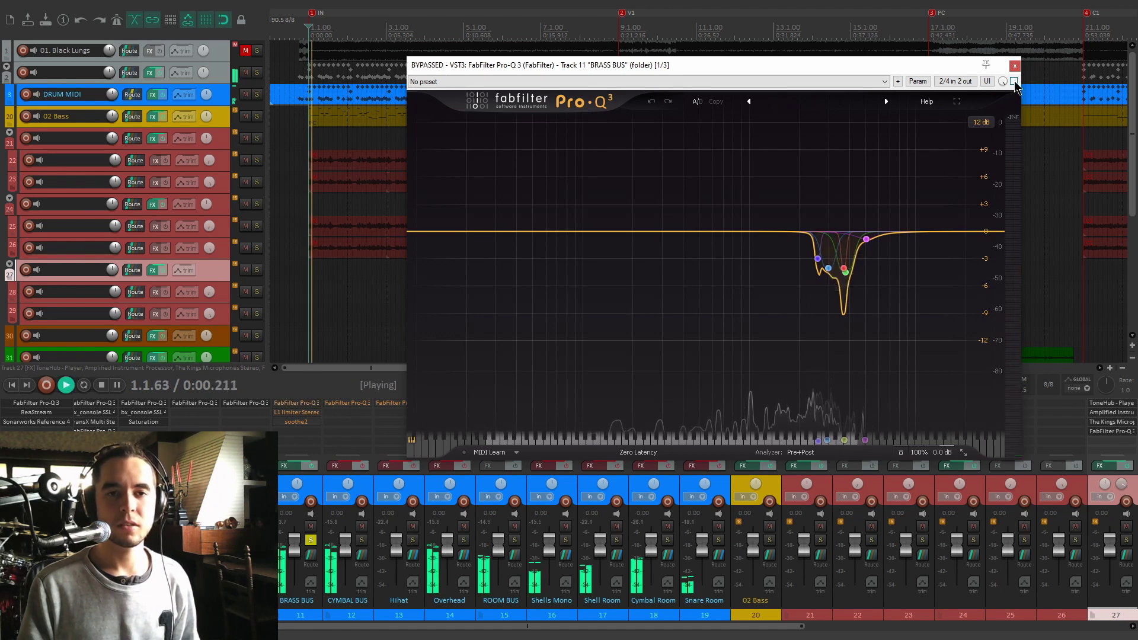
left_click(1014, 81)
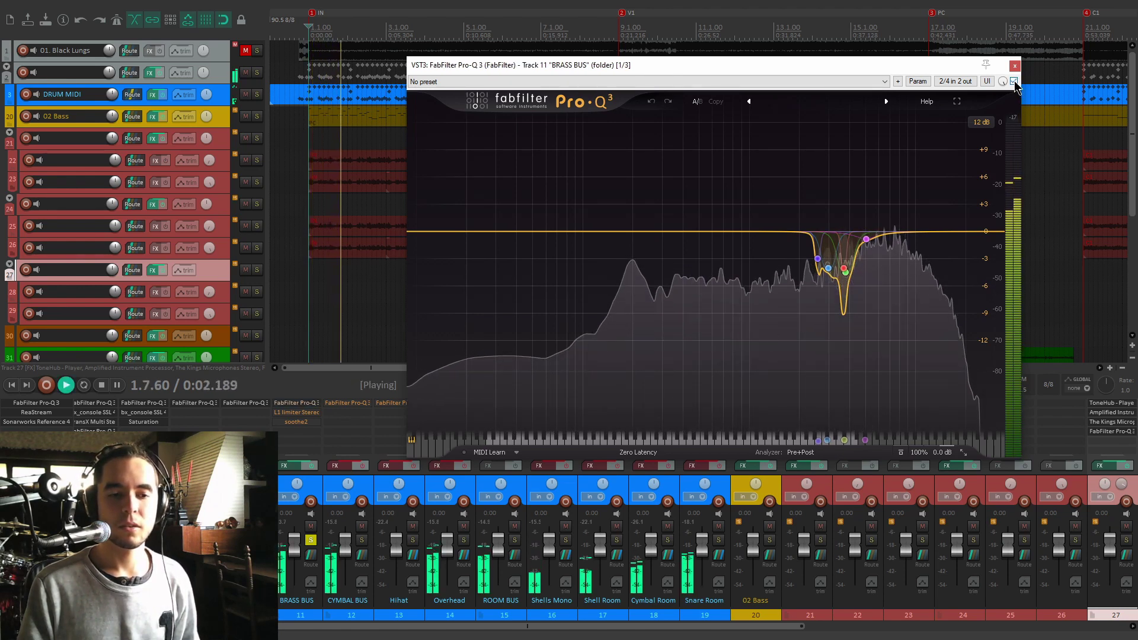
key("space")
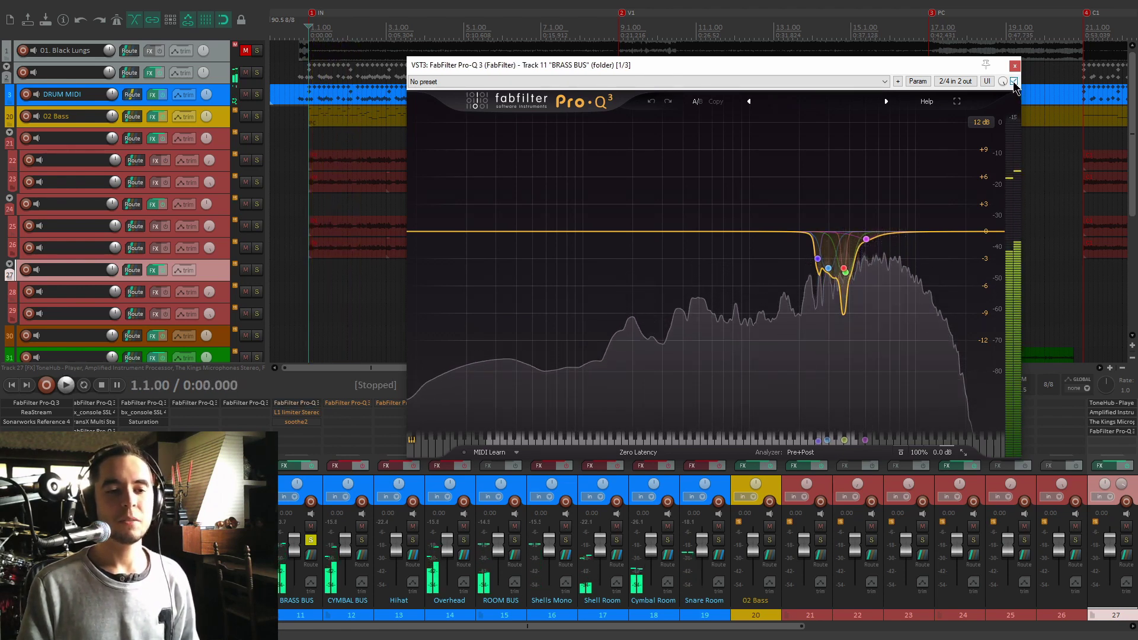
Enable and open the BRASS BUS L1 limiter Stereo, and play the intro while watching its threshold and attenuation meters
left_click(296, 412)
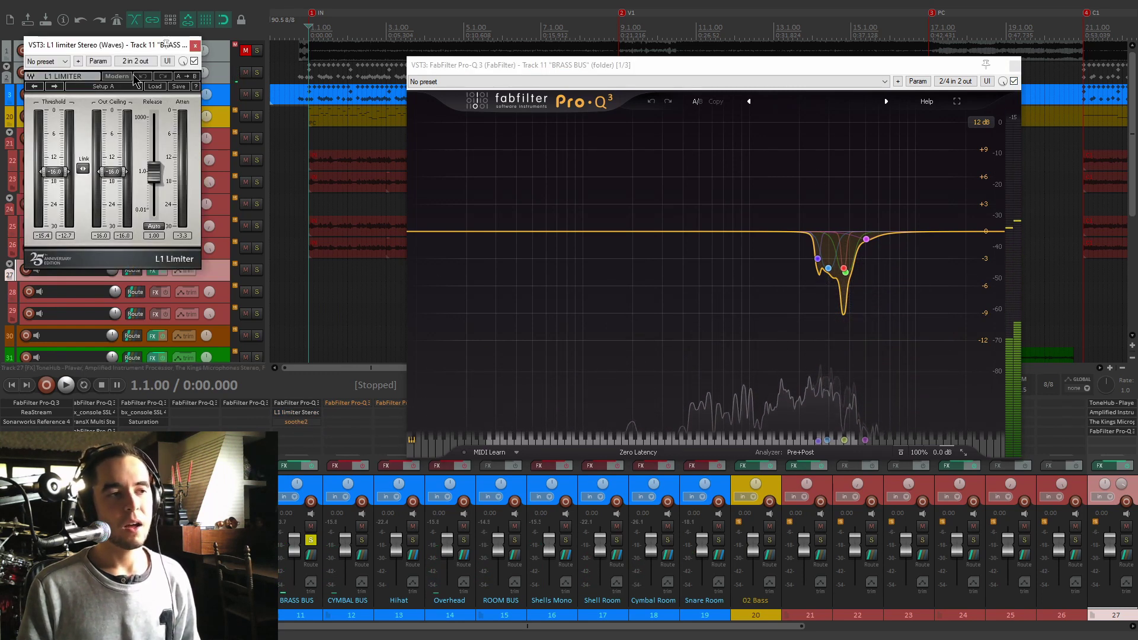
left_click_drag(131, 47, 394, 151)
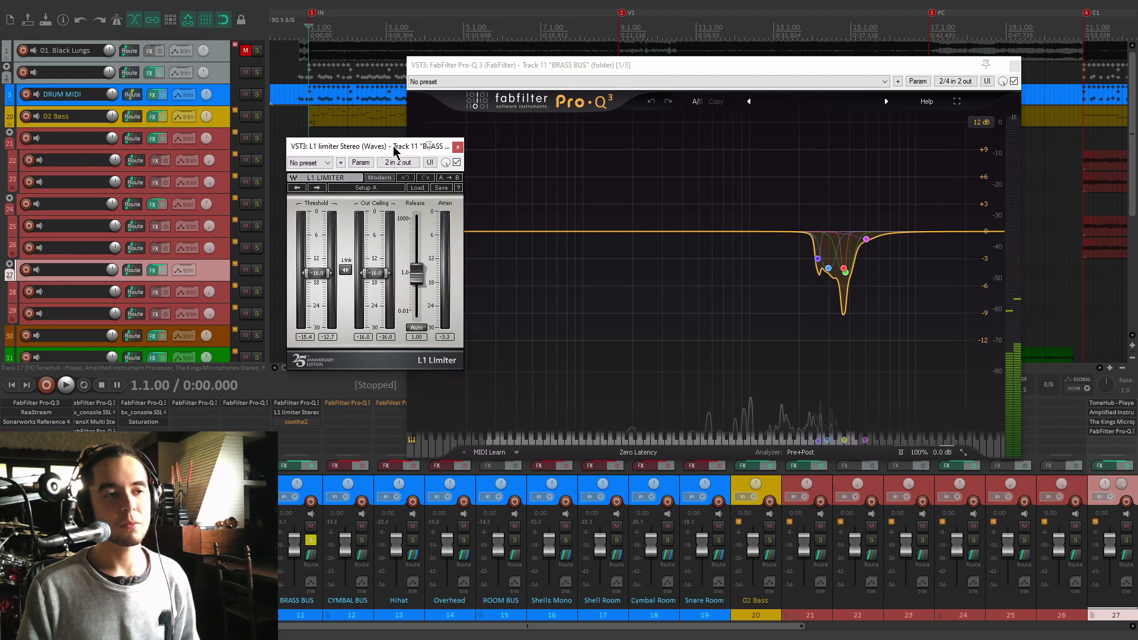
key("space")
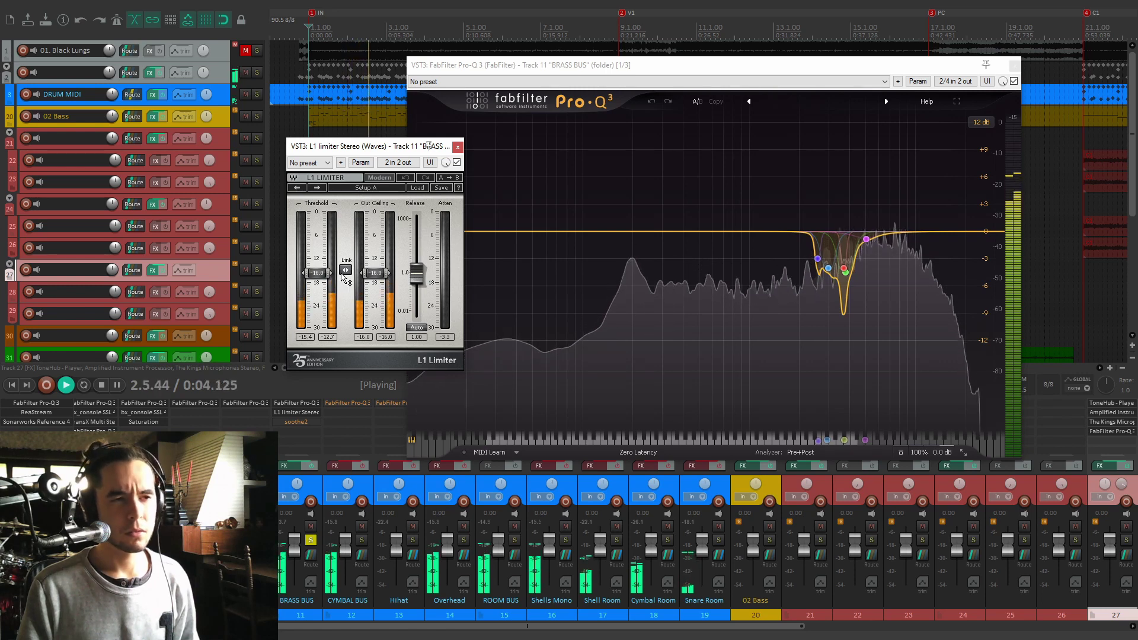
key("space")
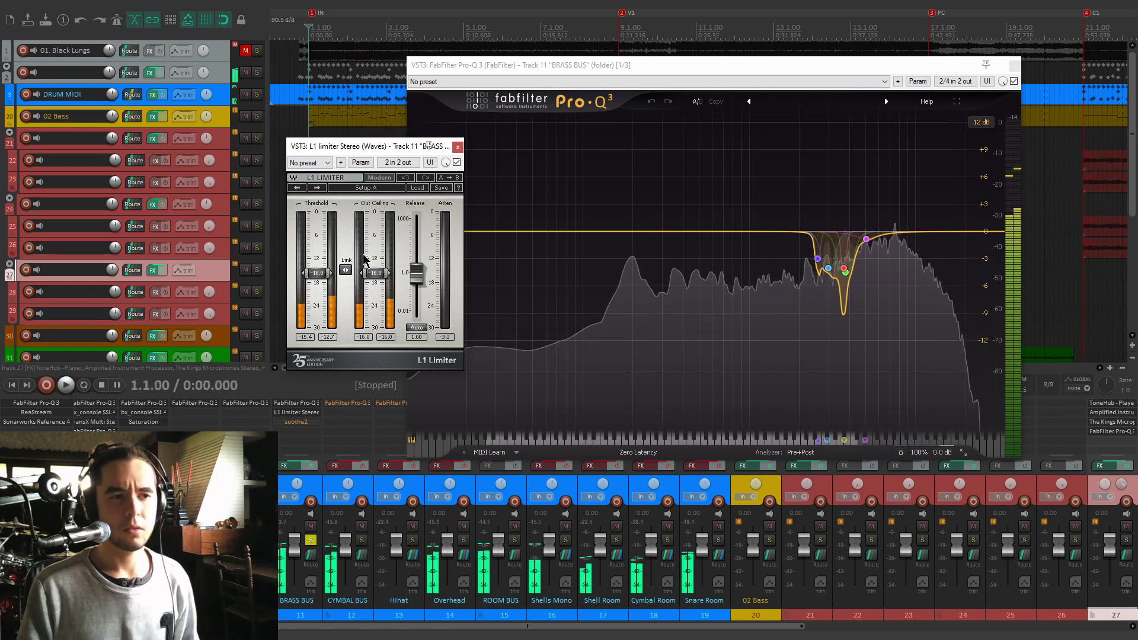
Replace the L1 limiter with the BRASS BUS soothe2 window, play the intro, and audition its delta signal on and off
left_click(457, 146)
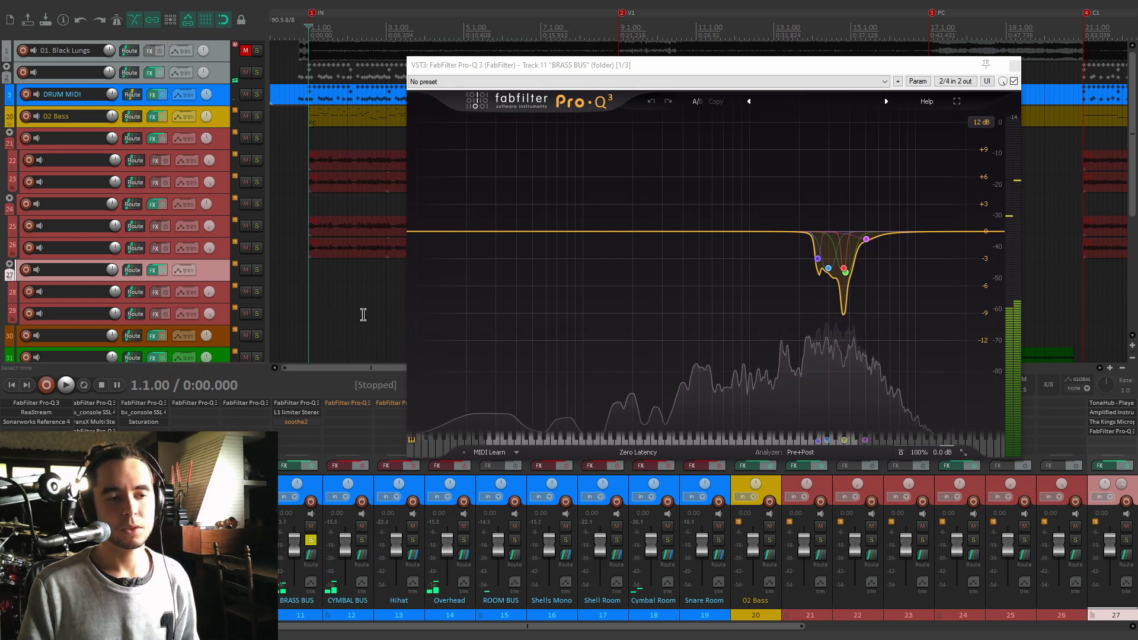
left_click(299, 422)
left_click_drag(479, 51, 582, 106)
key("space")
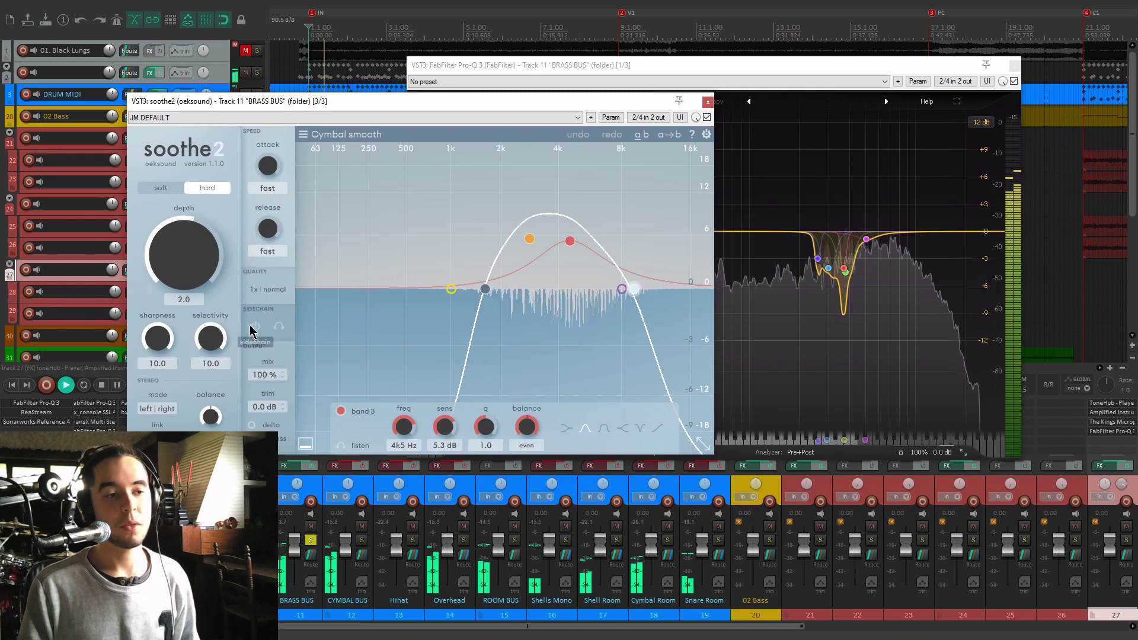
left_click(251, 425)
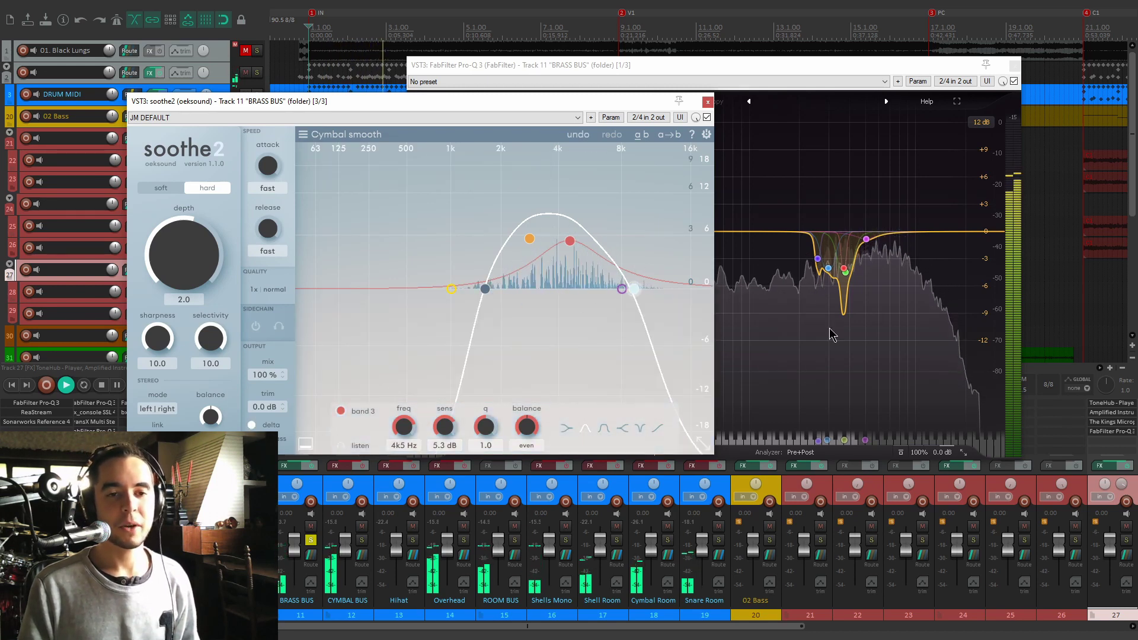
left_click(252, 425)
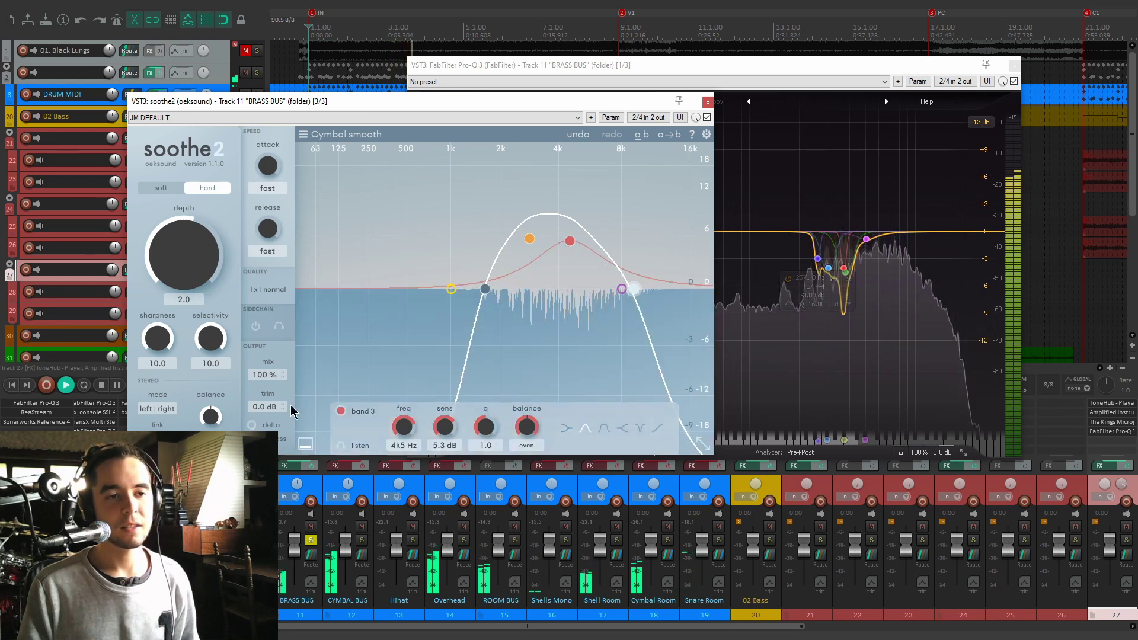
Compare soothe2's gain reduction with the BRASS BUS Pro-Q 3 bypassed and re-enabled during playback
left_click(1014, 81)
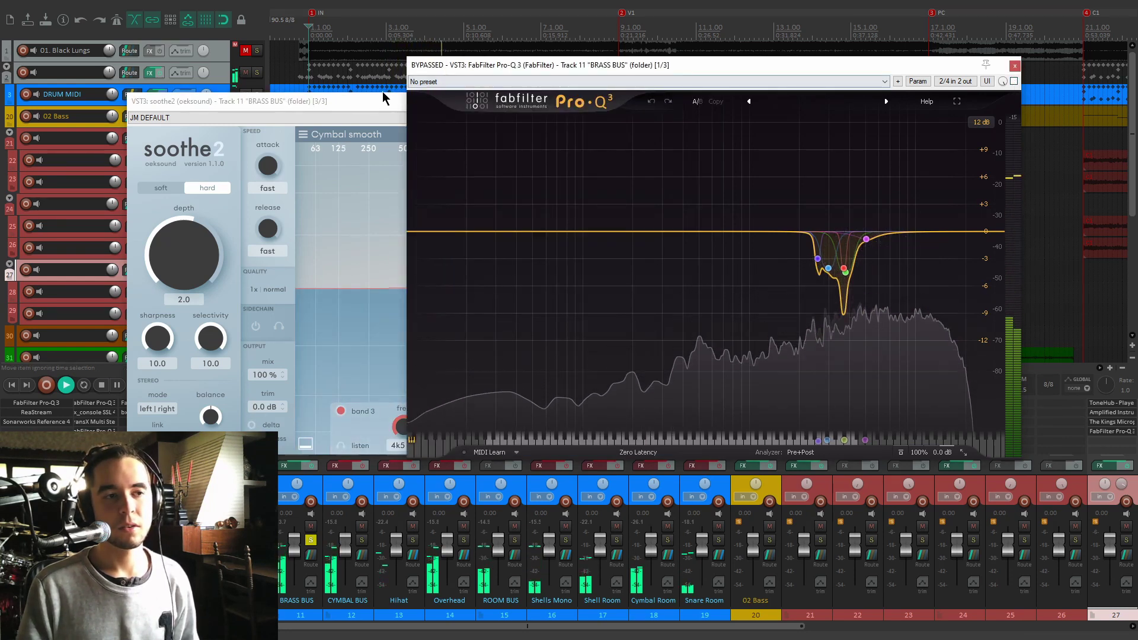
left_click(394, 140)
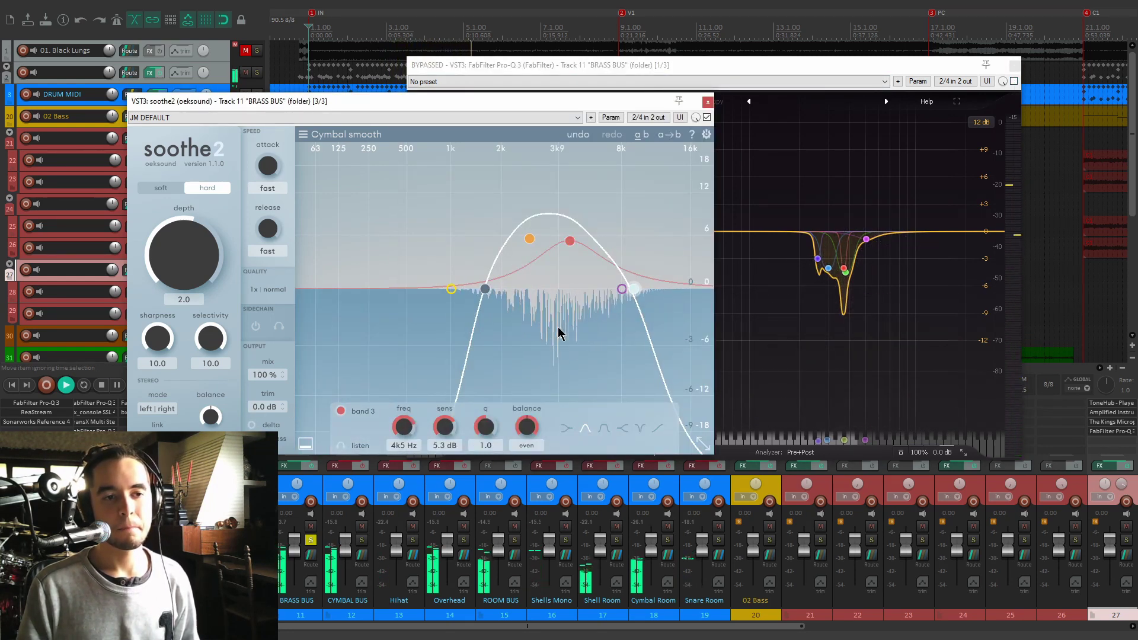
left_click(1012, 82)
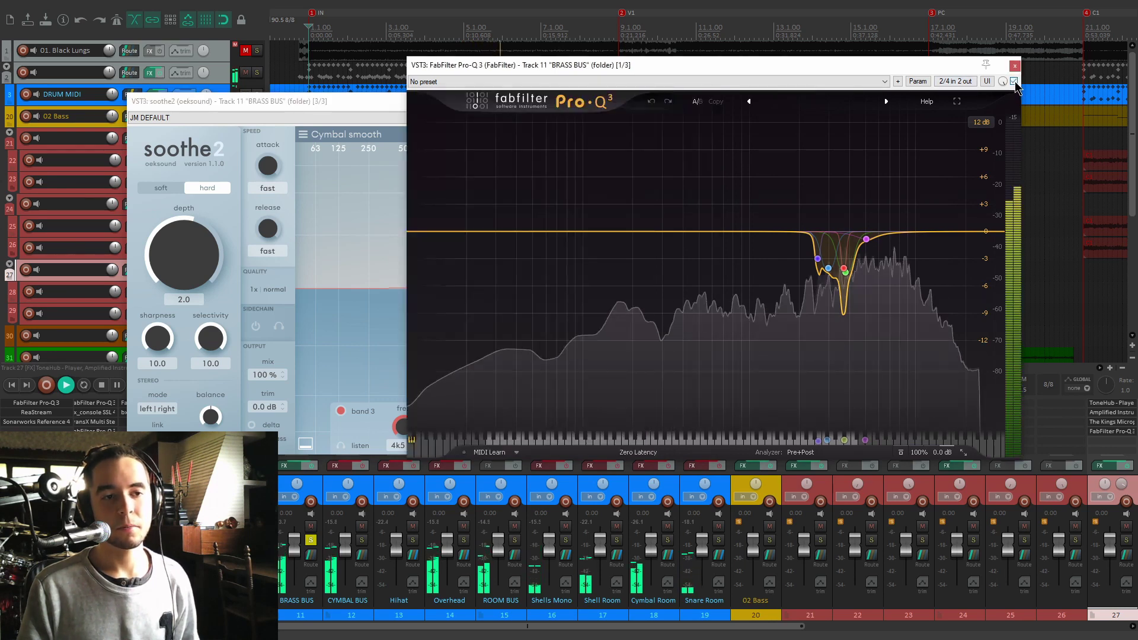
left_click(557, 318)
mouse_move(798, 294)
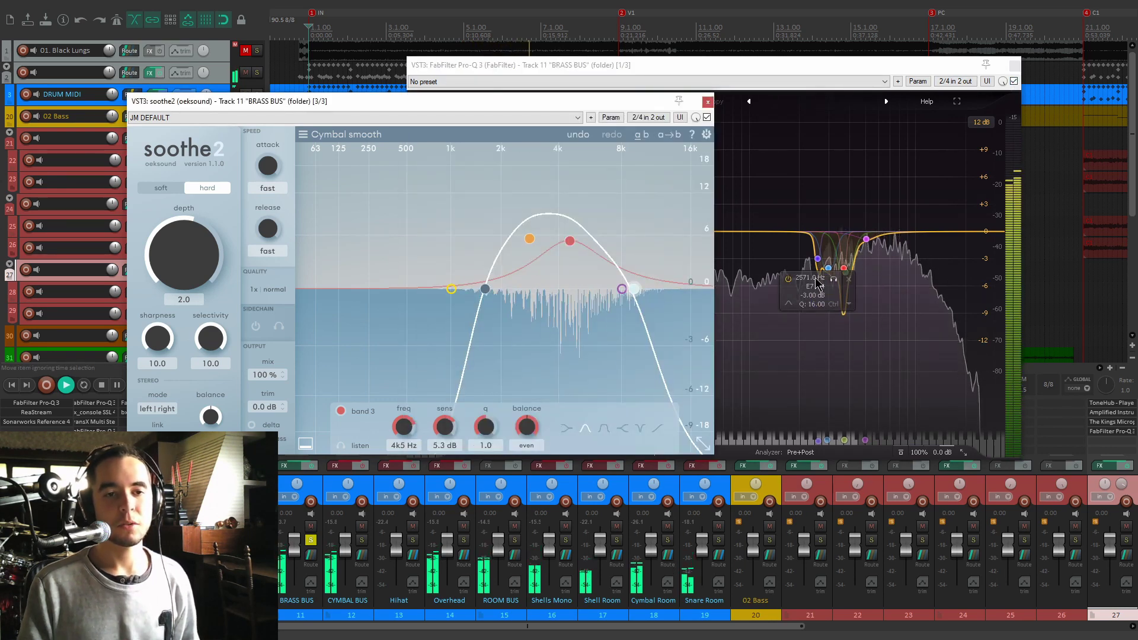
key("space")
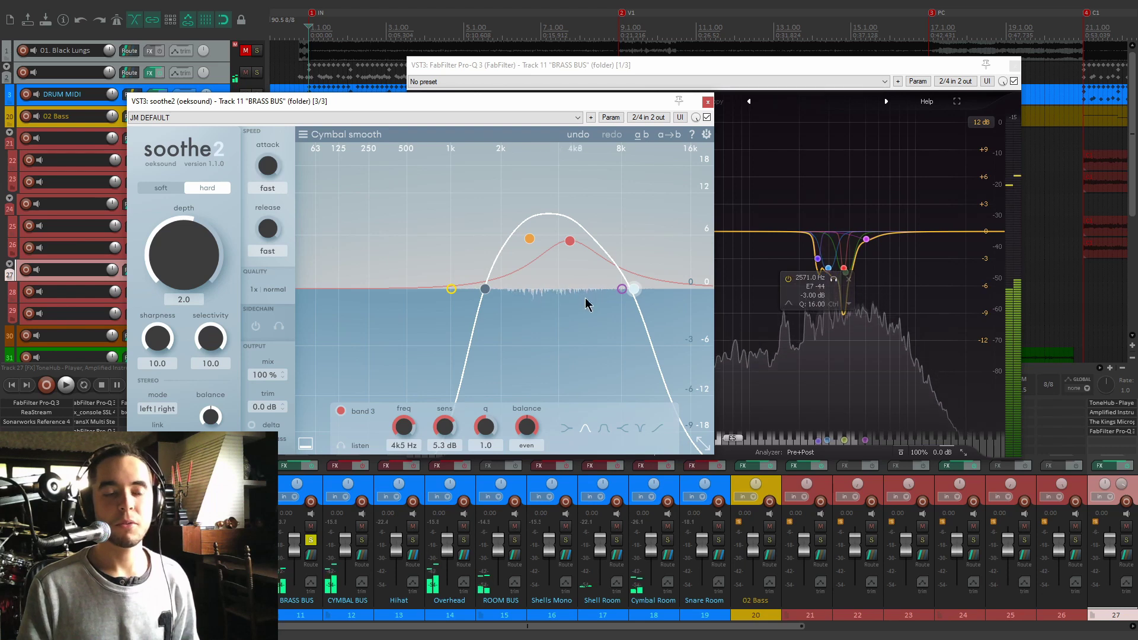
Close both BRASS BUS plugin windows and compare the intro with its whole effects chain disabled and enabled
left_click(708, 101)
left_click(1013, 65)
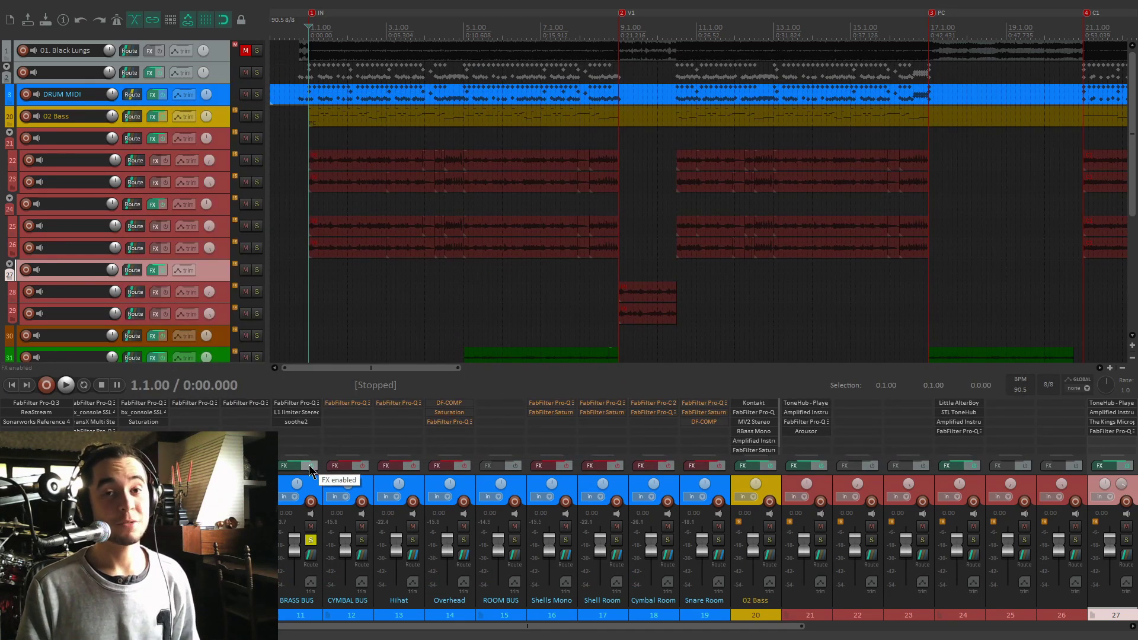
key("space")
left_click(309, 467)
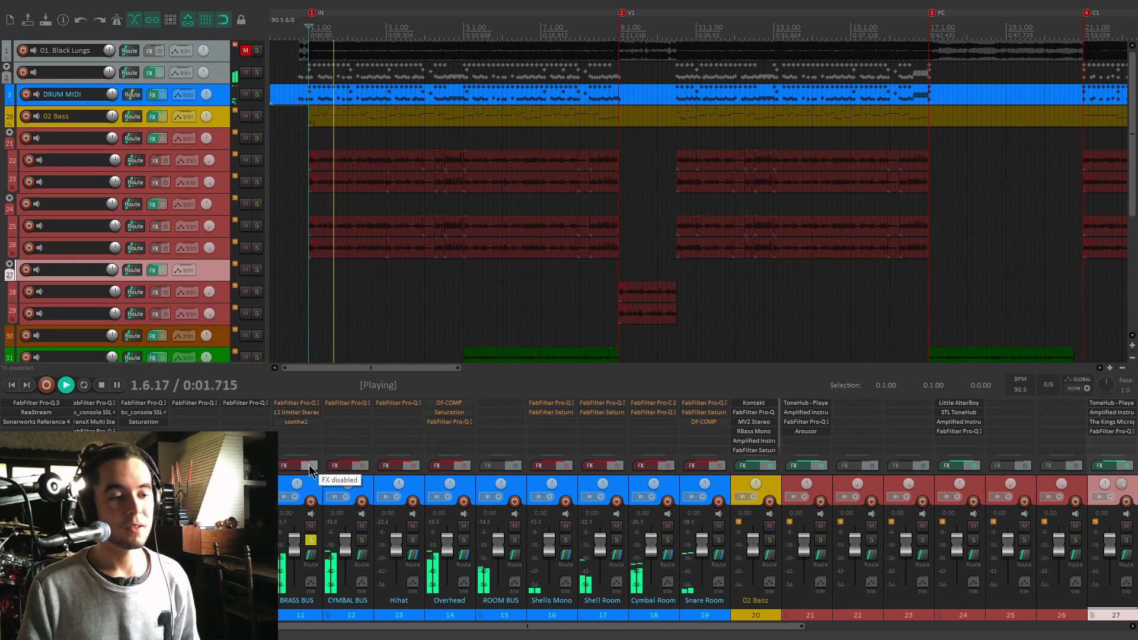
left_click(309, 467)
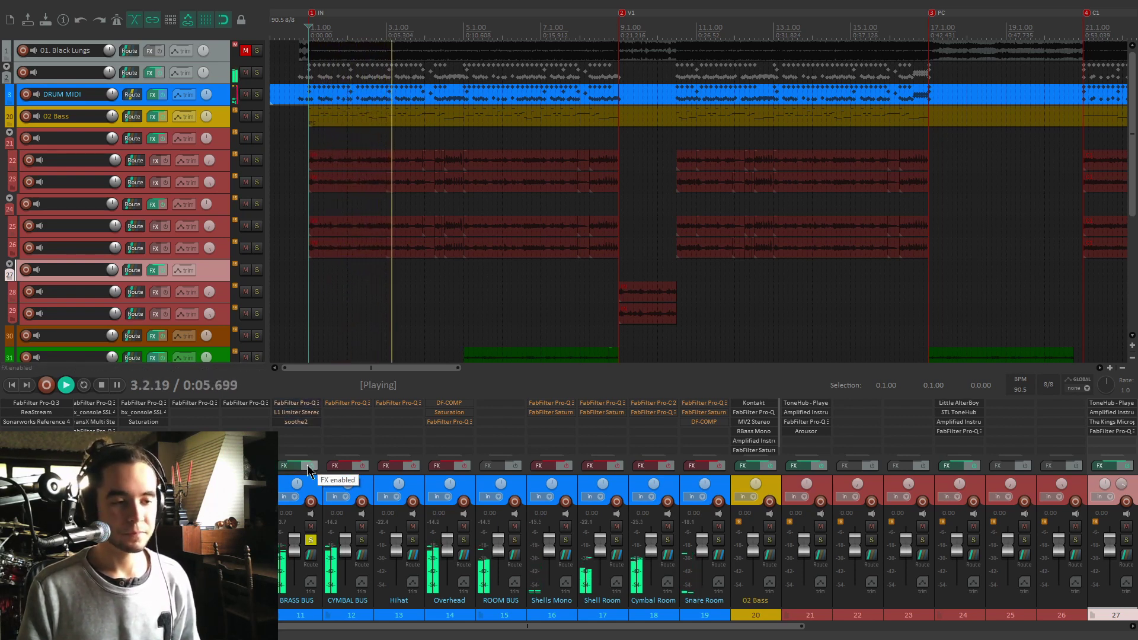
Solo CYMBAL BUS instead of BRASS BUS, enable its effects chain, and examine the two bands in its Pro-Q 3
left_click(310, 540)
left_click(361, 539)
key("space")
left_click(358, 409)
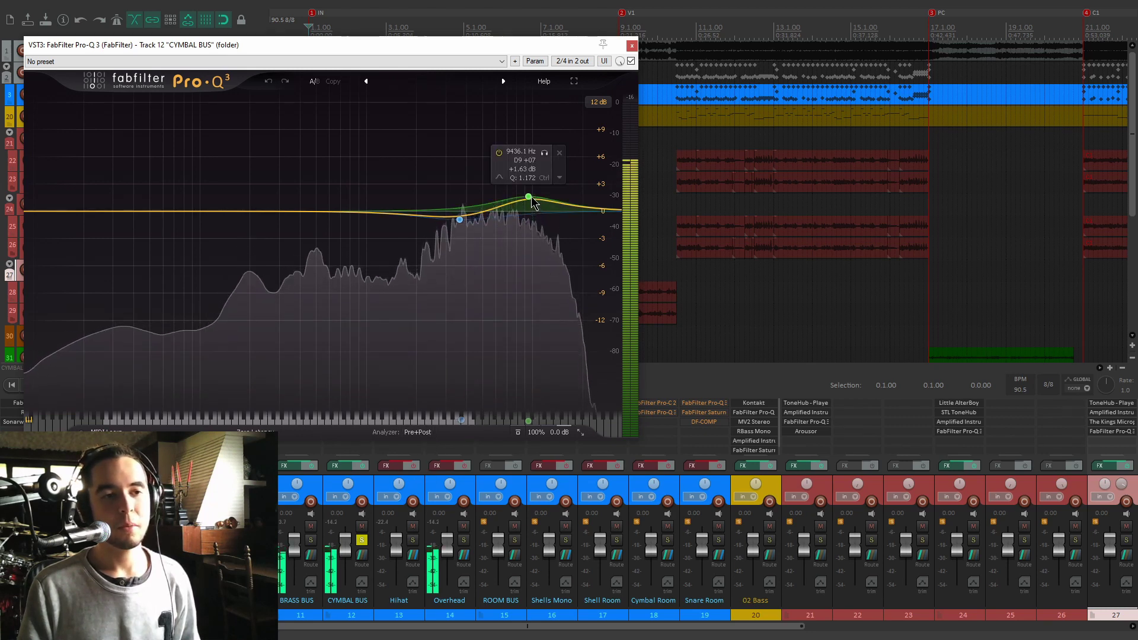
mouse_move(460, 220)
mouse_move(530, 200)
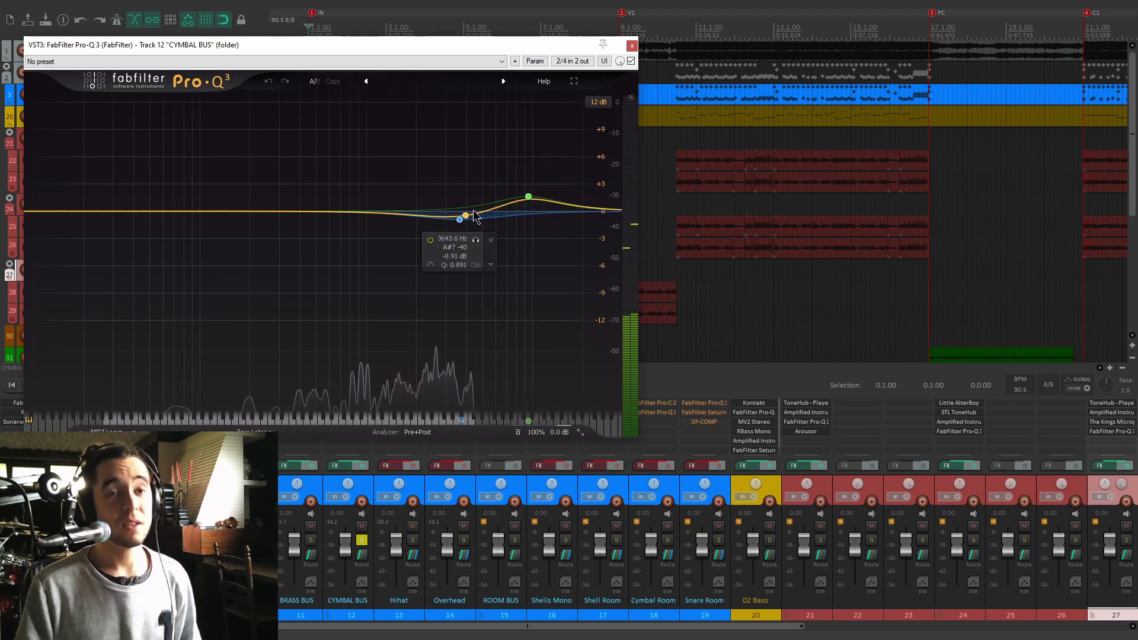
Solo Hihat instead of CYMBAL BUS, enable its effects chain, and examine the cut bands in its Pro-Q 3
left_click(632, 46)
left_click(361, 539)
left_click(413, 539)
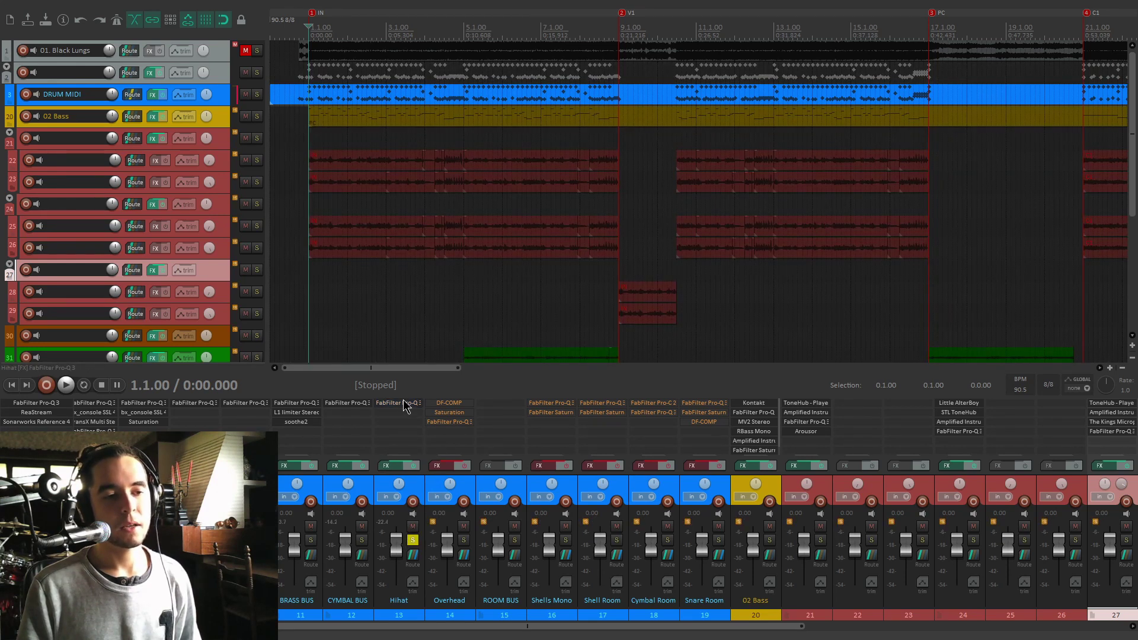
left_click(405, 405)
mouse_move(448, 238)
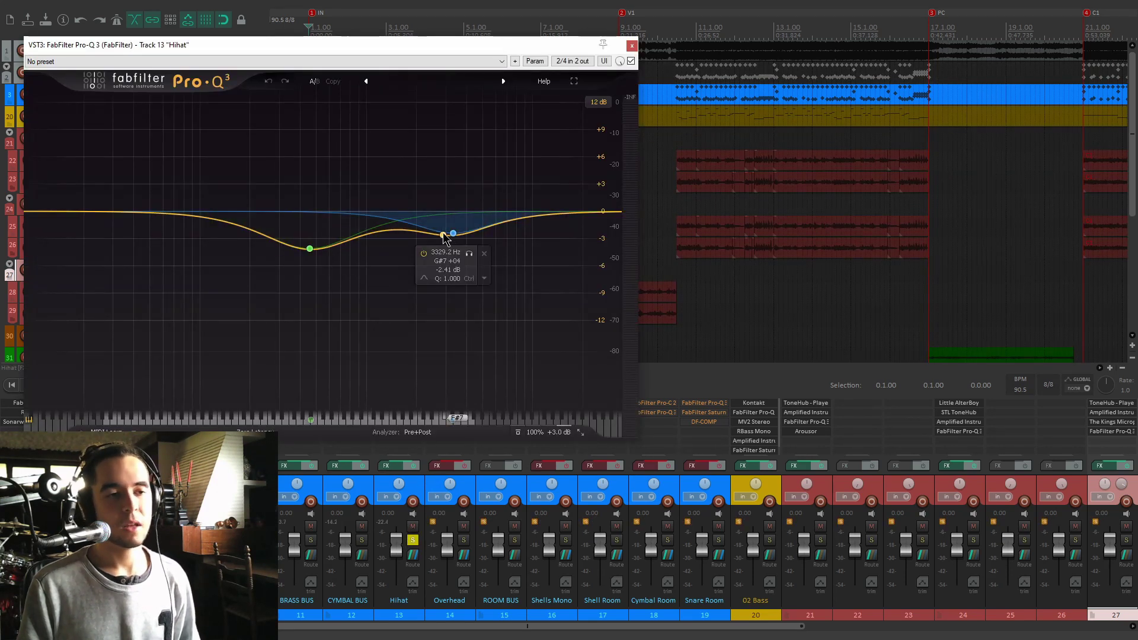
left_click(632, 45)
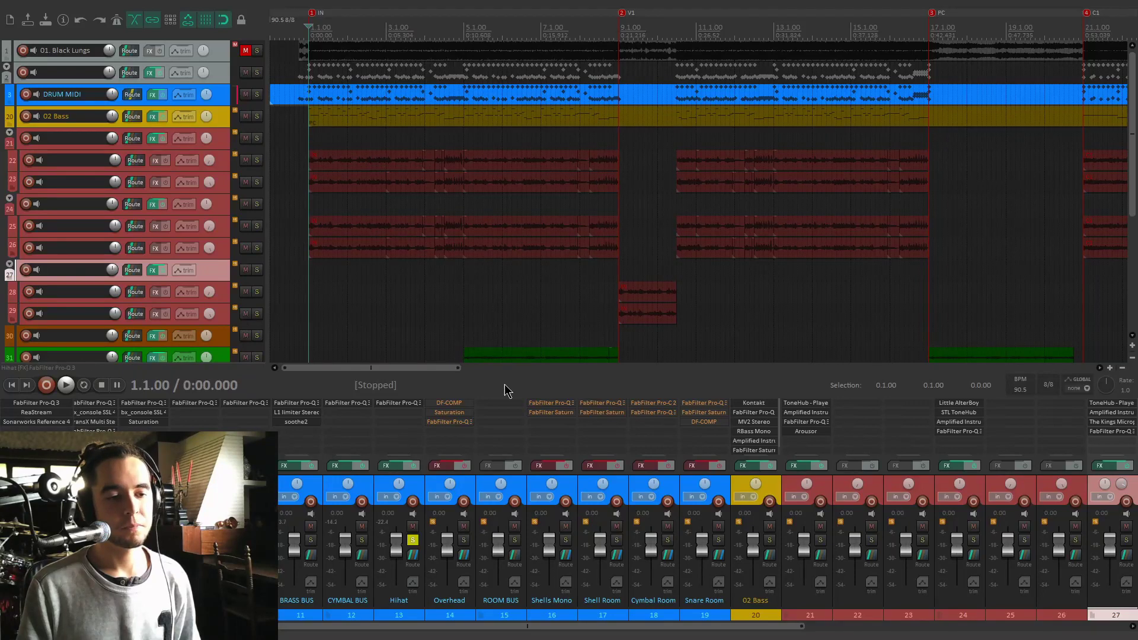
Solo Overhead instead of Hihat, enable its effects chain, view its DF-COMP compressor, and bypass the chain's individual plugins
left_click(412, 541)
left_click(464, 539)
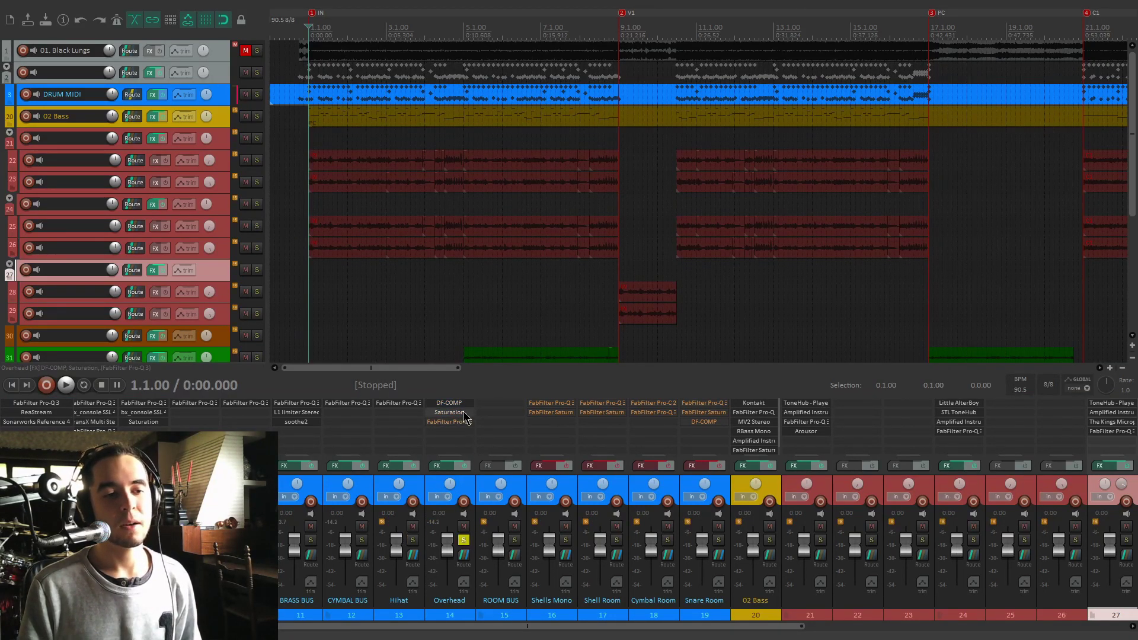
left_click(450, 402)
left_click_drag(440, 62, 763, 63)
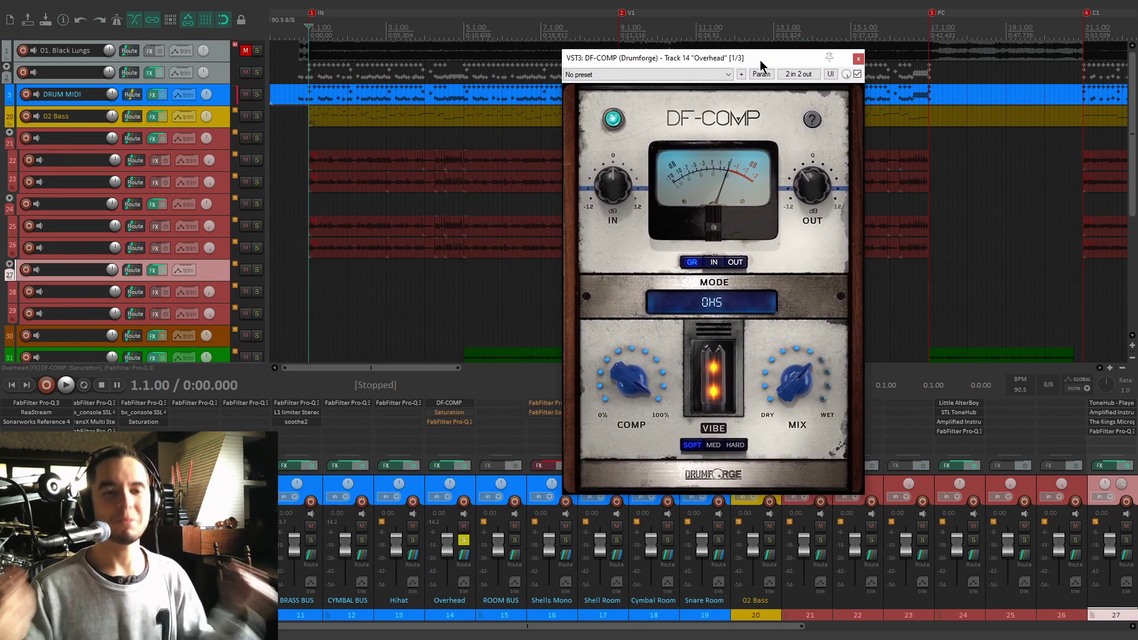
left_click(857, 74)
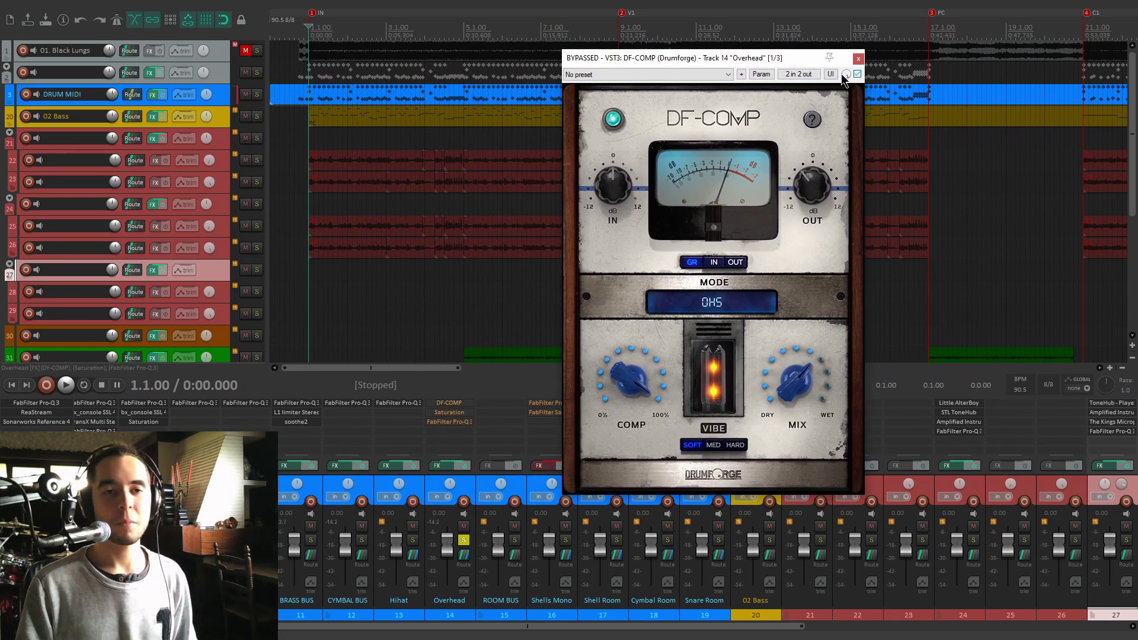
left_click(858, 58)
Open the Overhead effects chain and compare the intro without and with DF-COMP, leaving the compressor enabled
left_click(438, 472)
left_click_drag(352, 53, 881, 75)
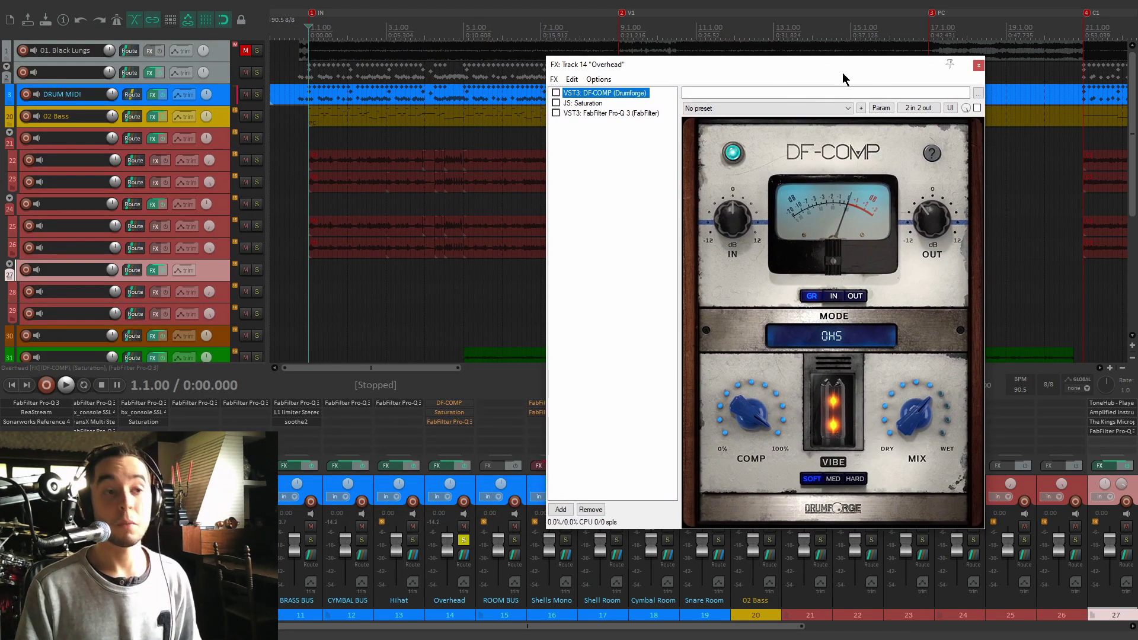
left_click_drag(639, 75, 643, 79)
key("space")
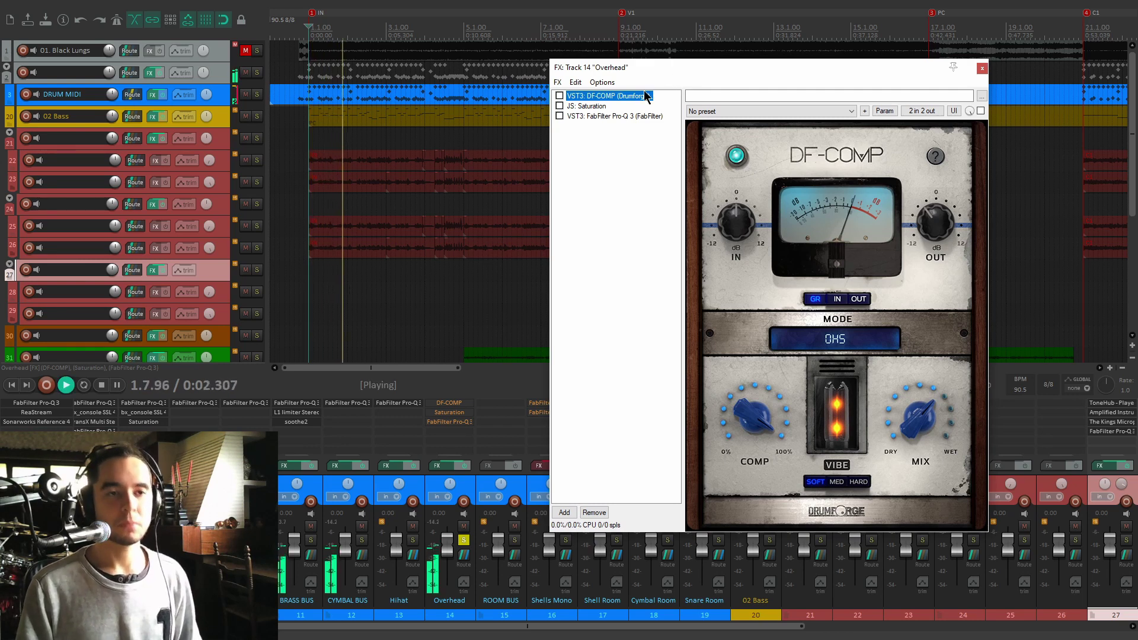
left_click(559, 96)
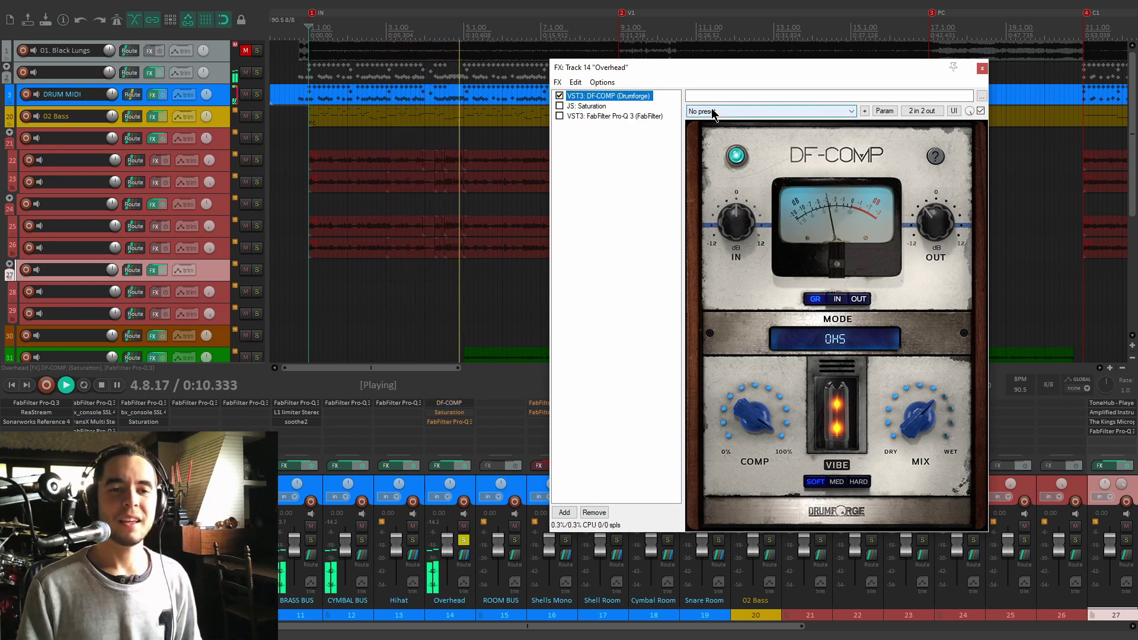
key("space")
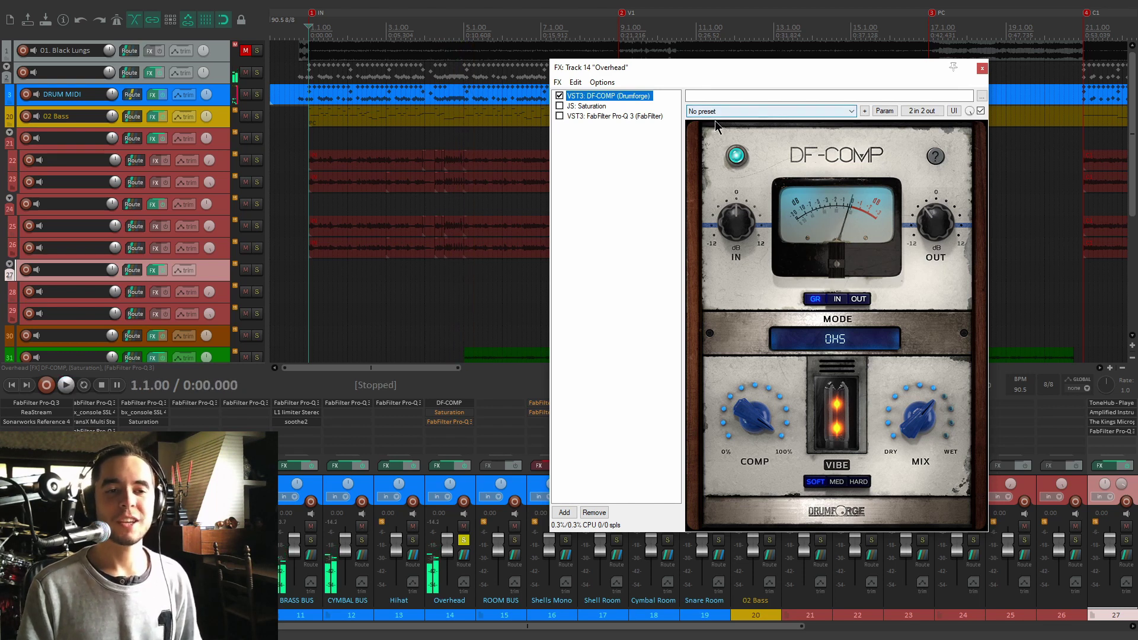
Enable the Overhead JS: Saturation at 50% and compare the intro with it bypassed and active, leaving it enabled
left_click_drag(722, 74, 720, 66)
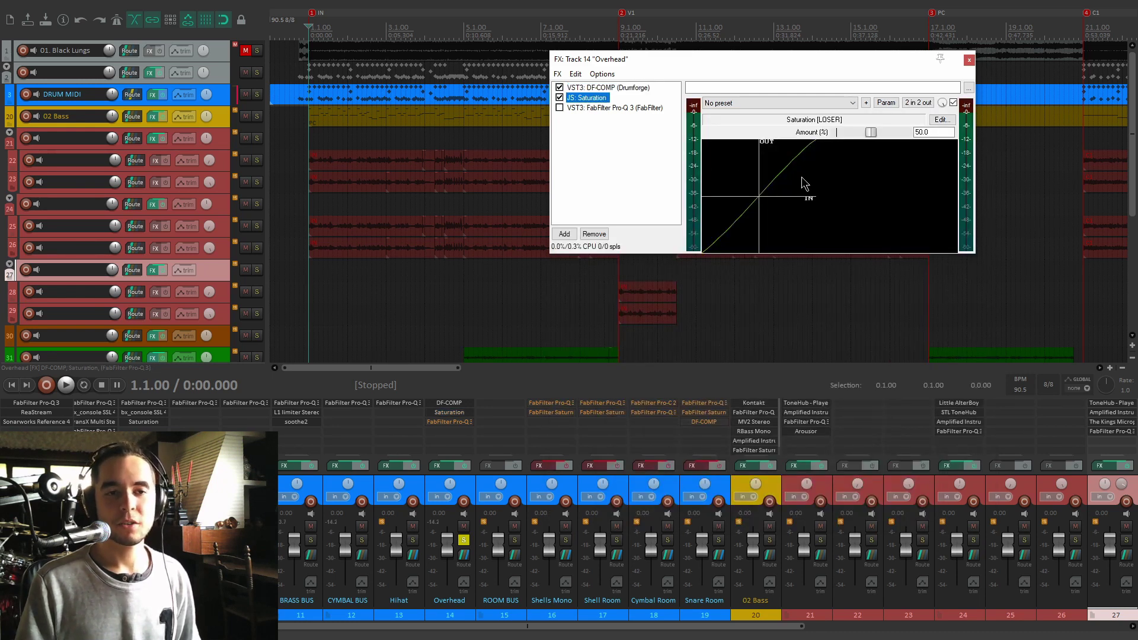
key("space")
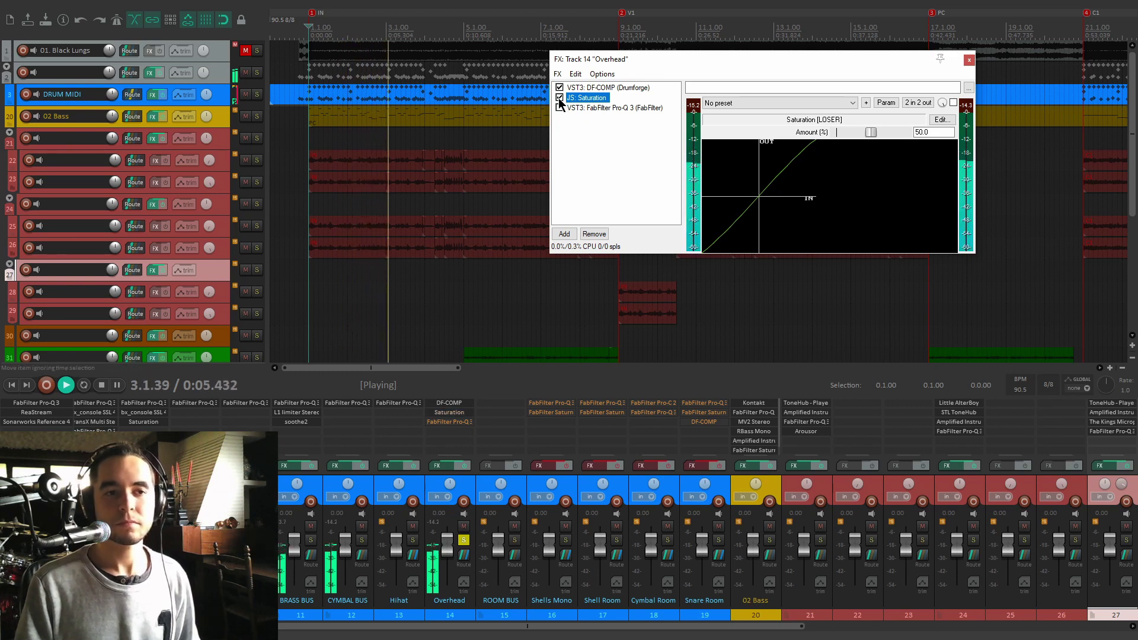
key("space")
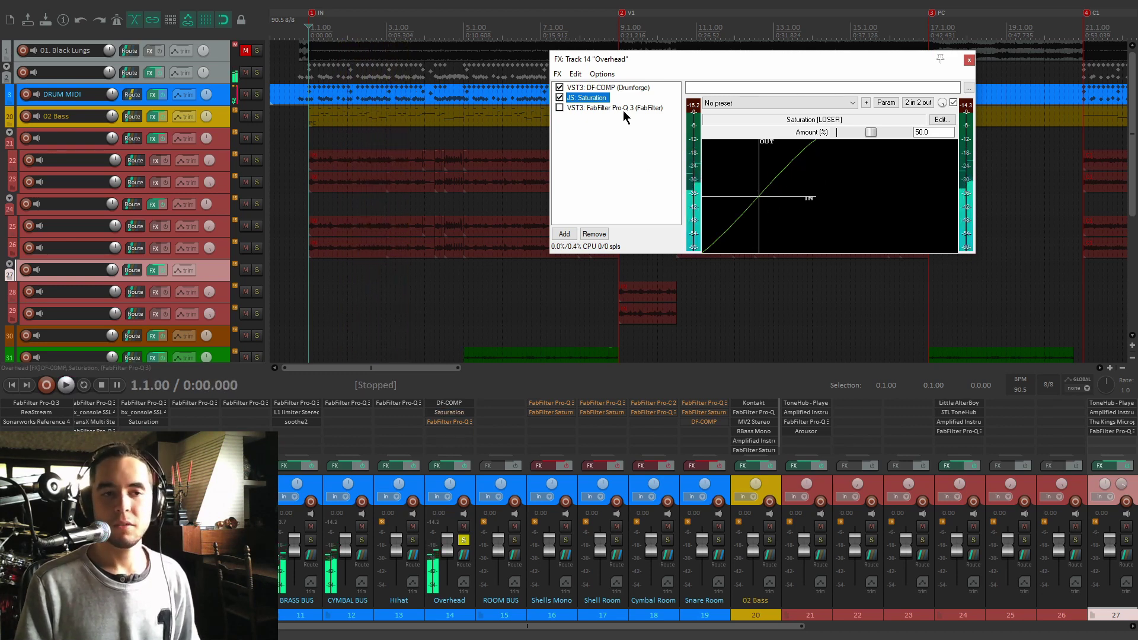
Enable the Pro-Q 3 in the Overhead chain and examine its low-mid and high-frequency cut bands
left_click(621, 108)
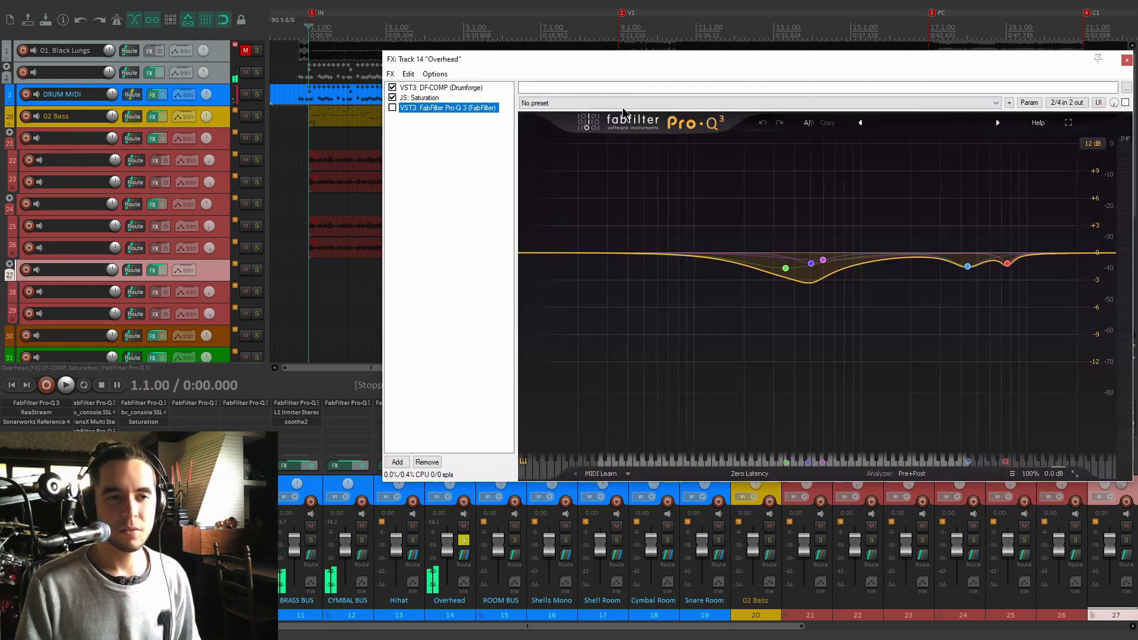
left_click(393, 107)
left_click_drag(536, 61, 507, 57)
mouse_move(773, 259)
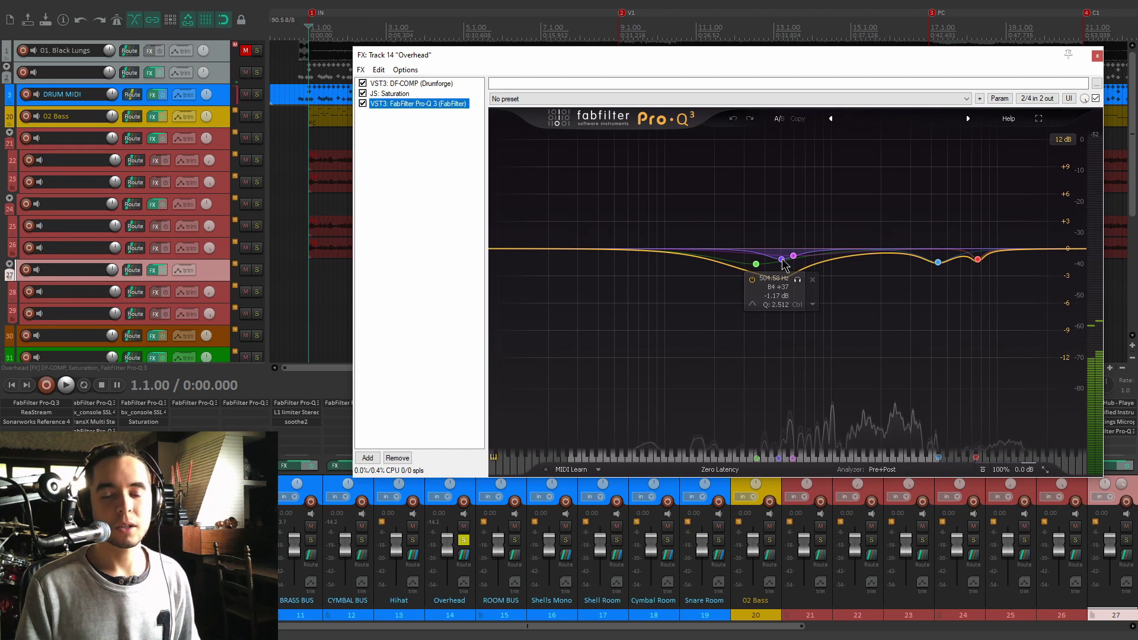
mouse_move(941, 267)
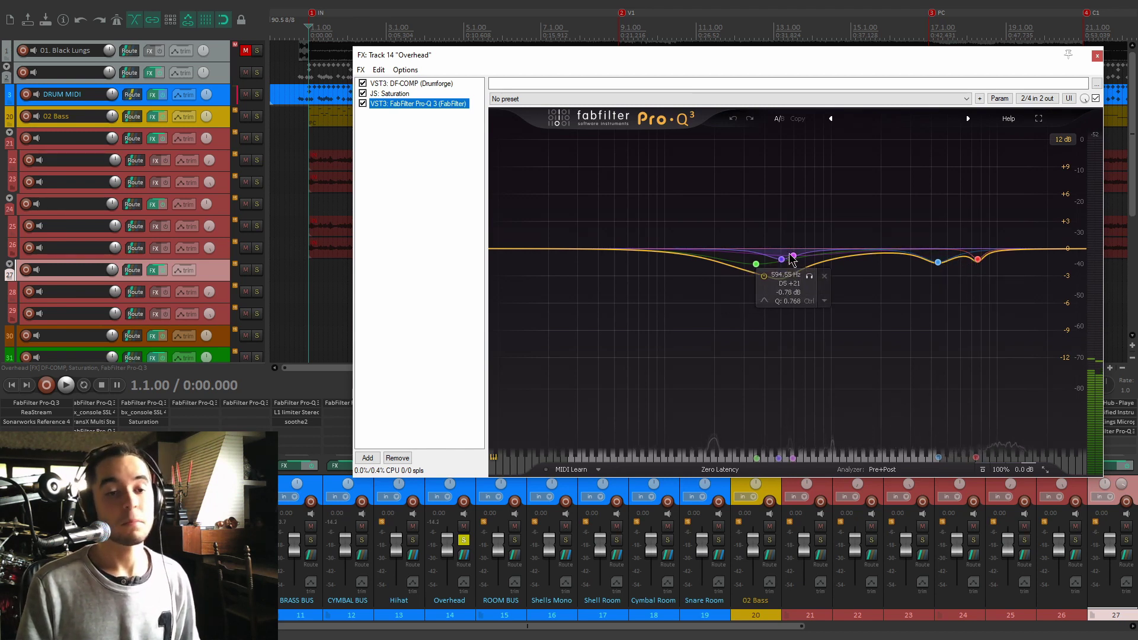
Play the intro and audition the Overhead Pro-Q 3's 504 Hz band on its own, restoring the full signal before stopping
key("space")
left_click(797, 280)
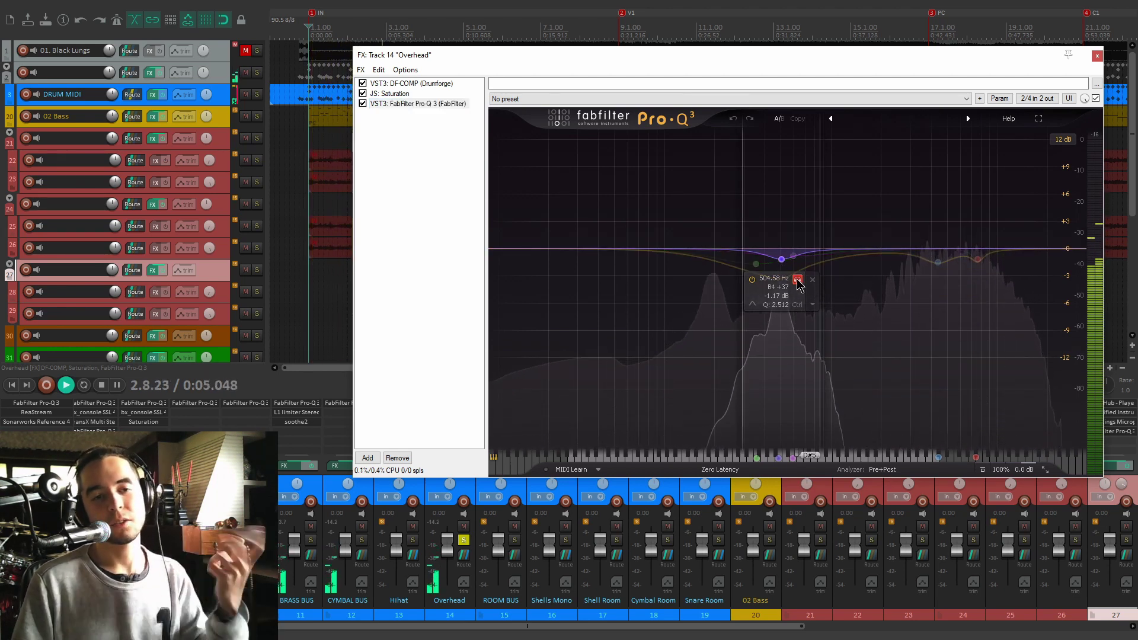
left_click(798, 280)
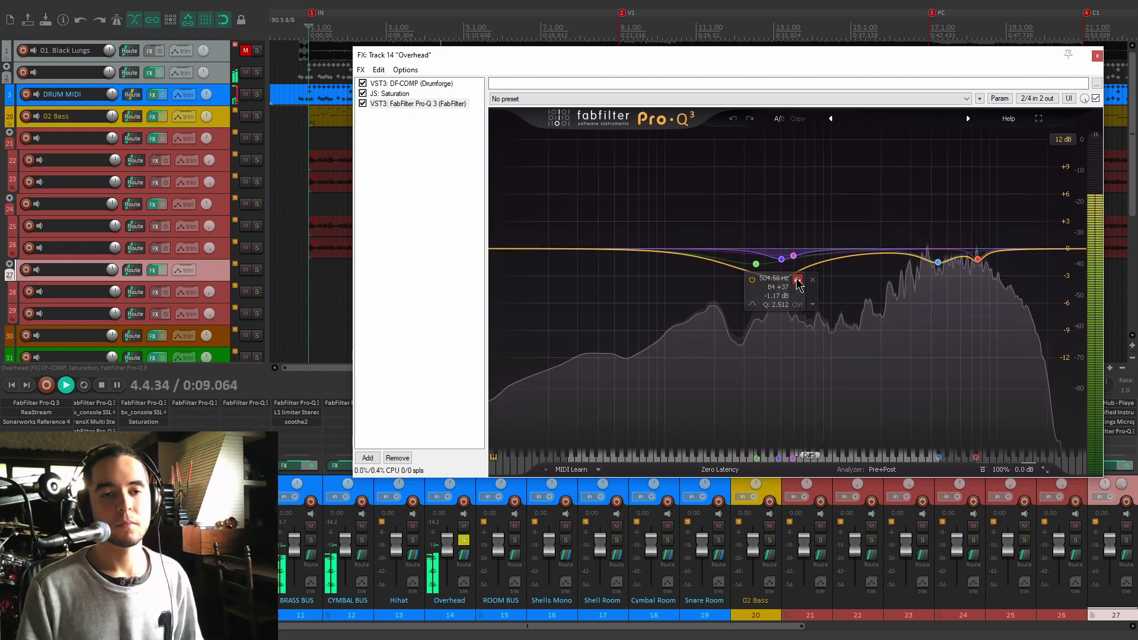
key("space")
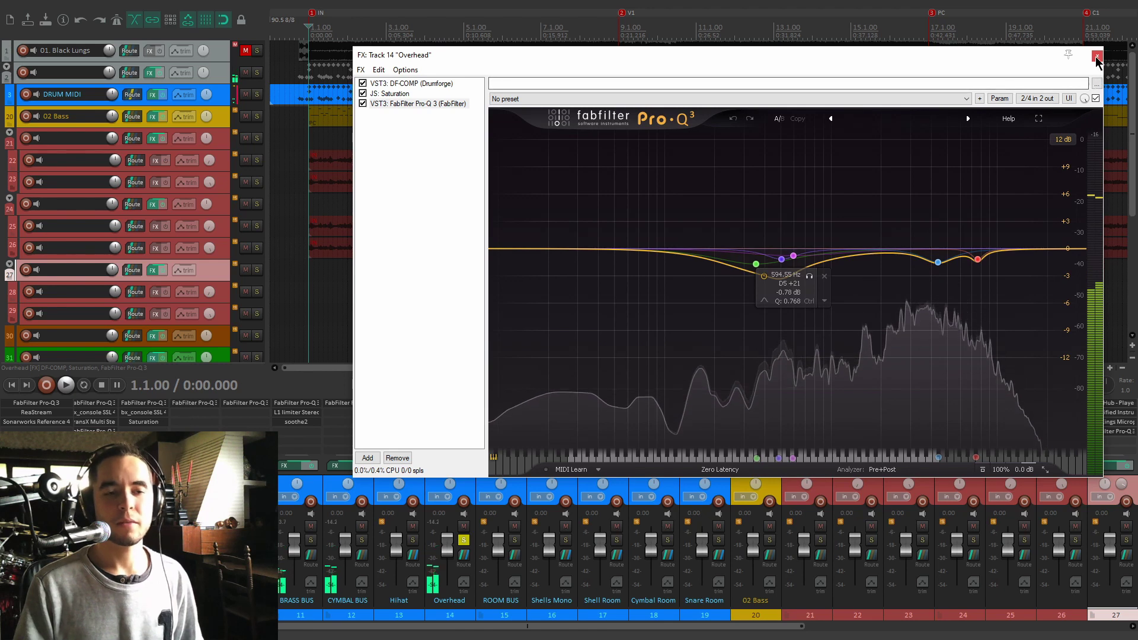
Close the Overhead effects chain, solo Shells Mono instead of Overhead, and play the song from the beginning
key("Escape")
left_click(464, 540)
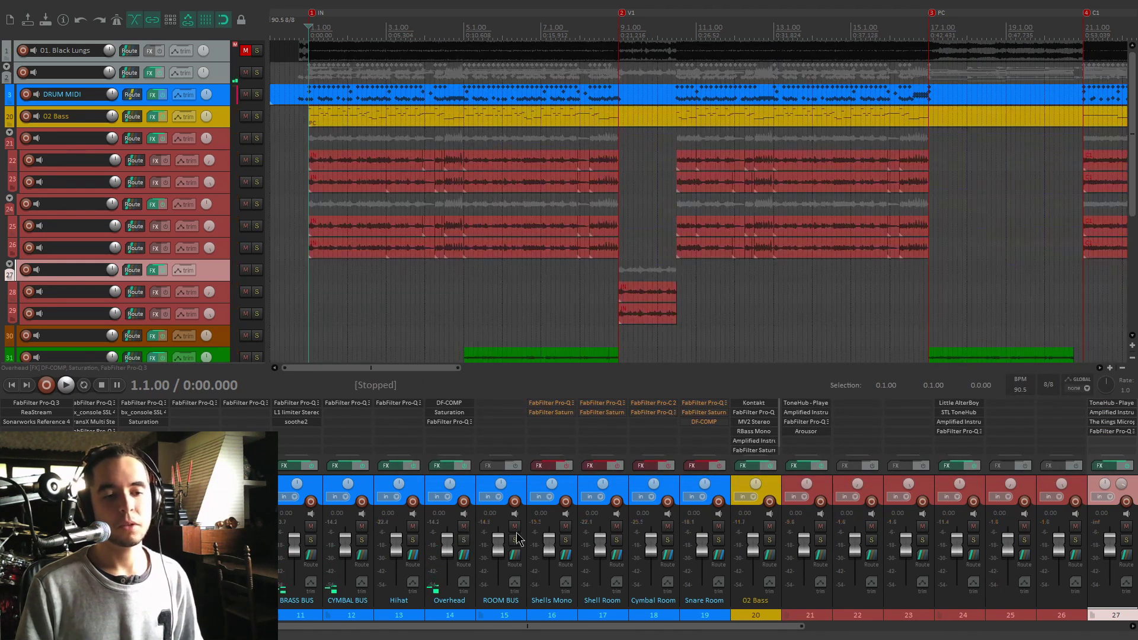
left_click(566, 540)
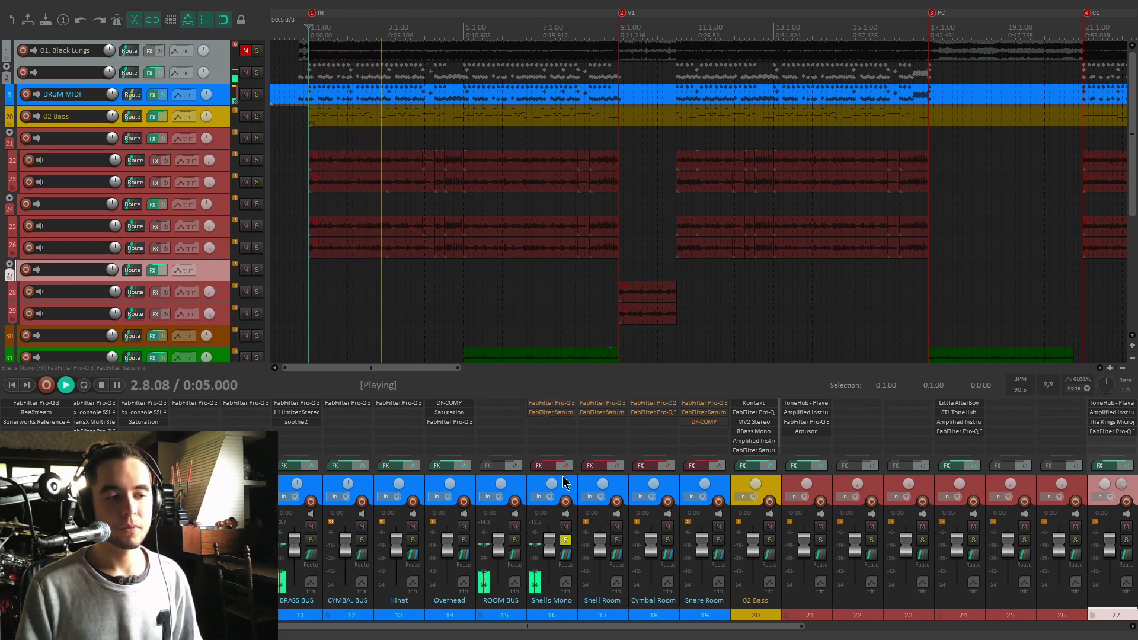
Examine the Shells Mono Pro-Q 3 cuts and play the intro with the track's effects enabled and Saturn 2 open
key("space")
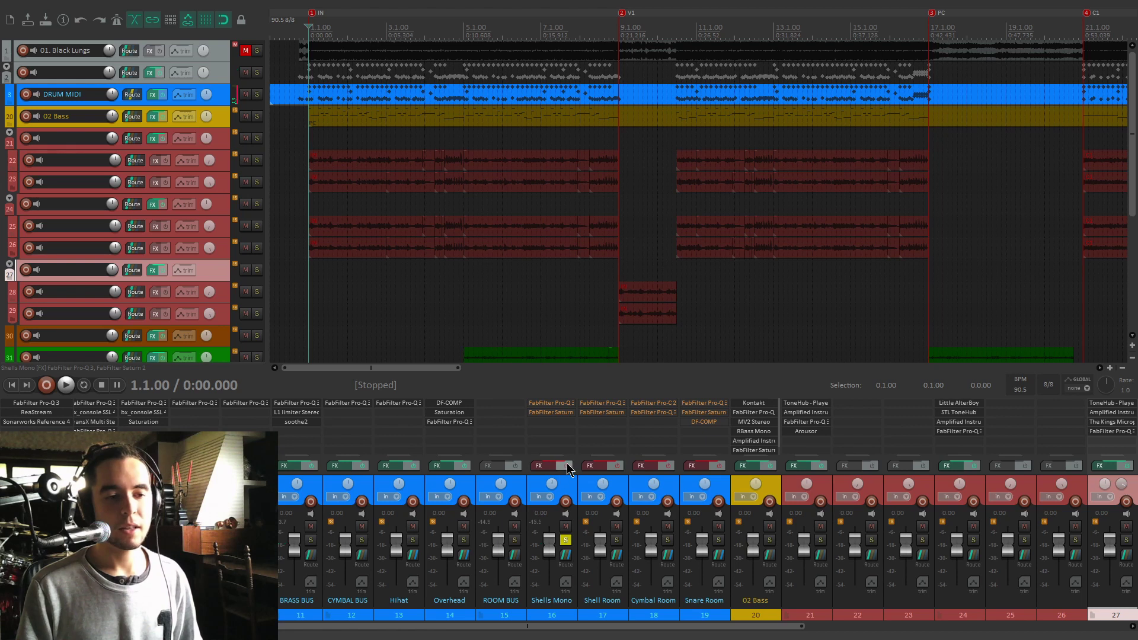
left_click(551, 403)
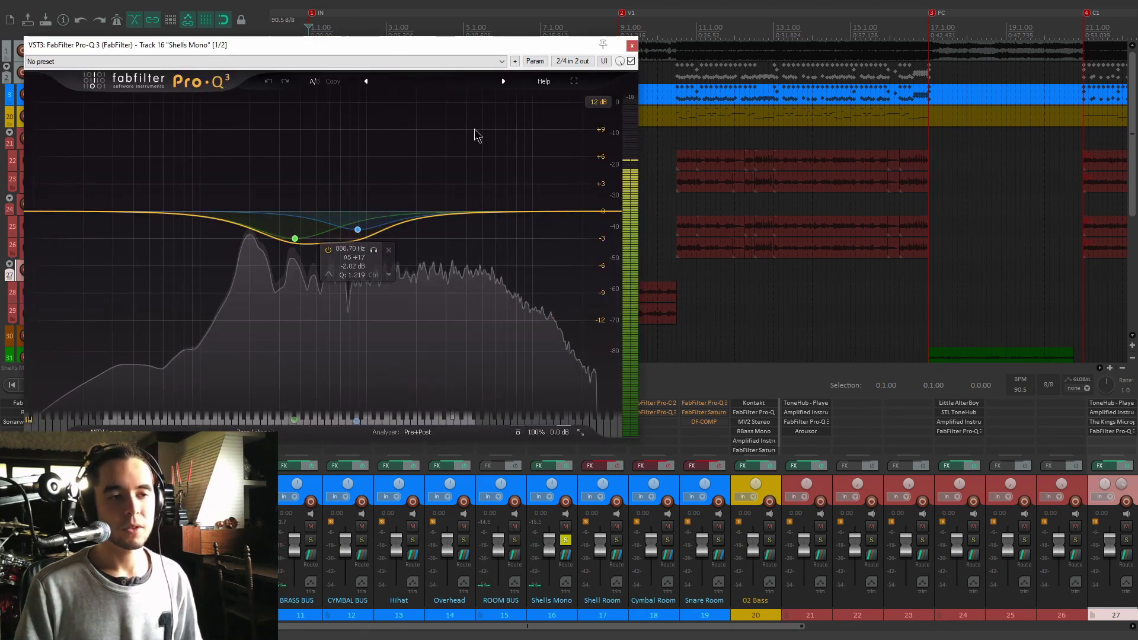
left_click(551, 403)
left_click(559, 413)
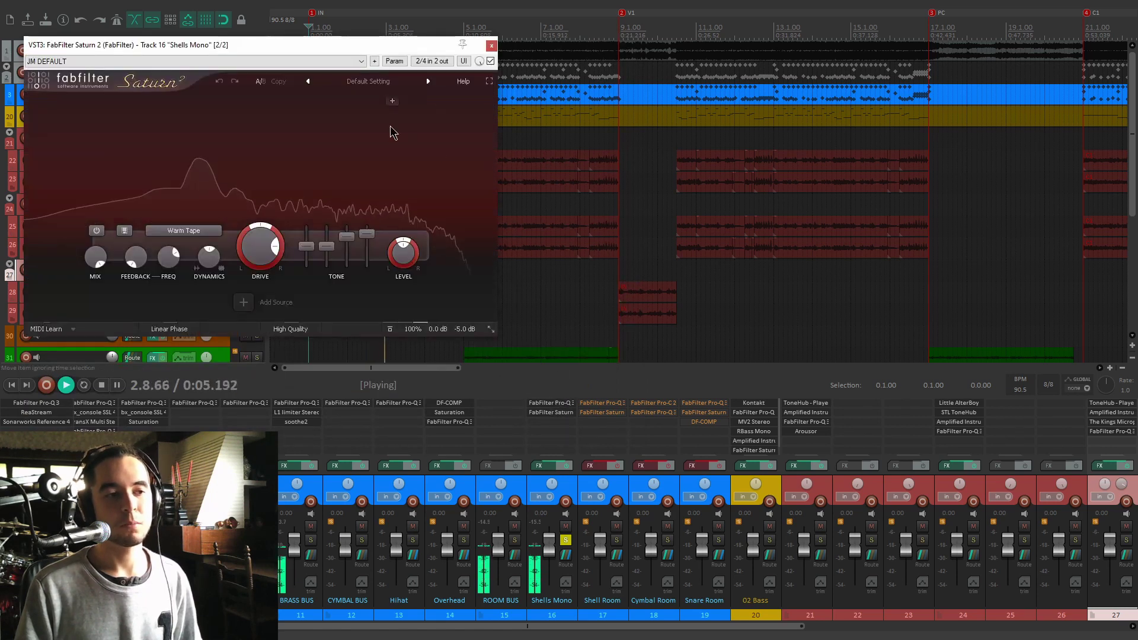
key("space")
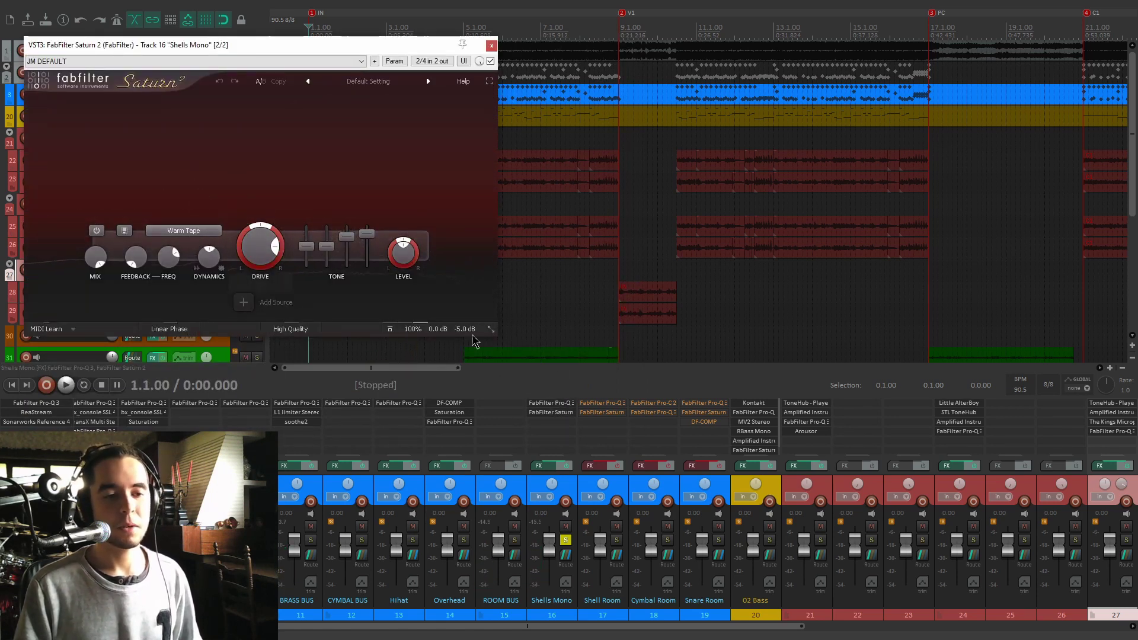
Boost the Shells Mono volume temporarily and compare the intro with its effects bypassed and active, then reset the fader and stop
left_click(552, 511)
key("space")
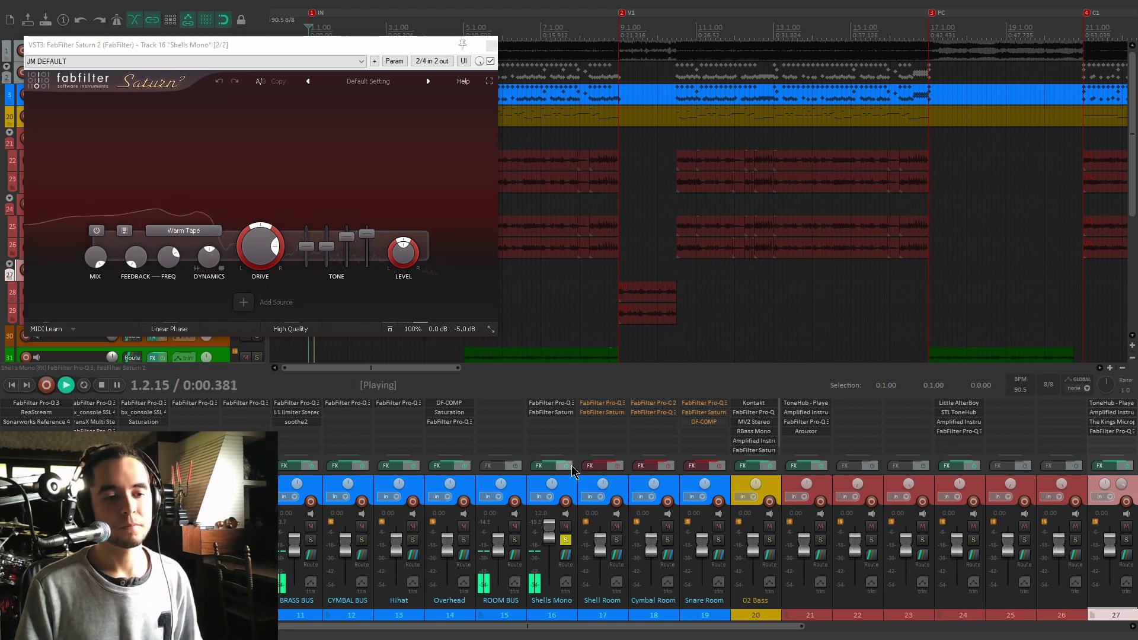
left_click(567, 467)
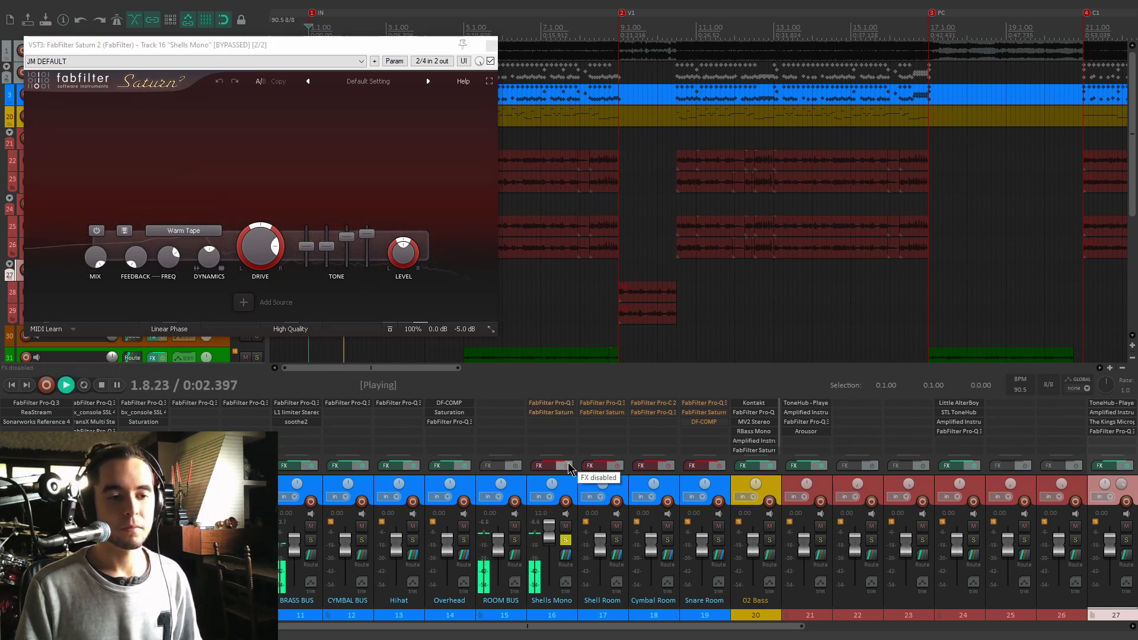
left_click(567, 466)
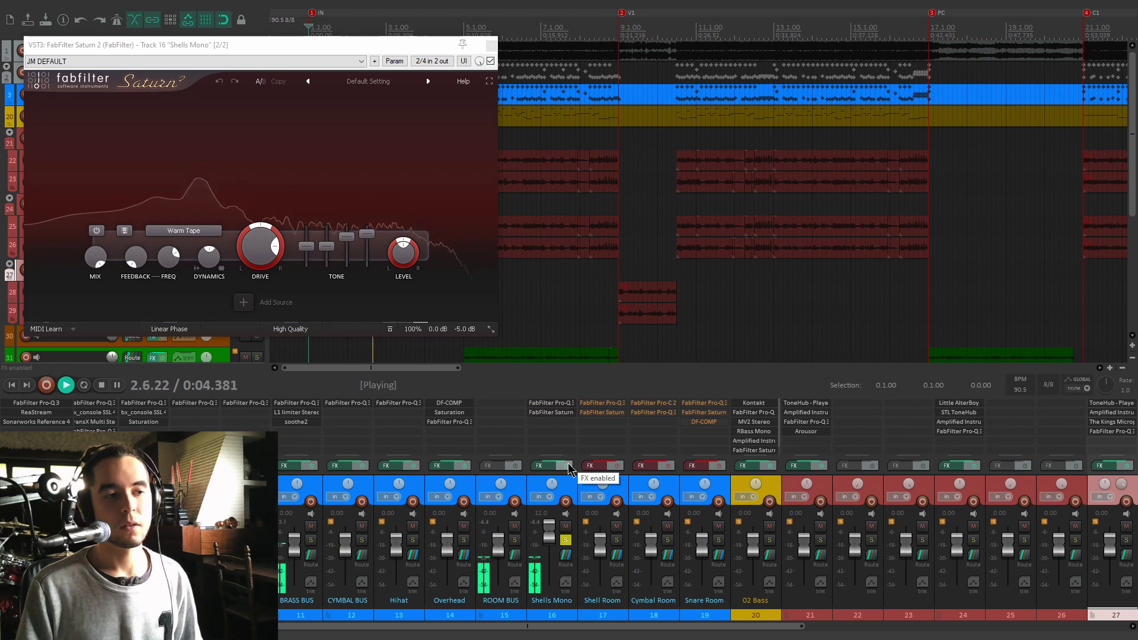
double_click(550, 533)
key("space")
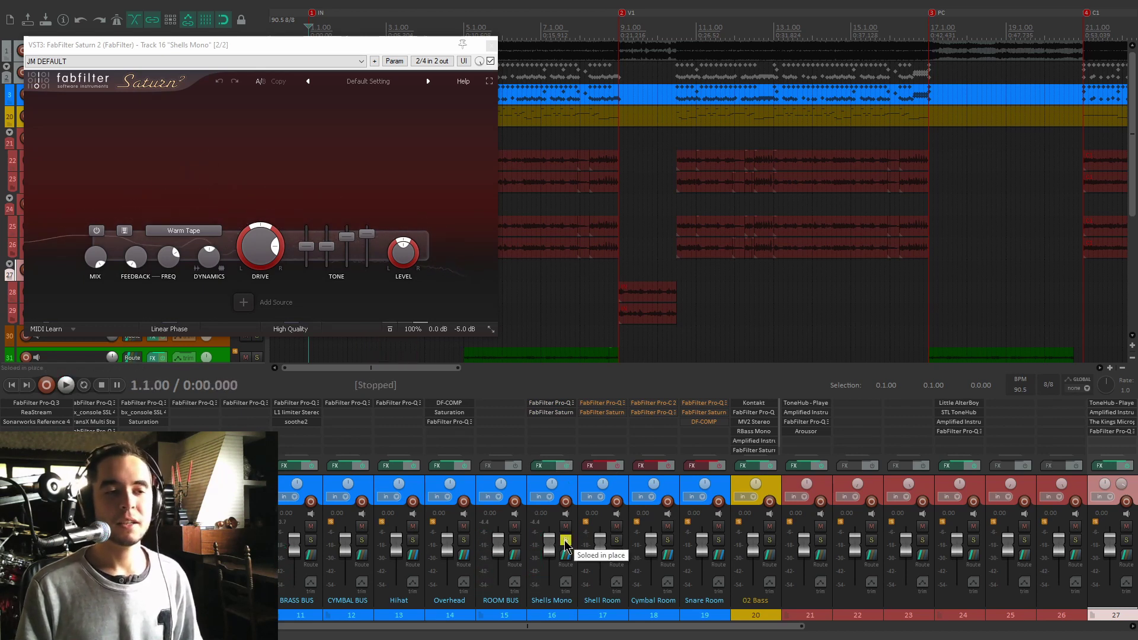
Solo Shell Room instead of Shells Mono, close Saturn 2, and play the intro while enabling the Shell Room effects chain
left_click(566, 541)
left_click(616, 539)
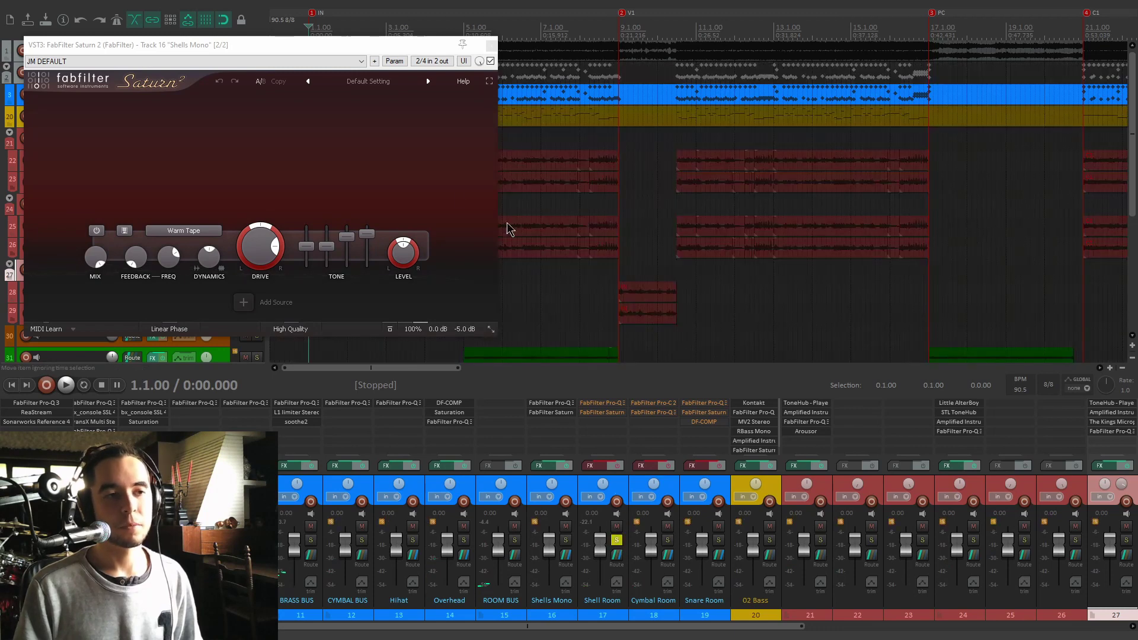
left_click(491, 46)
key("space")
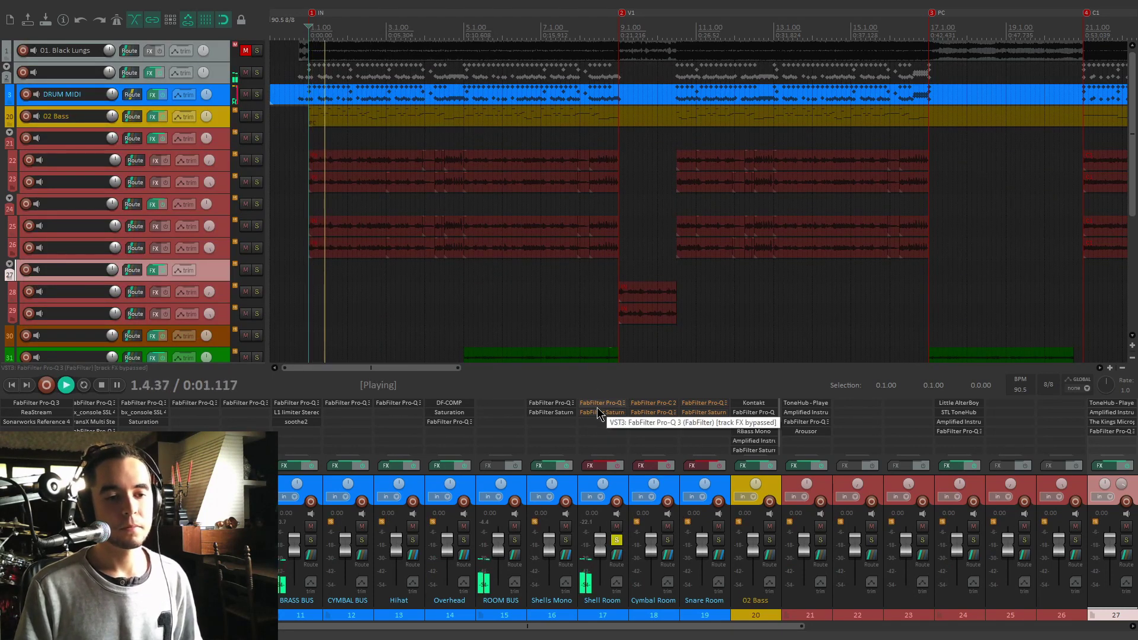
left_click(613, 464)
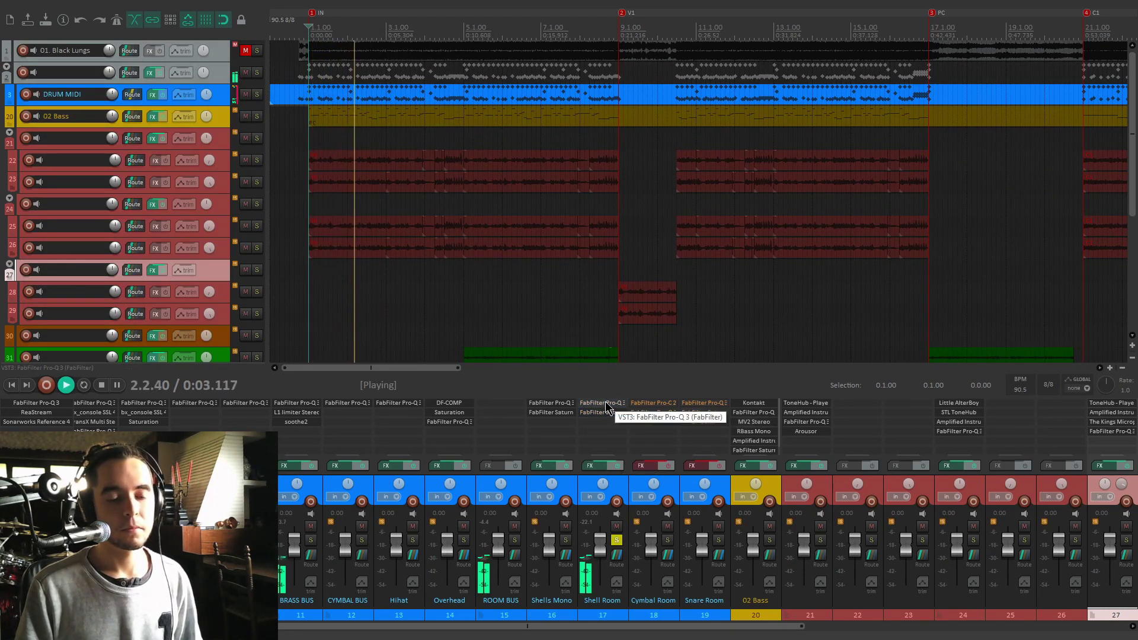
key("space")
Open the Shell Room Pro-Q 3 and Saturn 2 side by side and examine the EQ cuts and Warm Tape drive setting
left_click(608, 409)
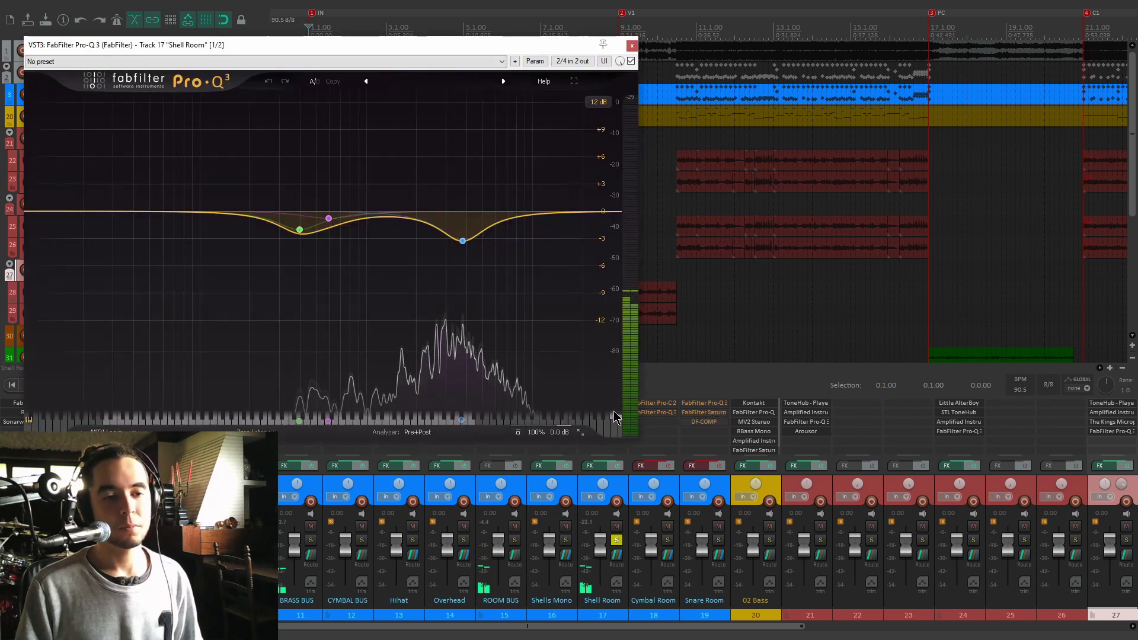
left_click_drag(483, 46, 298, 46)
mouse_move(297, 250)
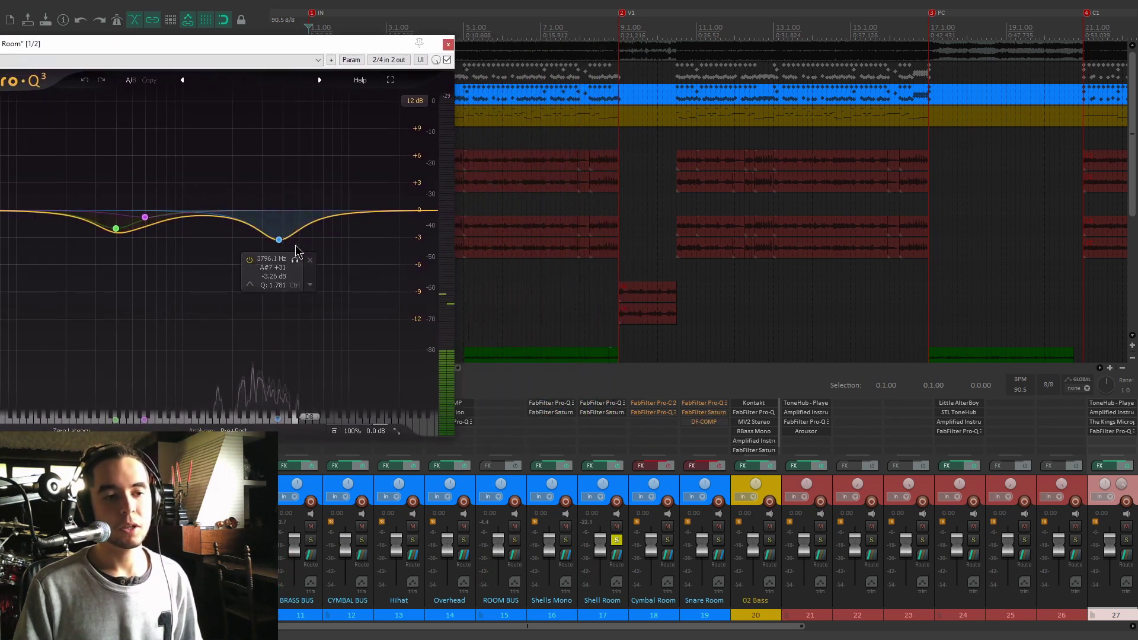
left_click(621, 414)
left_click_drag(430, 45, 973, 95)
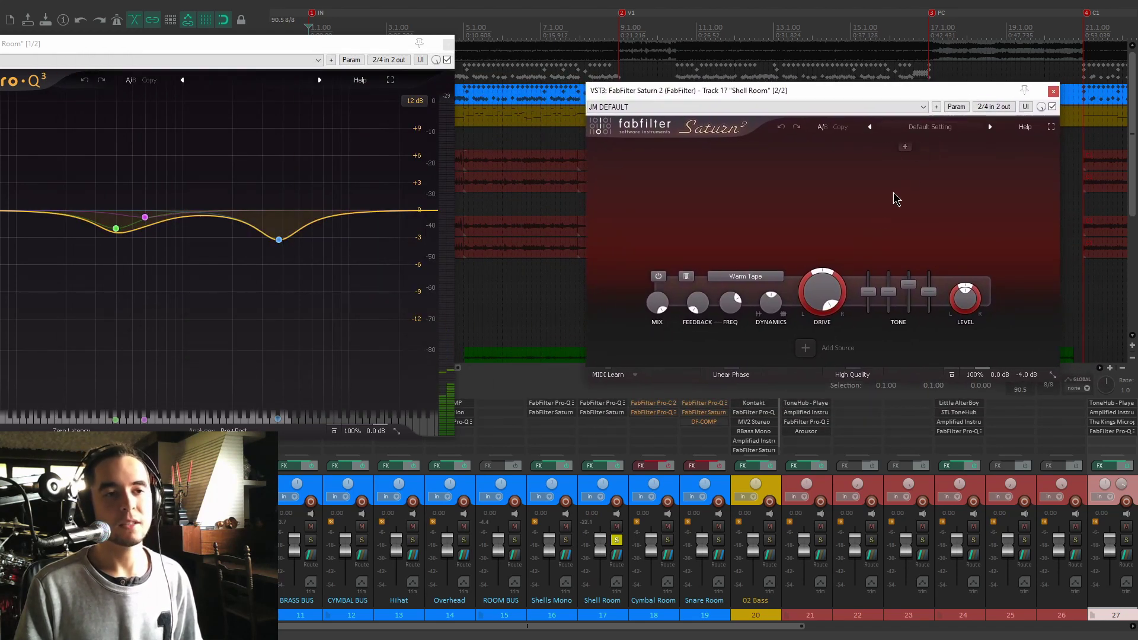
mouse_move(828, 297)
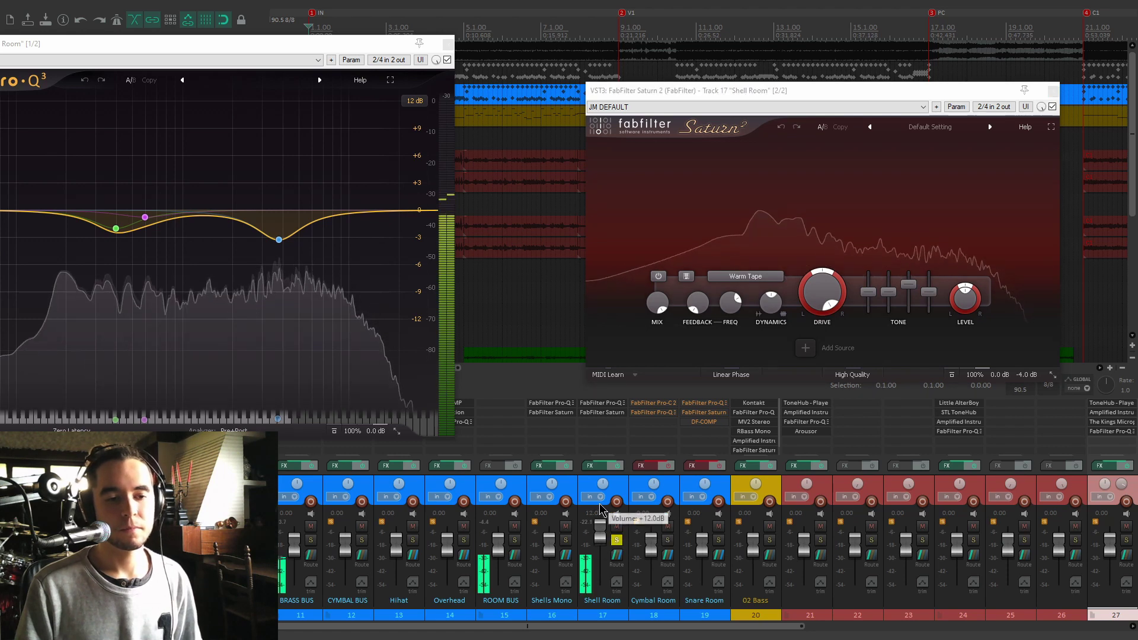
Compare Shell Room at +12 dB with its effects bypassed and active, then reset its volume and close both plugin windows
left_click(617, 465)
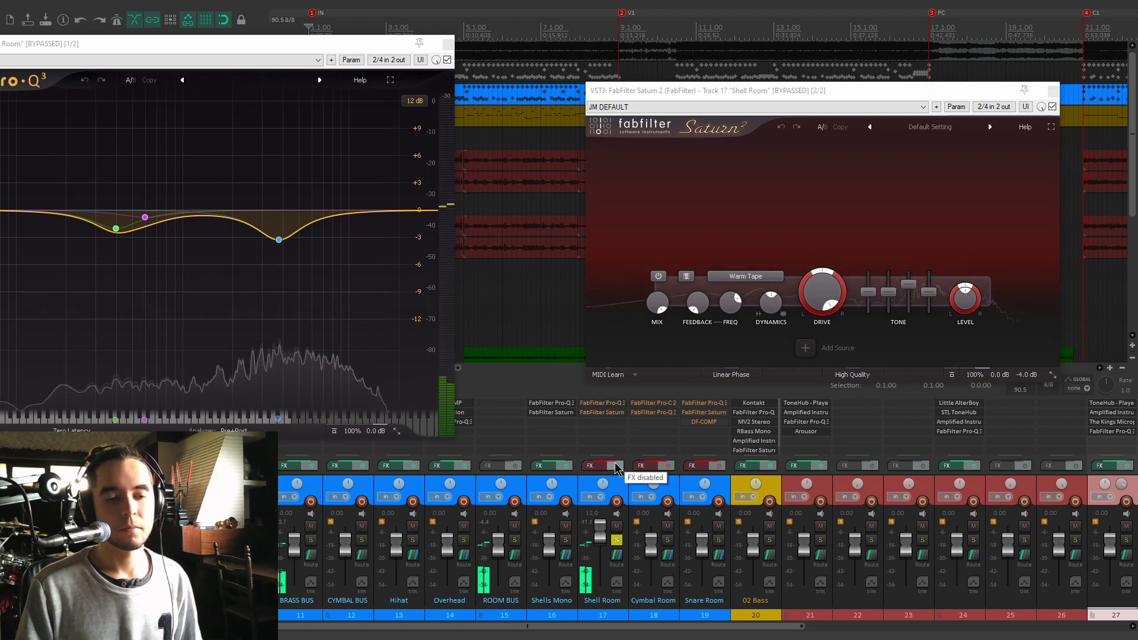
left_click(616, 466)
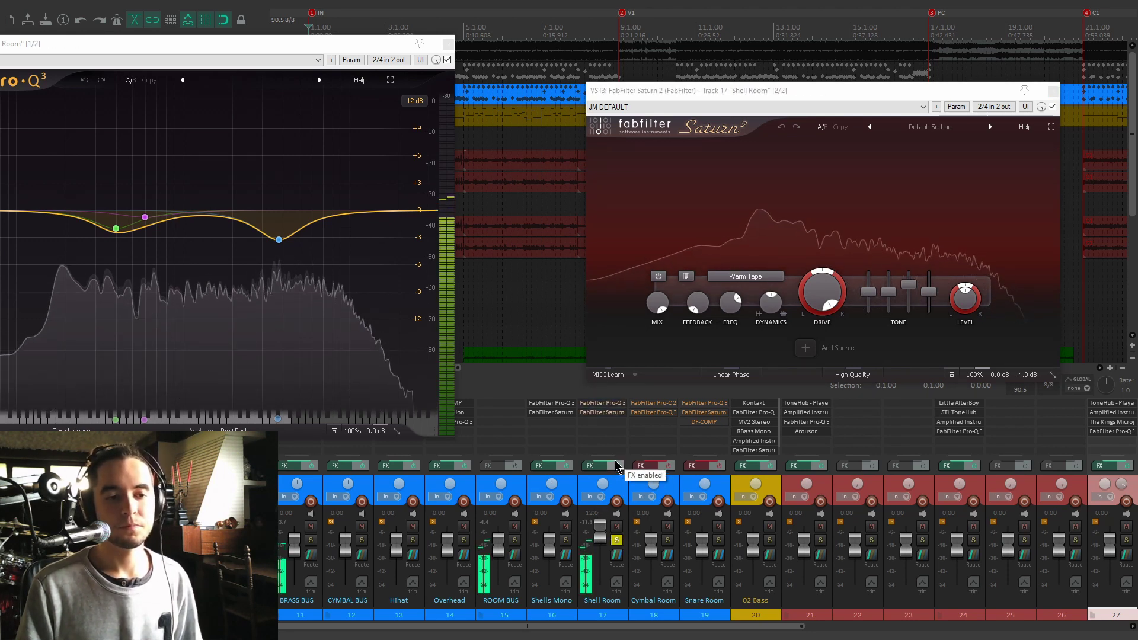
double_click(598, 530)
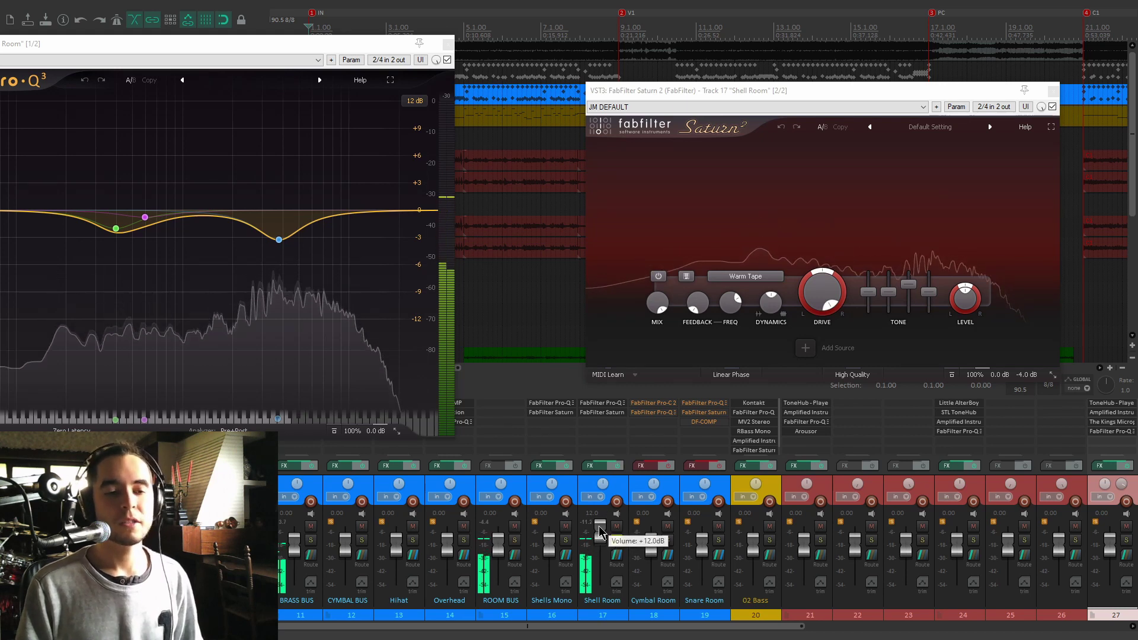
left_click(448, 43)
key("space")
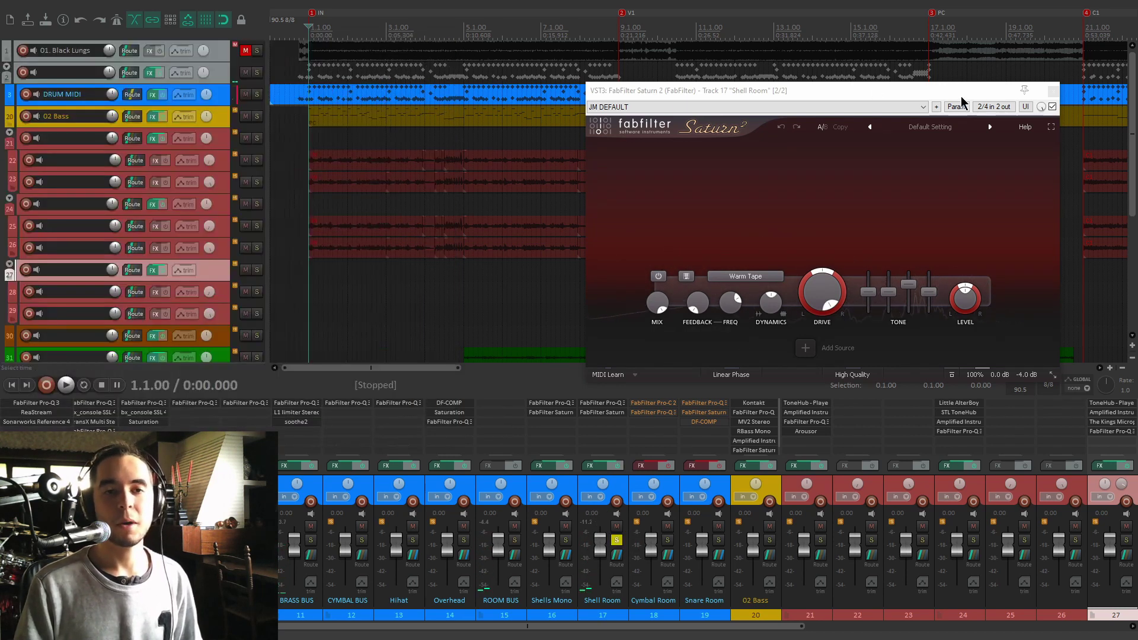
left_click(1053, 92)
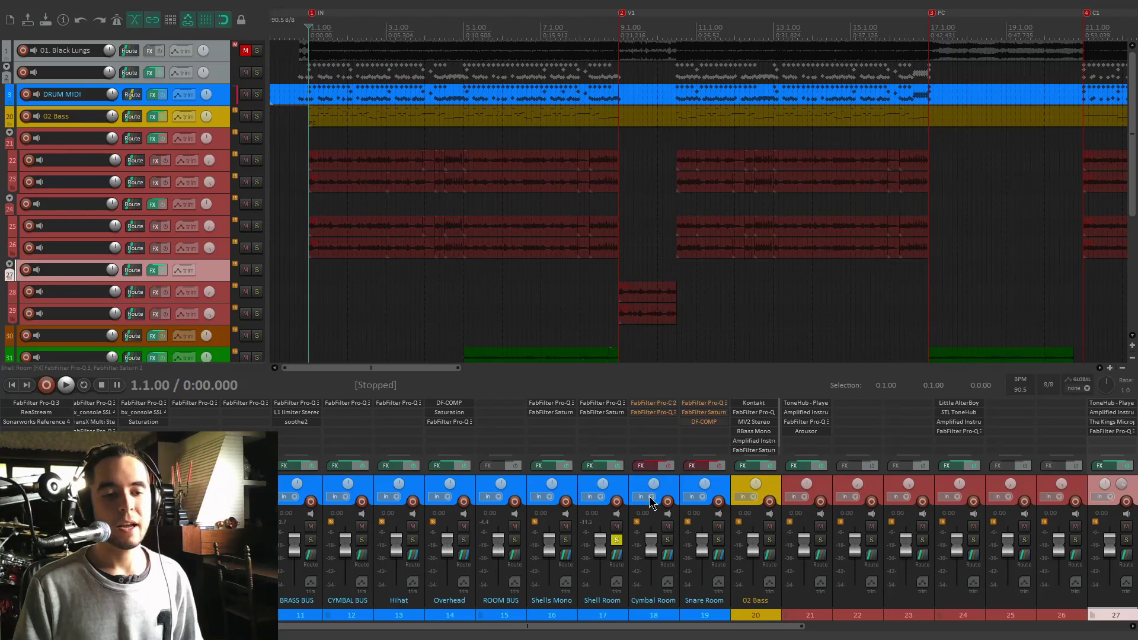
Solo Cymbal Room instead of Shell Room and play the intro while enabling its effects chain
left_click(616, 541)
left_click(668, 539)
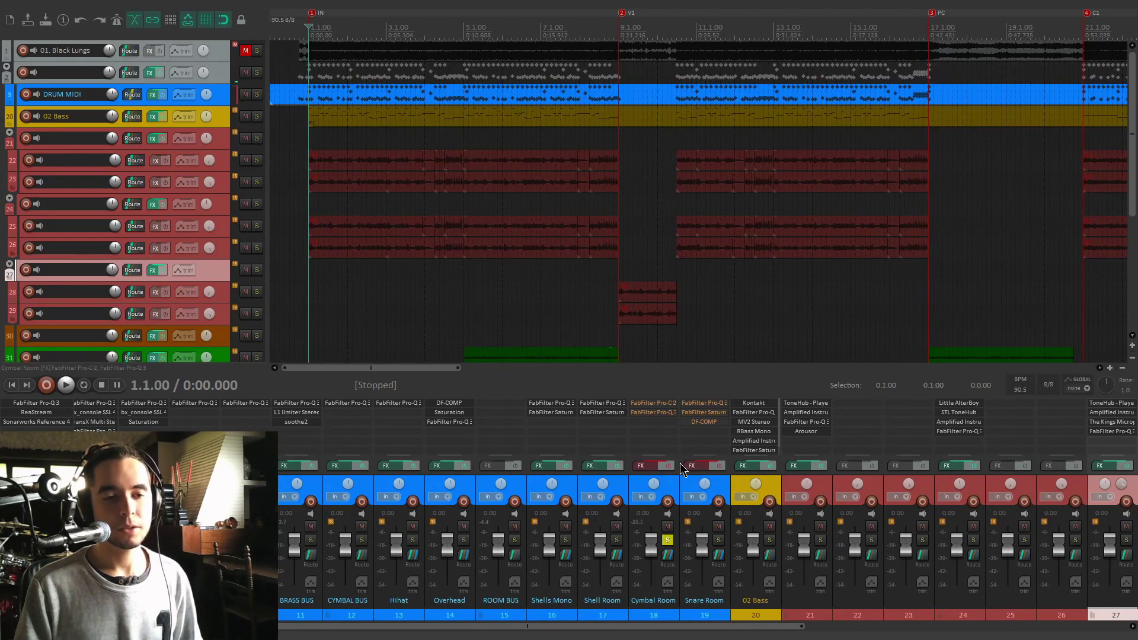
key("space")
left_click(670, 467)
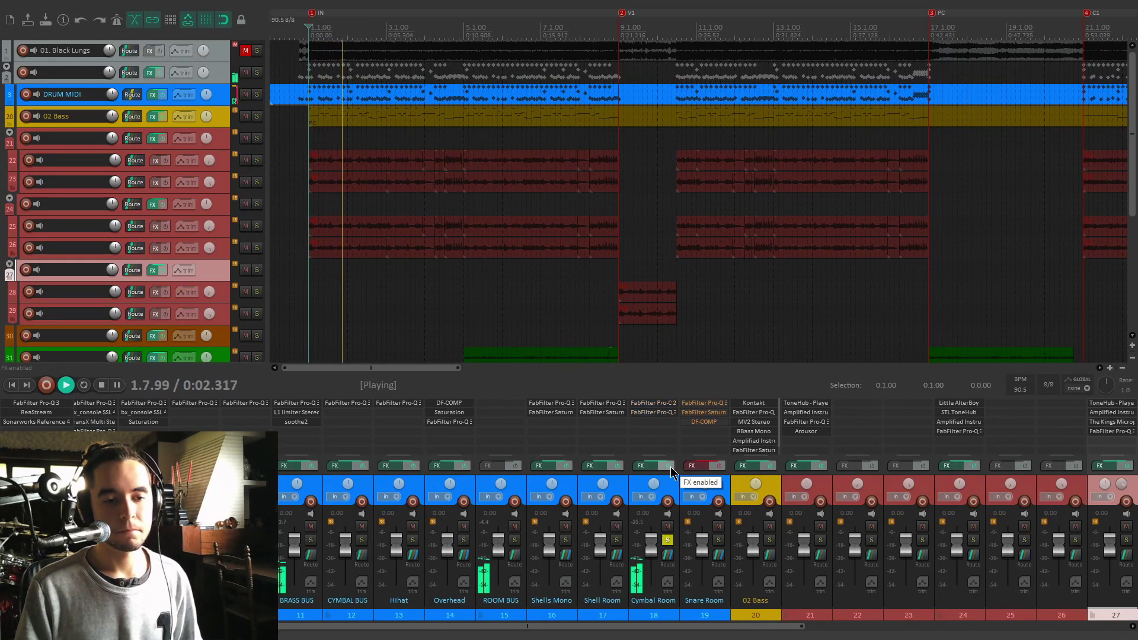
Examine the Cymbal Room Pro-C 2 compression and Pro-Q 3 bands, closing both plugin windows when finished
left_click(665, 404)
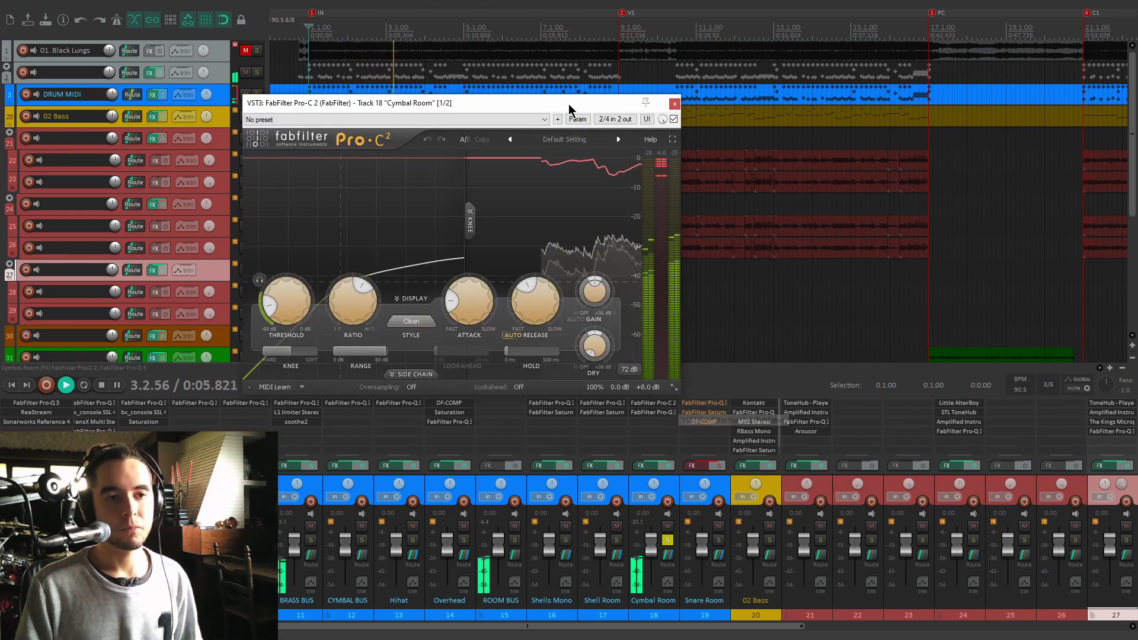
left_click_drag(568, 104, 445, 104)
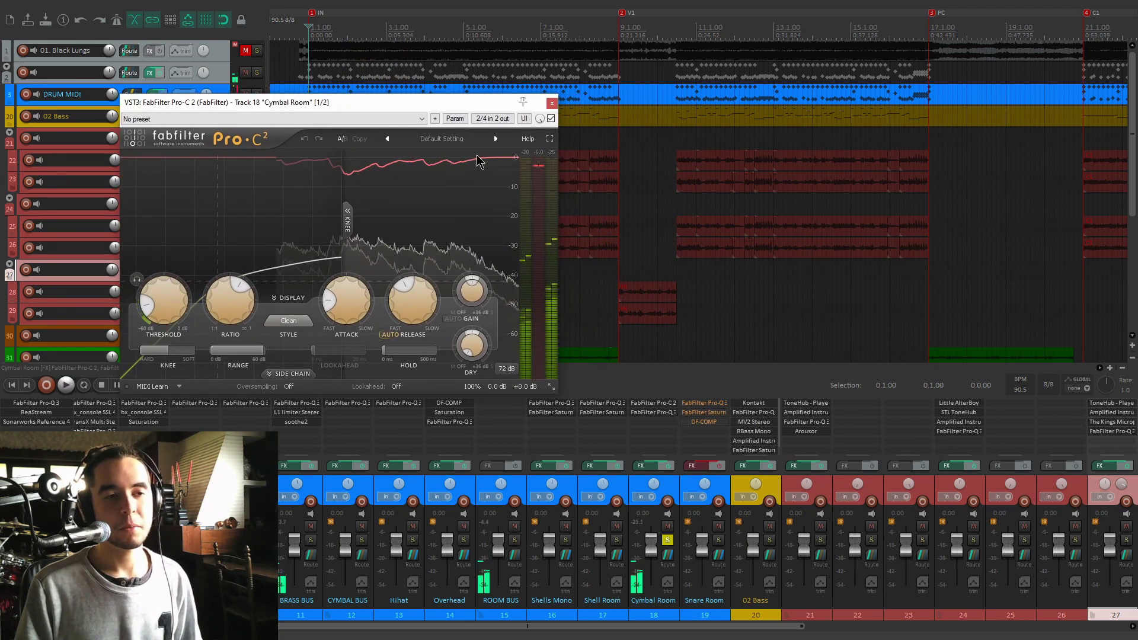
left_click(653, 412)
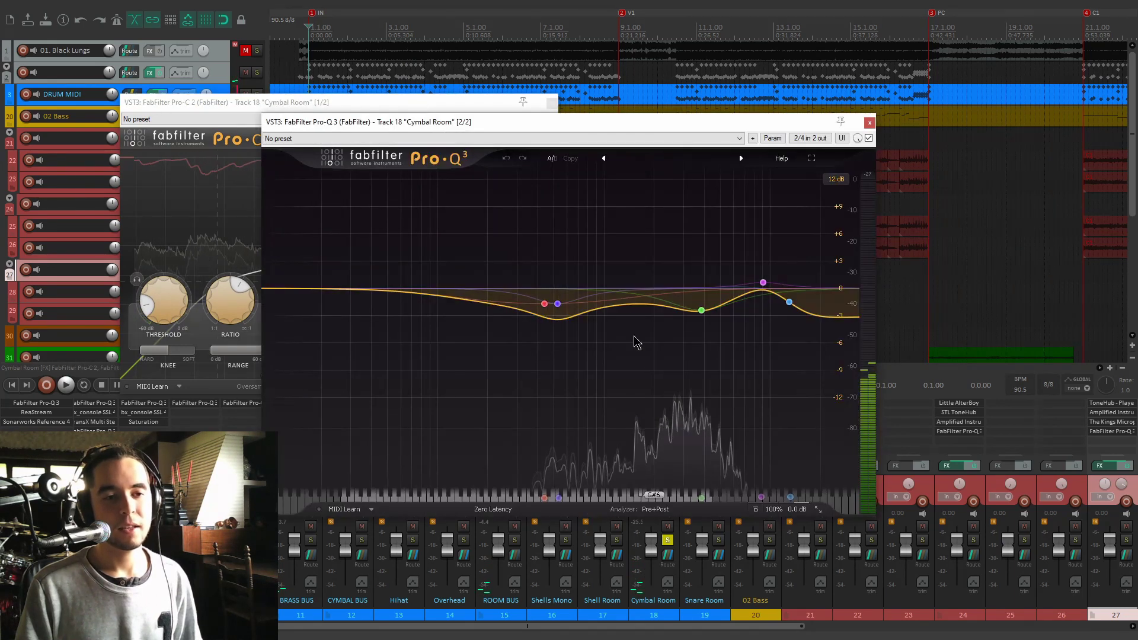
mouse_move(787, 311)
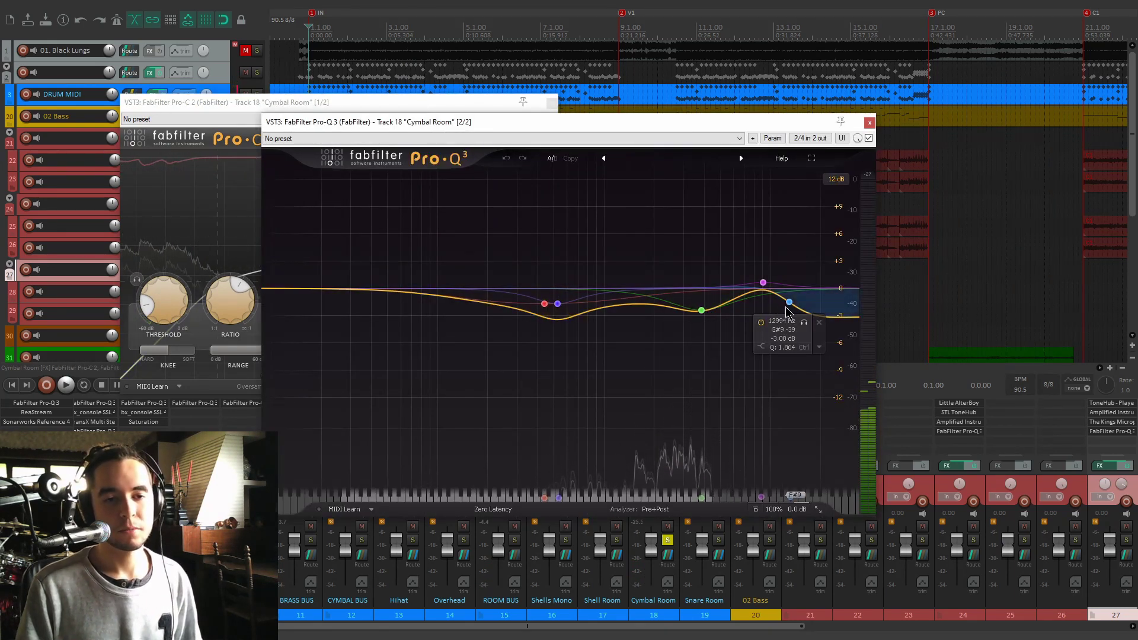
mouse_move(713, 318)
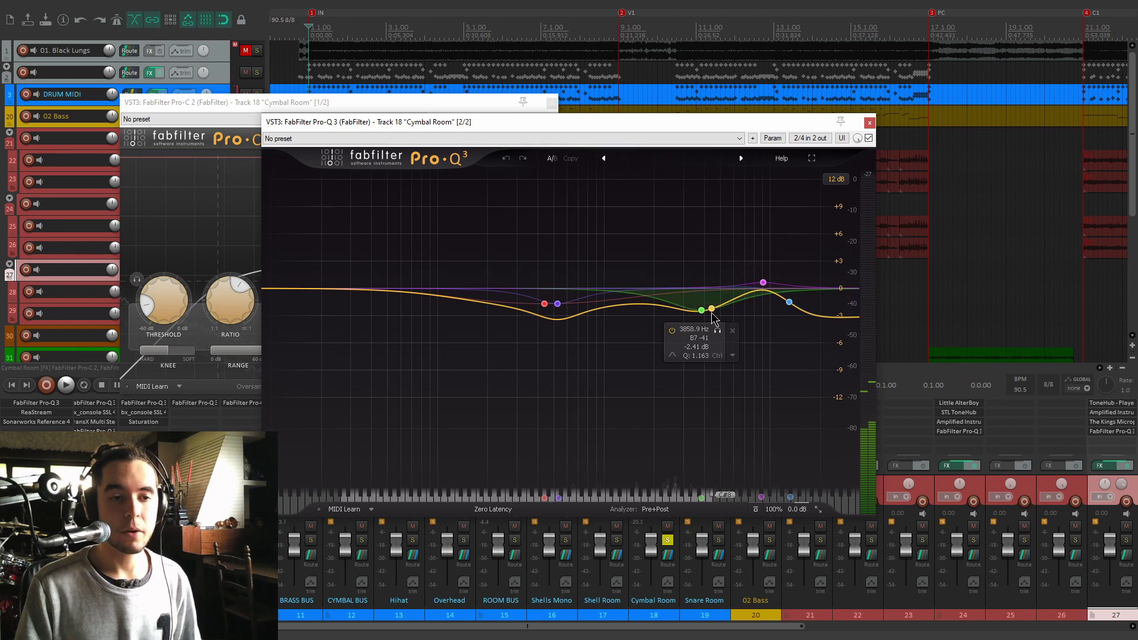
mouse_move(557, 303)
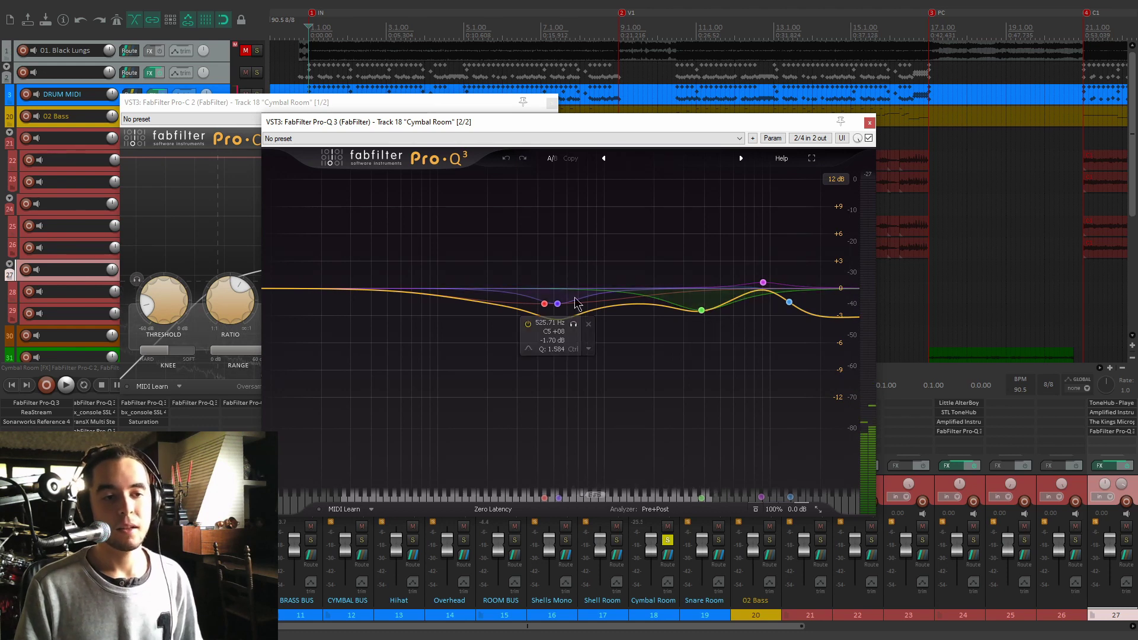
left_click(870, 122)
left_click(551, 102)
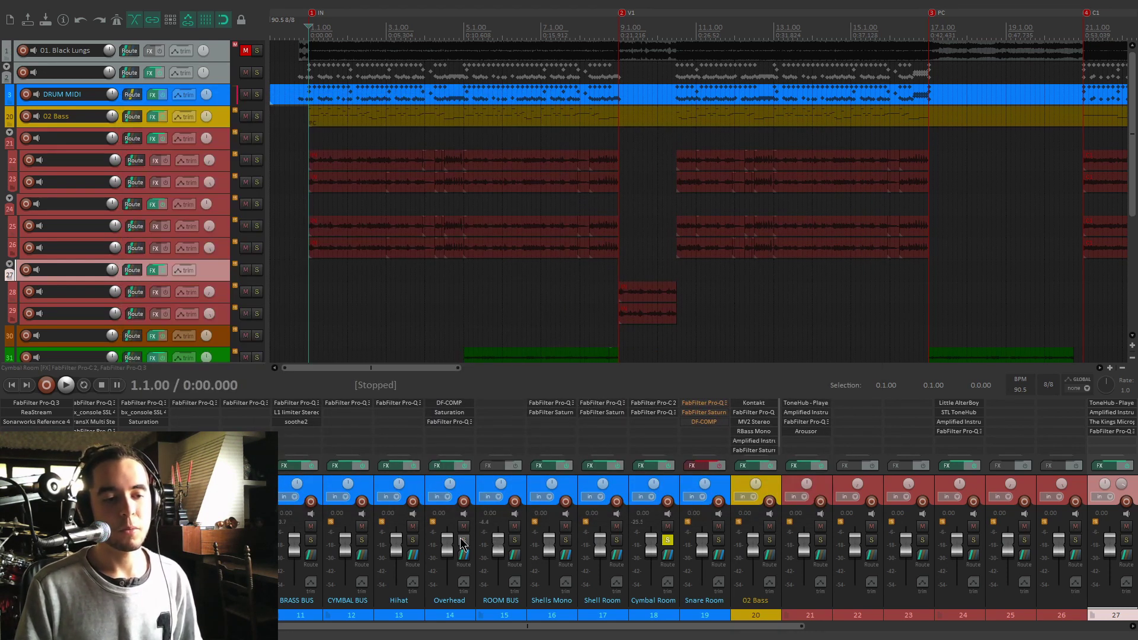
Play the soloed Overhead from the beginning and compare it with and without Cymbal Room
key("space")
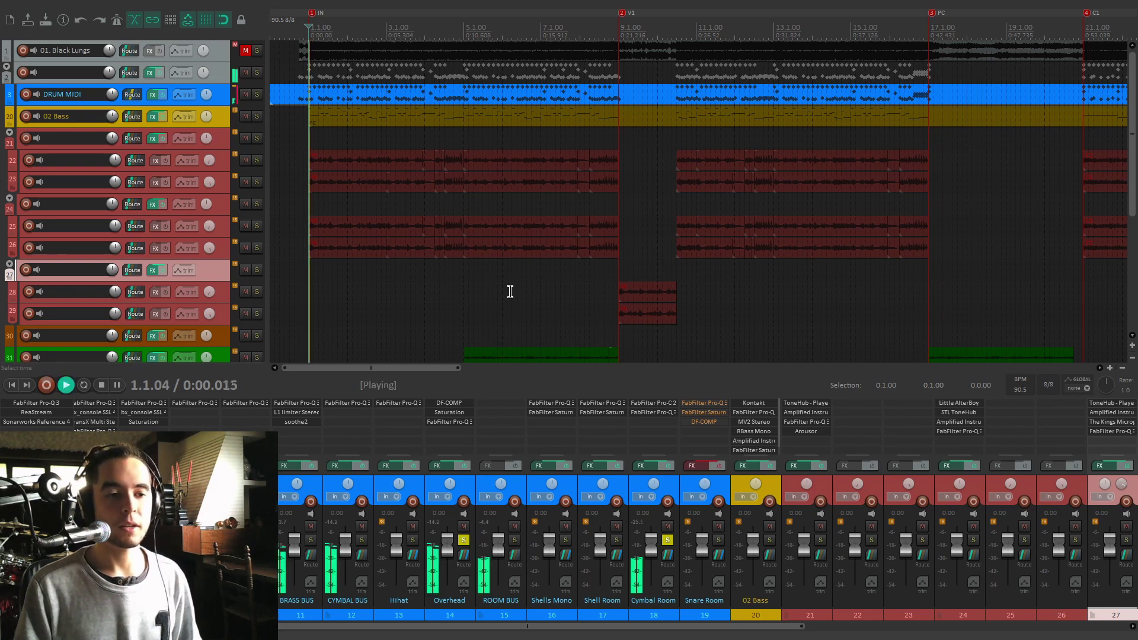
left_click(667, 540)
left_click(667, 540)
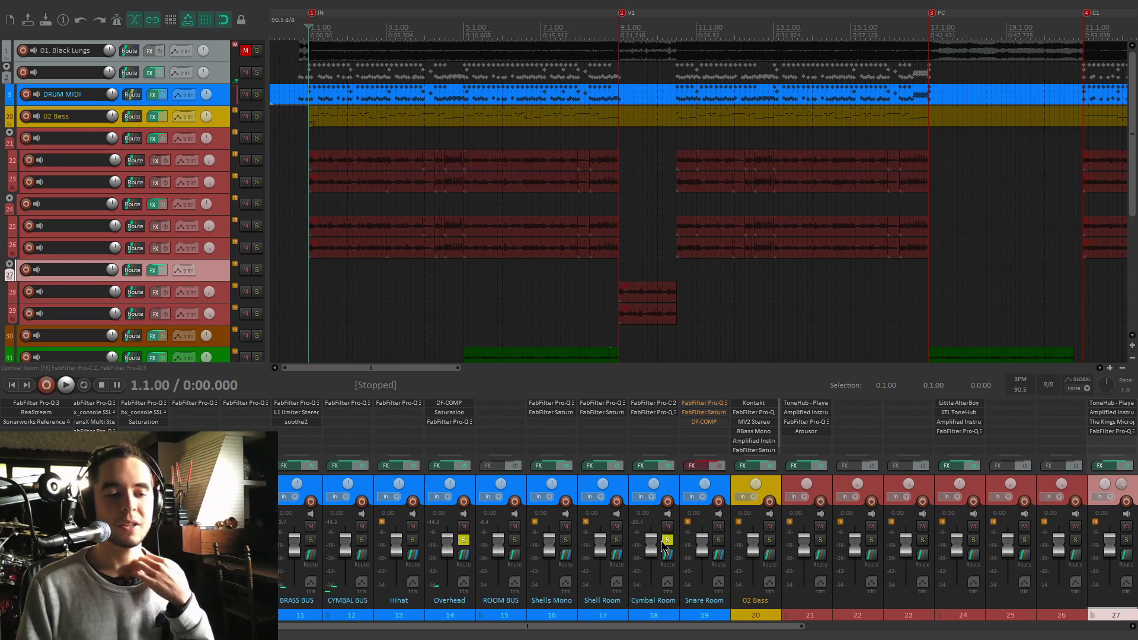
Solo only Snare Room in place of Overhead and Cymbal Room, and enable its effects chain during playback
left_click(667, 540)
left_click(717, 540)
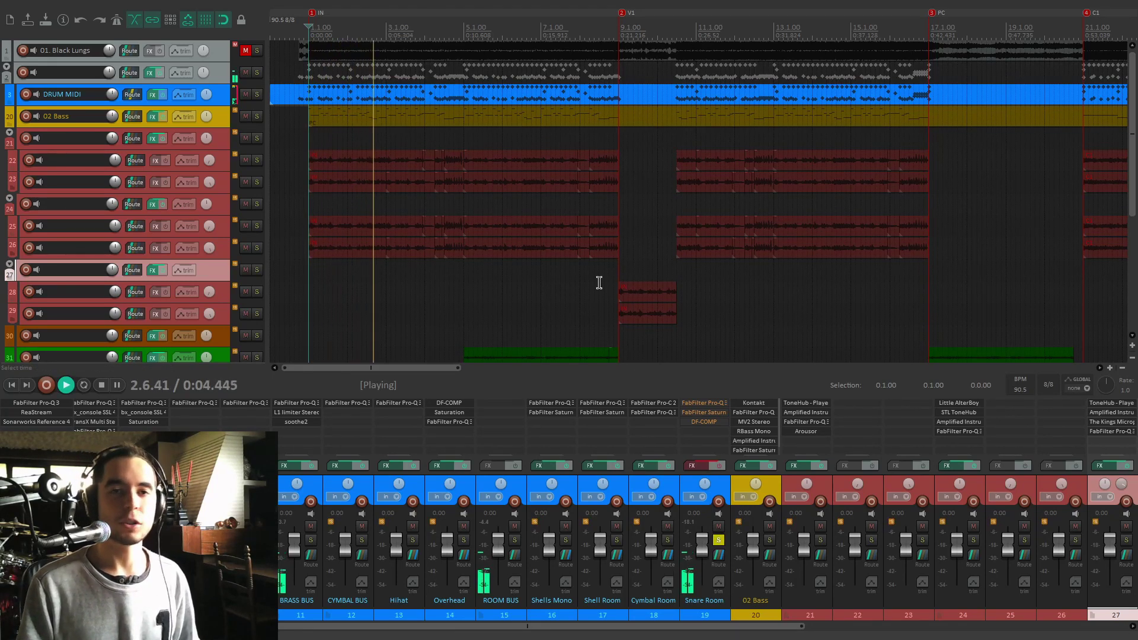
left_click(719, 465)
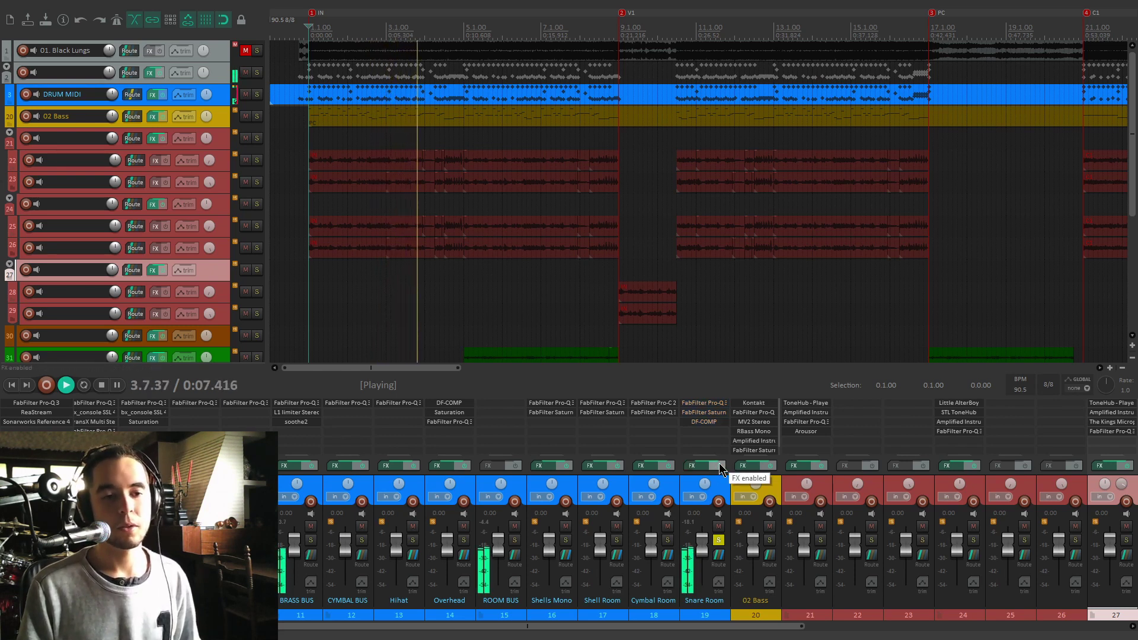
Examine the four EQ bands in Snare Room's Pro-Q 3, moving its window clear and closing it when finished
left_click(703, 404)
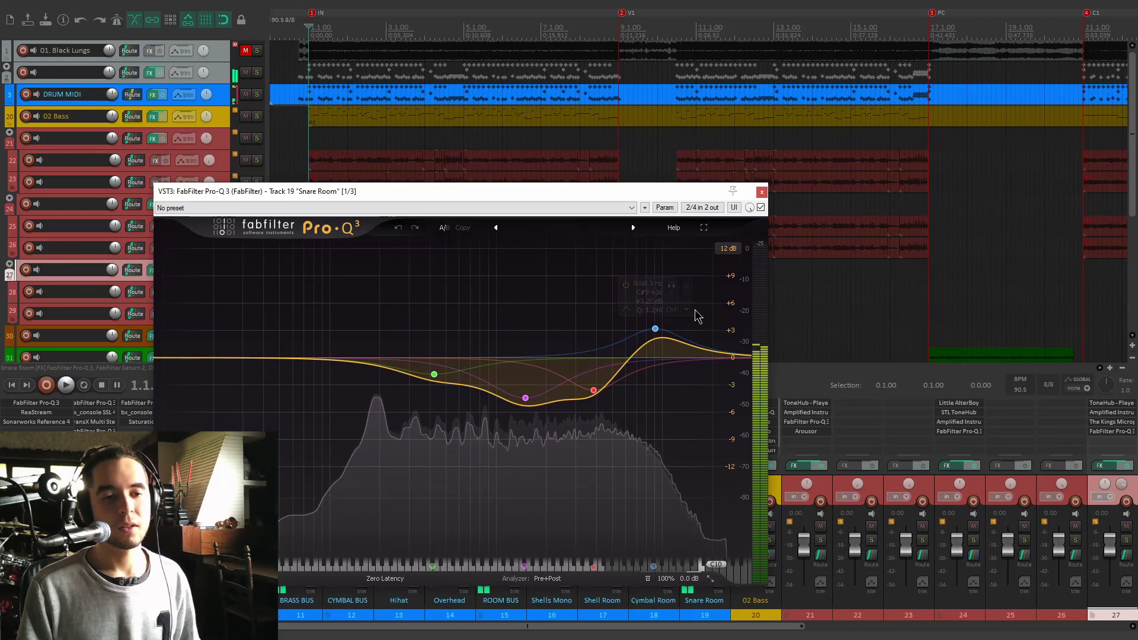
left_click_drag(652, 191, 520, 127)
mouse_move(477, 314)
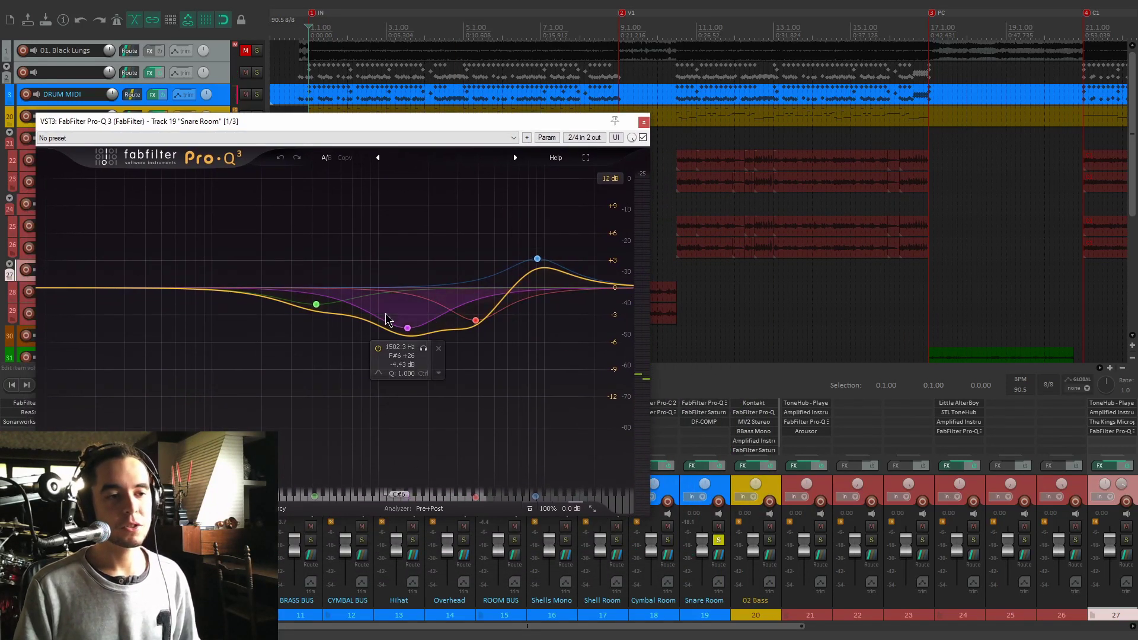
mouse_move(516, 238)
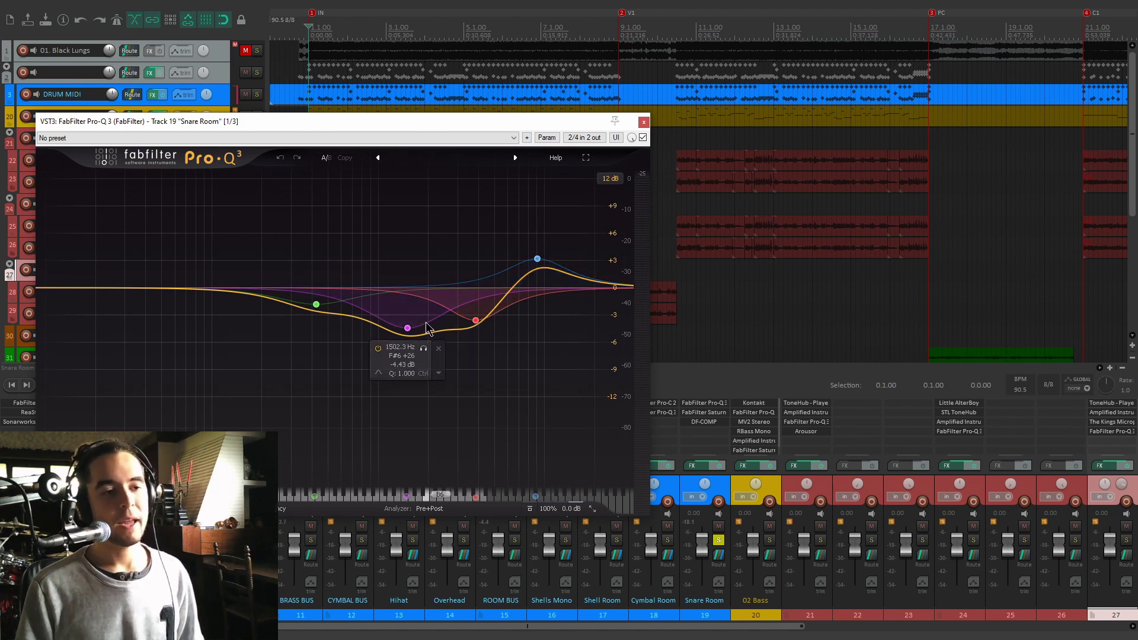
mouse_move(380, 323)
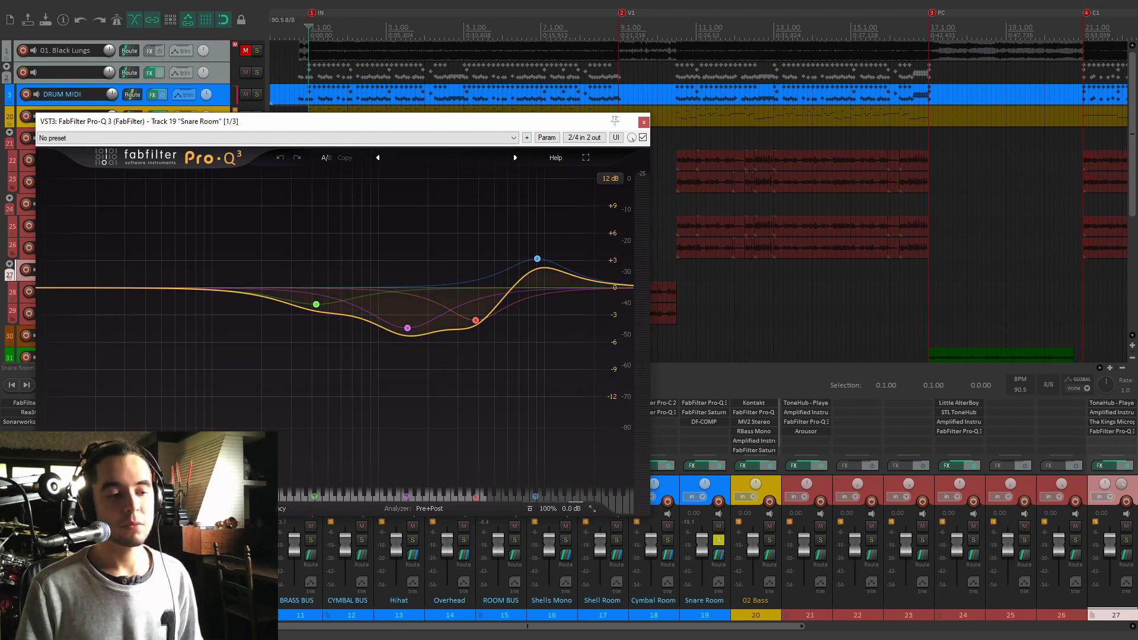
left_click(644, 122)
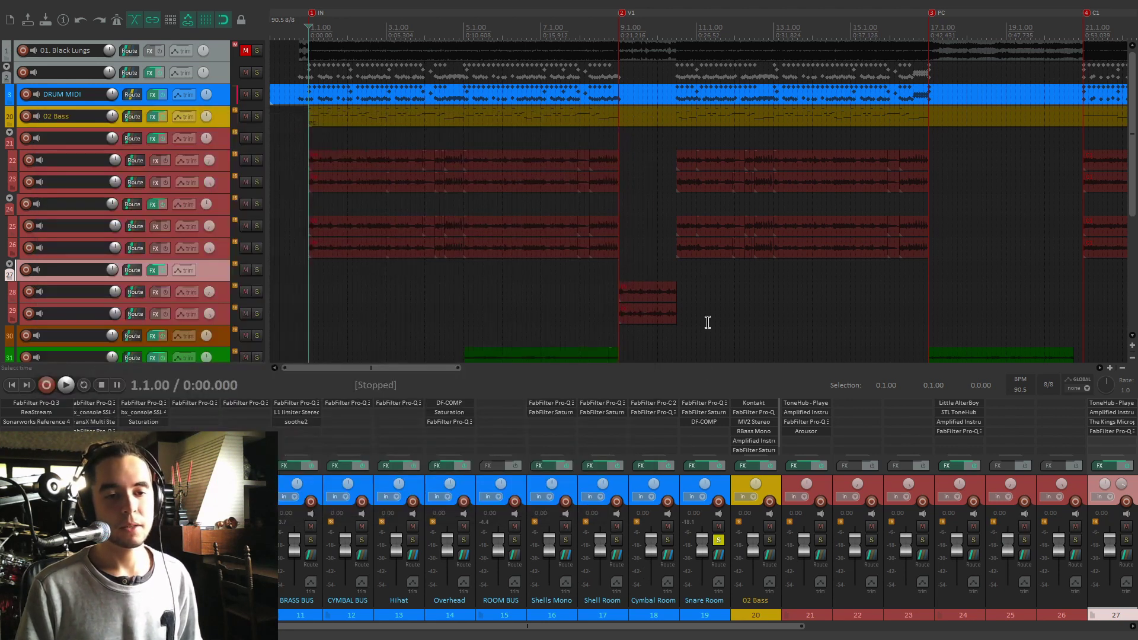
Open Snare Room's Saturn 2 and play the intro, comparing the Warm Tape saturation bypassed and enabled
left_click(710, 414)
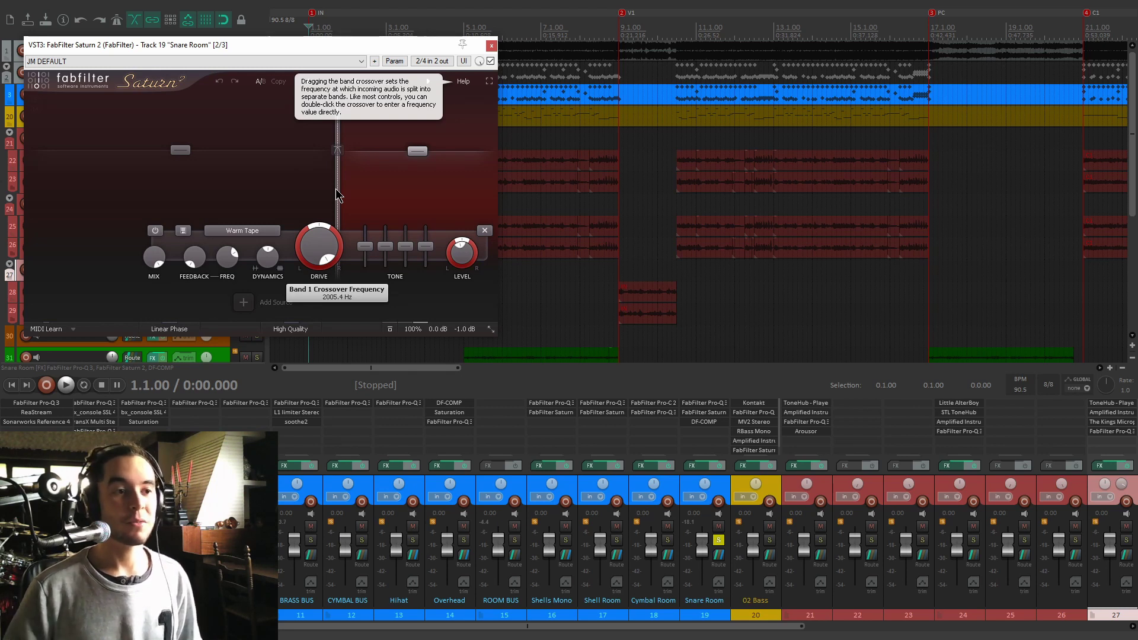
key("space")
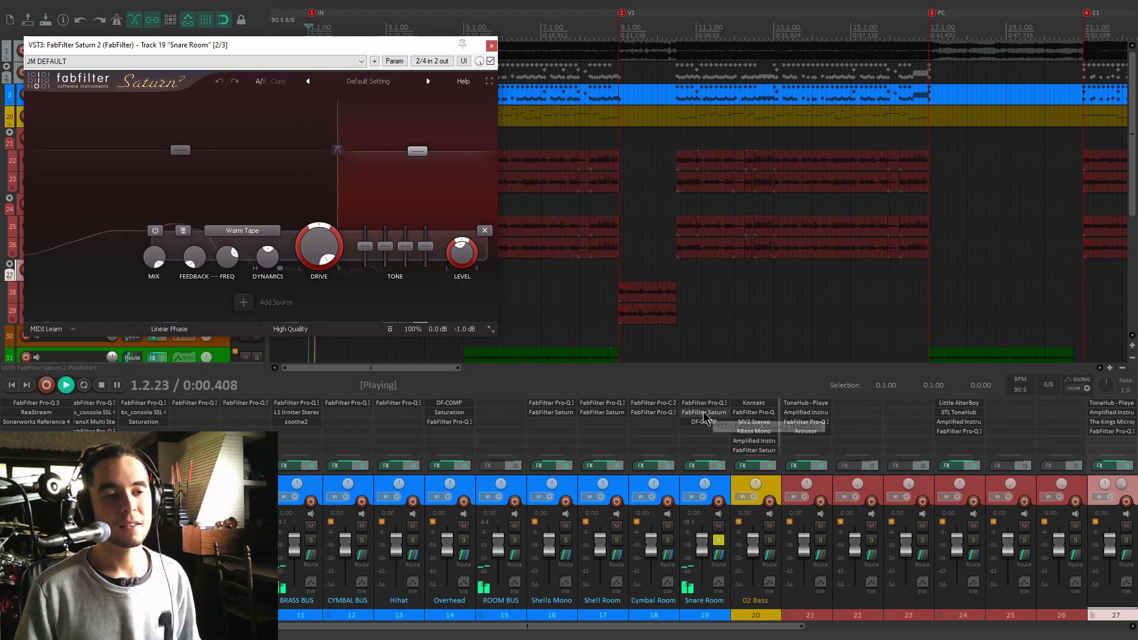
left_click(704, 413, "shift")
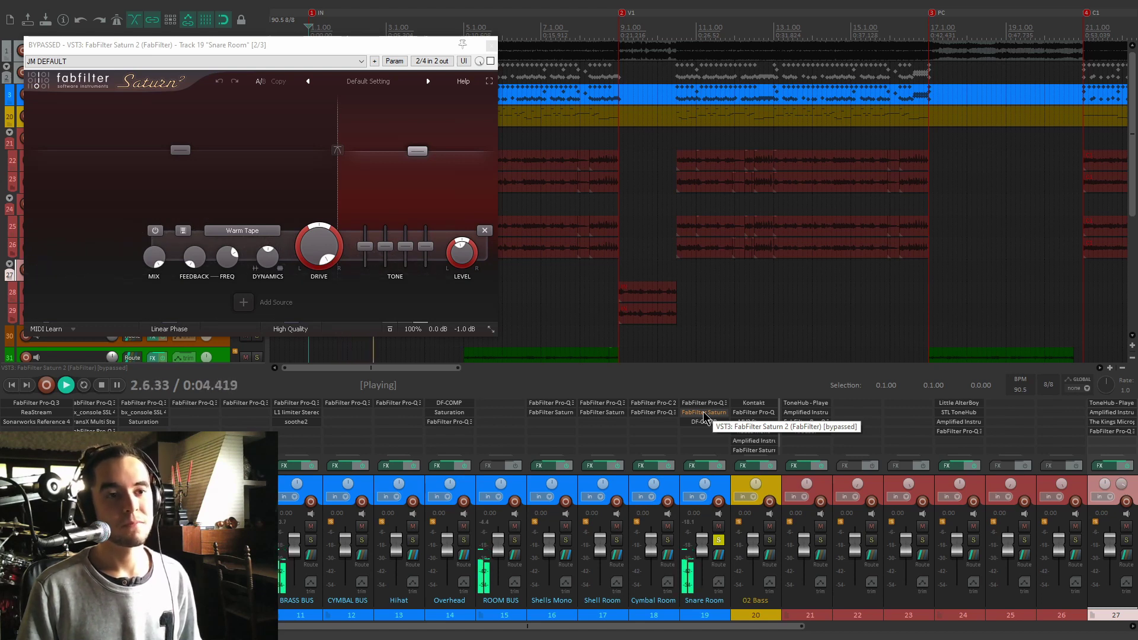
left_click(703, 413, "shift")
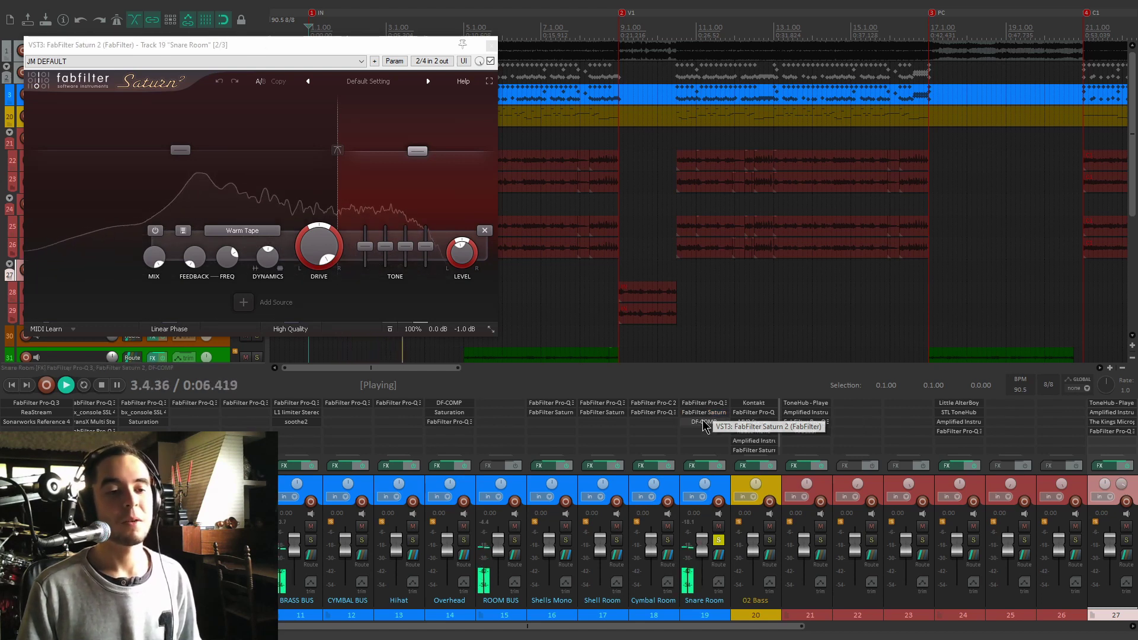
Compare Snare Room's DF-COMP in ROOMS mode bypassed and enabled during playback, closing the Saturn 2 and DF-COMP windows
left_click(704, 421)
left_click_drag(207, 44, 687, 57)
key("space")
left_click(492, 44)
key("space")
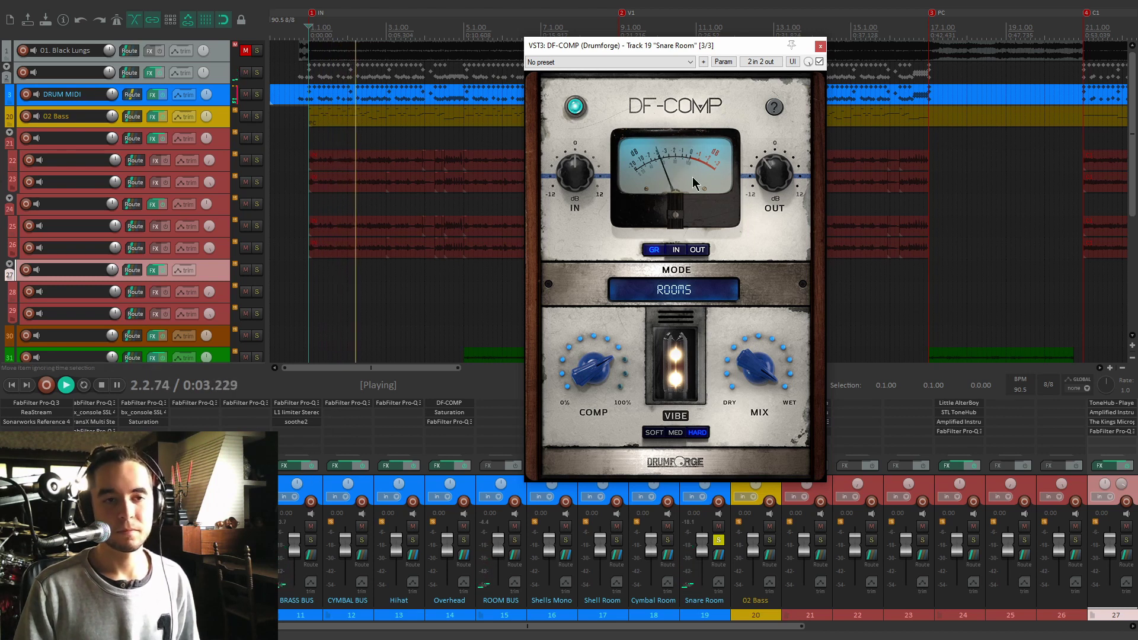
left_click(819, 62)
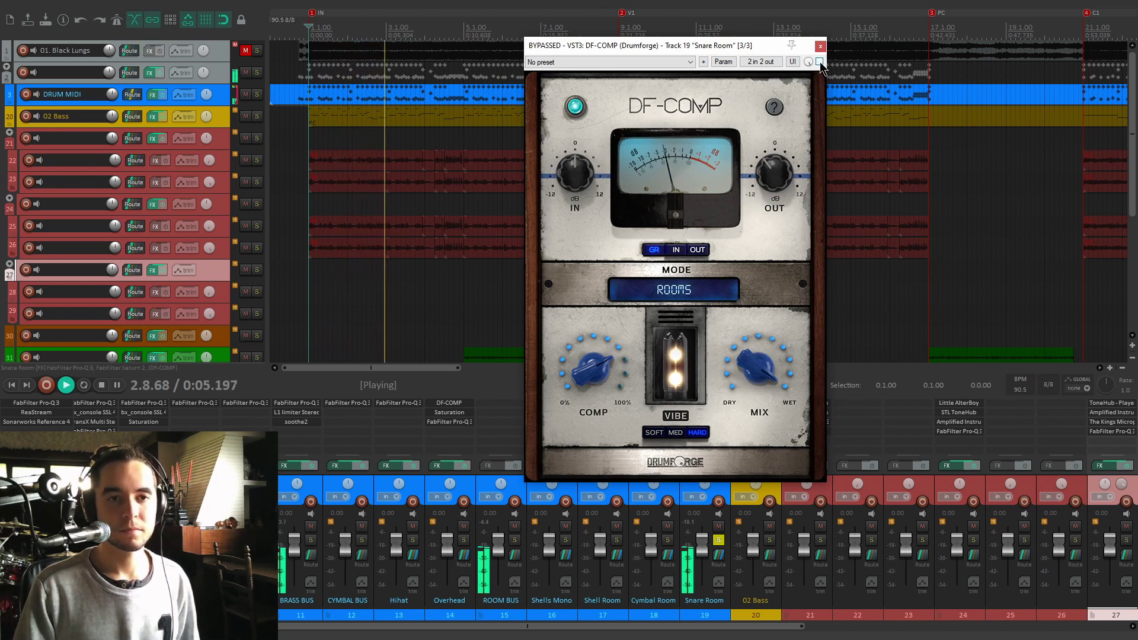
left_click(819, 61)
scroll(334, 481, "left", 2)
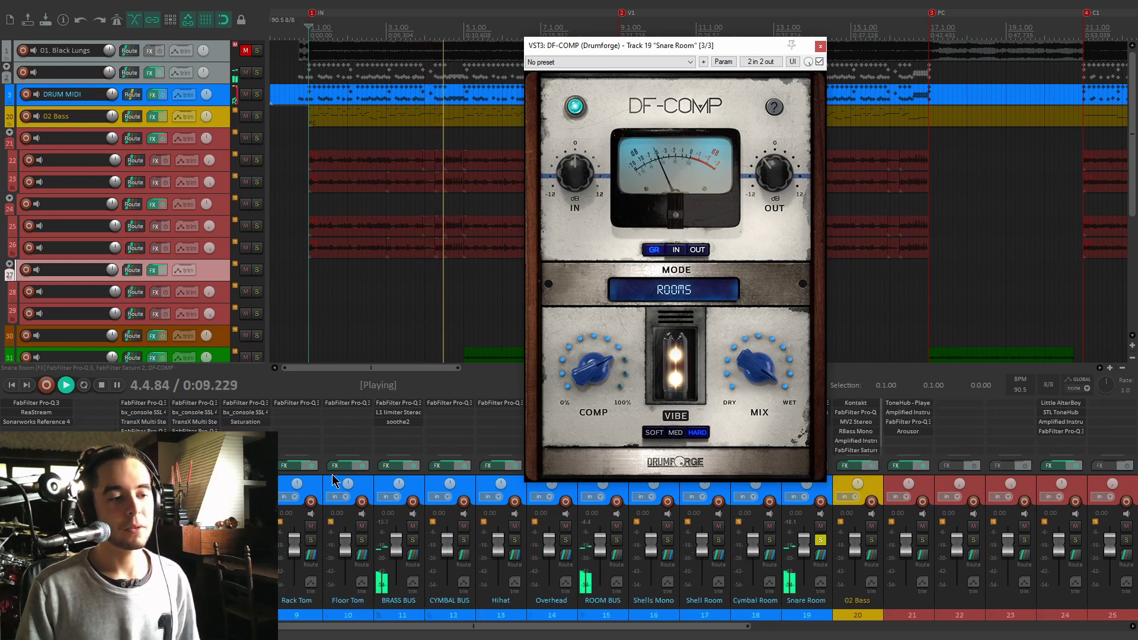
key("space")
key("space")
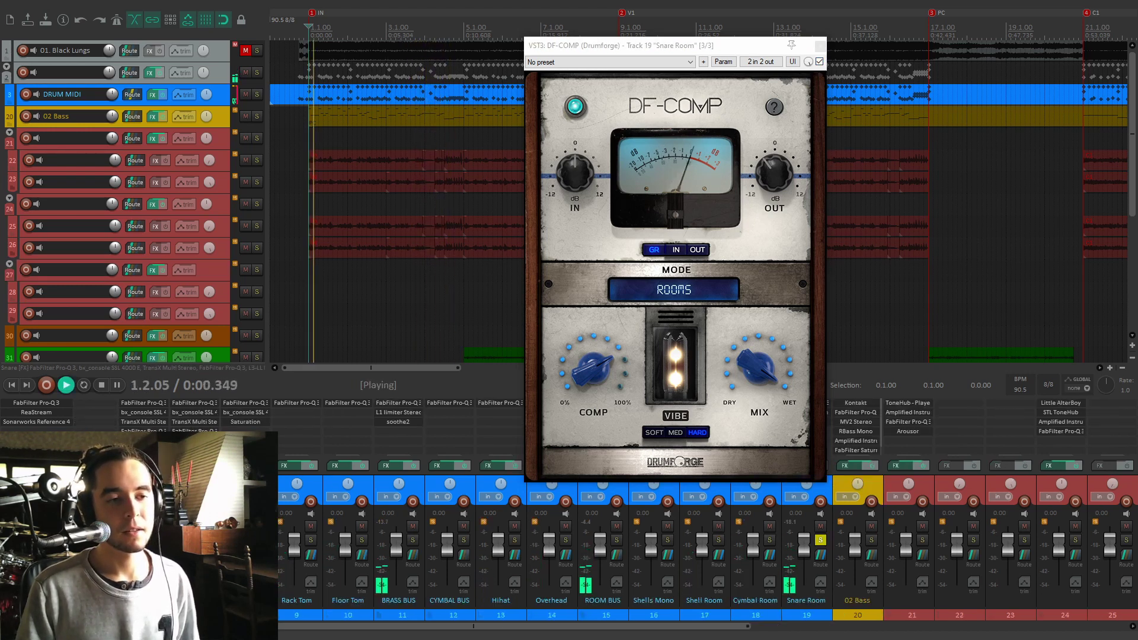
left_click(823, 48)
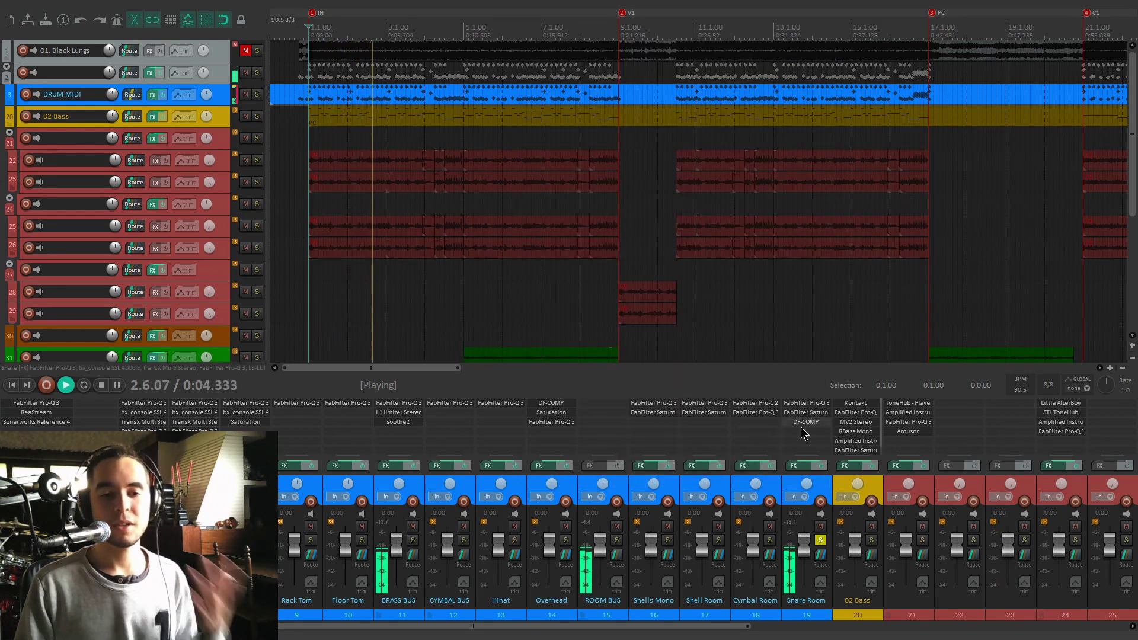
Toggle Snare Room's mute and solo during playback to compare, leaving the track unmuted and unsoloed
left_click(821, 526)
left_click(822, 540)
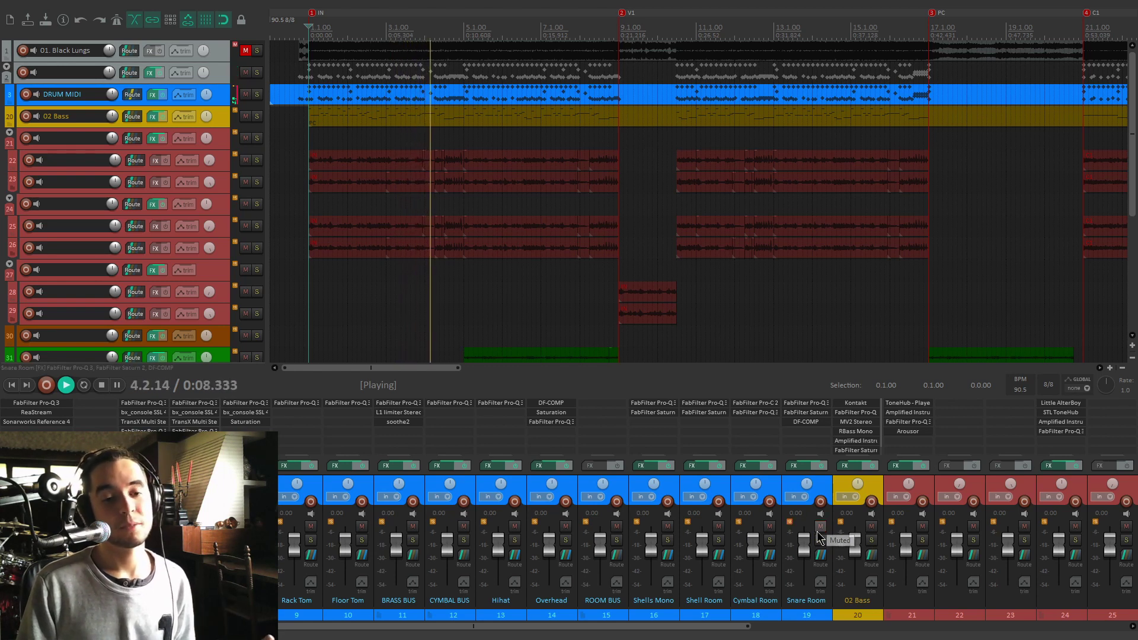
left_click(820, 526)
left_click(821, 540)
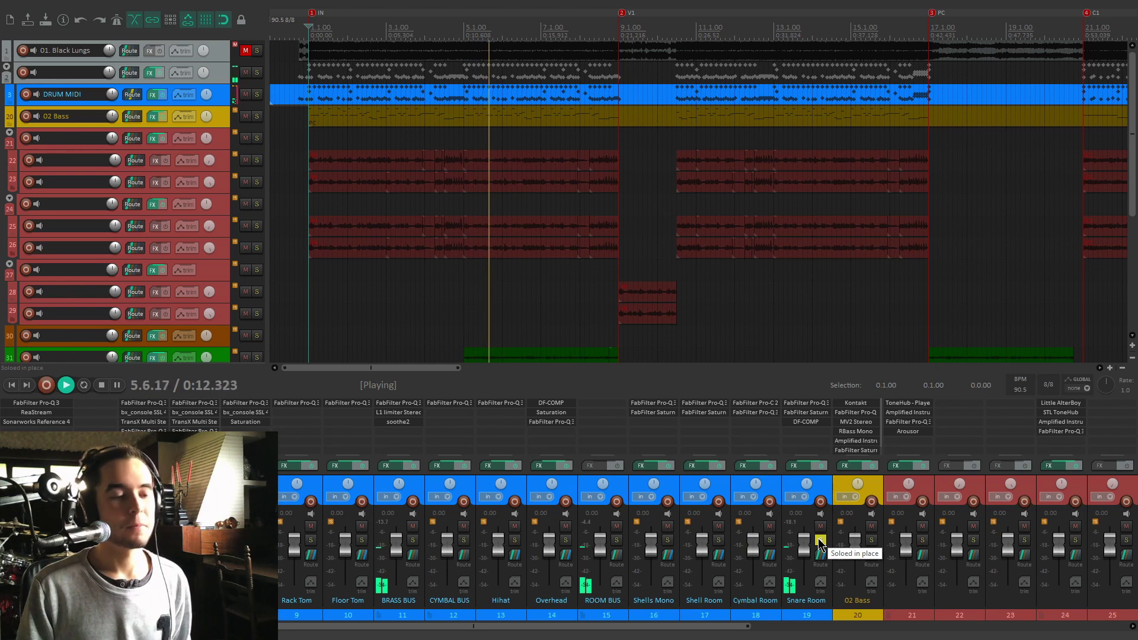
left_click(820, 540)
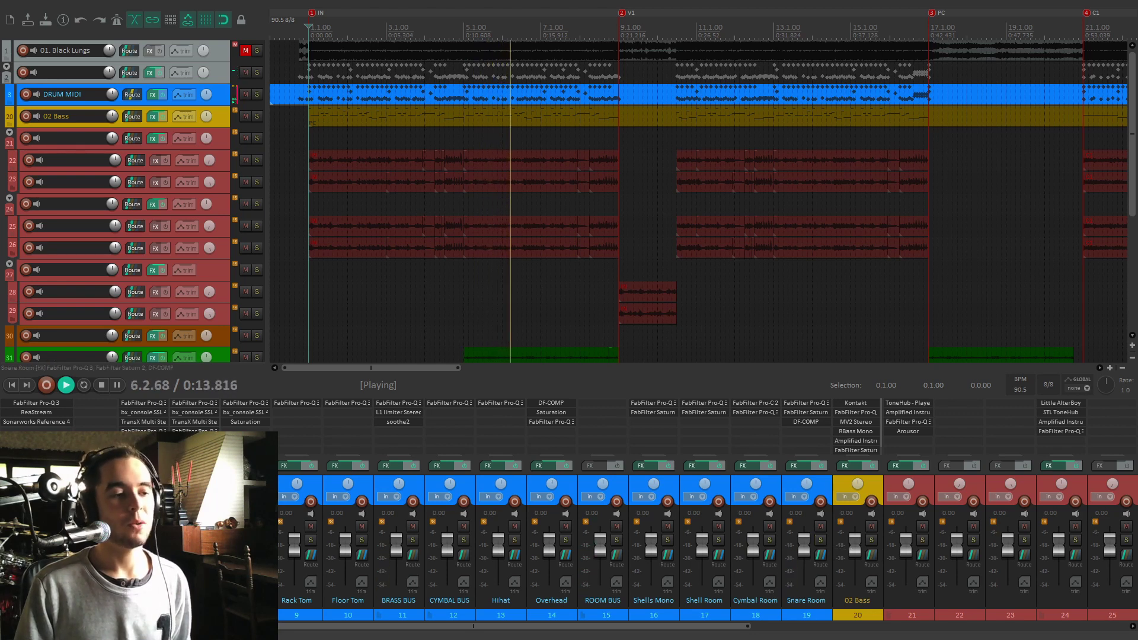
Solo the DRUM MIDI track and audition the 01 Drums folder with only the JW BG-Drums effect active
left_click(256, 96)
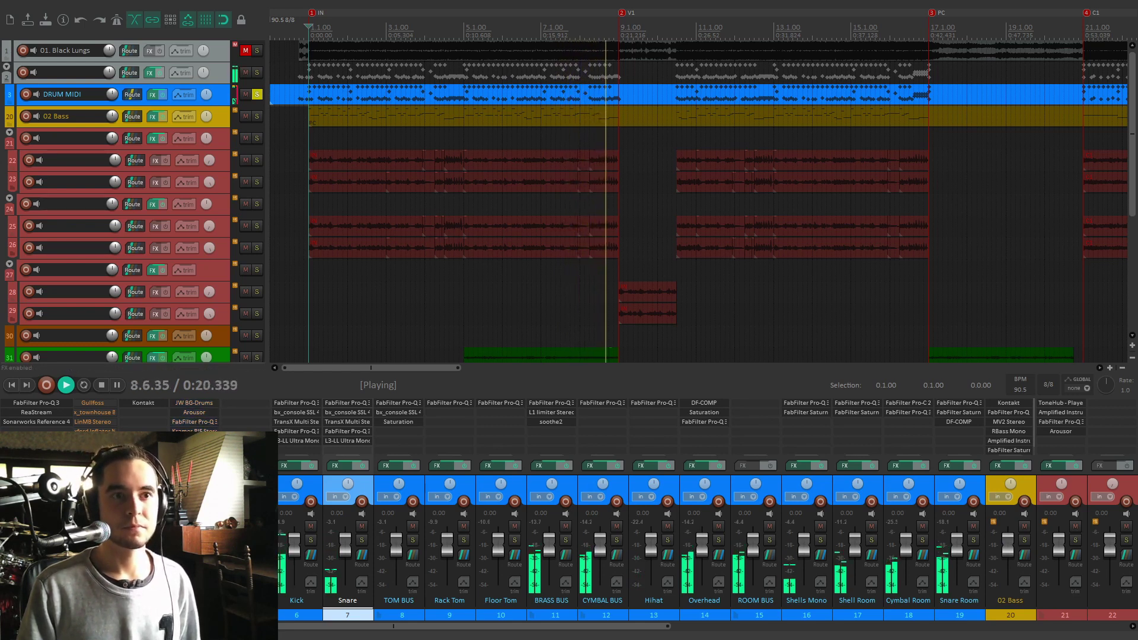
key("space")
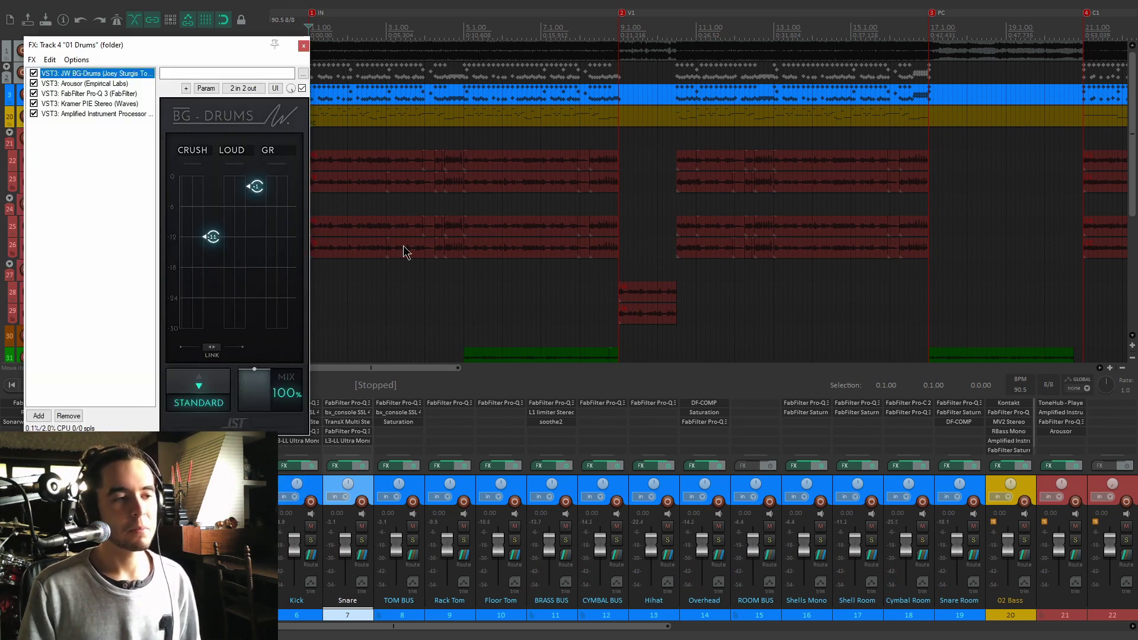
left_click_drag(193, 57, 523, 82)
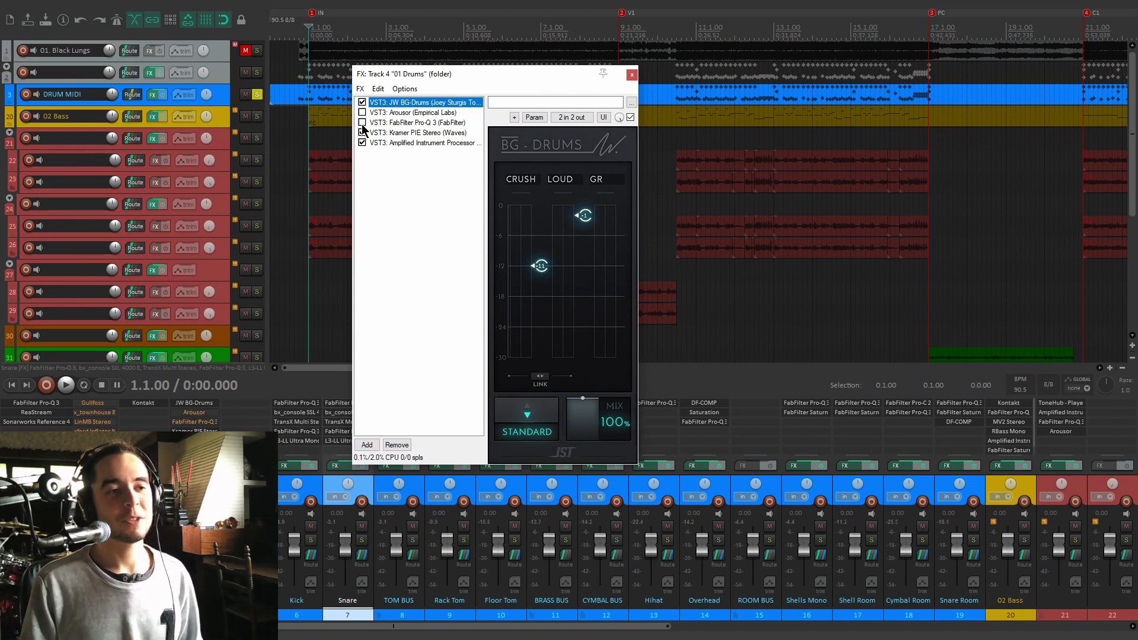
left_click_drag(441, 81, 444, 81)
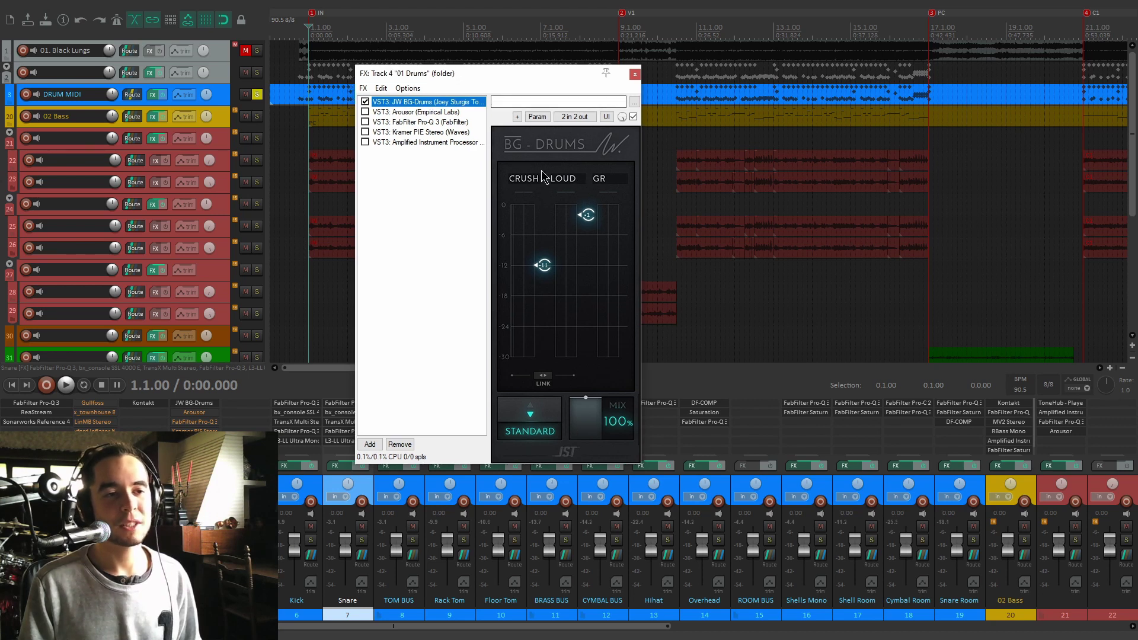
key("space")
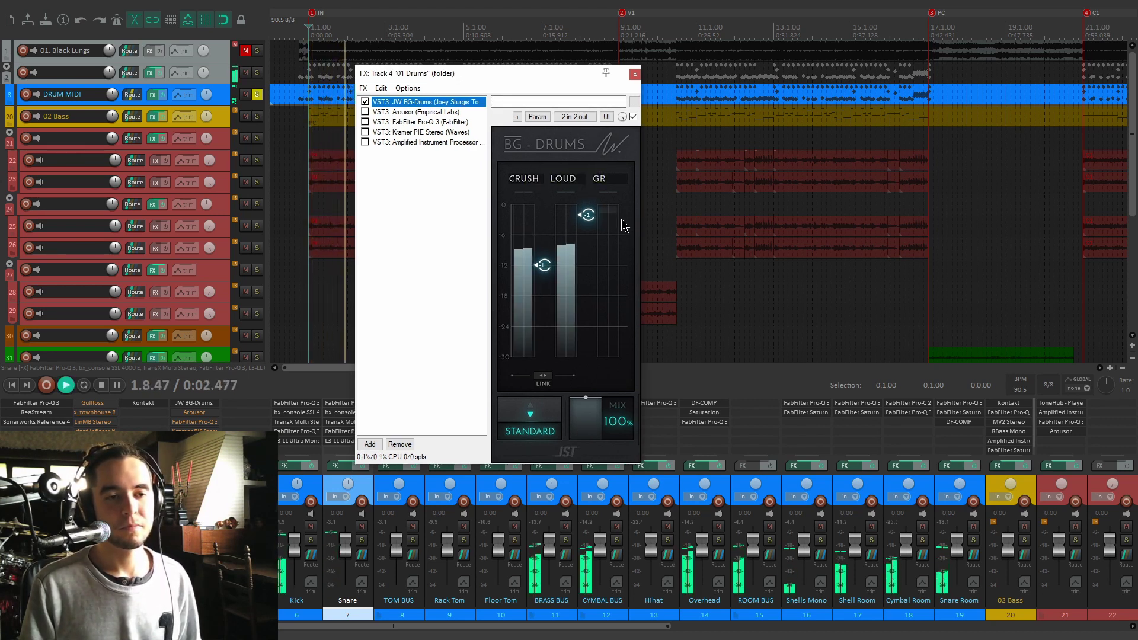
key("space")
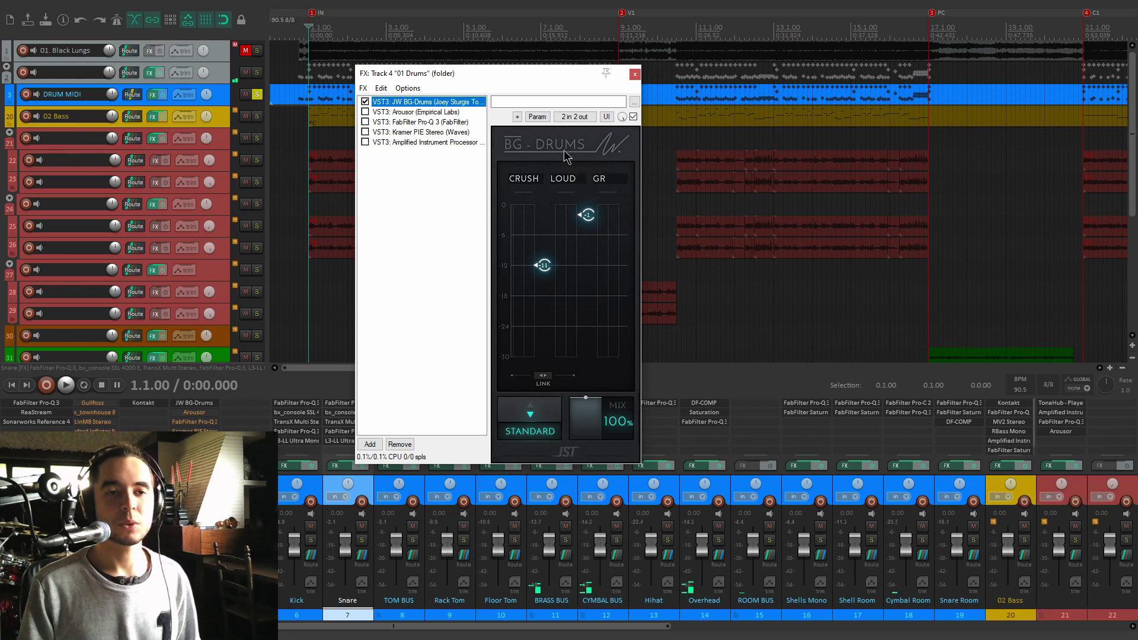
Enable Arousor on the 01 Drums folder and compare it bypassed and active during playback
left_click(431, 112)
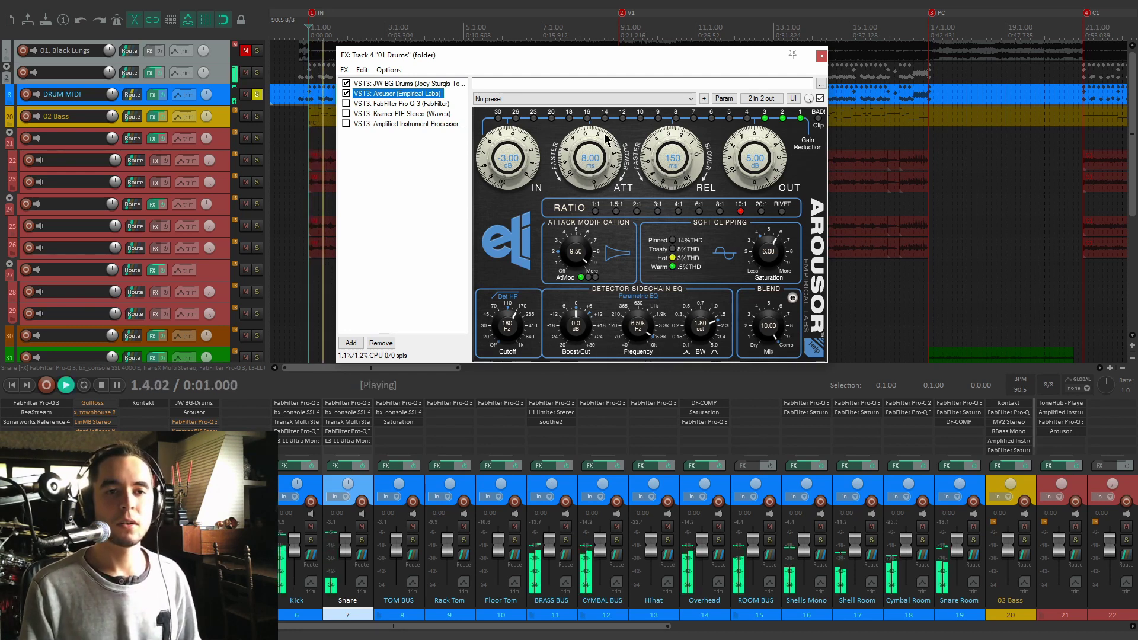
left_click(822, 98)
left_click(821, 99)
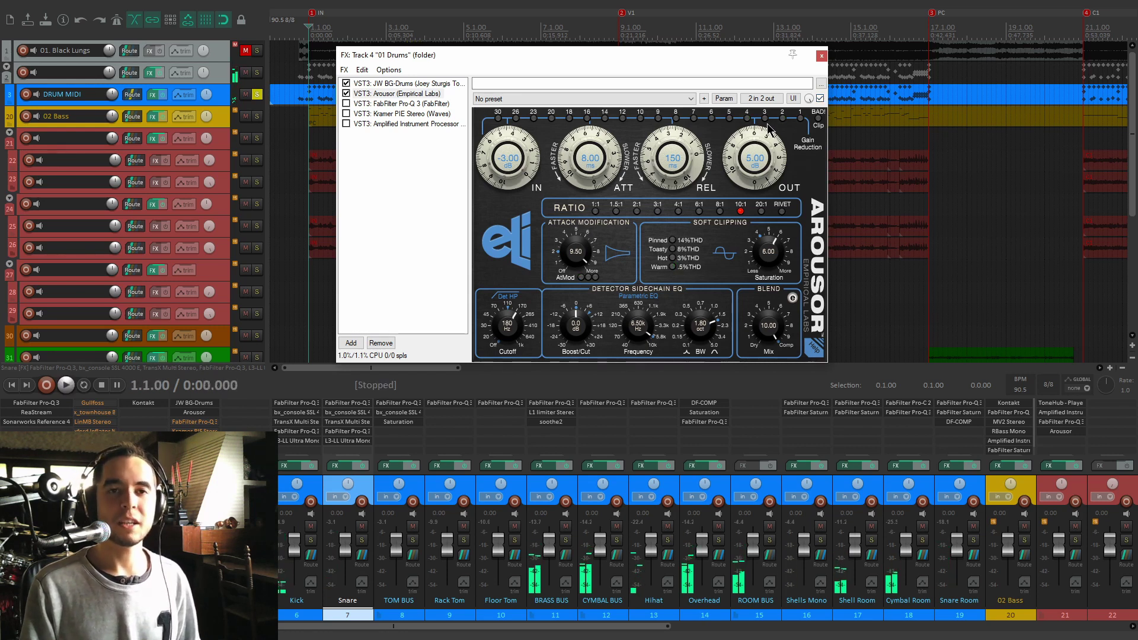
Show FabFilter Pro-Q 3 in the 01 Drums effects chain and enable it
left_click(375, 104)
left_click(346, 104)
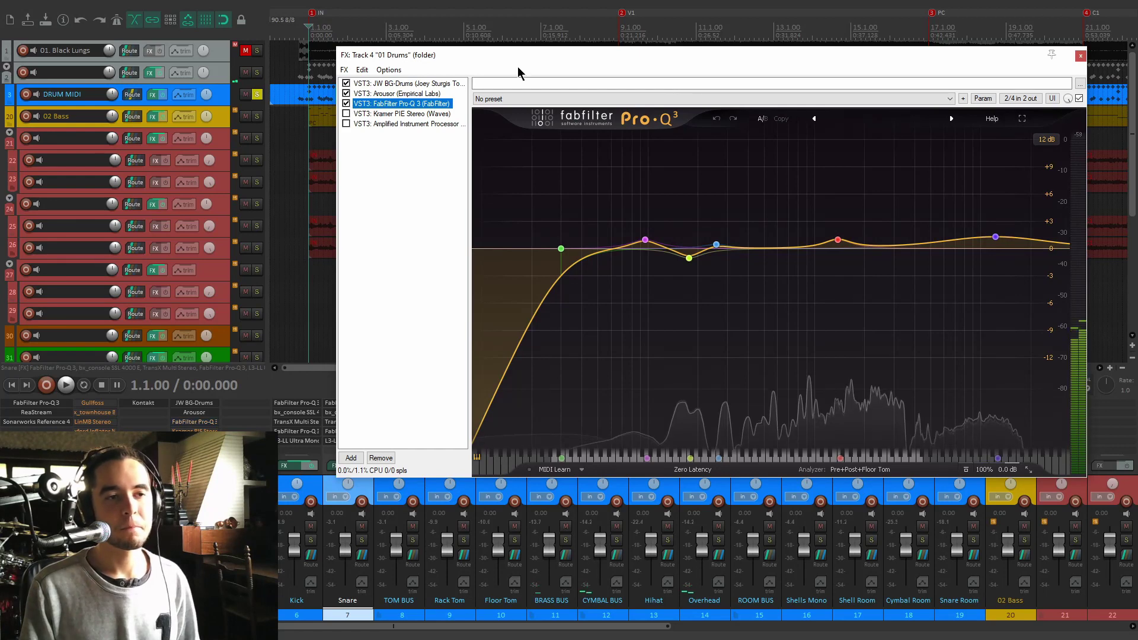
left_click_drag(542, 61, 515, 56)
Inspect the Pro-Q 3 bands on the drum bus and audition the 1380.6 Hz boost during playback
mouse_move(666, 255)
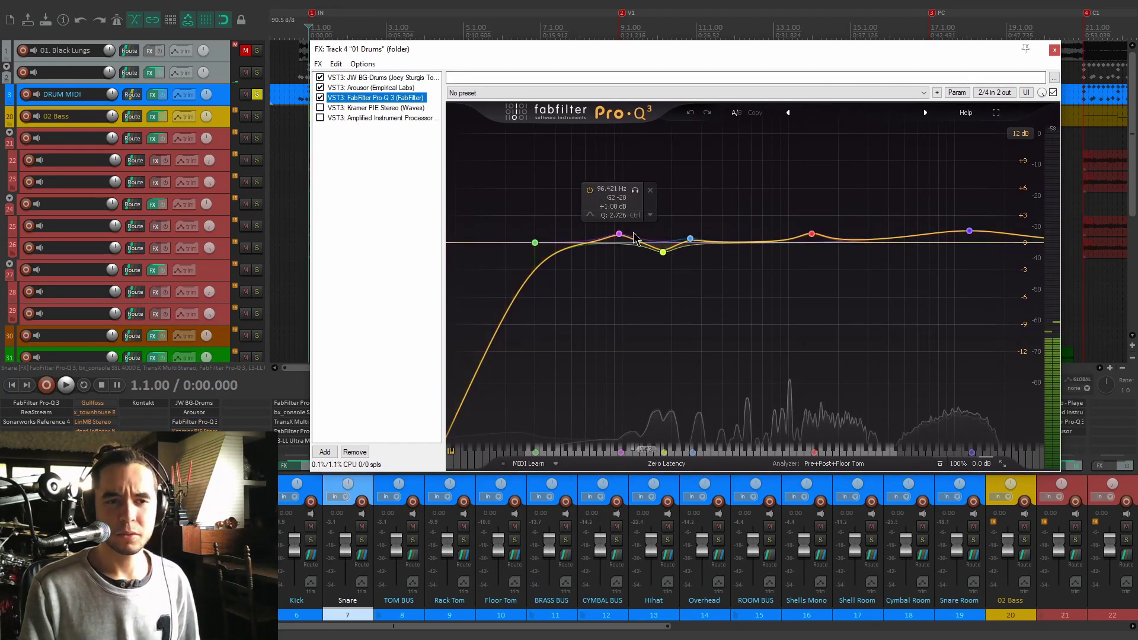
mouse_move(811, 244)
key("space")
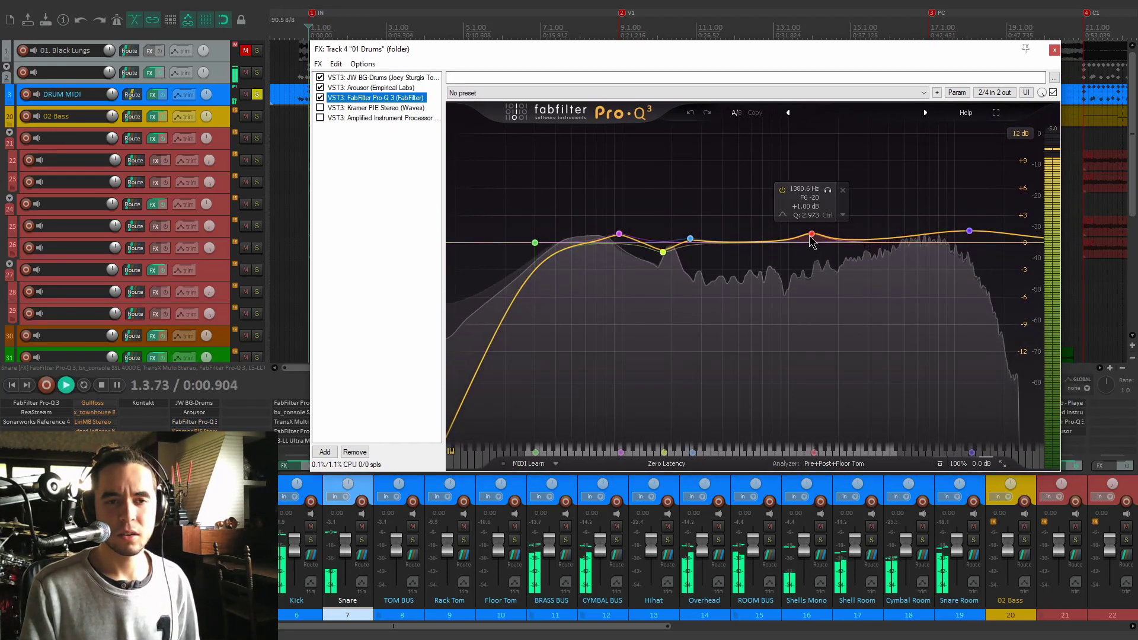
left_click(827, 191)
left_click(828, 191)
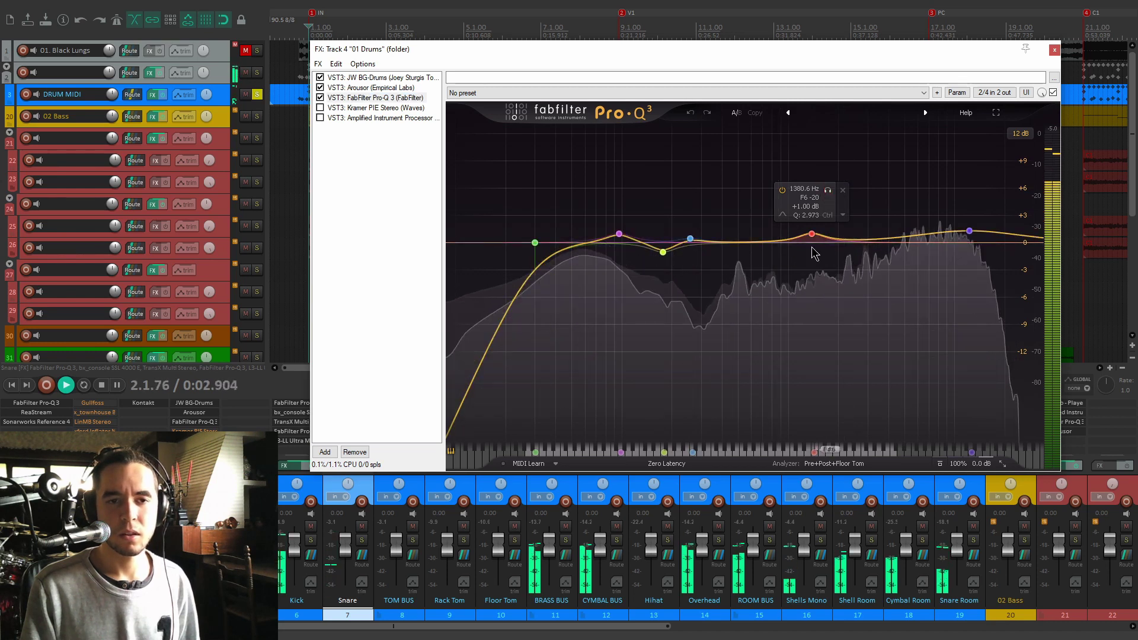
key("space")
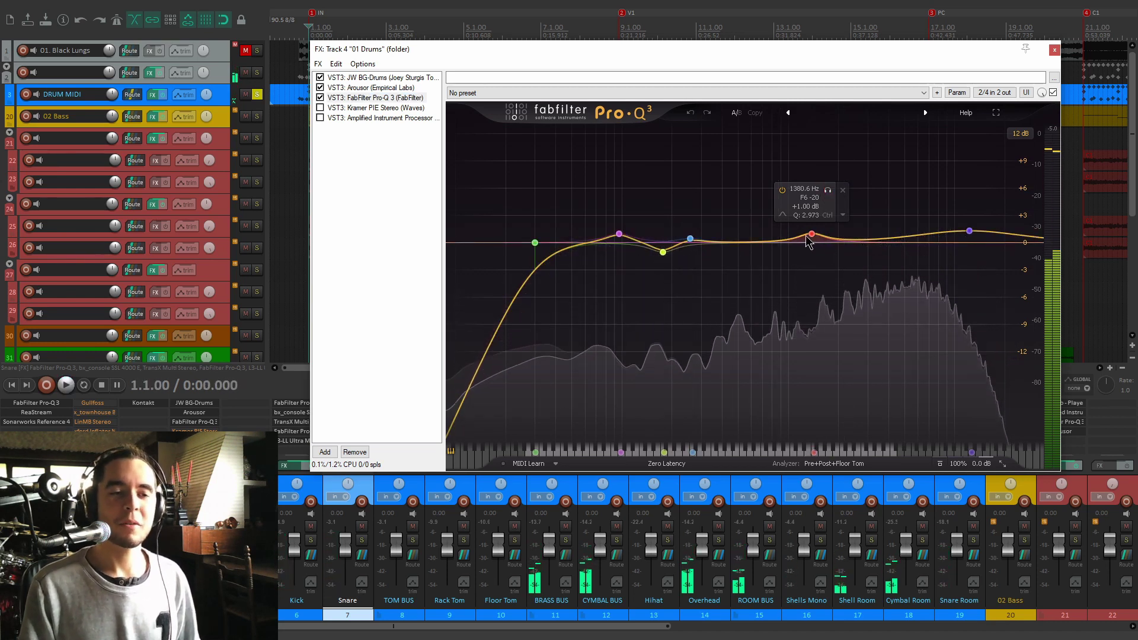
mouse_move(620, 241)
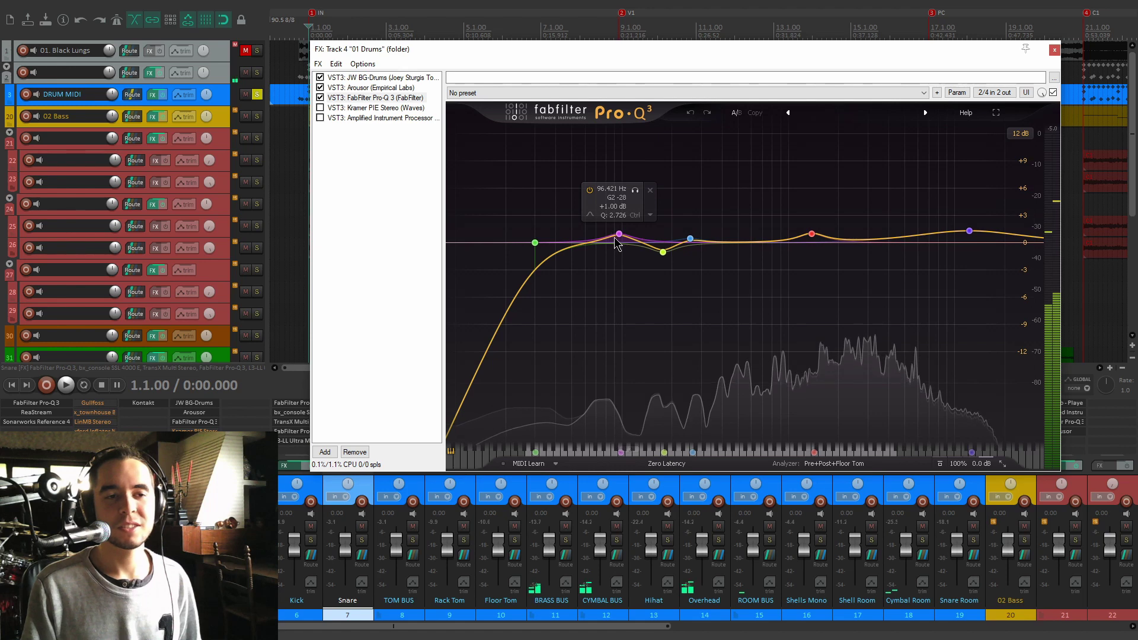
mouse_move(970, 237)
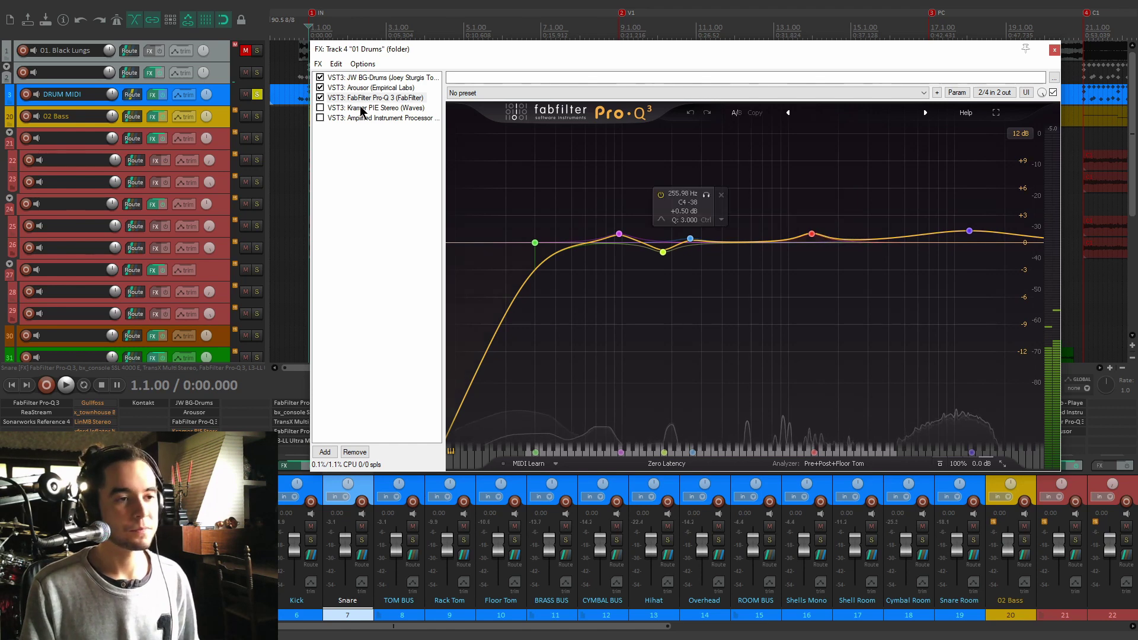
Enable Kramer PIE Stereo on the 01 Drums folder and audition the drums through it
left_click(333, 109)
key("space")
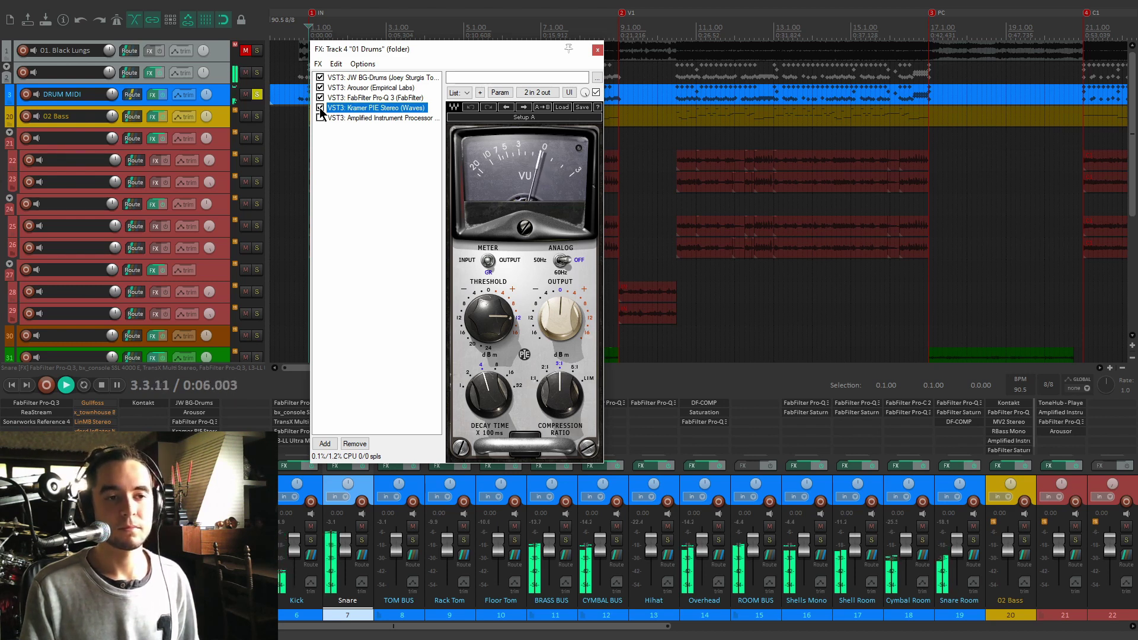
key("space")
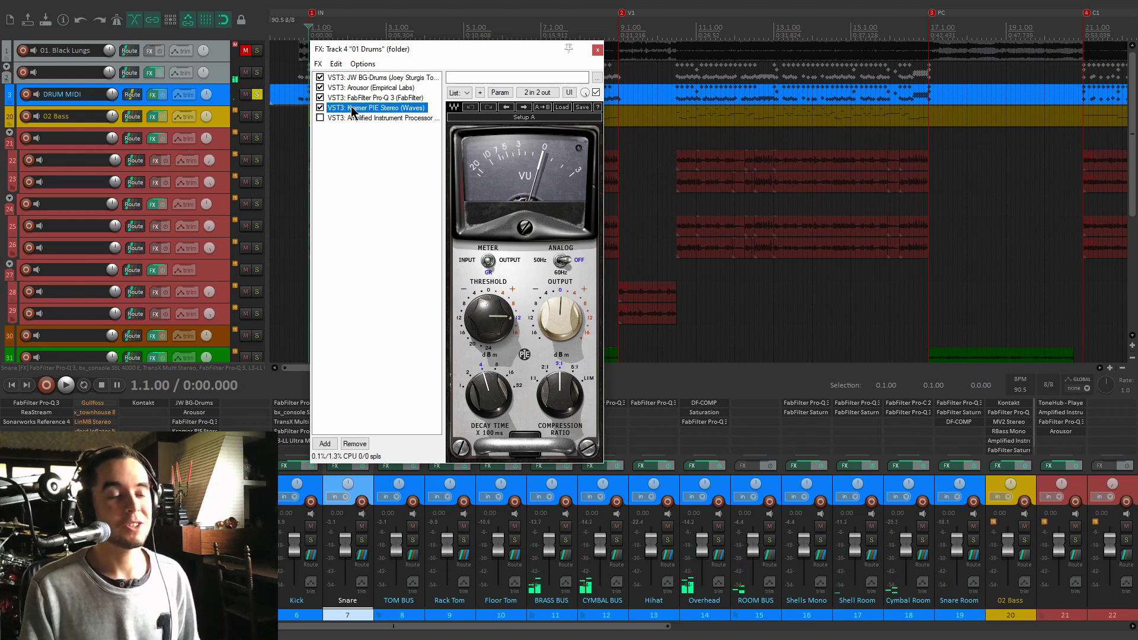
Review the settings of JW BG-Drums, Arousor and Kramer PIE Stereo in the drum bus chain
left_click(368, 80)
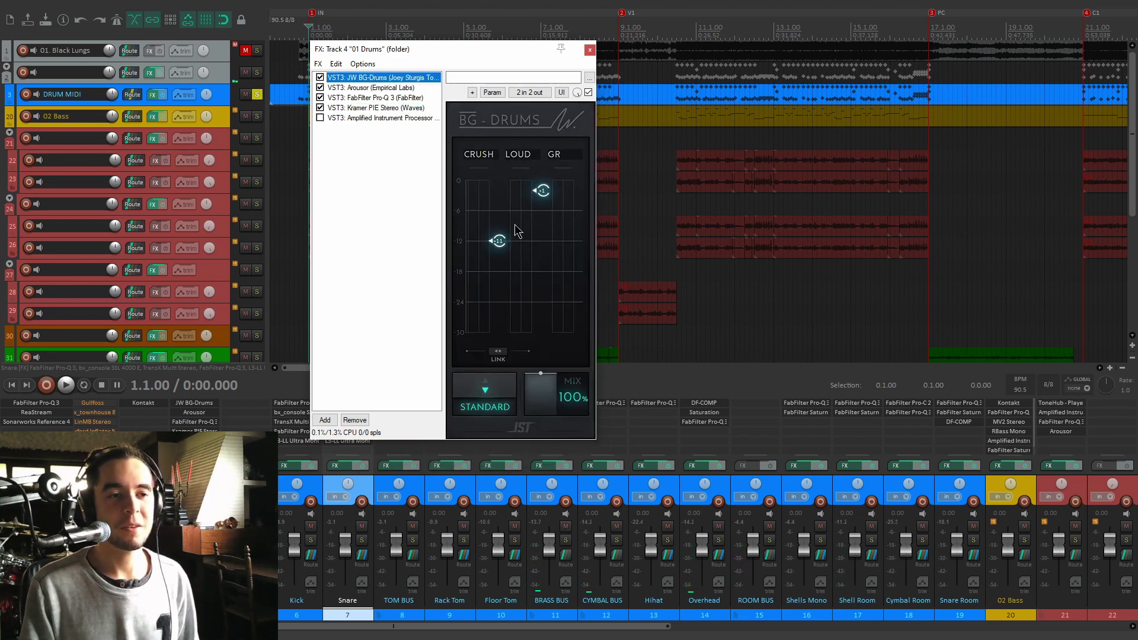
left_click(384, 88)
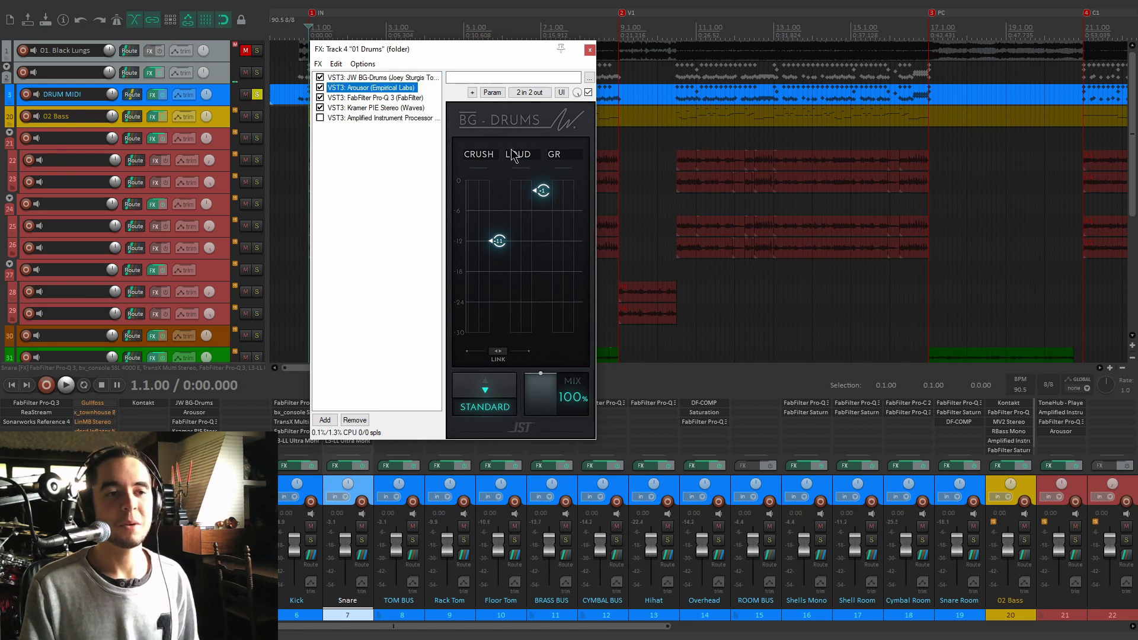
left_click(408, 111)
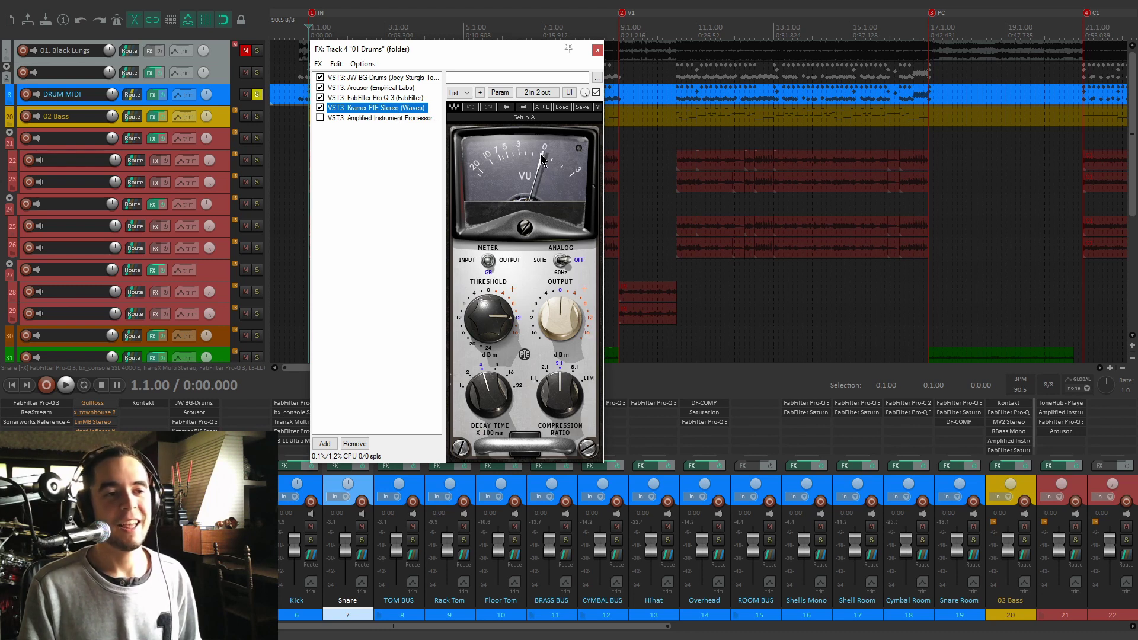
Enable Amplified Instrument Processor on the 01 Drums folder, compare it bypassed and active during playback, and close the effects window
left_click(399, 118)
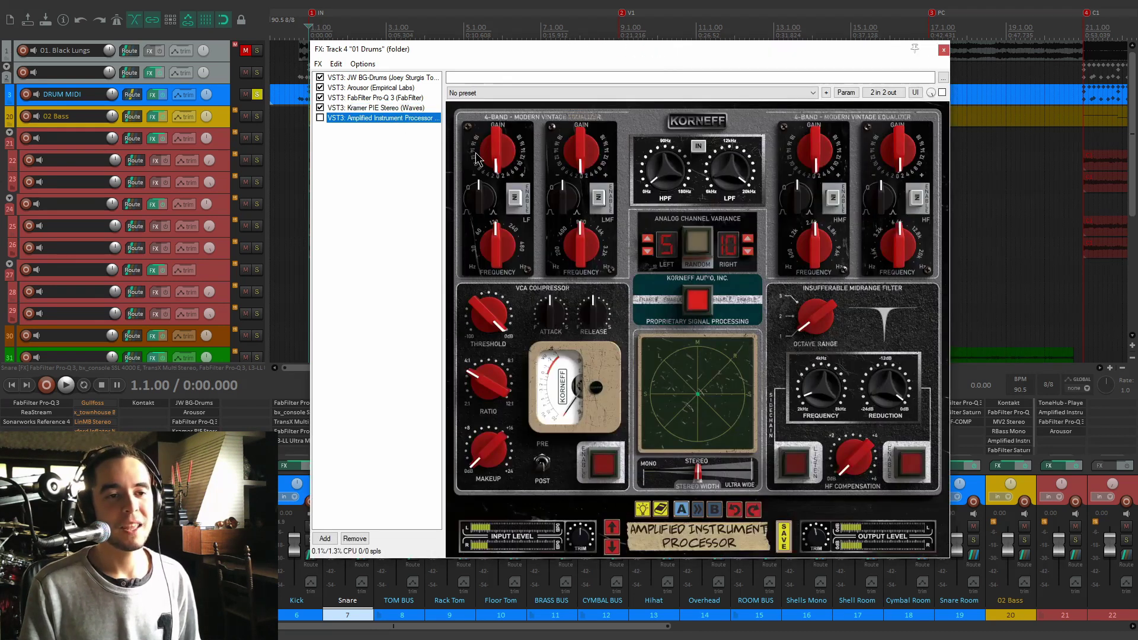
left_click_drag(632, 53, 614, 37)
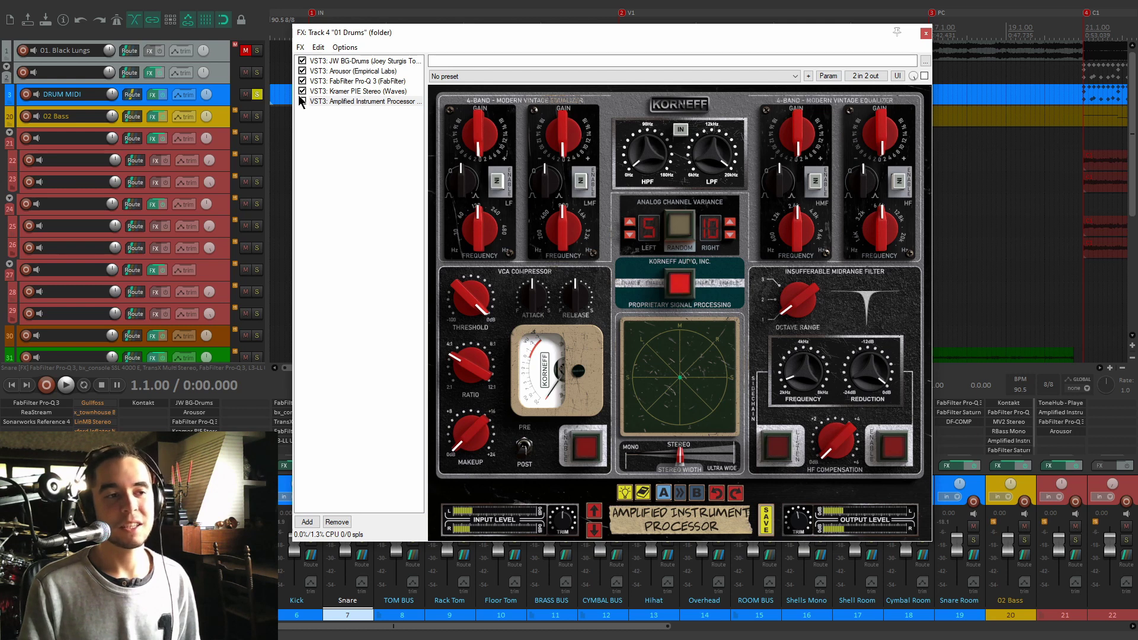
key("space")
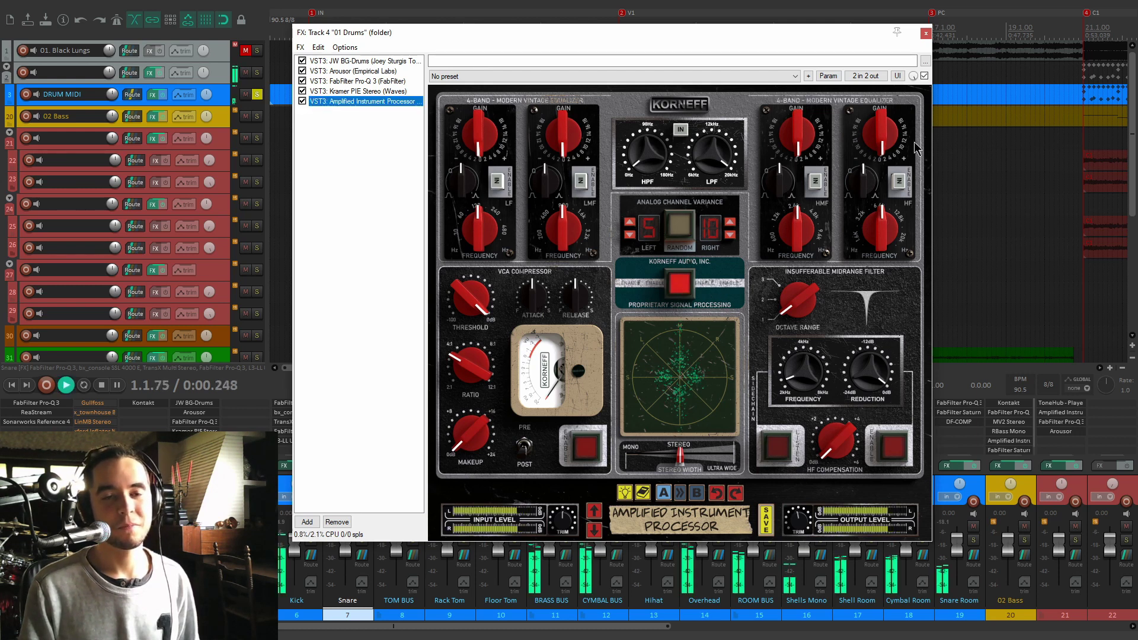
left_click(924, 76)
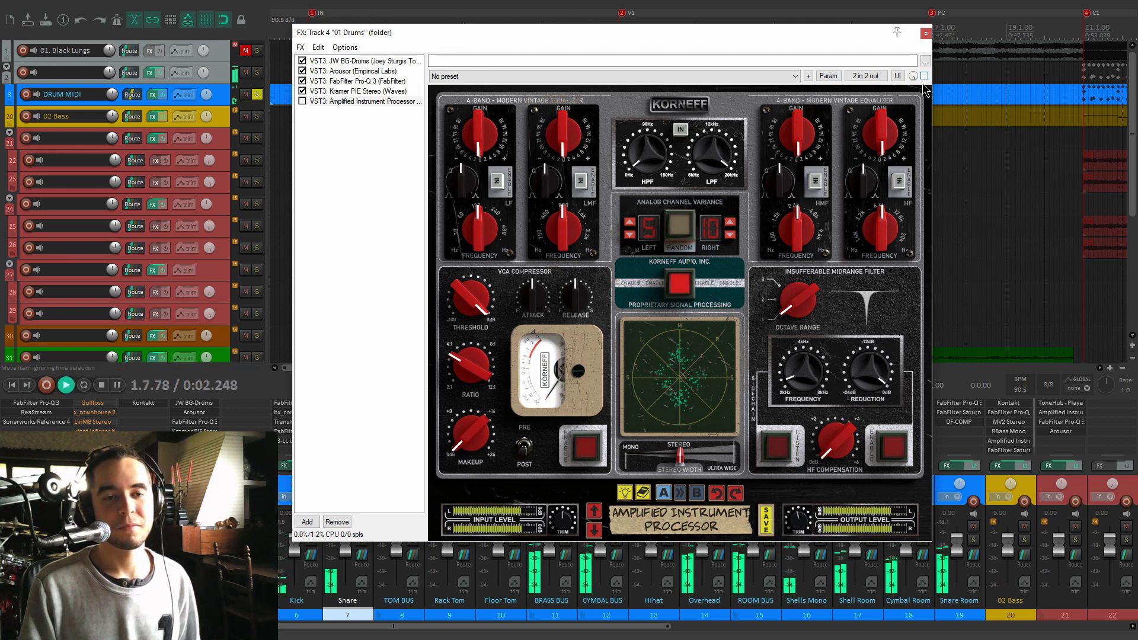
left_click(924, 76)
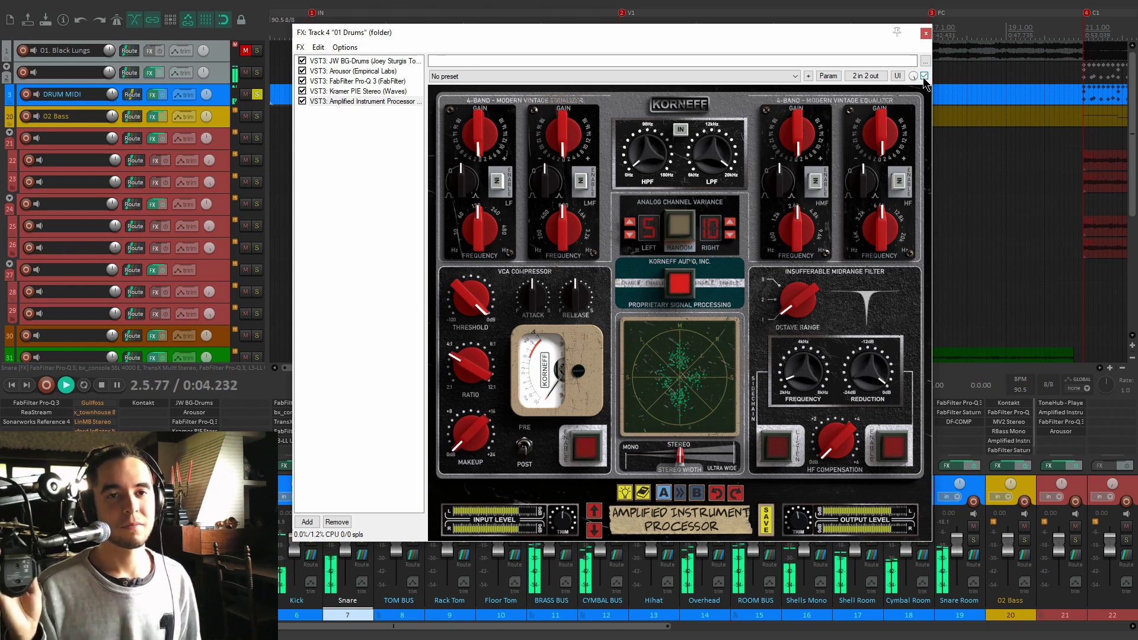
left_click(924, 76)
left_click(924, 76)
key("space")
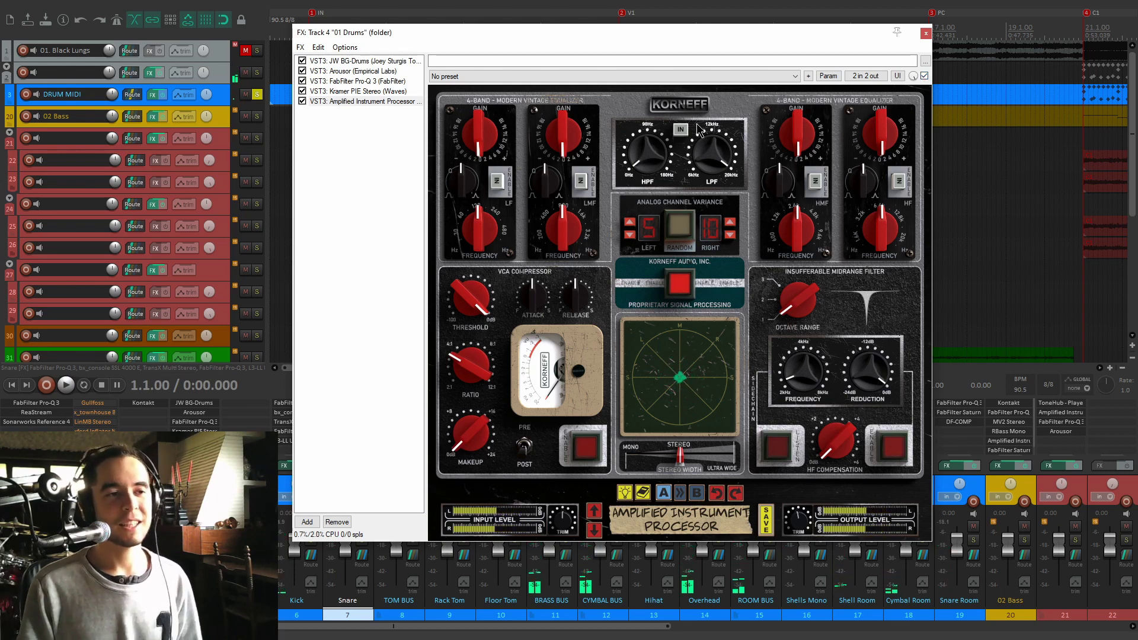
left_click(925, 34)
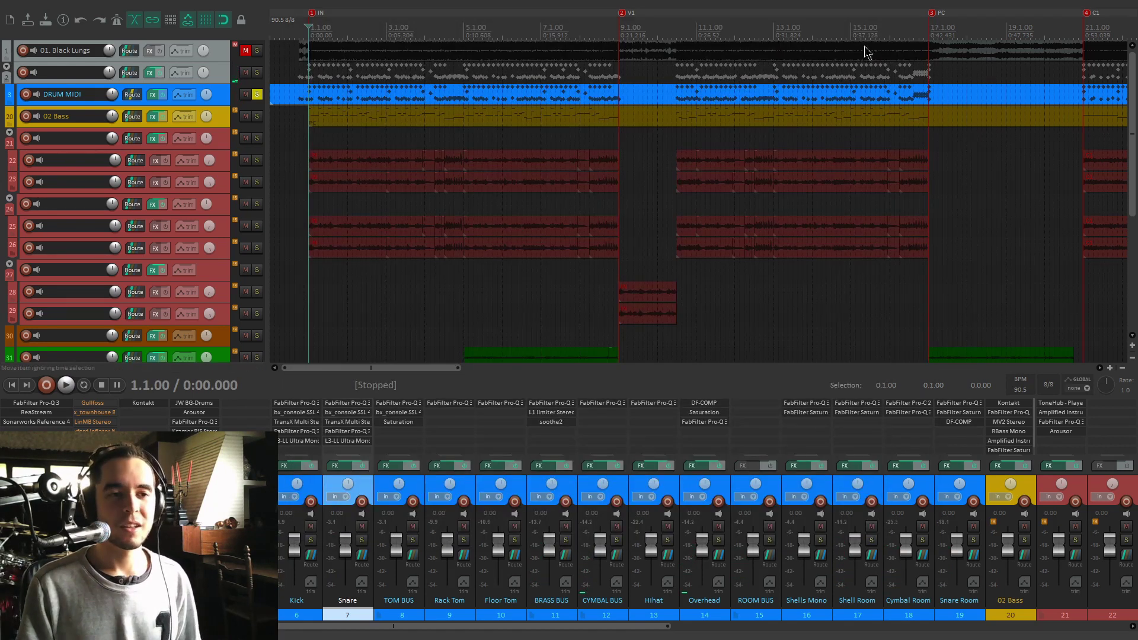
Unsolo the DRUM MIDI track and play back the full mix briefly
left_click(257, 96)
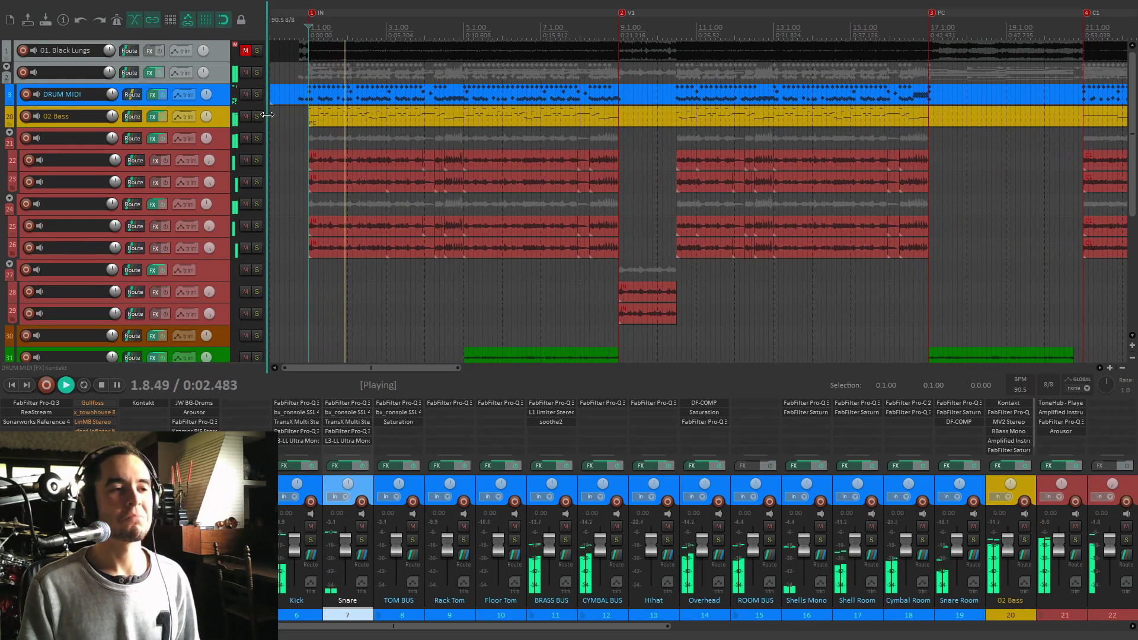
key("space")
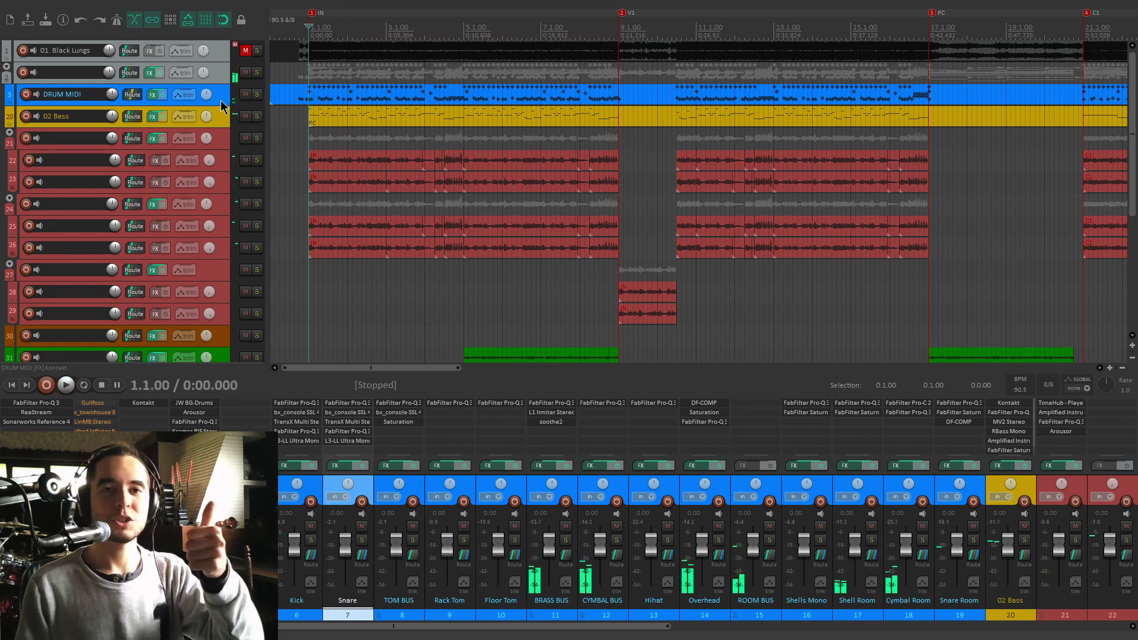
Solo the 02 Bass track and audition it with its Kontakt EUROBASS II instrument open
left_click(221, 102)
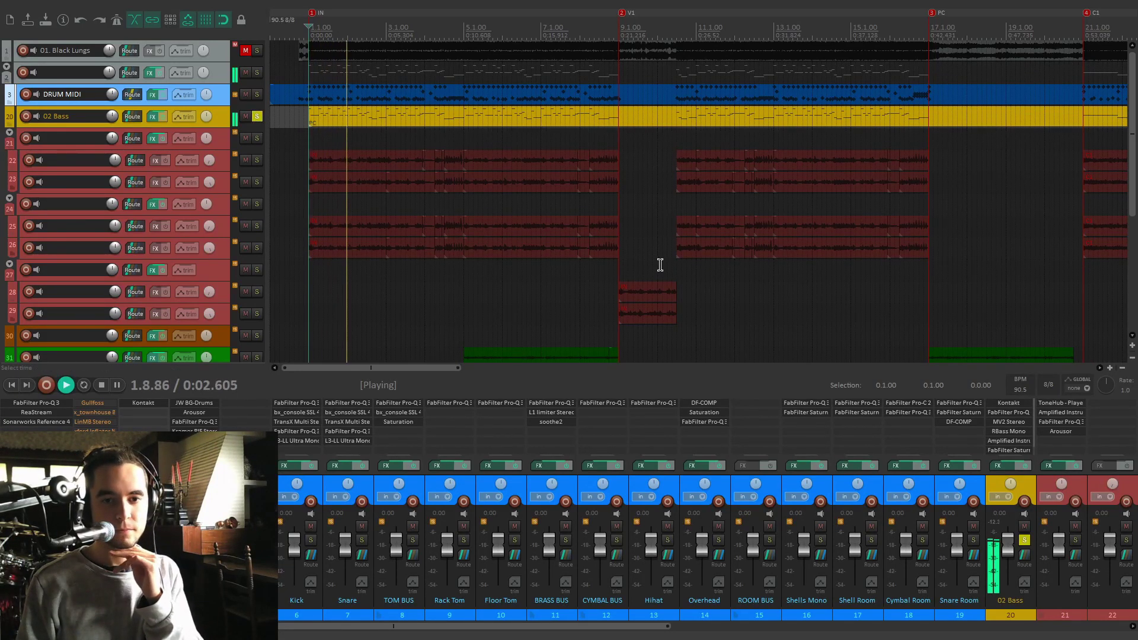
key("space")
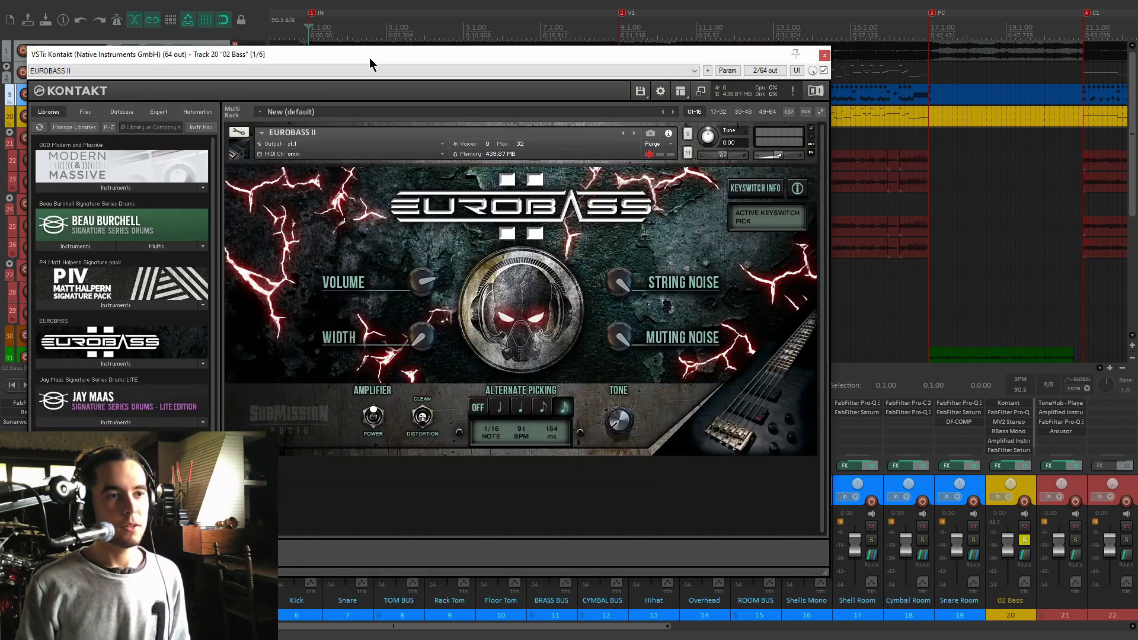
left_click_drag(368, 58, 626, 40)
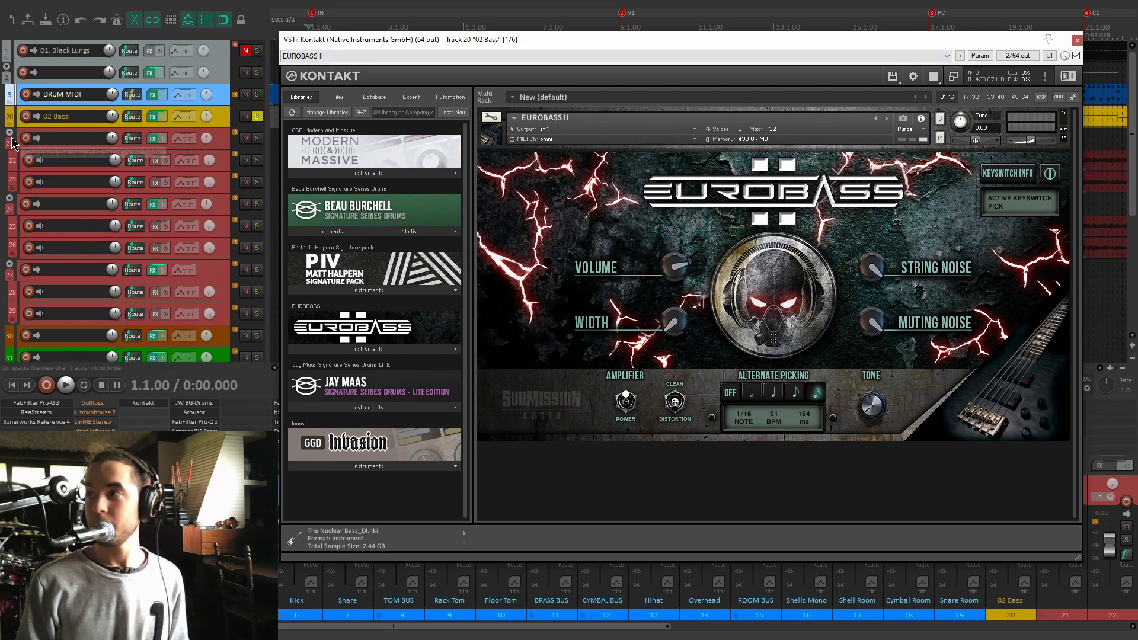
key("space")
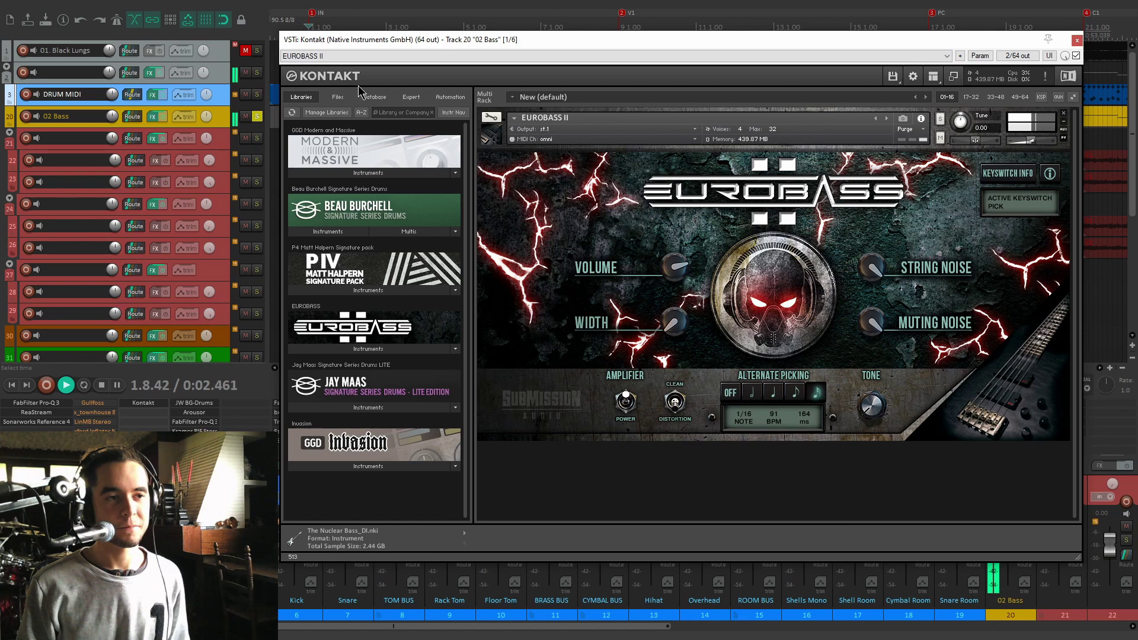
Bypass every effect except Kontakt in the 02 Bass effects chain and play the raw bass sound
left_click(153, 116)
left_click_drag(273, 137, 479, 74)
left_click(359, 101)
left_click(359, 112)
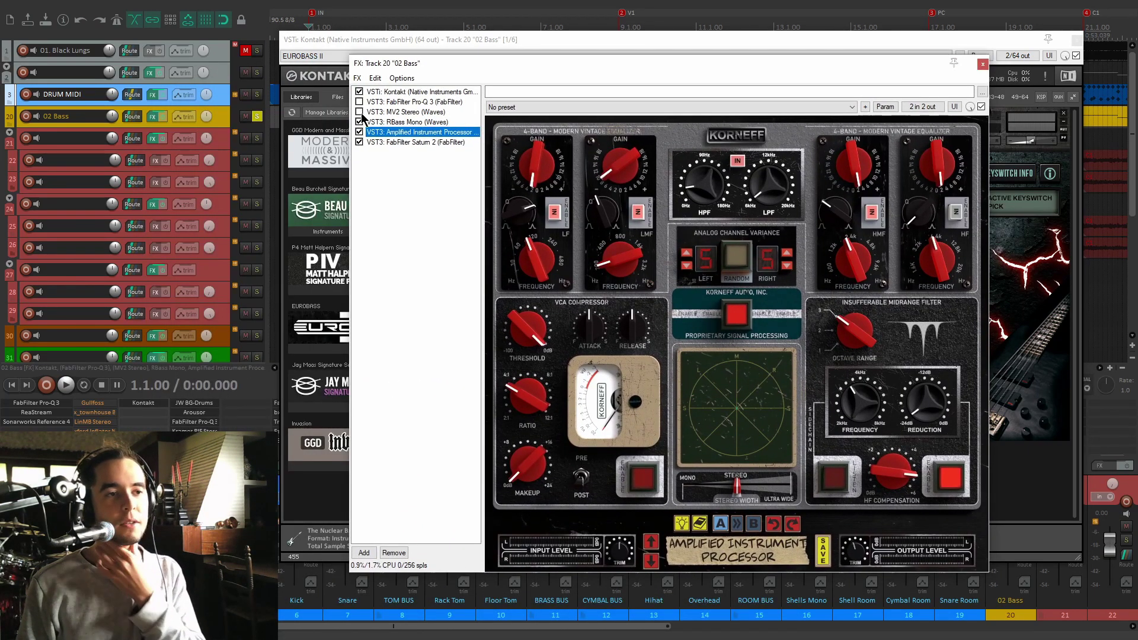
key("space")
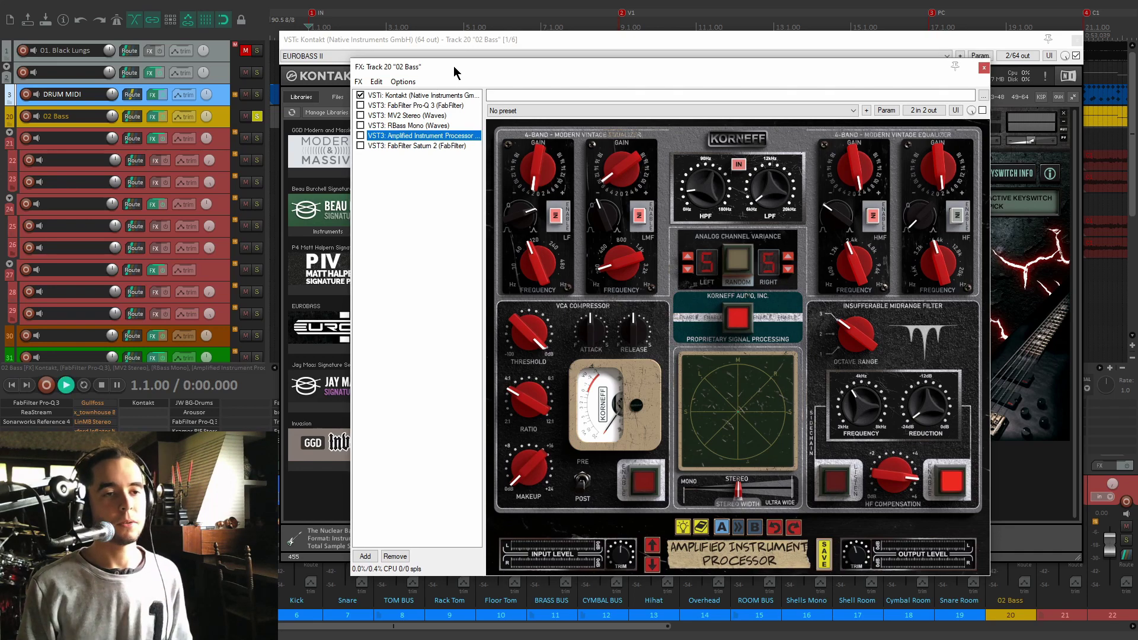
Stop playback and enable FabFilter Pro-Q 3 in the 02 Bass effects chain
mouse_move(454, 66)
left_mouse_down()
mouse_move(481, 65)
mouse_move(267, 56)
mouse_move(381, 42)
mouse_move(464, 68)
left_mouse_up()
key("space")
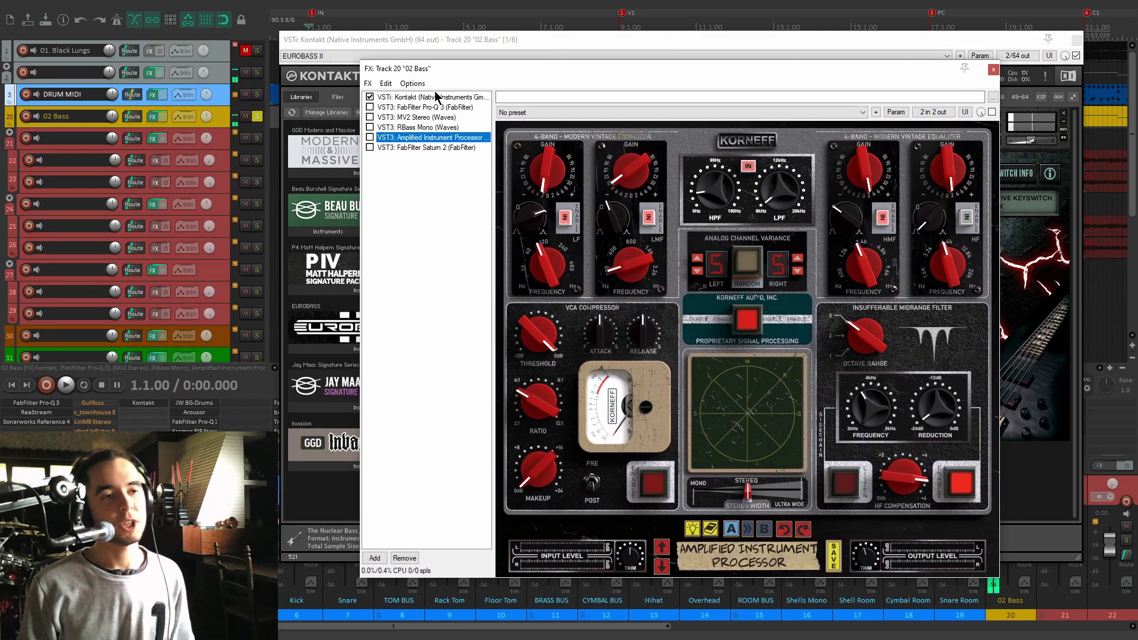
left_click(432, 109)
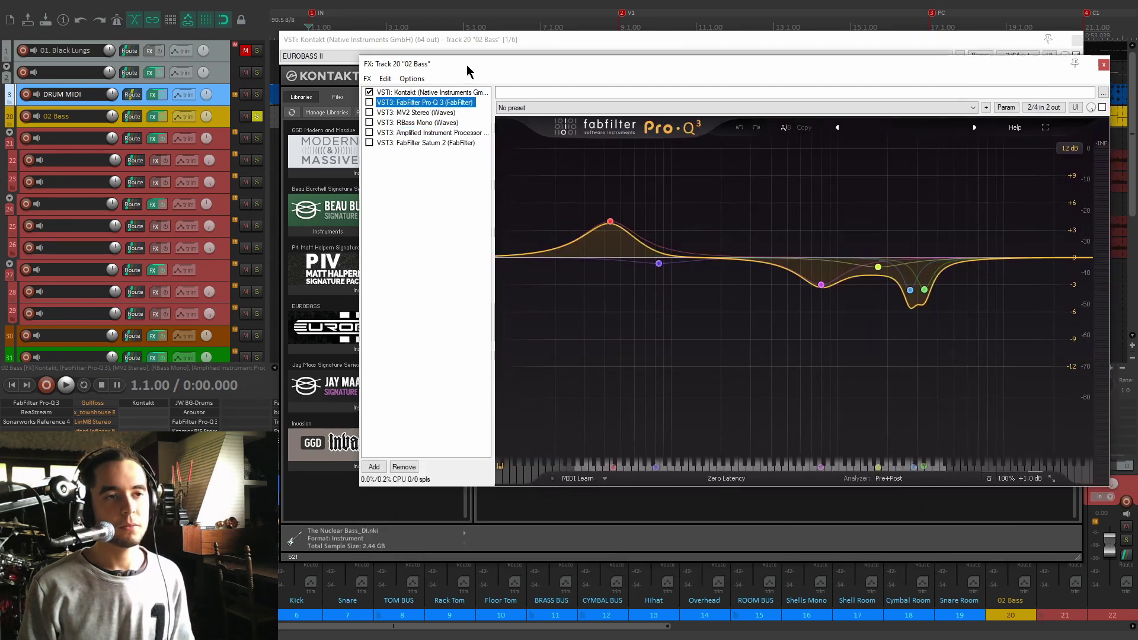
left_click_drag(484, 67, 446, 79)
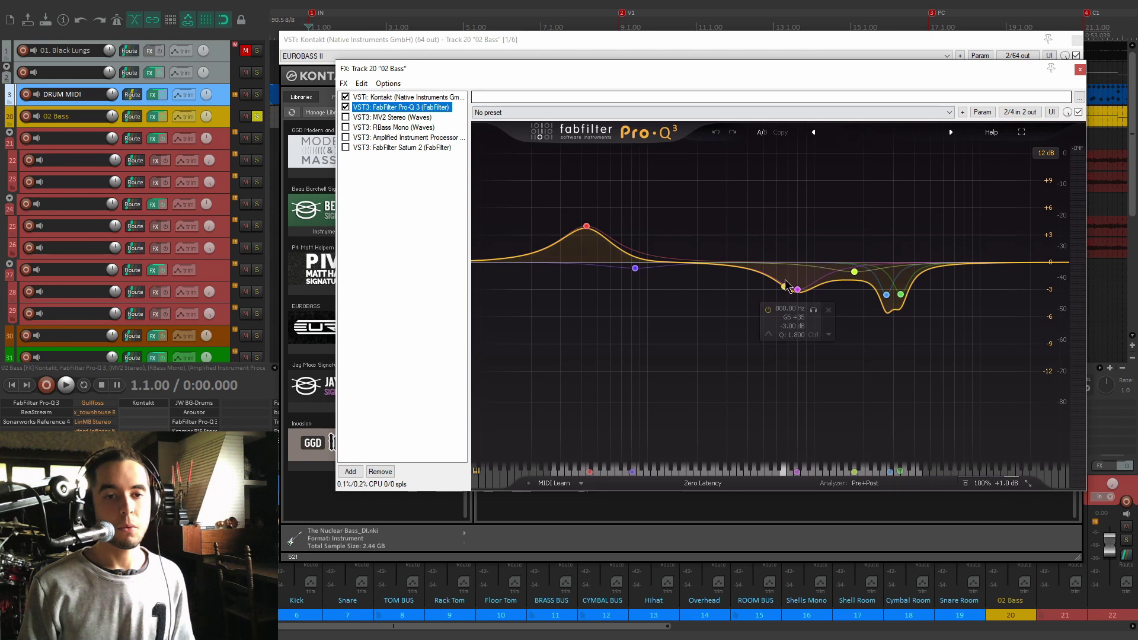
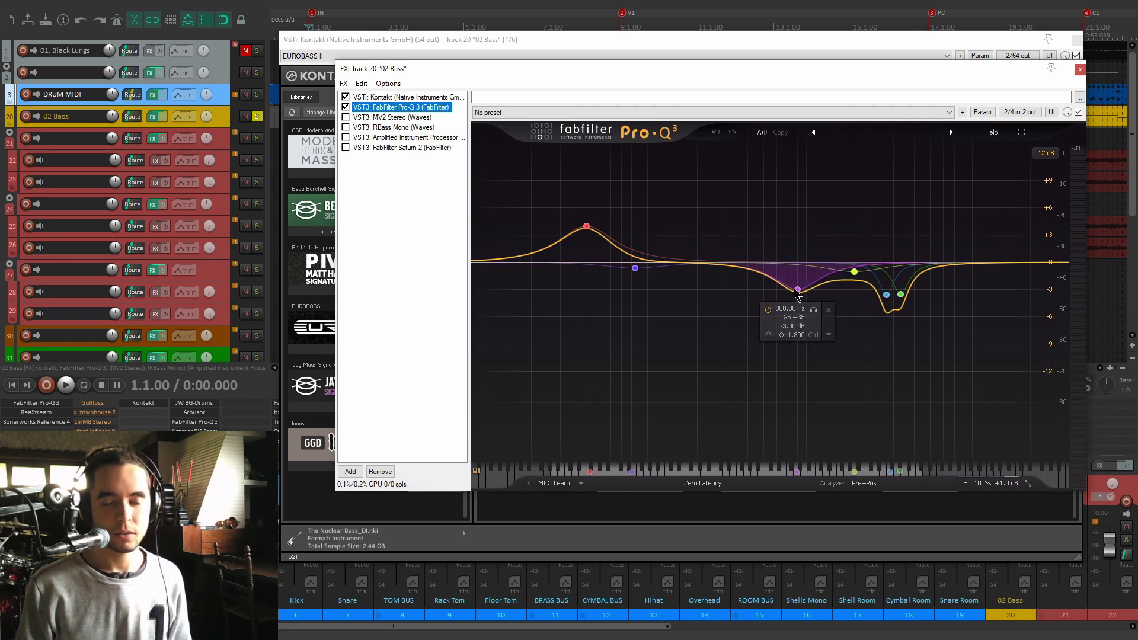
Compare the bass with FabFilter Pro-Q 3 bypassed and active during playback, and inspect its low-frequency boost band
key("space")
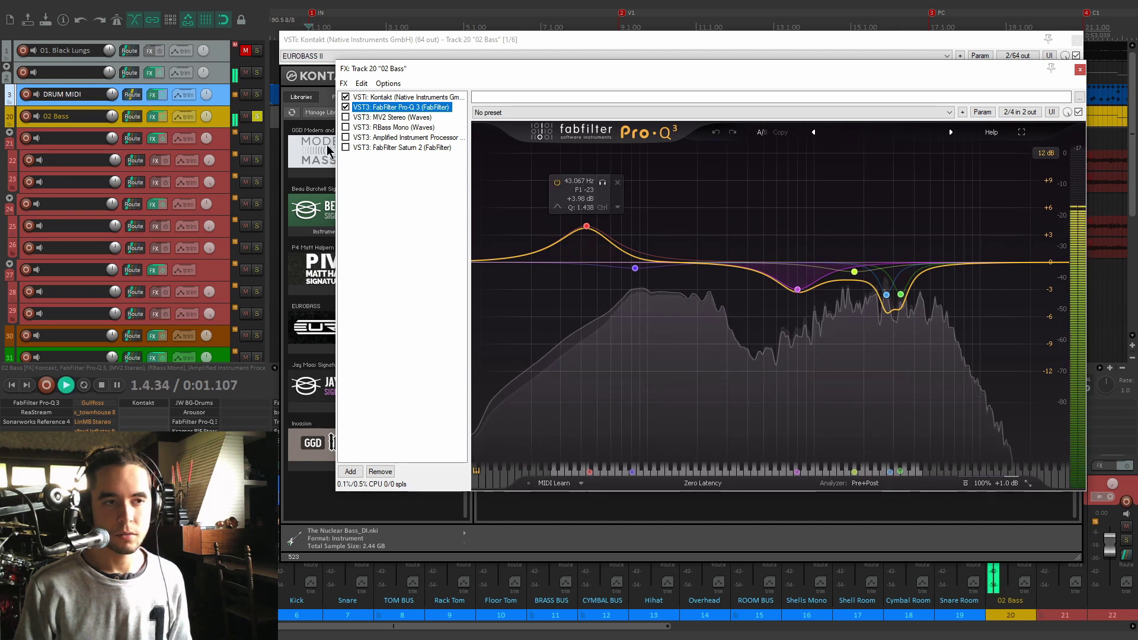
left_click(346, 107)
left_click(346, 106)
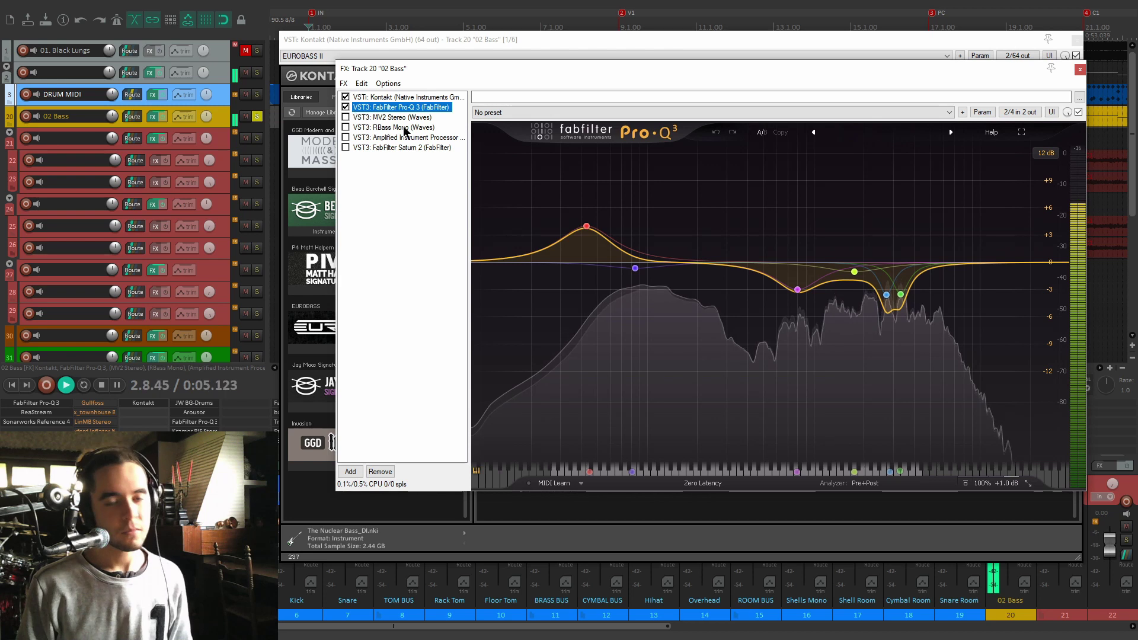
key("space")
mouse_move(587, 229)
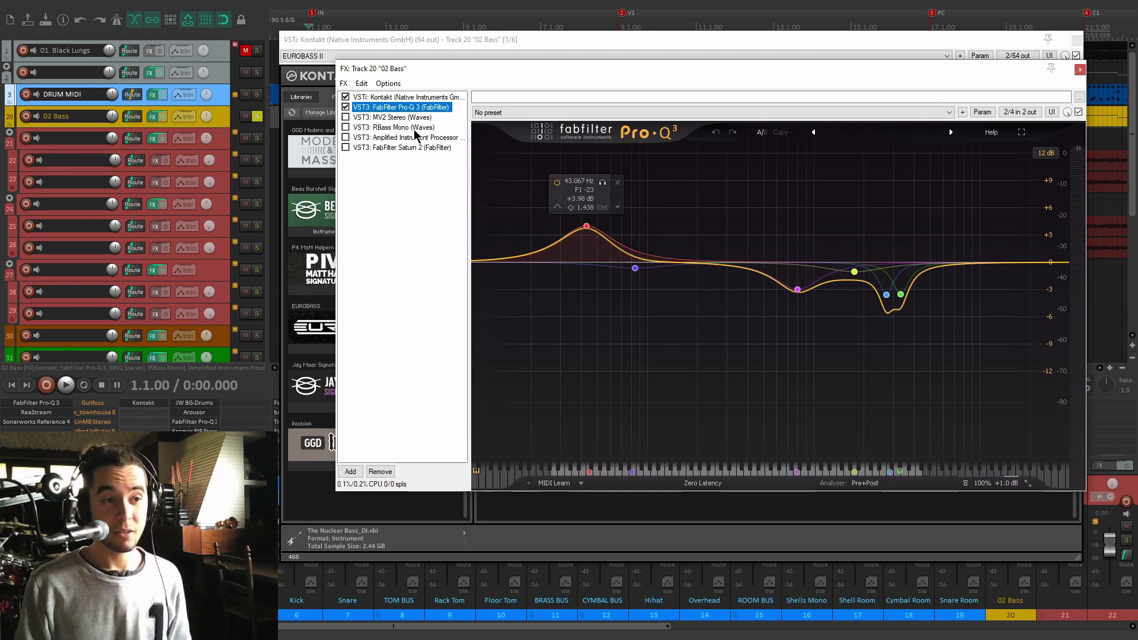
Enable MV2 Stereo in the 02 Bass effects chain and play the bass through it
left_click(391, 116)
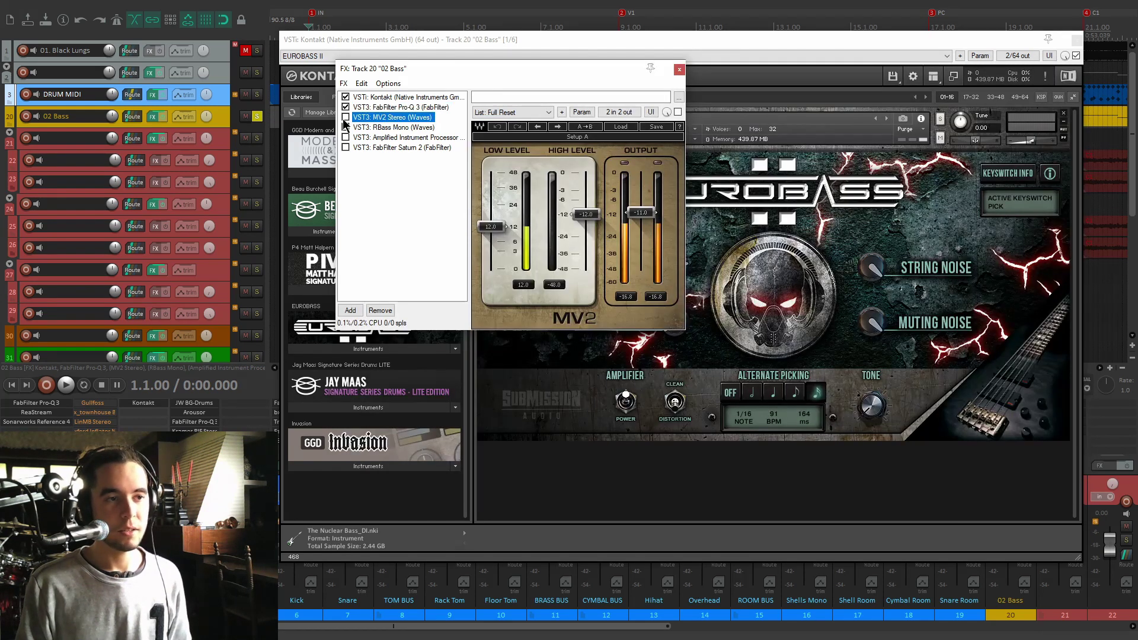
left_click(346, 116)
key("space")
left_click_drag(454, 74, 591, 98)
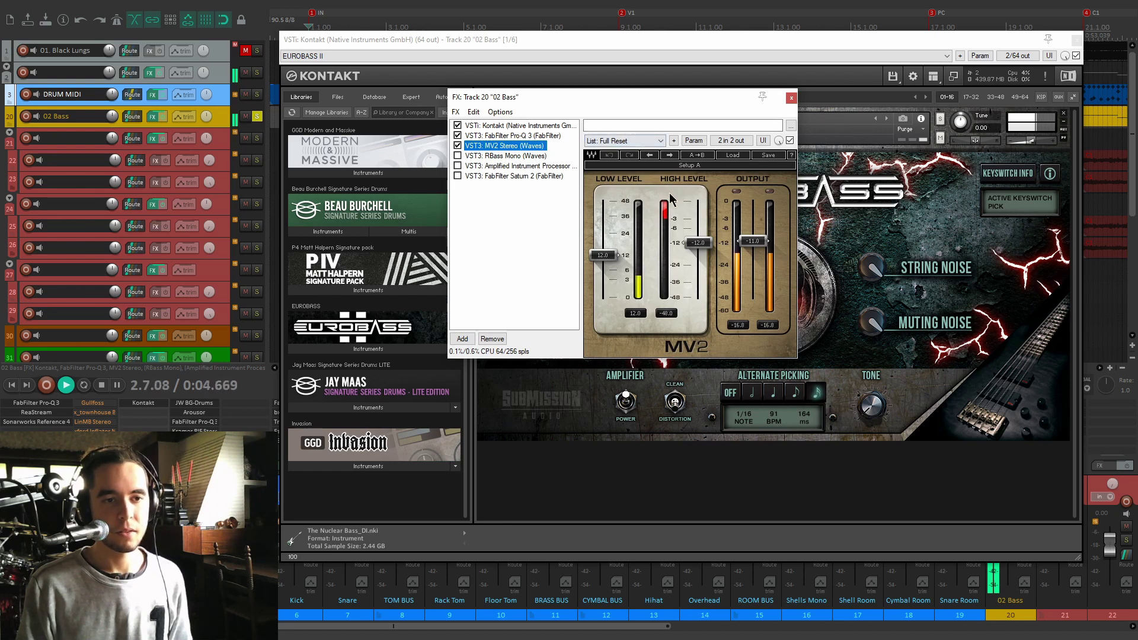
key("space")
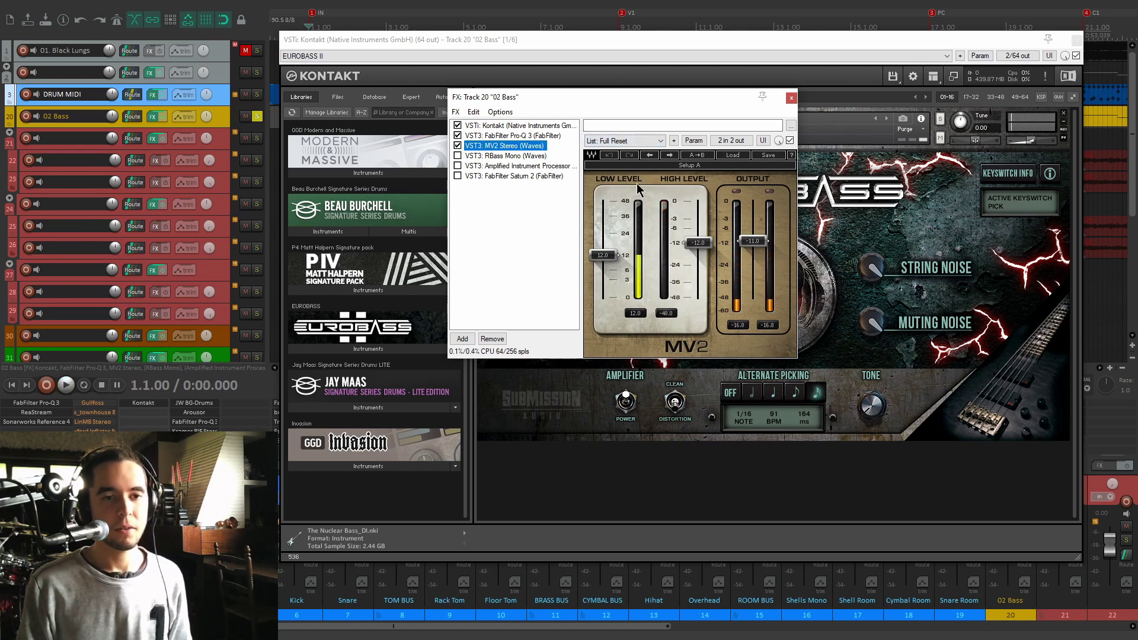
left_click_drag(583, 93, 590, 84)
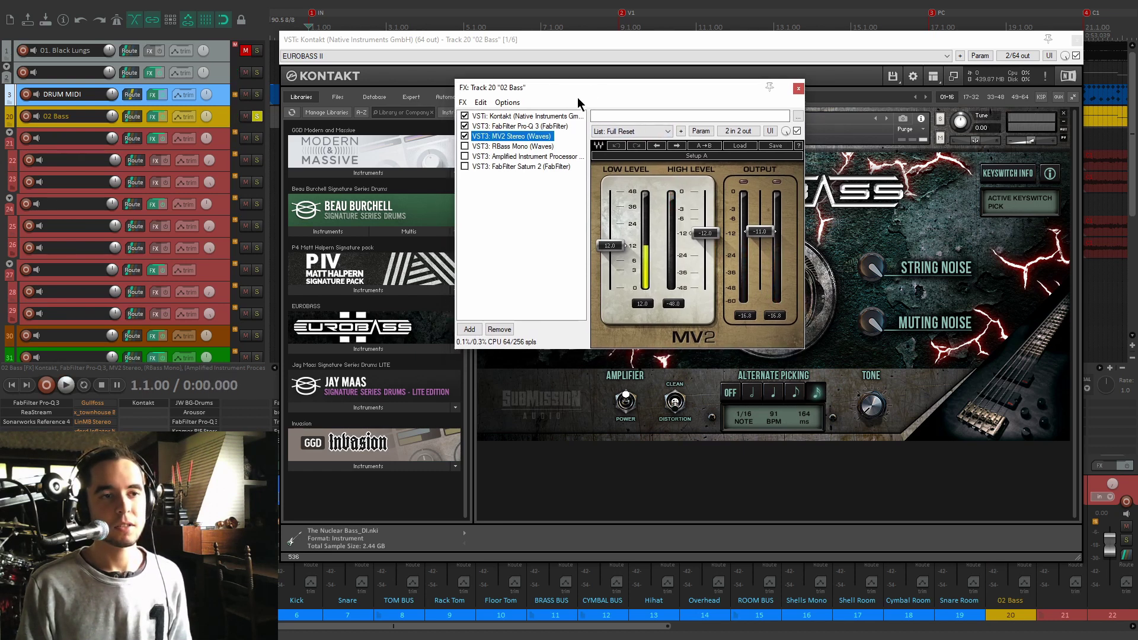
Enable RBass Mono in the 02 Bass effects chain and point out its frequency setting
left_click(507, 147)
left_click_drag(573, 95, 567, 87)
left_click(463, 143)
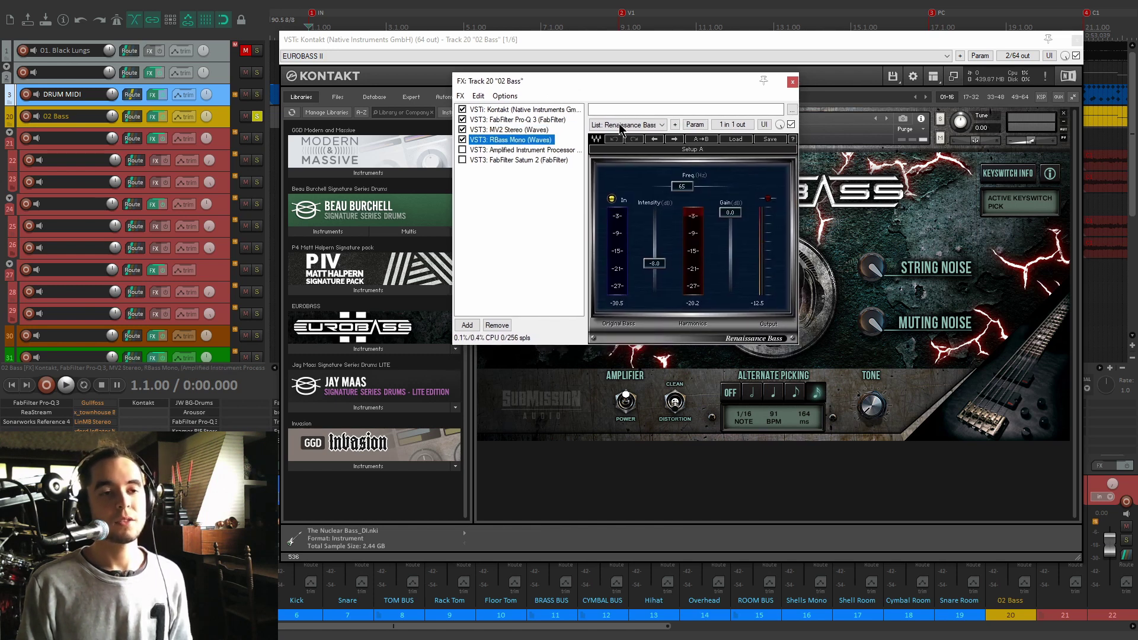
left_click(687, 189)
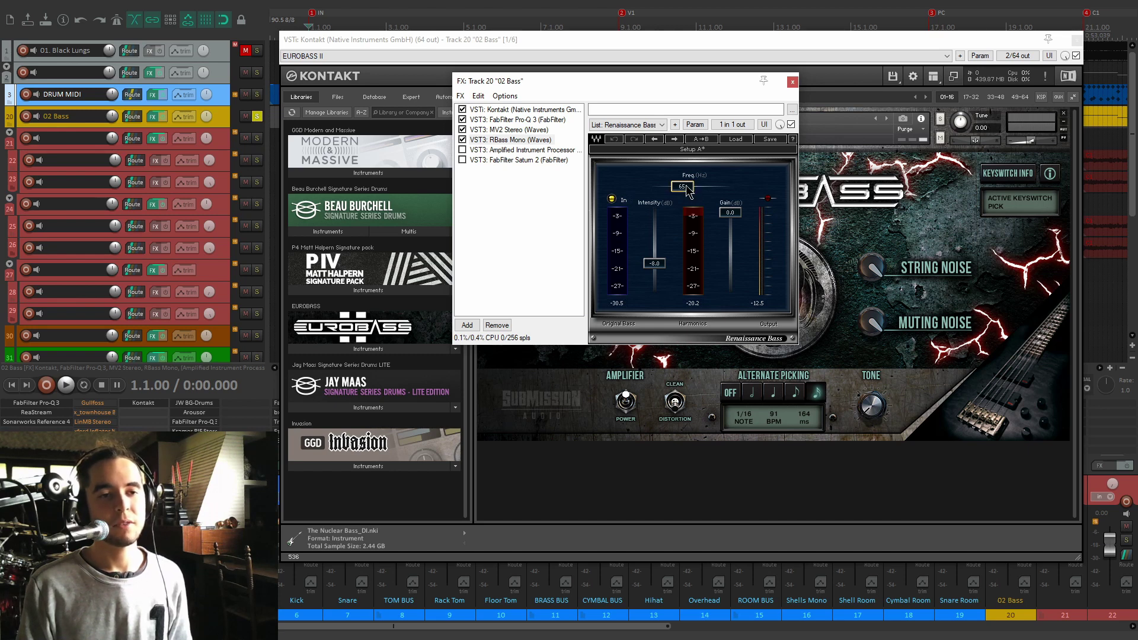
left_click_drag(682, 81, 674, 86)
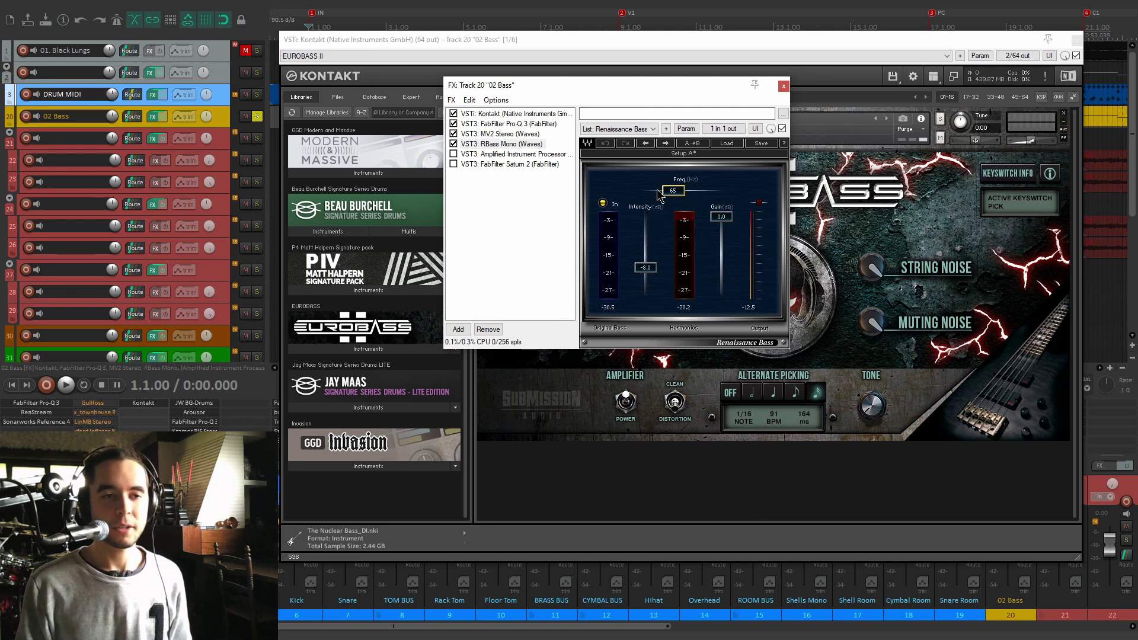
Compare the bass with RBass Mono bypassed and active during playback
key("space")
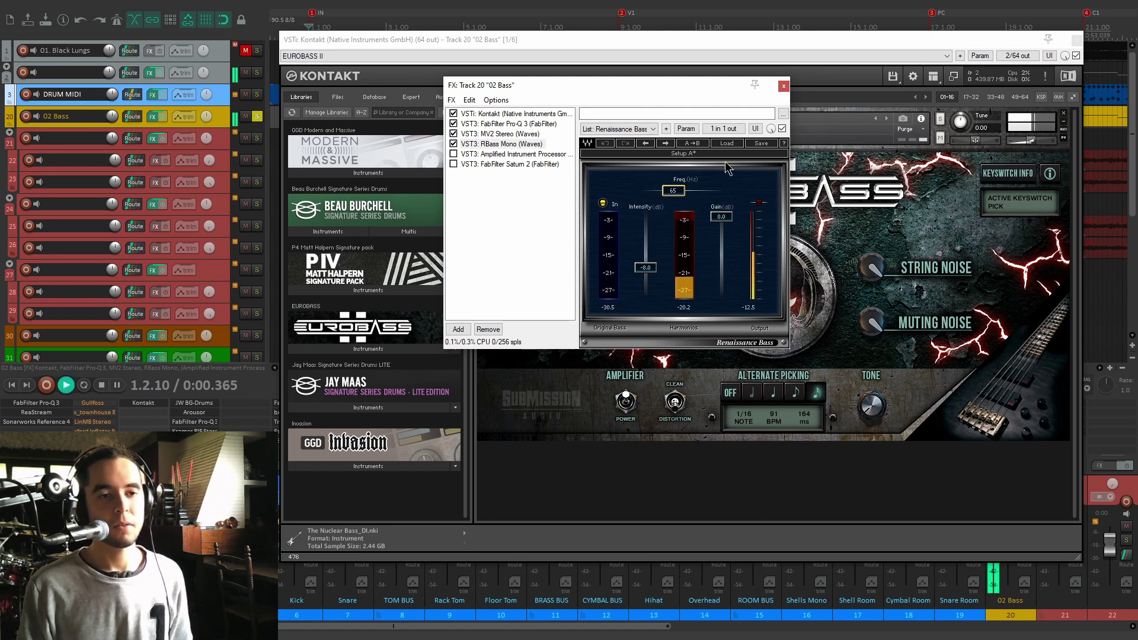
left_click(782, 129)
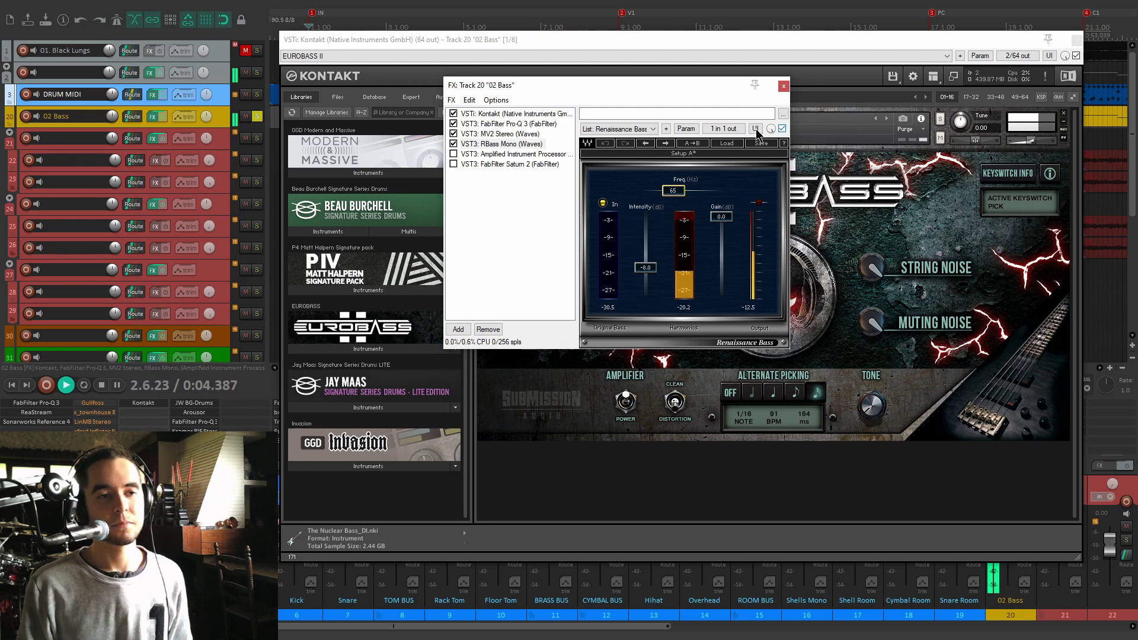
key("space")
Enable Amplified Instrument Processor in the 02 Bass effects chain and reposition its window to show all its controls
left_click(527, 154)
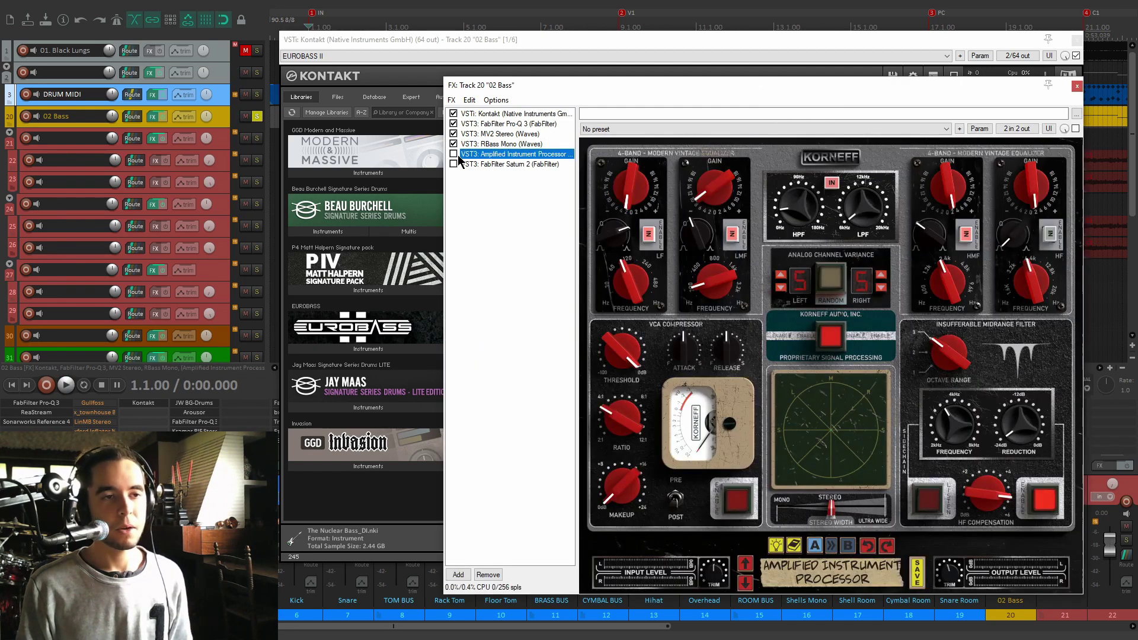
left_click_drag(615, 84, 511, 21)
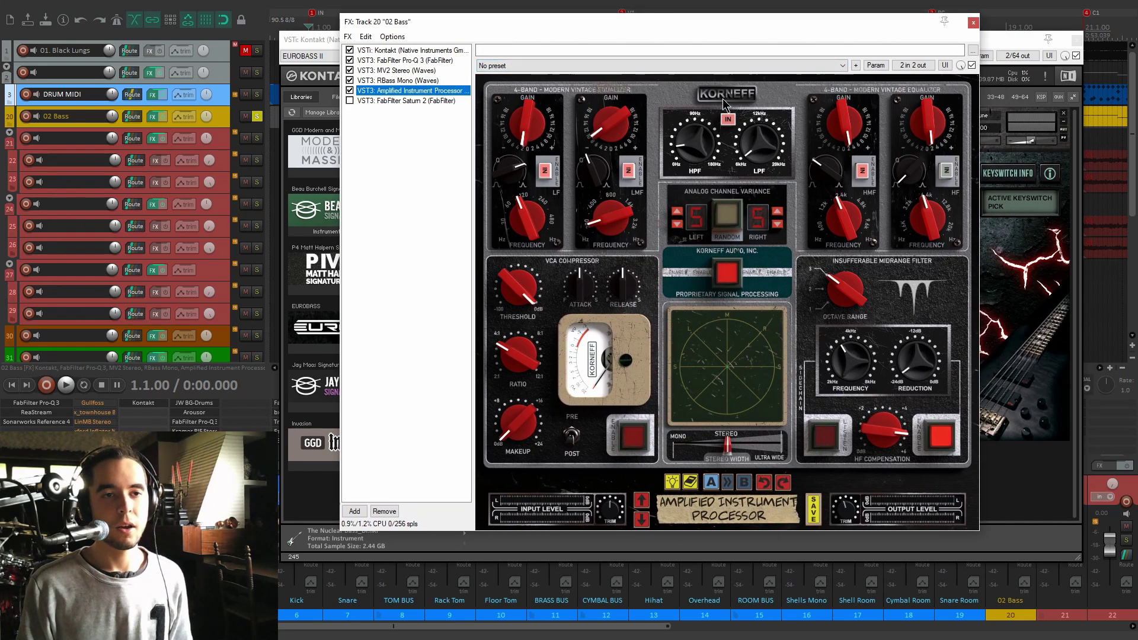
left_click_drag(714, 23, 710, 24)
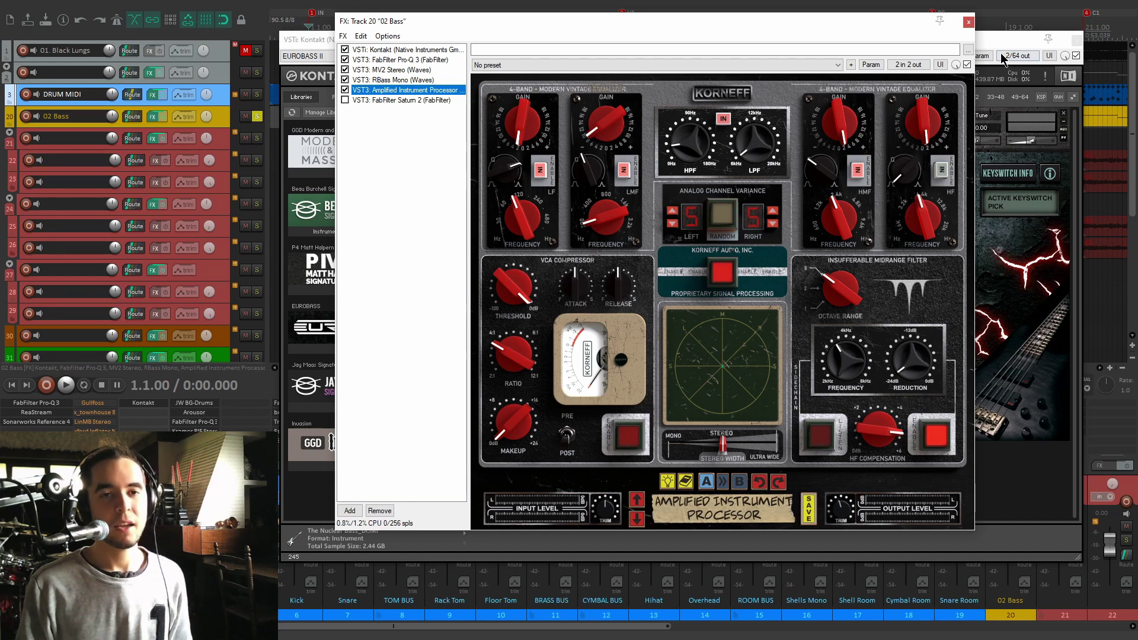
left_click_drag(889, 24, 870, 34)
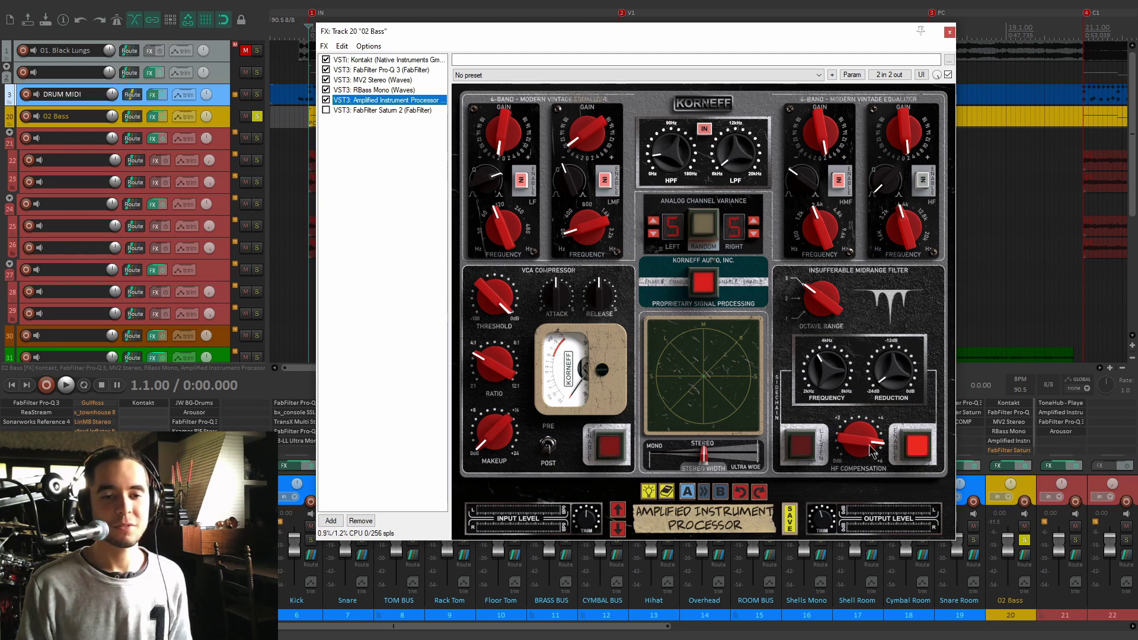
left_click_drag(851, 28, 857, 25)
Compare the bass with Amplified Instrument Processor bypassed and active during playback
left_click(954, 72)
key("space")
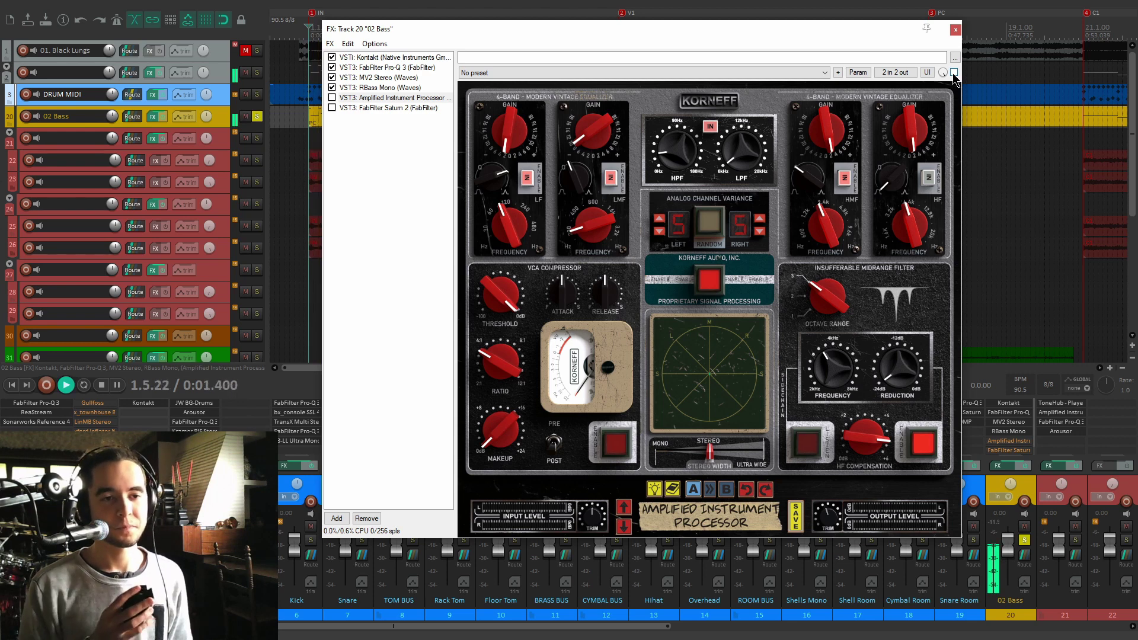
left_click(953, 72)
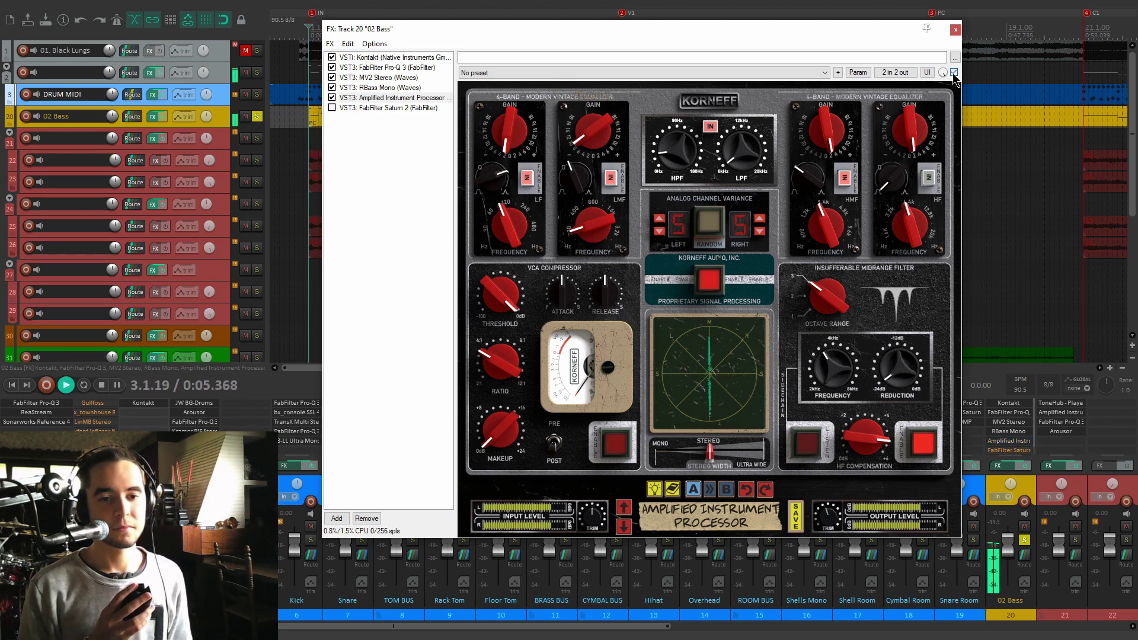
left_click(953, 72)
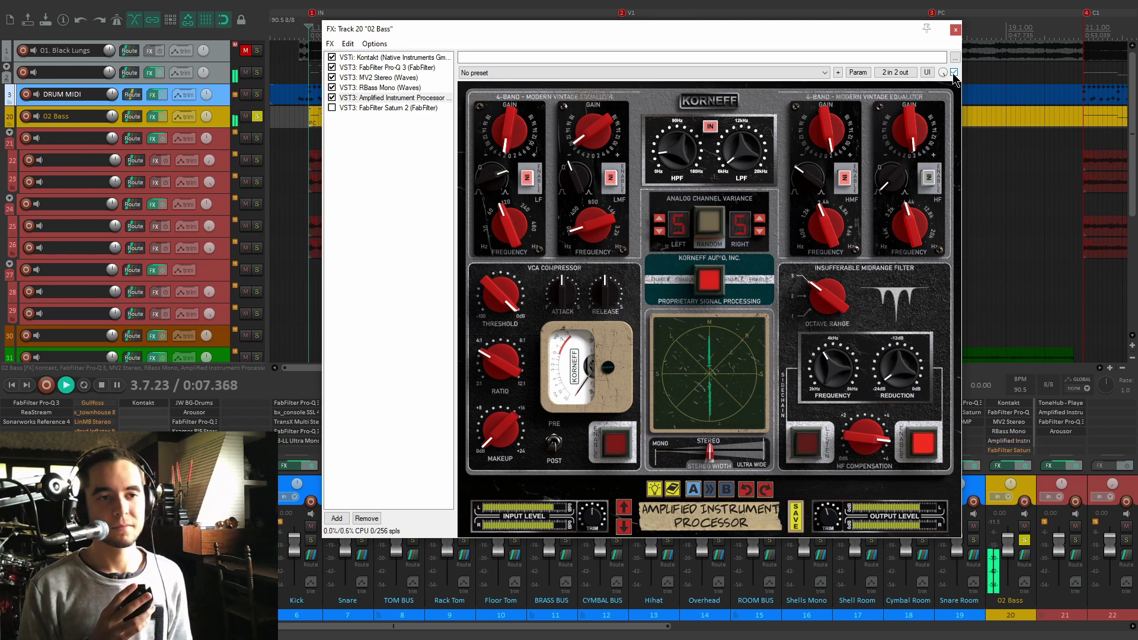
key("space")
Enable FabFilter Saturn 2 at the end of the 02 Bass effects chain
left_click_drag(751, 29, 755, 27)
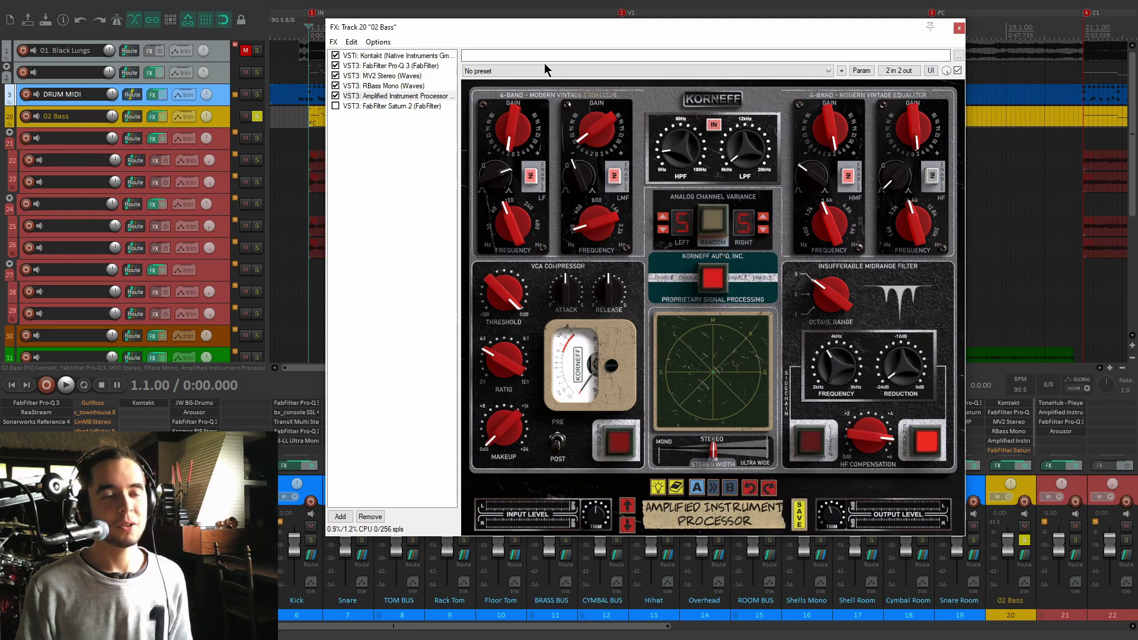
left_click_drag(593, 25, 593, 27)
left_click(340, 109)
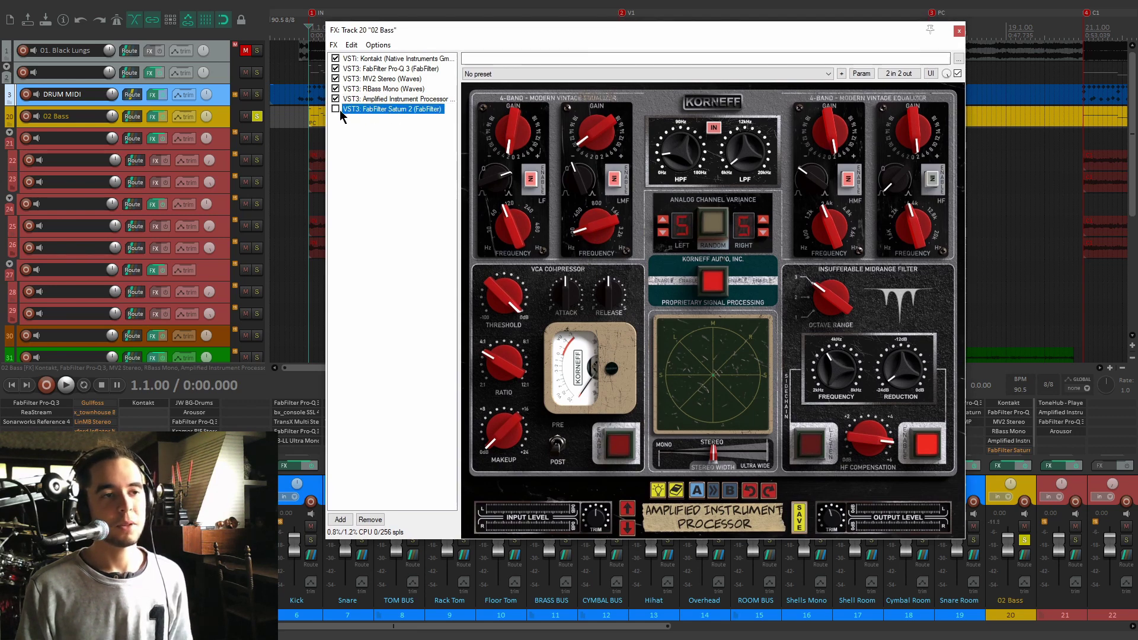
left_click(337, 109)
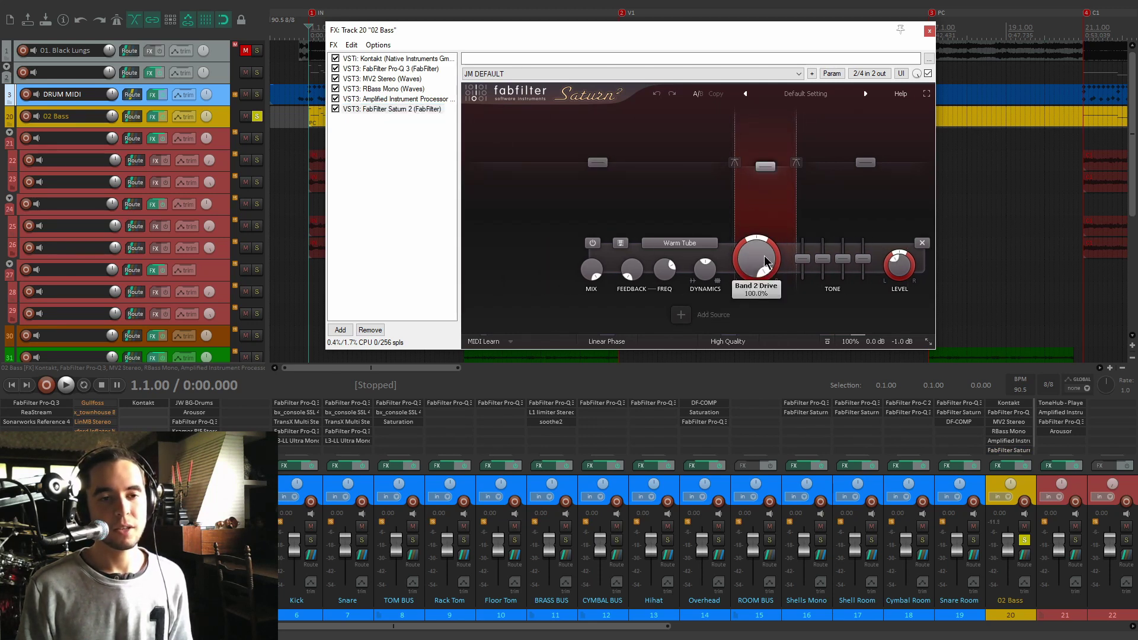
Compare the bass with FabFilter Saturn 2 bypassed and active during playback
key("space")
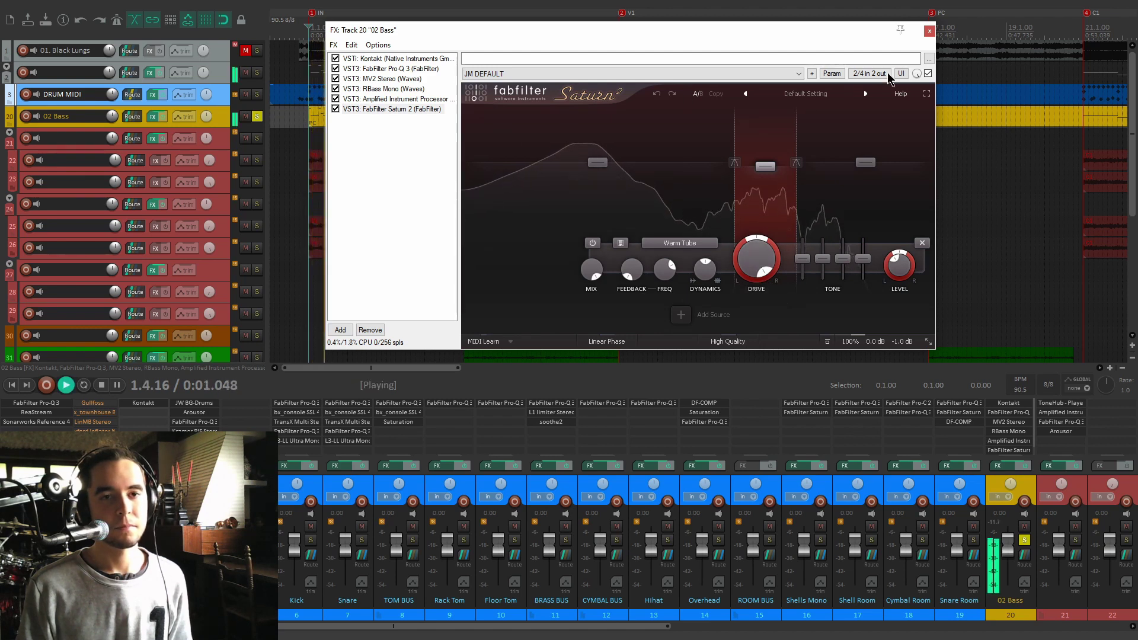
left_click(928, 74)
left_click(928, 74)
key("space")
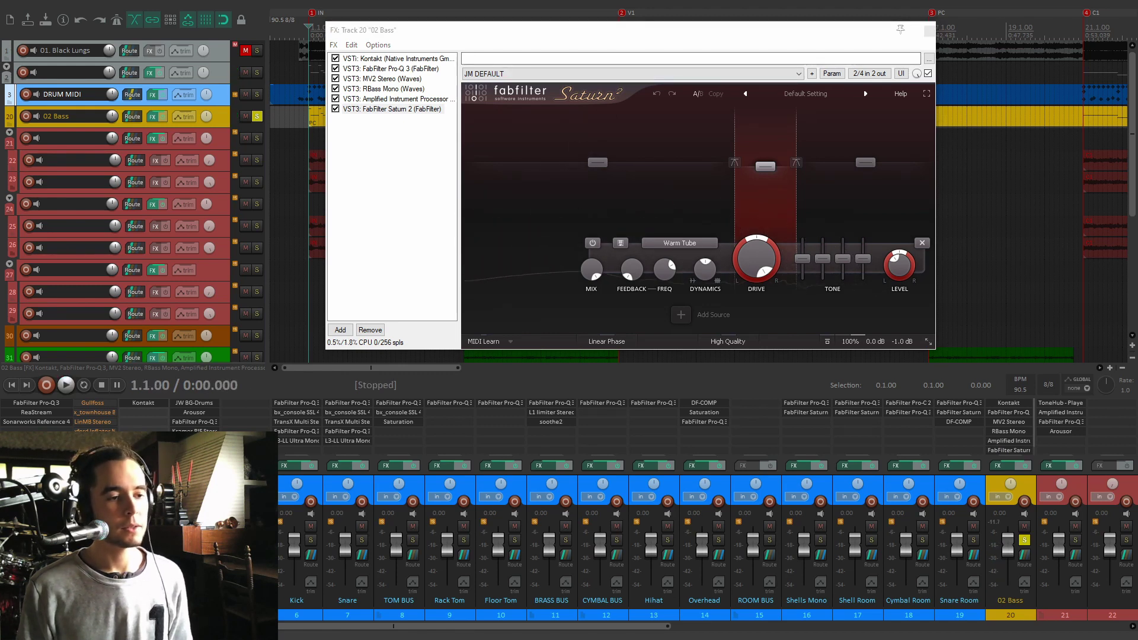
Close the bass effects window and unsolo the 02 Bass track during playback to hear it in the full mix
key("space")
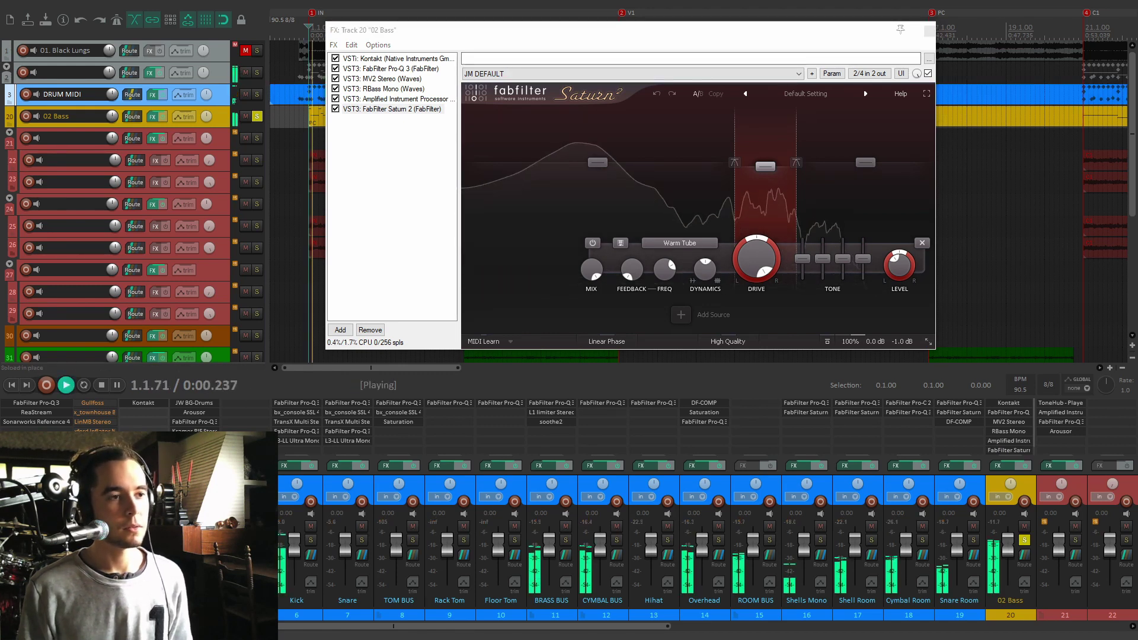
left_click(929, 30)
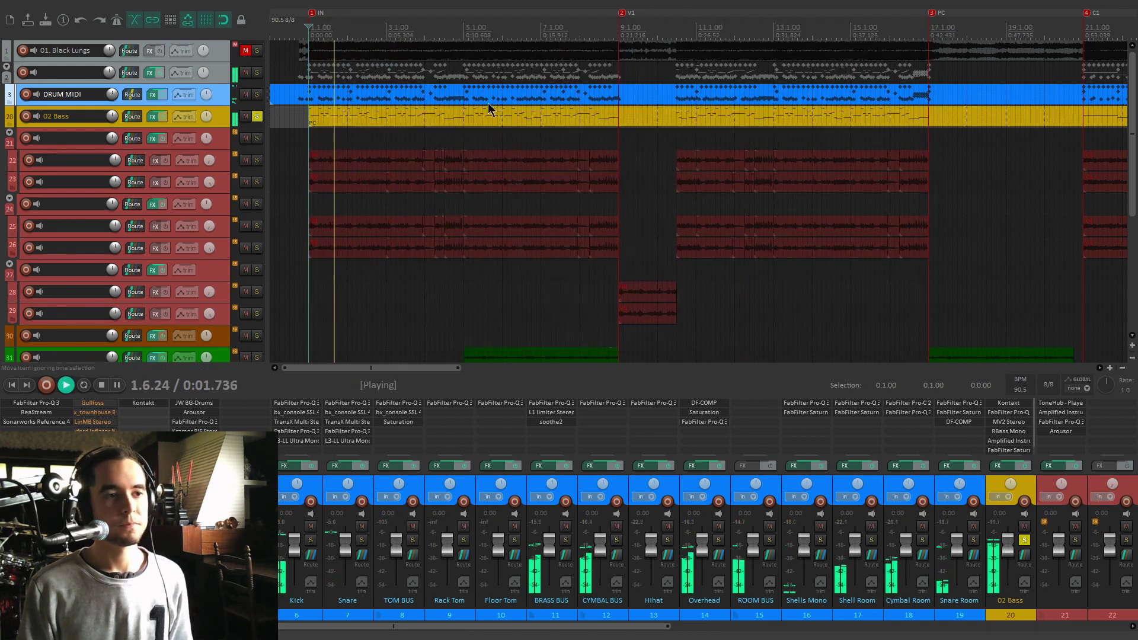
left_click(257, 117)
scroll(498, 132, "down", 3)
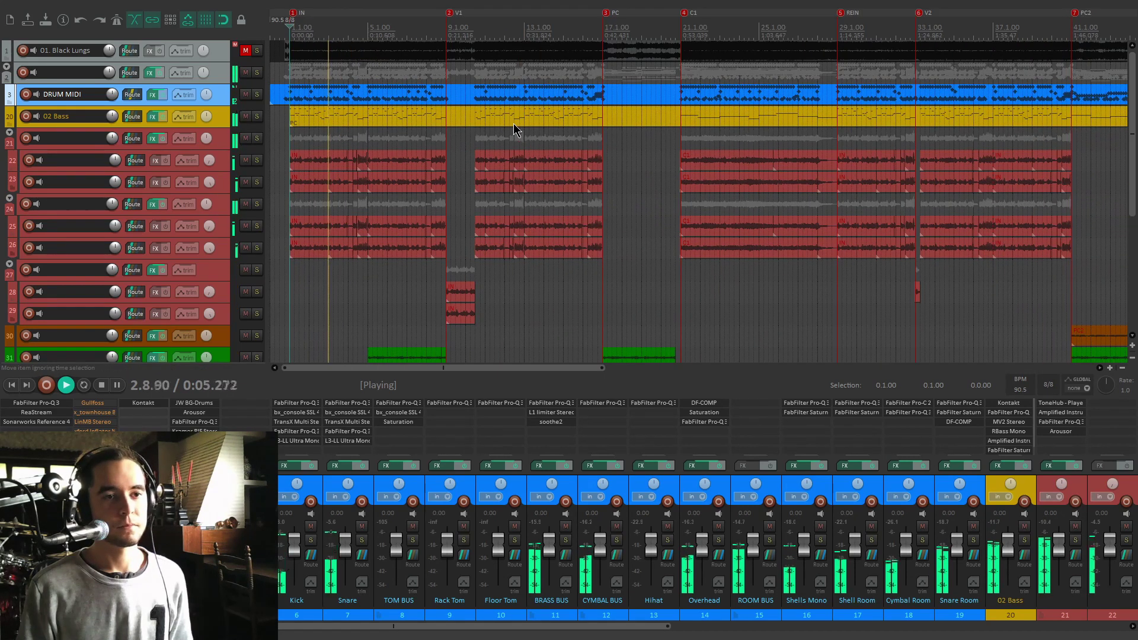
scroll(498, 131, "down", 2)
key("space")
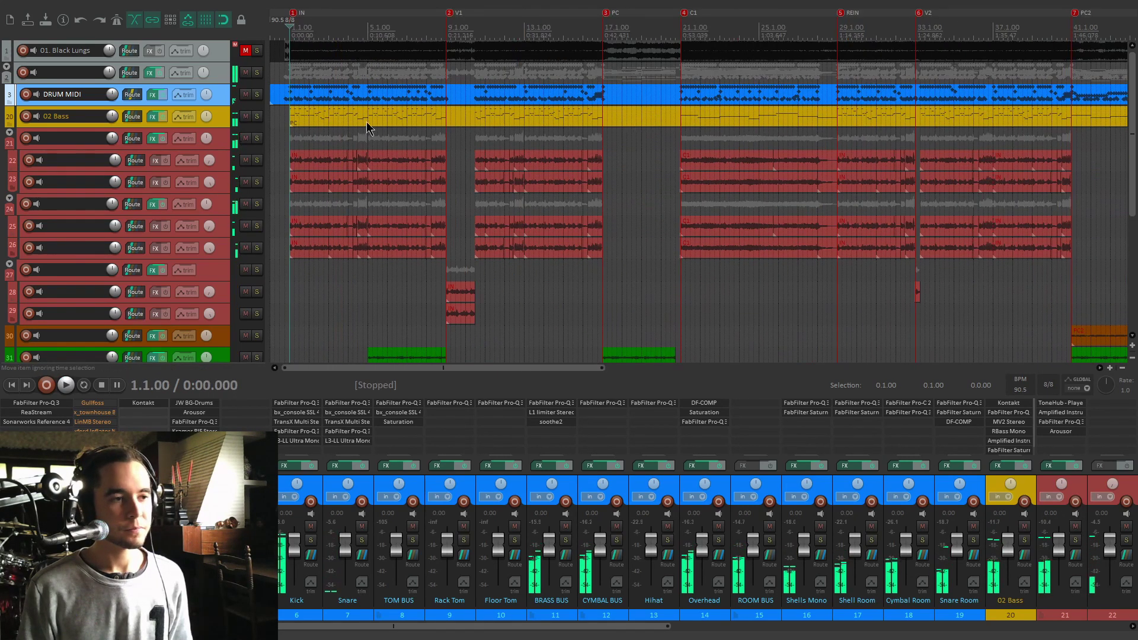
Solo the red folder track 21 and bypass its whole effects chain
left_click(253, 144)
left_click(256, 138)
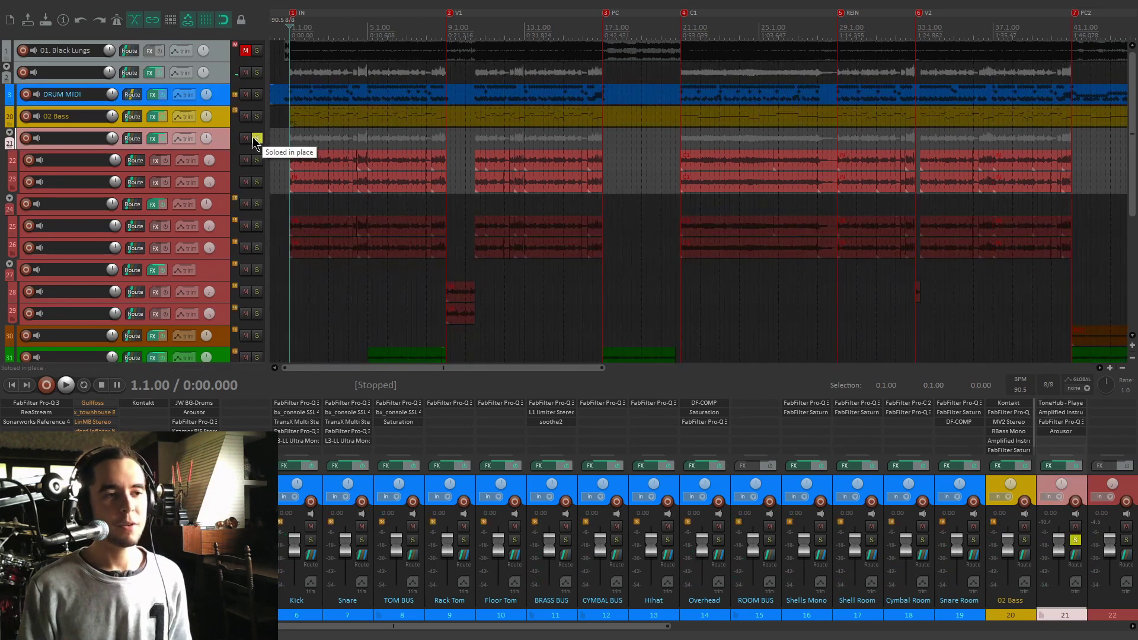
scroll(381, 127, "up", 3)
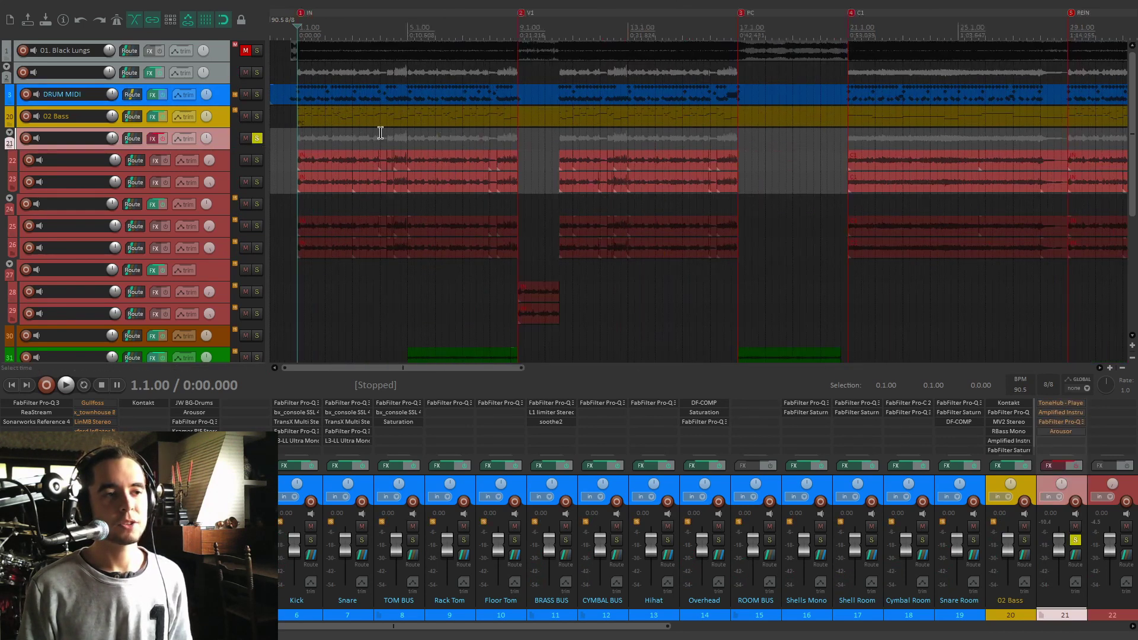
left_click(158, 139)
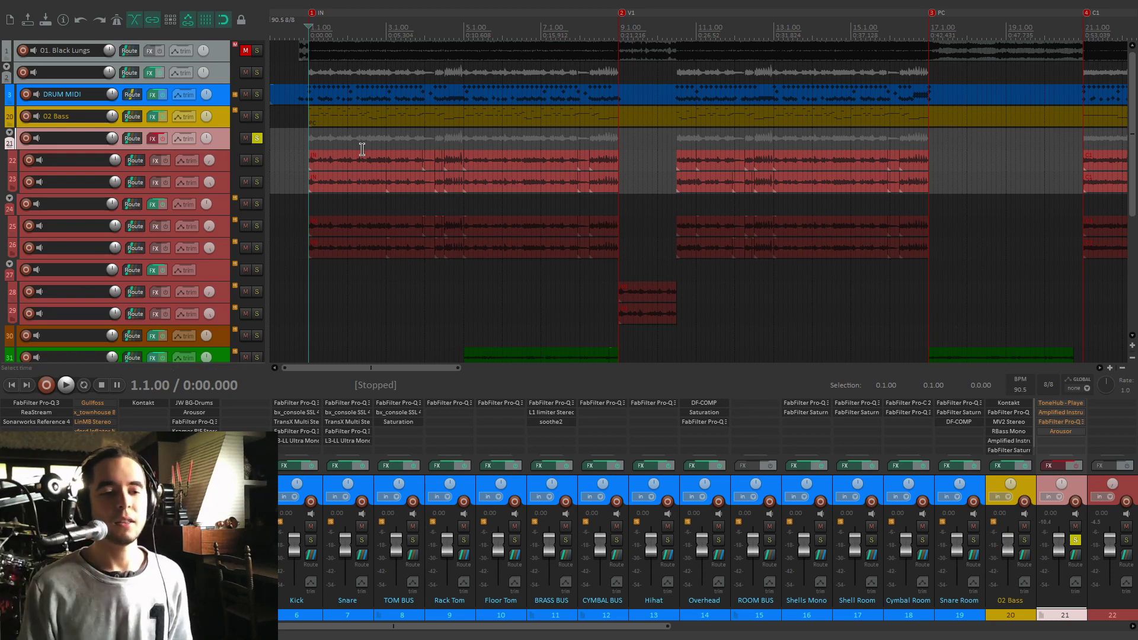
Play track 21 soloed with its whole effects chain bypassed, and stop playback
scroll(460, 474, "down", 2)
scroll(460, 474, "down", 8)
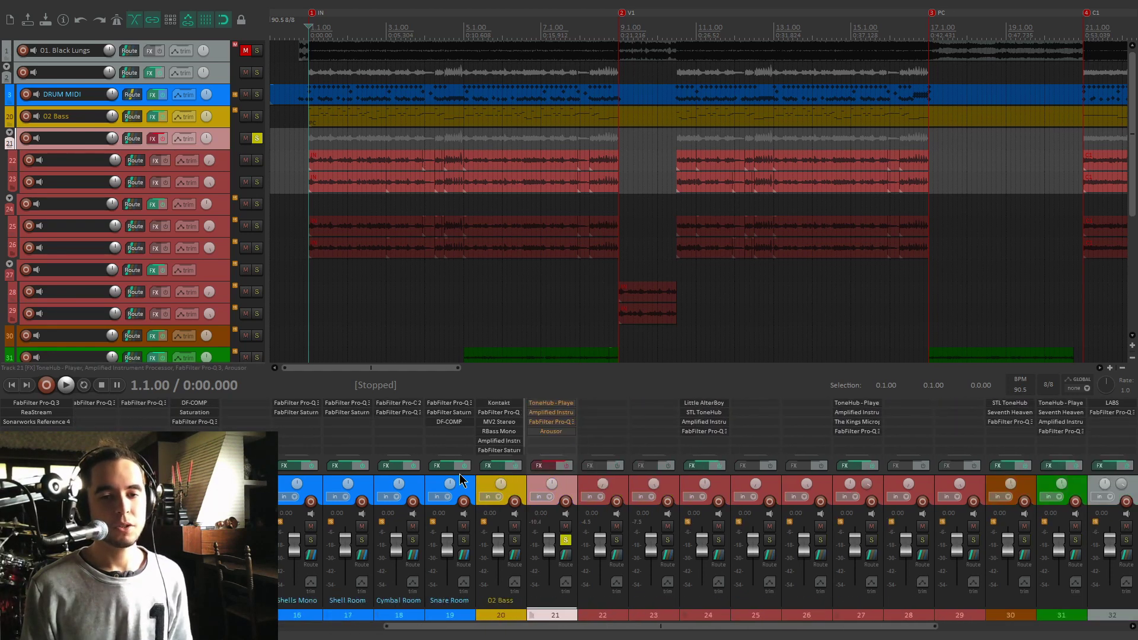
key("space")
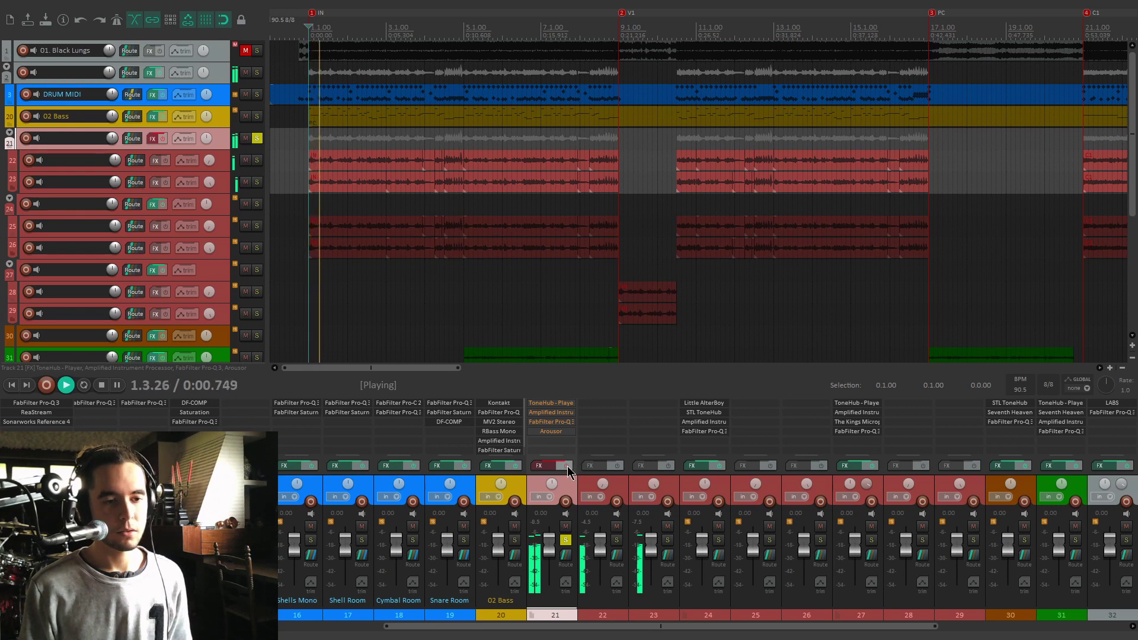
left_click(567, 466)
key("space")
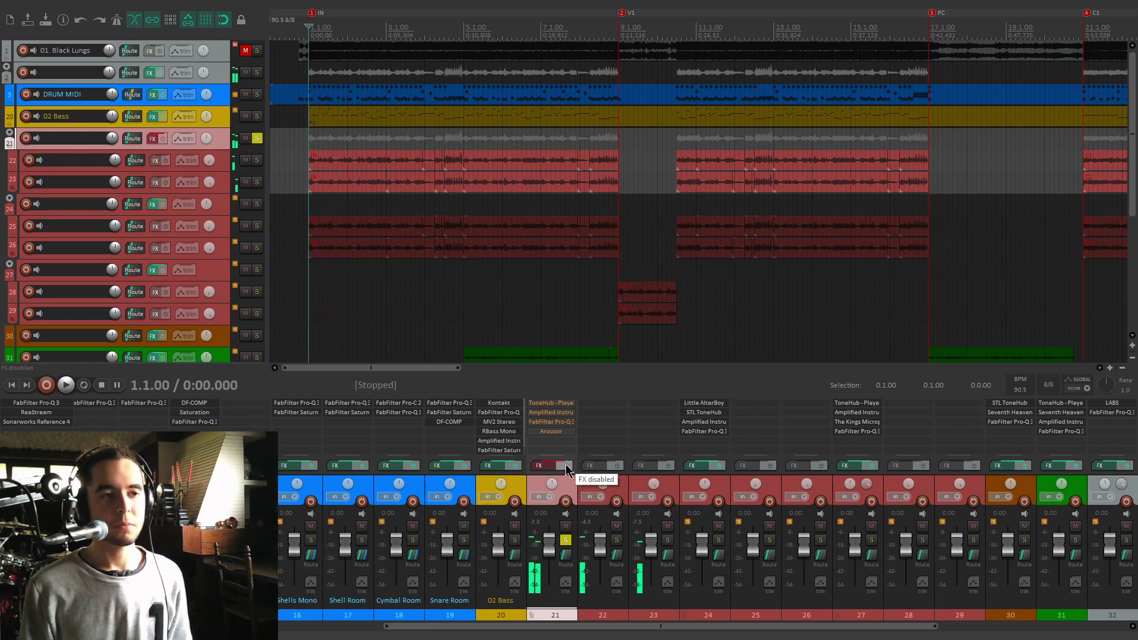
Re-enable track 21's effects chain and open its ToneHub plugin window
left_click(565, 467)
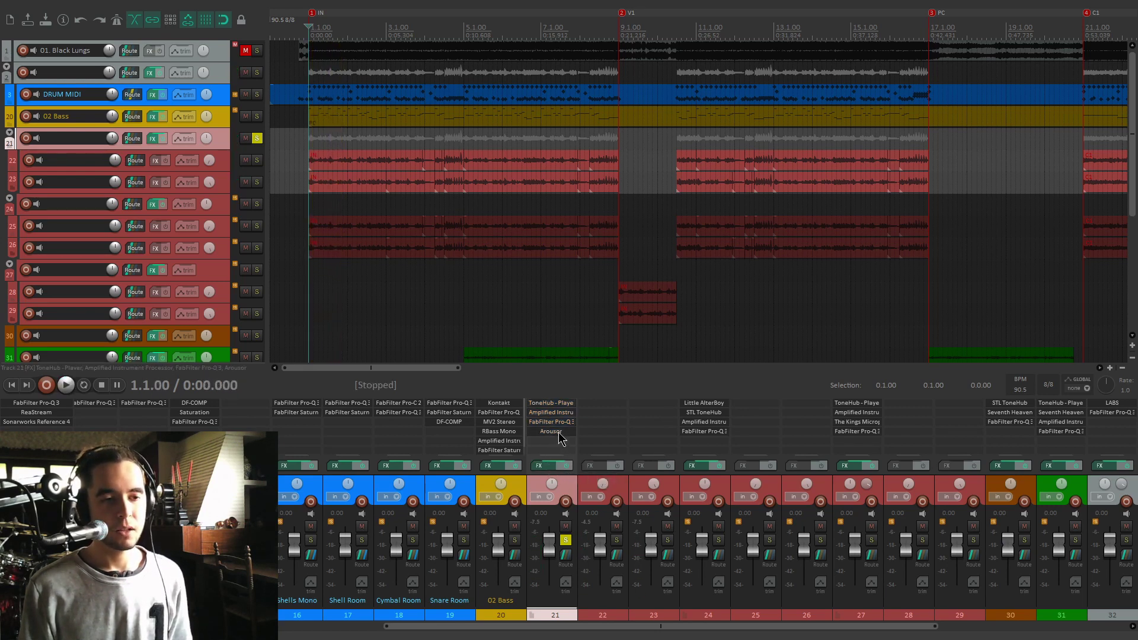
left_click(563, 403)
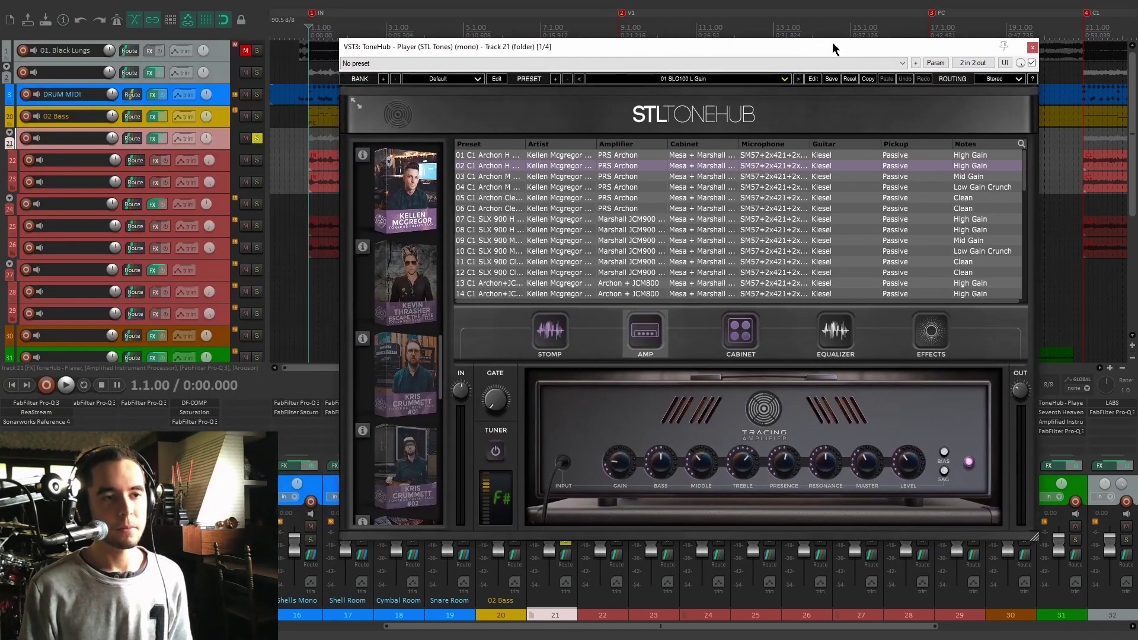
left_click_drag(832, 47, 878, 46)
Widen the Preset and Cabinet columns in ToneHub's preset list so their entries can be read in full
left_click_drag(571, 143, 633, 143)
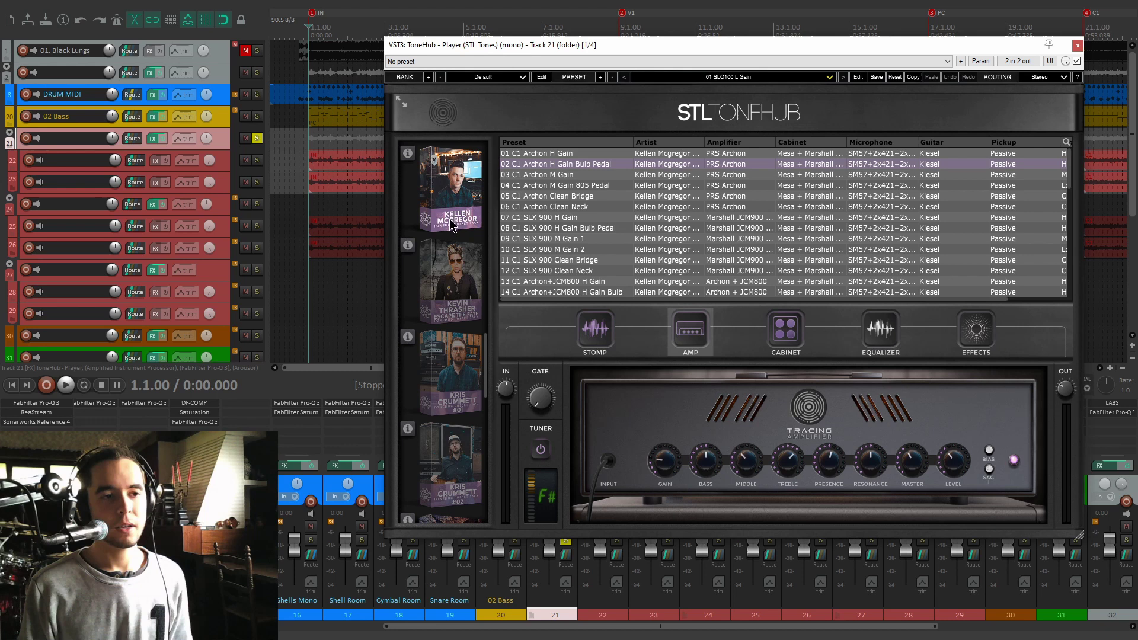
left_click_drag(583, 44, 572, 38)
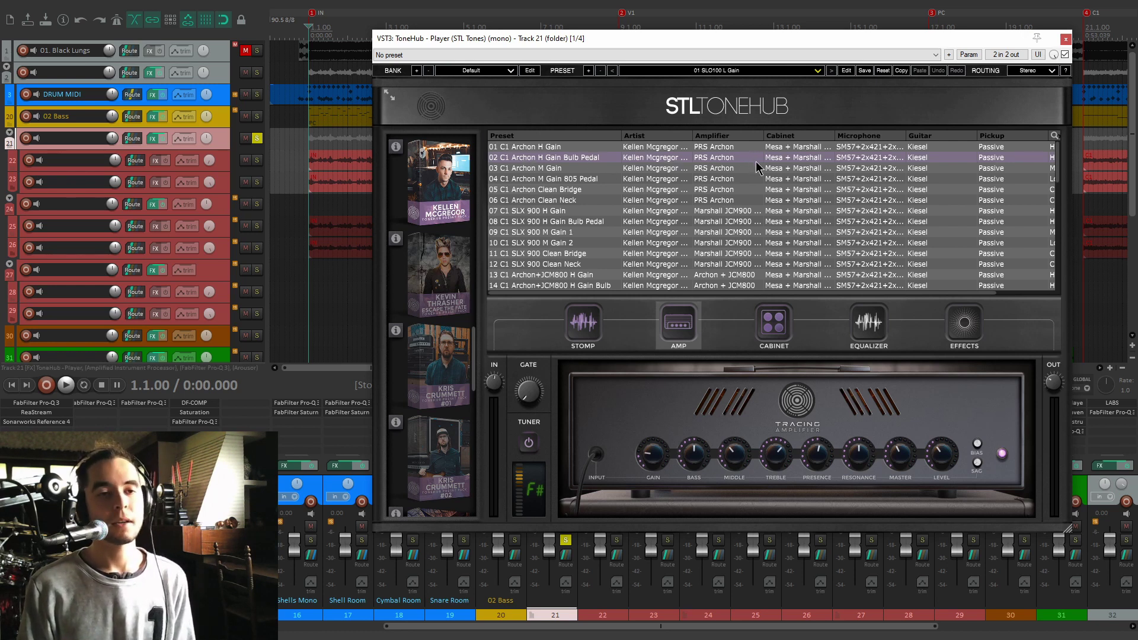
left_click_drag(836, 135, 875, 135)
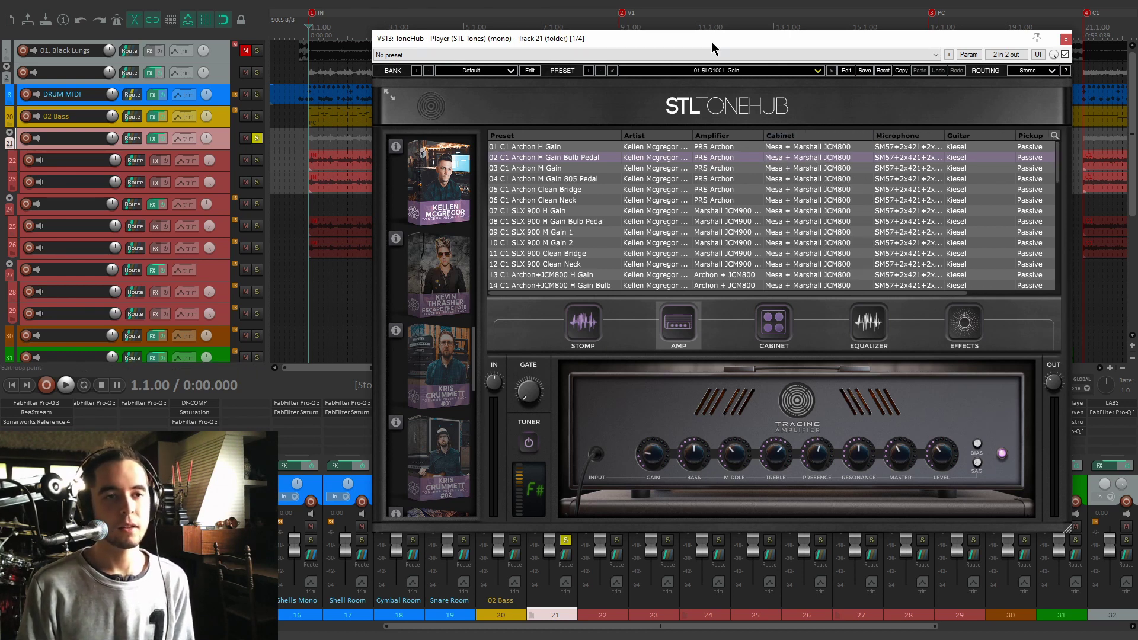
Play track 21 through ToneHub alone, stop playback and close the plugin window
left_click_drag(711, 42, 698, 39)
key("space")
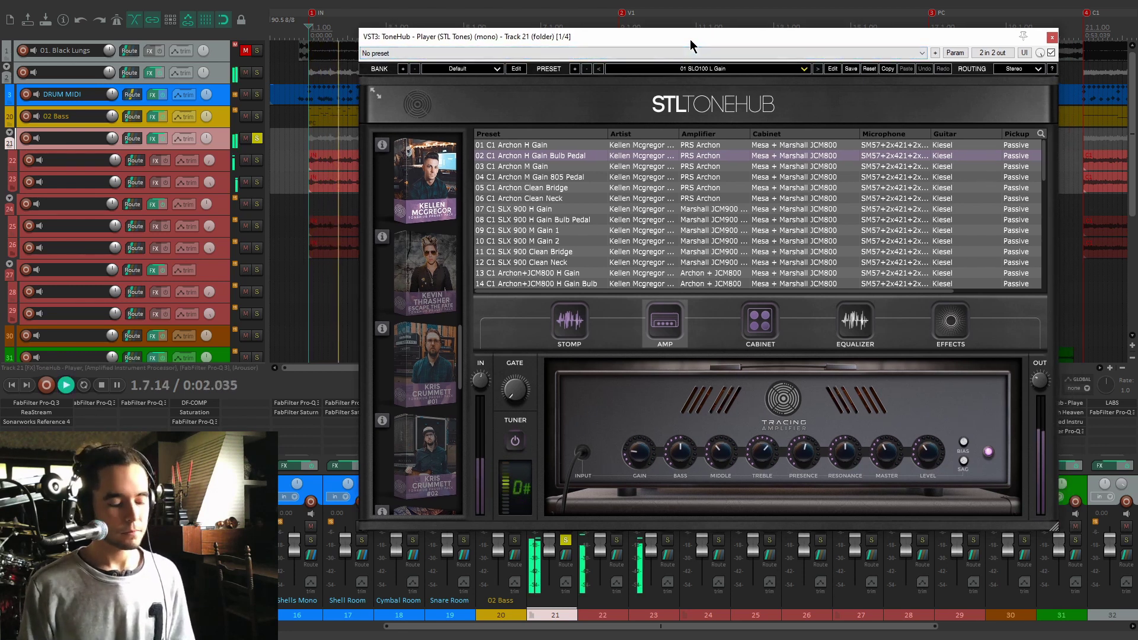
key("space")
left_click_drag(696, 40, 685, 36)
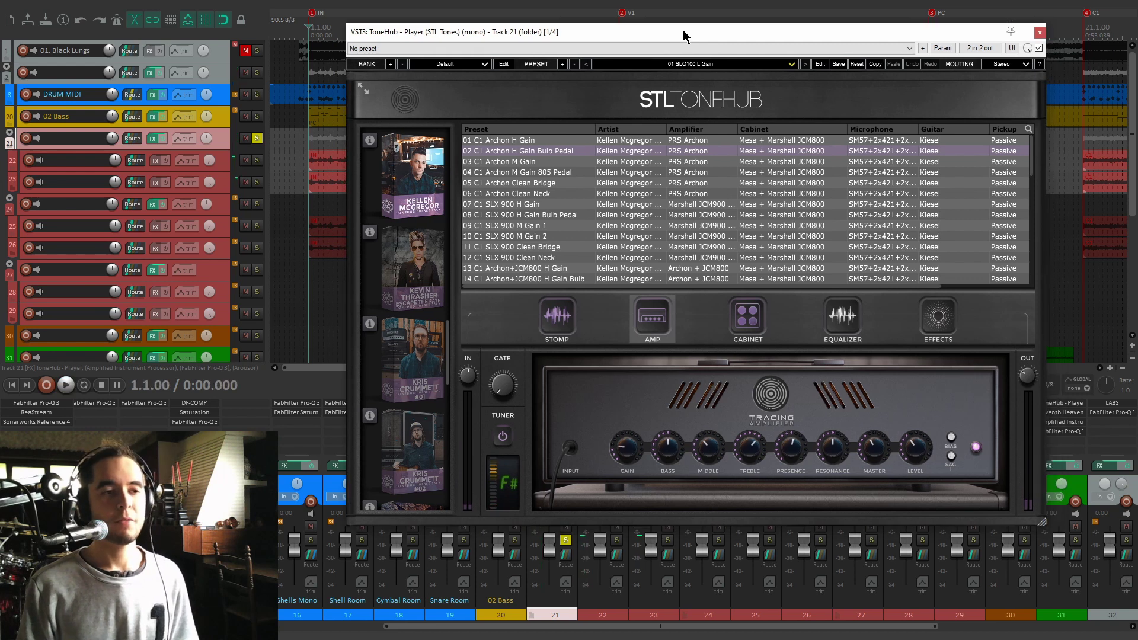
left_click(1041, 33)
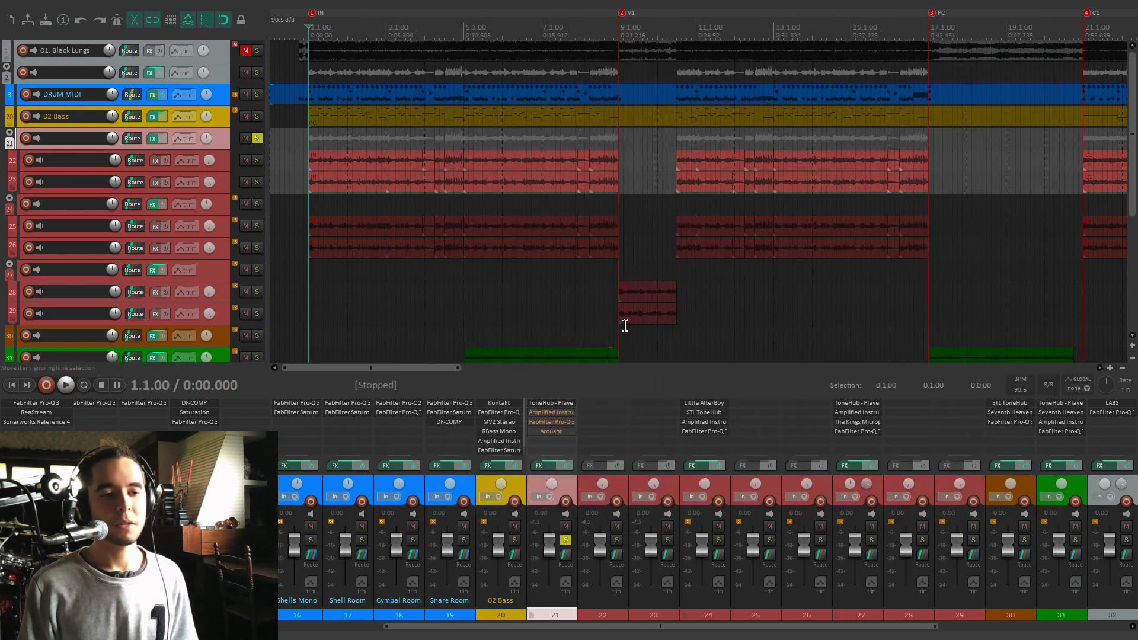
Enable Amplified Instrument Processor in track 21's effects chain while the track plays
left_click(544, 471)
left_click(379, 80)
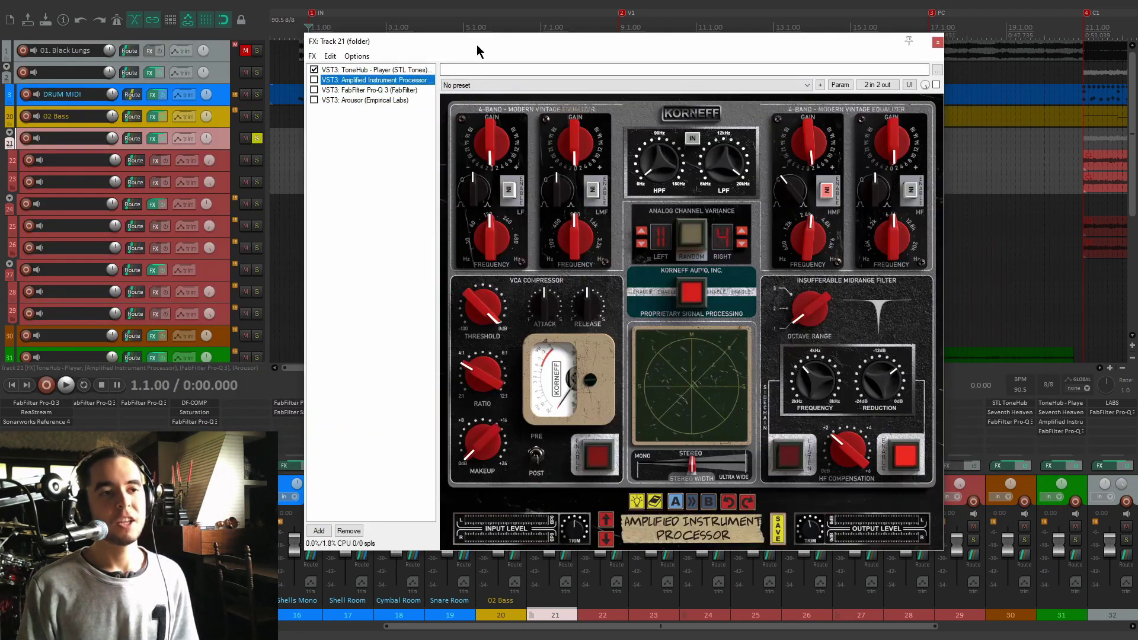
left_click_drag(477, 44, 513, 35)
key("space")
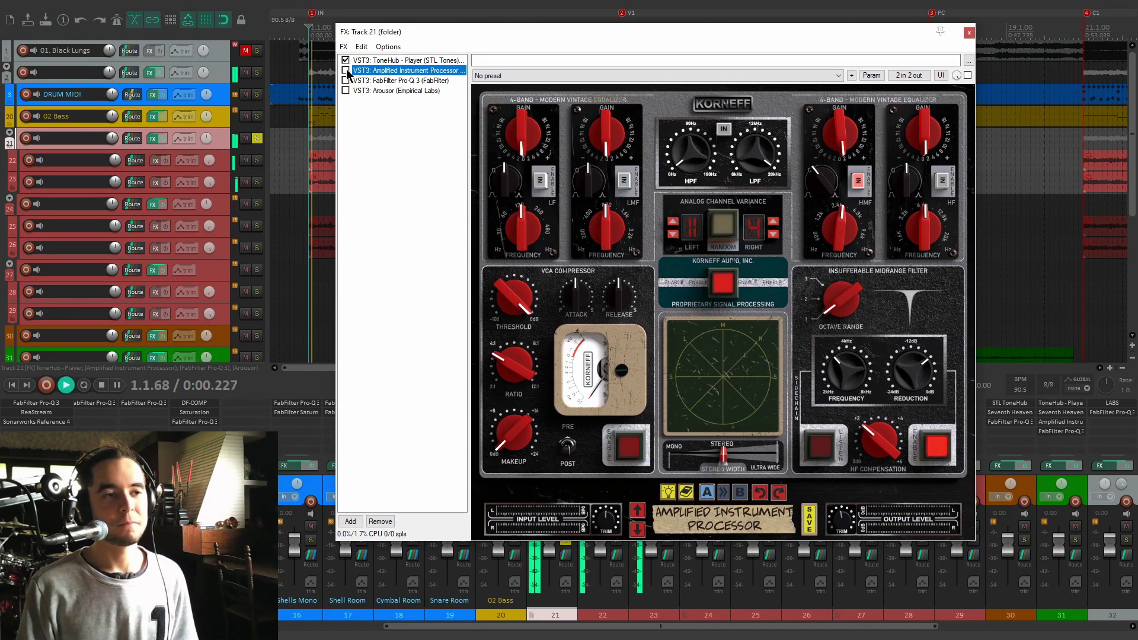
left_click(346, 71)
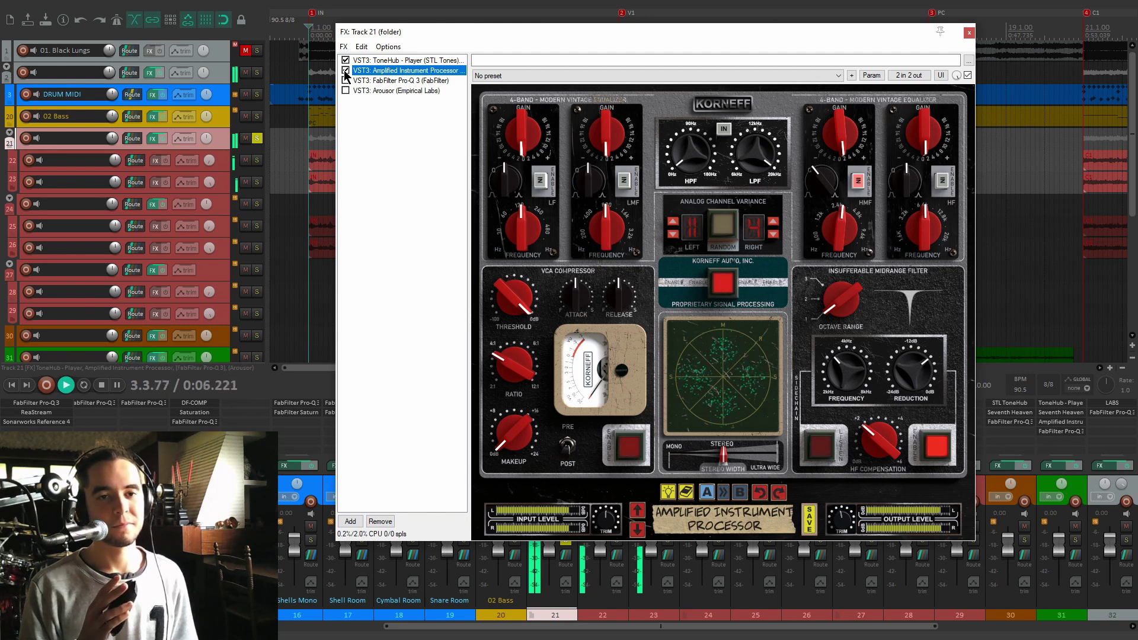
key("space")
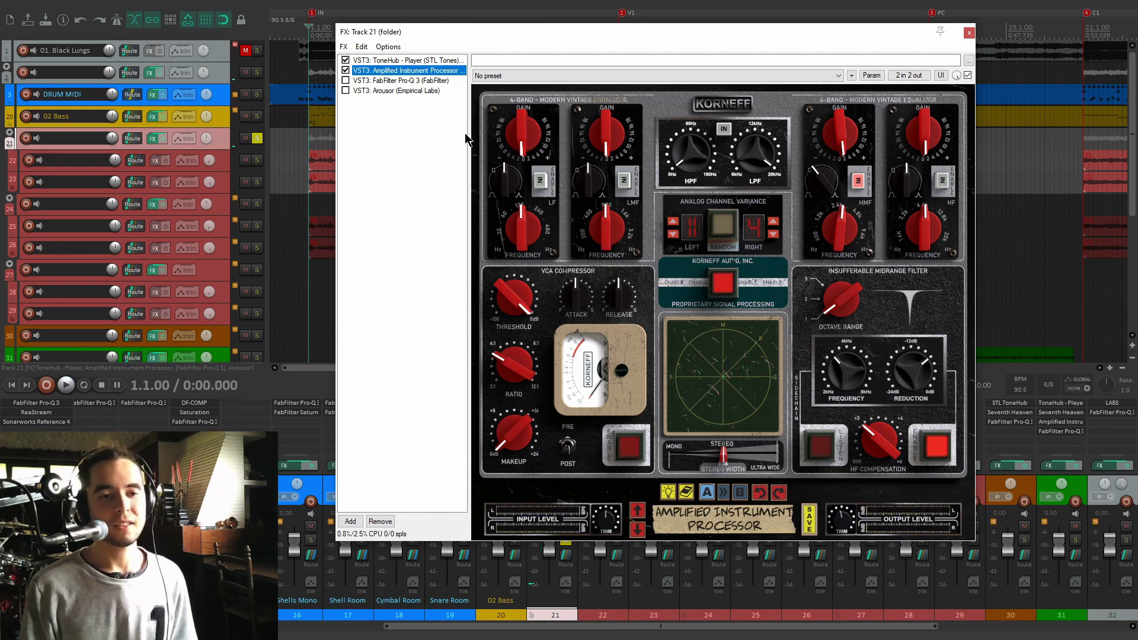
Compare track 21 with Amplified Instrument Processor bypassed and active during playback
left_click_drag(720, 33, 712, 35)
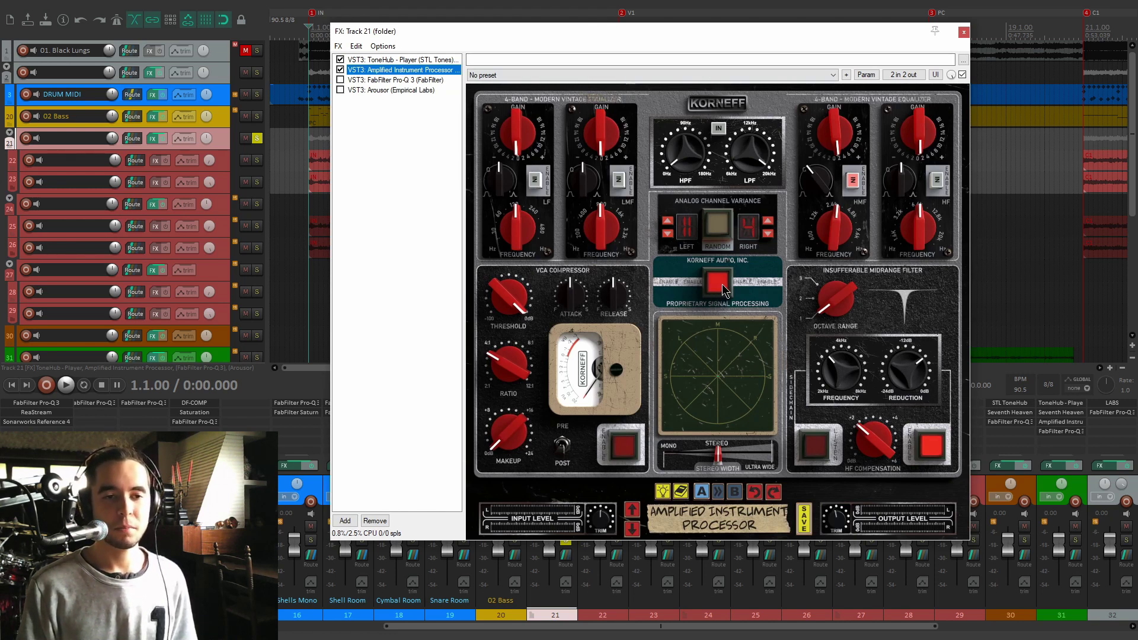
left_click(722, 285)
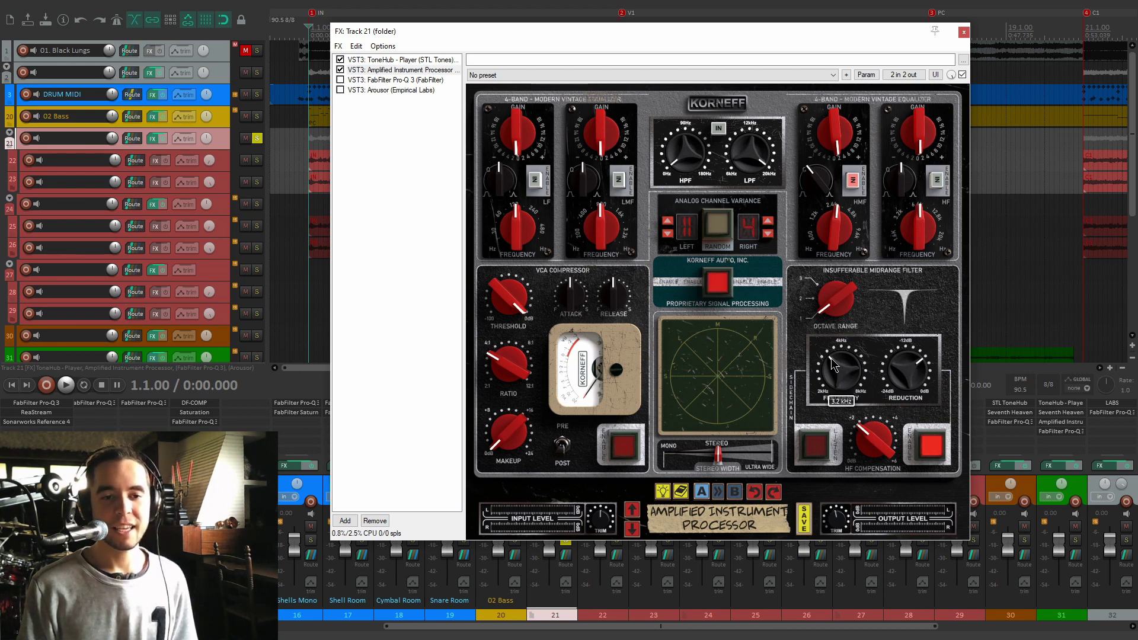
key("space")
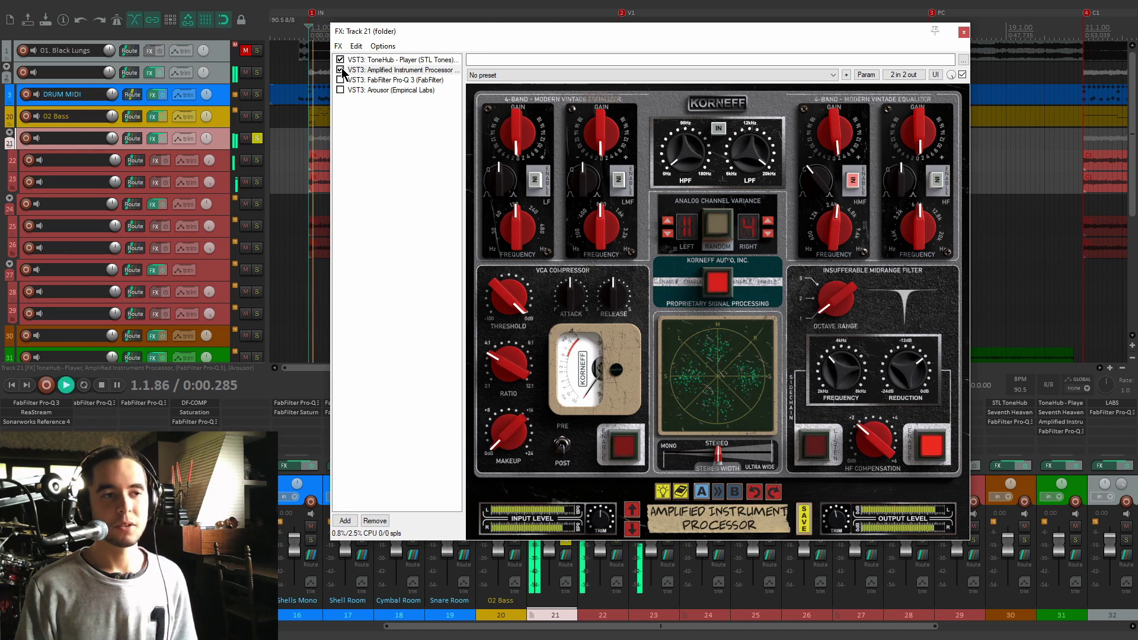
left_click(340, 70)
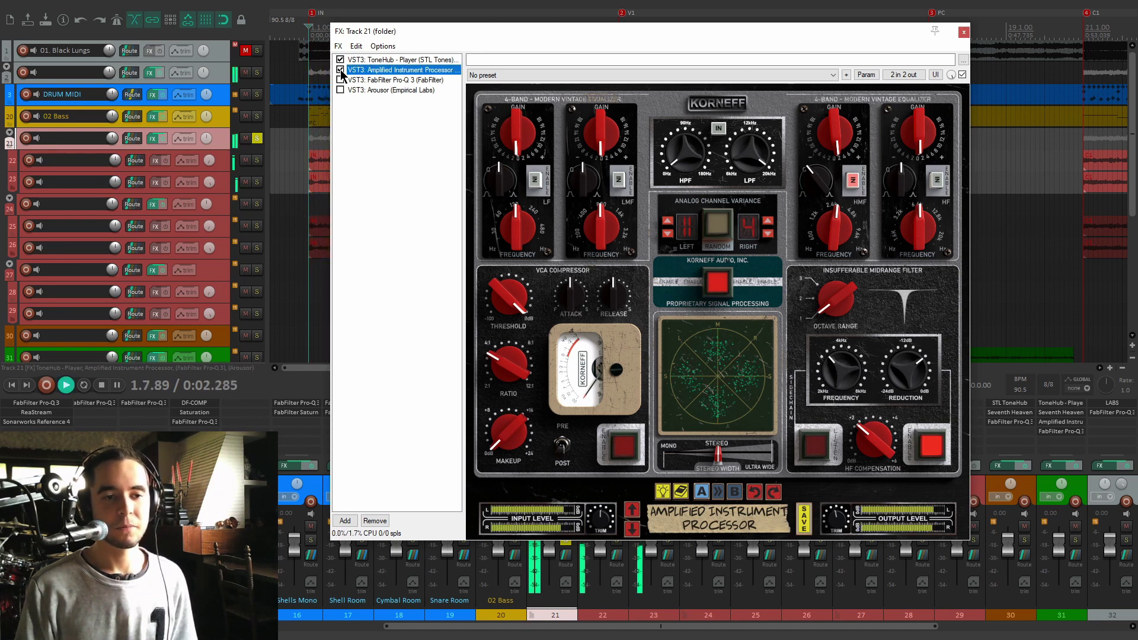
left_click(340, 69)
key("space")
Enable FabFilter Pro-Q 3 in track 21's effects chain and examine its EQ bands
left_click_drag(527, 31, 652, 33)
left_click(334, 78)
left_click_drag(555, 34, 573, 43)
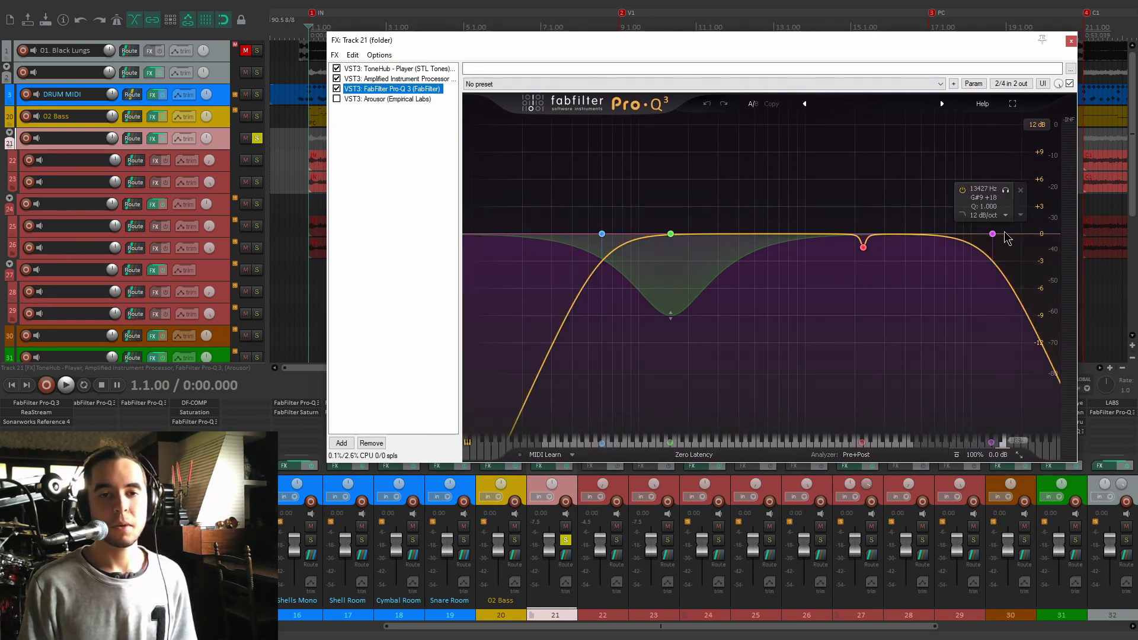
mouse_move(676, 238)
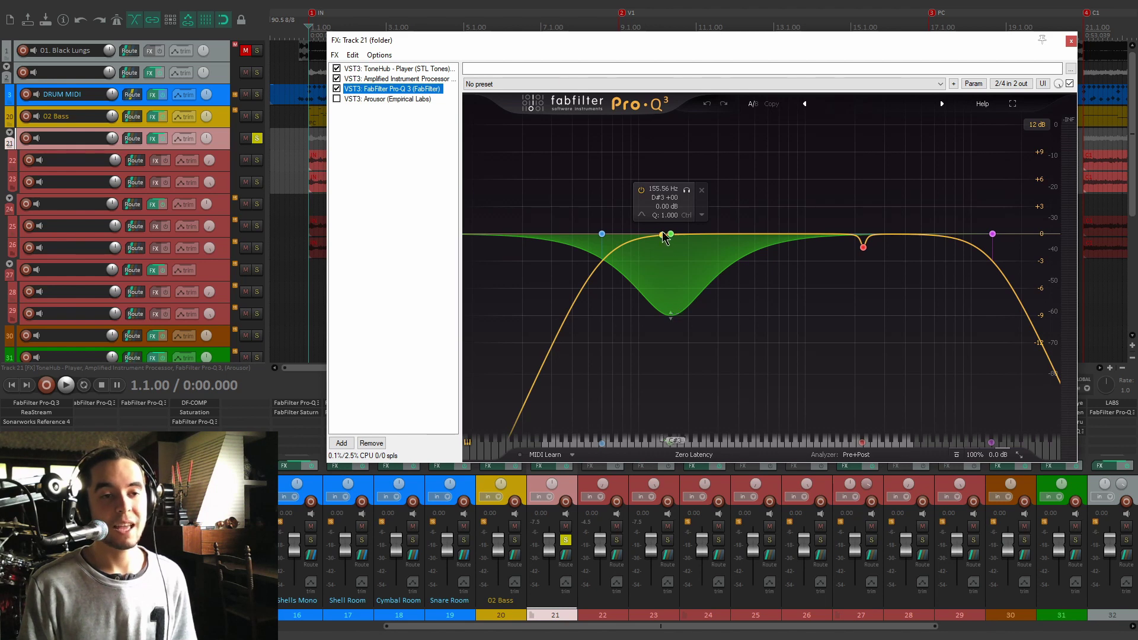
Play track 21 from 57.1.00 in the build section with the Pro-Q 3 window open
left_click_drag(739, 43, 704, 210)
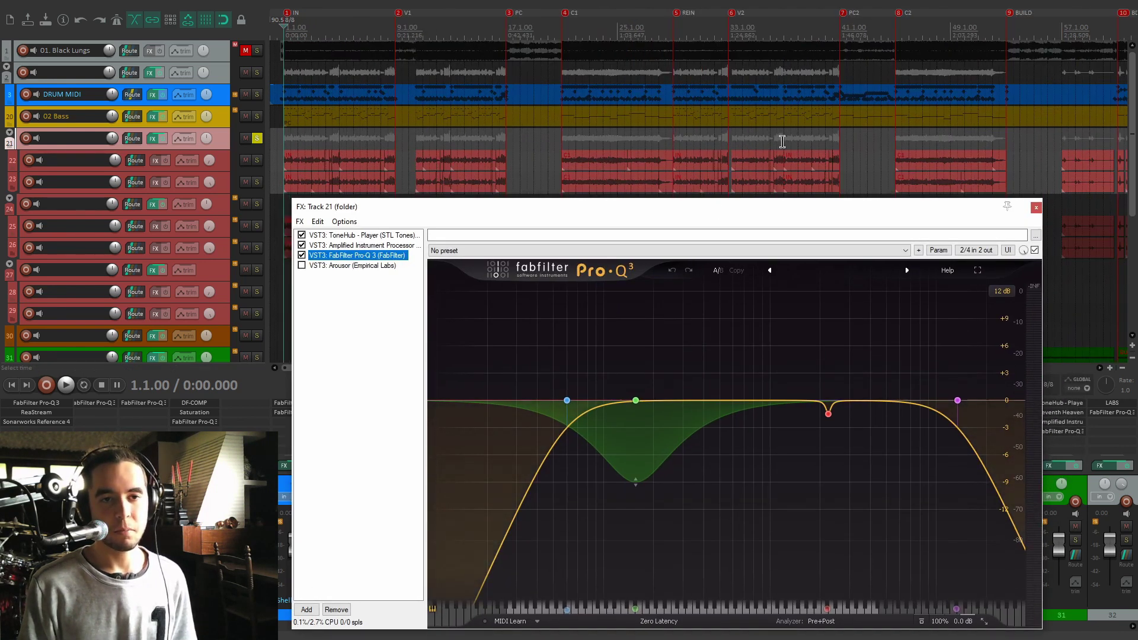
scroll(885, 150, "down", 3)
left_click(832, 137)
scroll(790, 148, "up", 5)
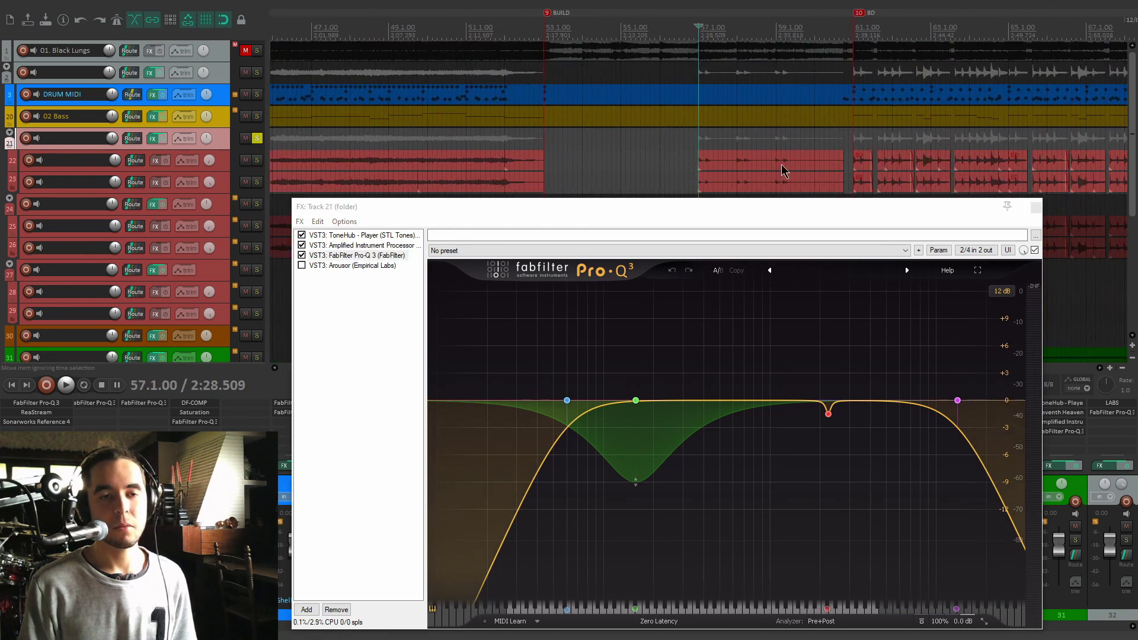
key("space")
left_click_drag(752, 208, 753, 106)
Compare Pro-Q 3's dynamic band at 155.56 Hz bypassed and active during playback
mouse_move(635, 297)
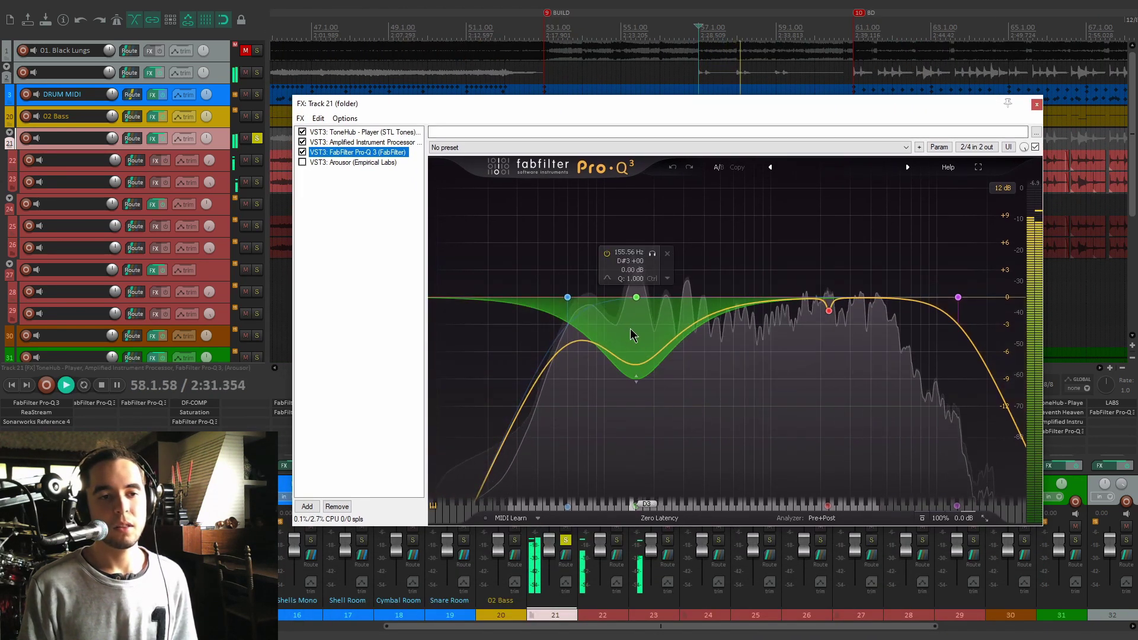
left_click(608, 253)
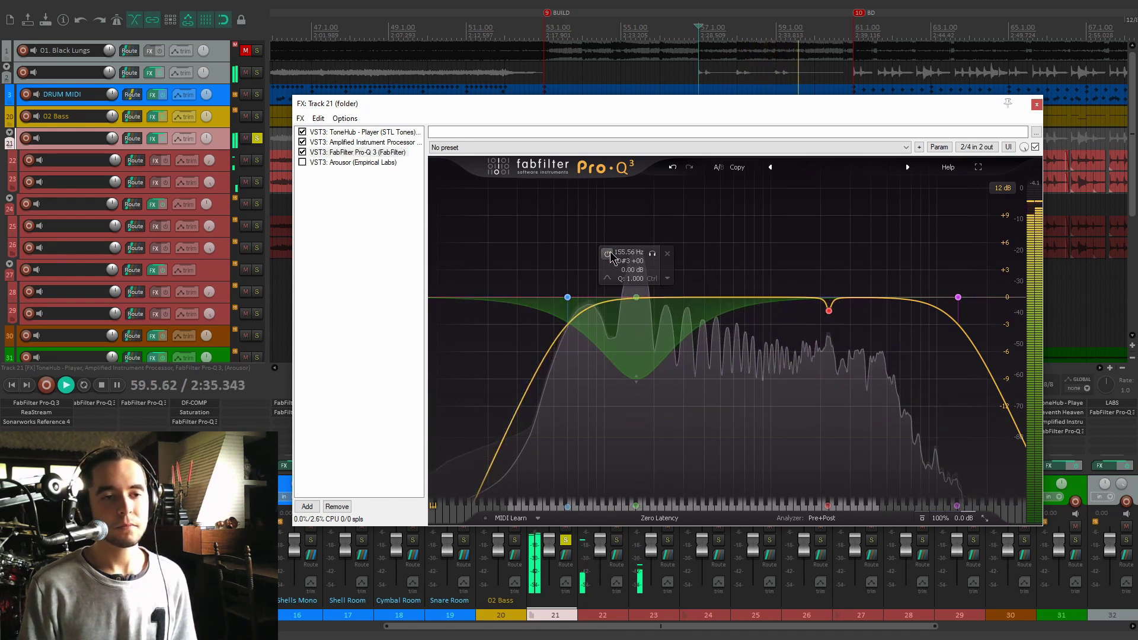
left_click(608, 254)
left_click(608, 254)
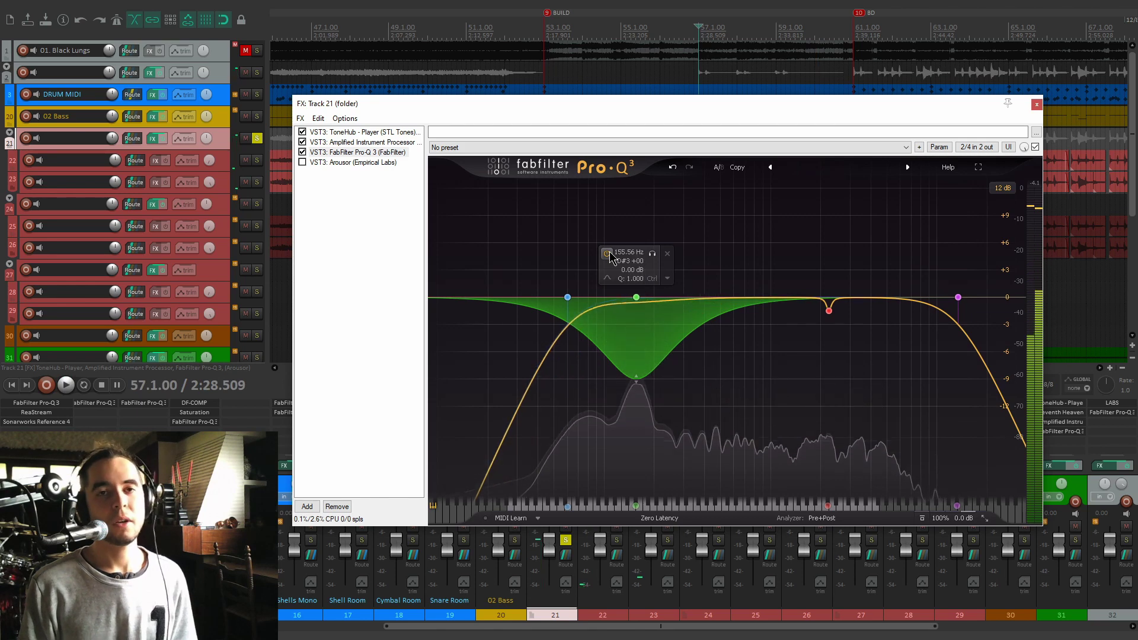
Enable Arousor at the end of track 21's effects chain and place the edit cursor at 60.8.00, before the BD marker
left_click(369, 162)
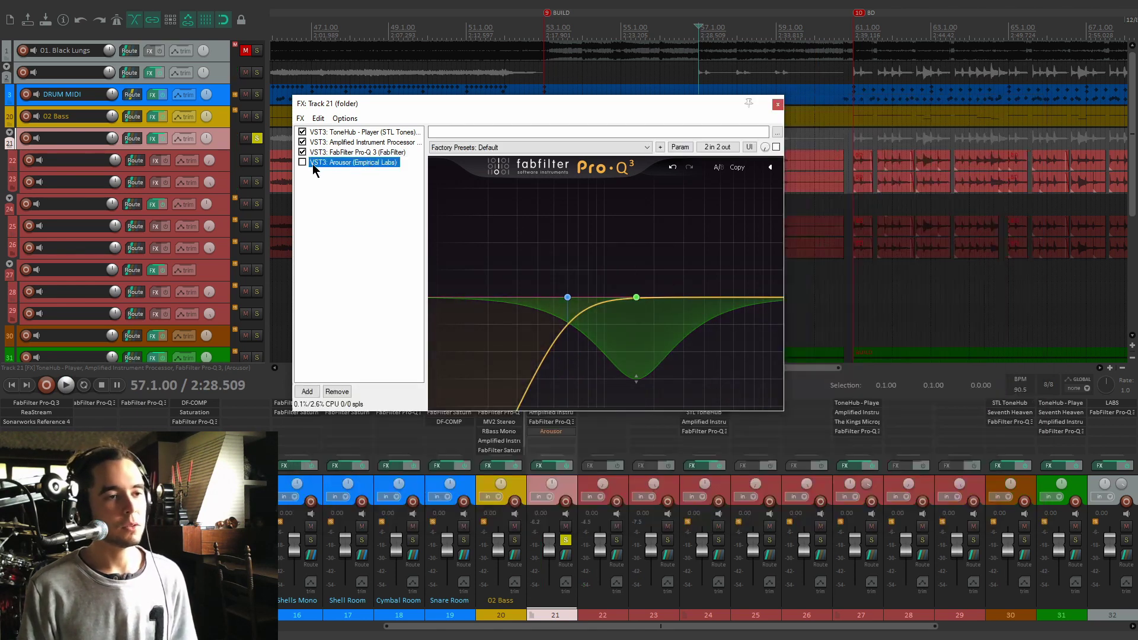
left_click_drag(535, 114, 544, 177)
left_click(782, 140)
scroll(790, 140, "up", 3)
scroll(790, 140, "up", 2)
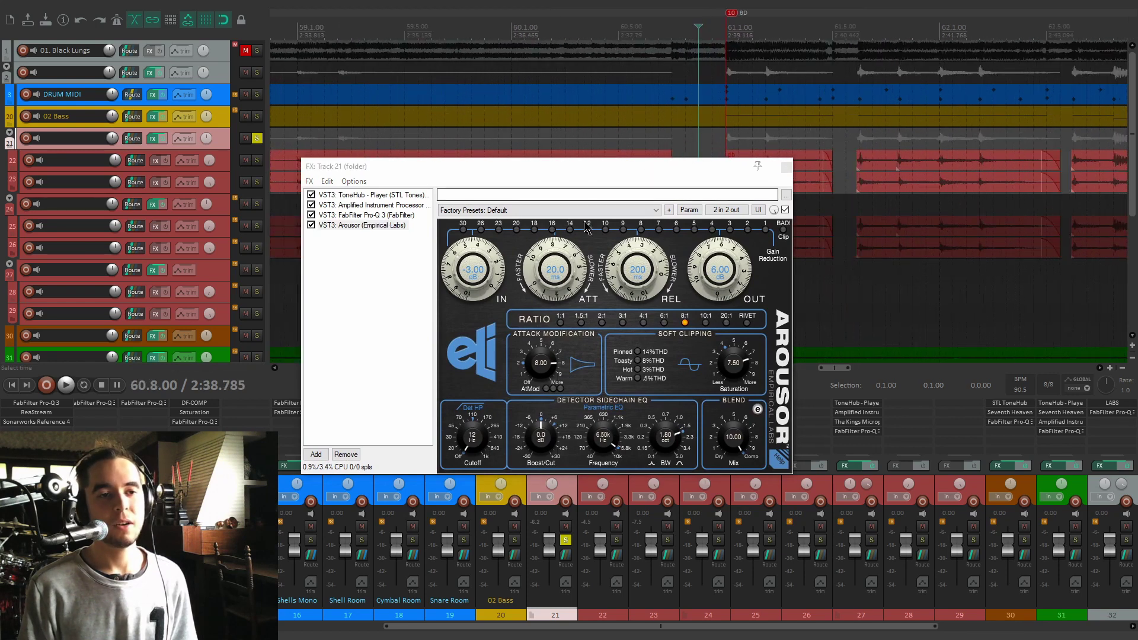
Set the edit cursor to 60.8.50 and play the start of the BD section through Arousor
left_click_drag(709, 169, 707, 205)
left_click(714, 144)
scroll(723, 144, "up", 2)
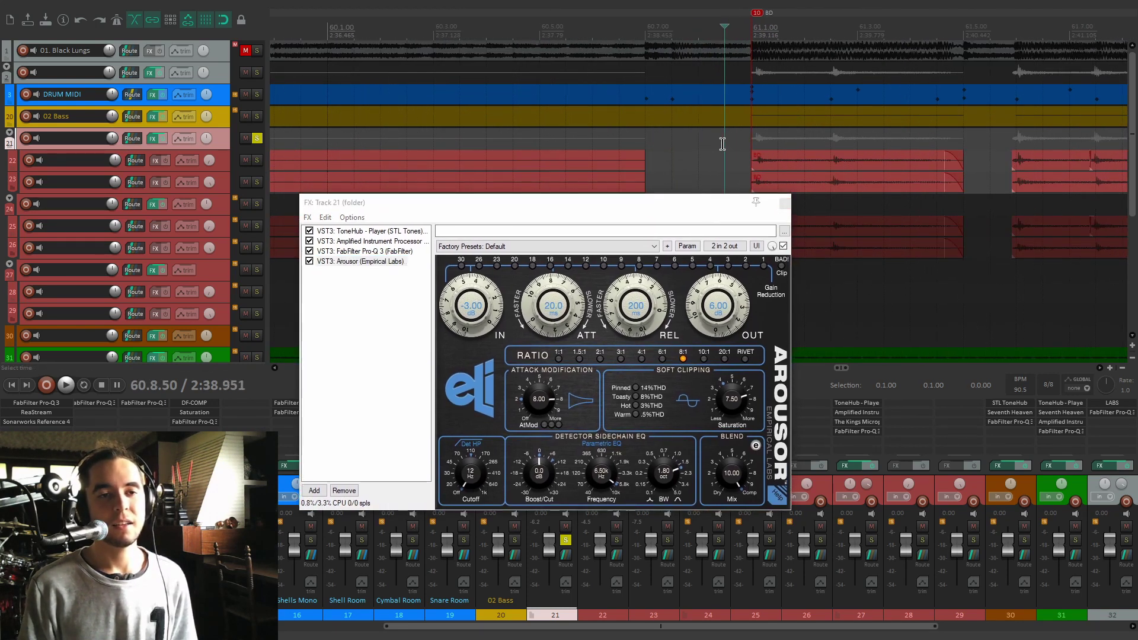
scroll(742, 143, "up", 2)
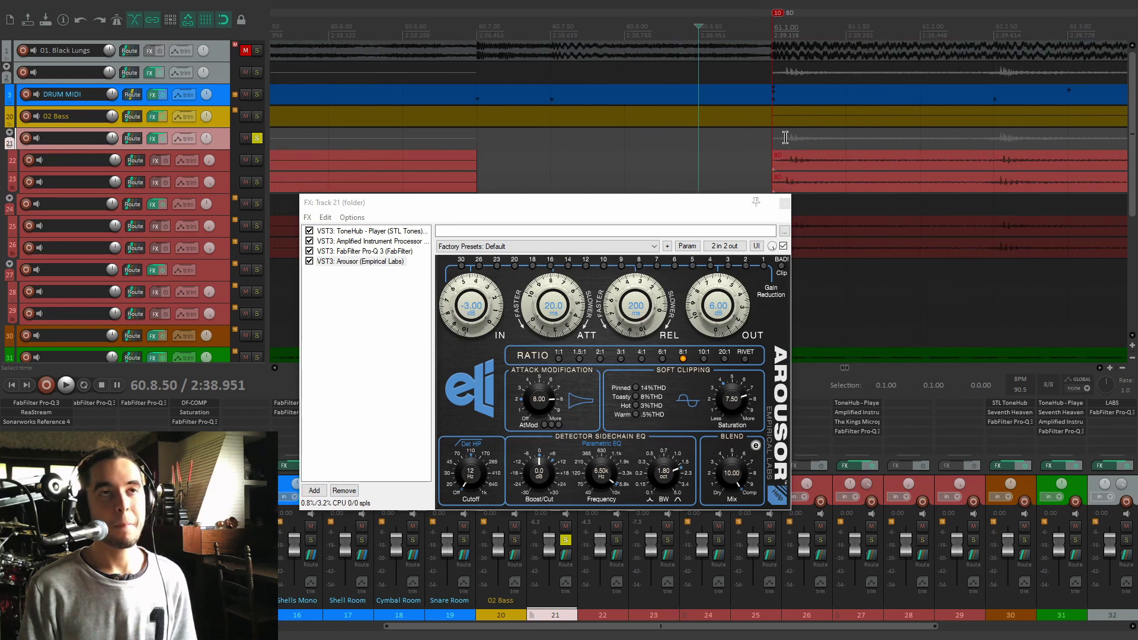
scroll(775, 143, "down", 1)
left_click_drag(689, 206, 629, 162)
key("space")
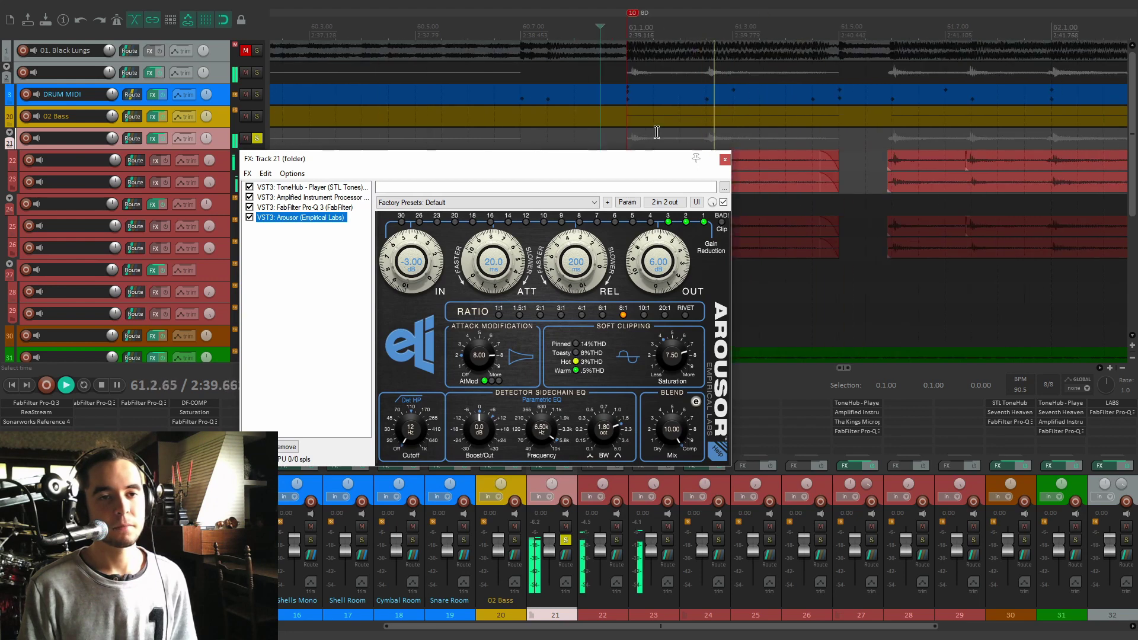
Stop playback and place the edit cursor at 61.5.50 to examine the gap between the clips on tracks 22 and 23
left_click_drag(658, 158, 655, 214)
key("space")
left_click(632, 154)
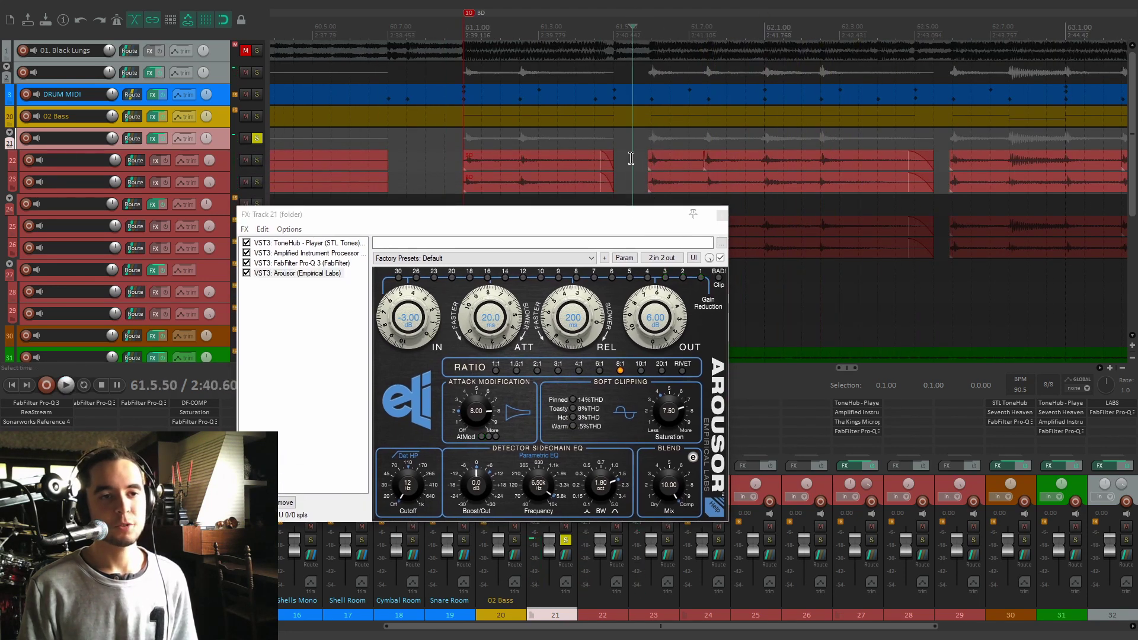
scroll(653, 138, "up", 3)
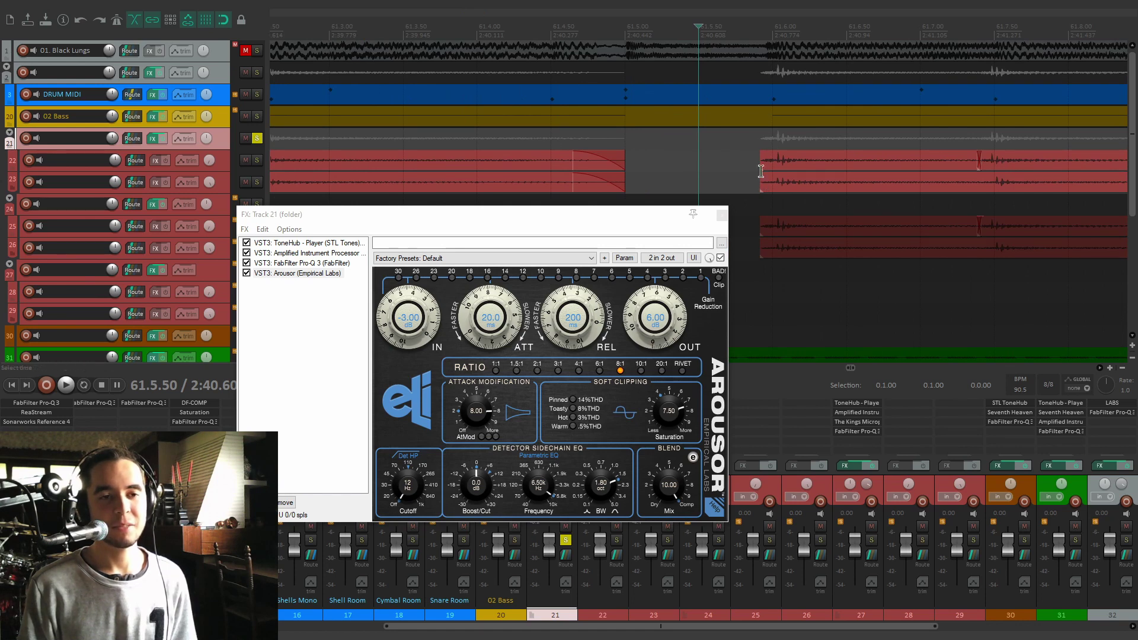
Close track 21's effects window and unsolo the track, returning the edit cursor to the V1 marker
left_click(722, 216)
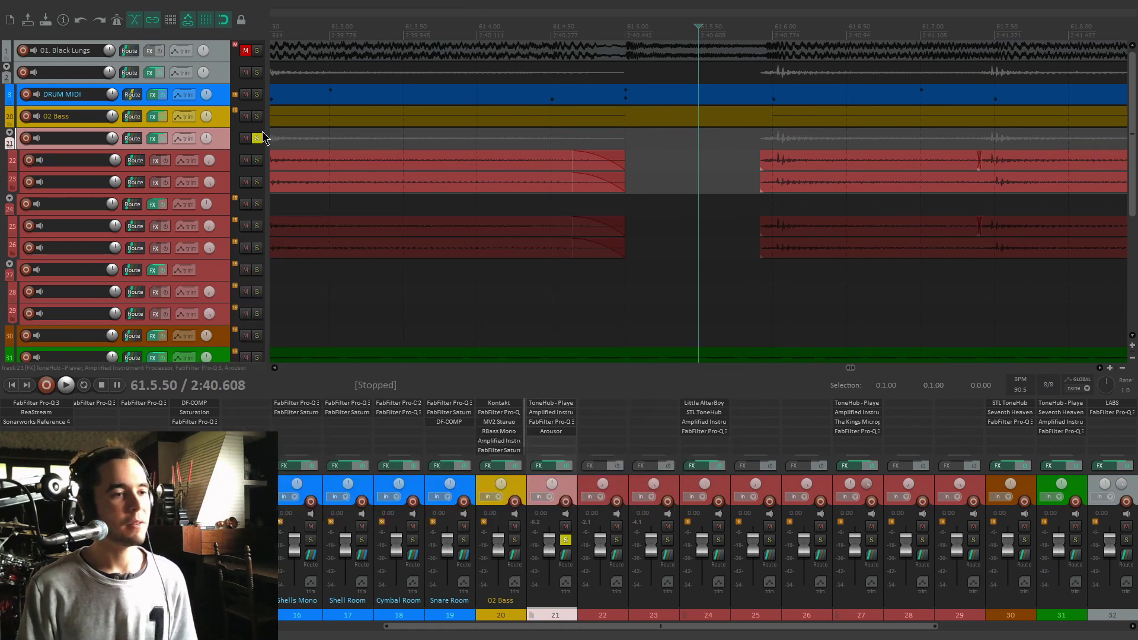
scroll(585, 223, "down", 10)
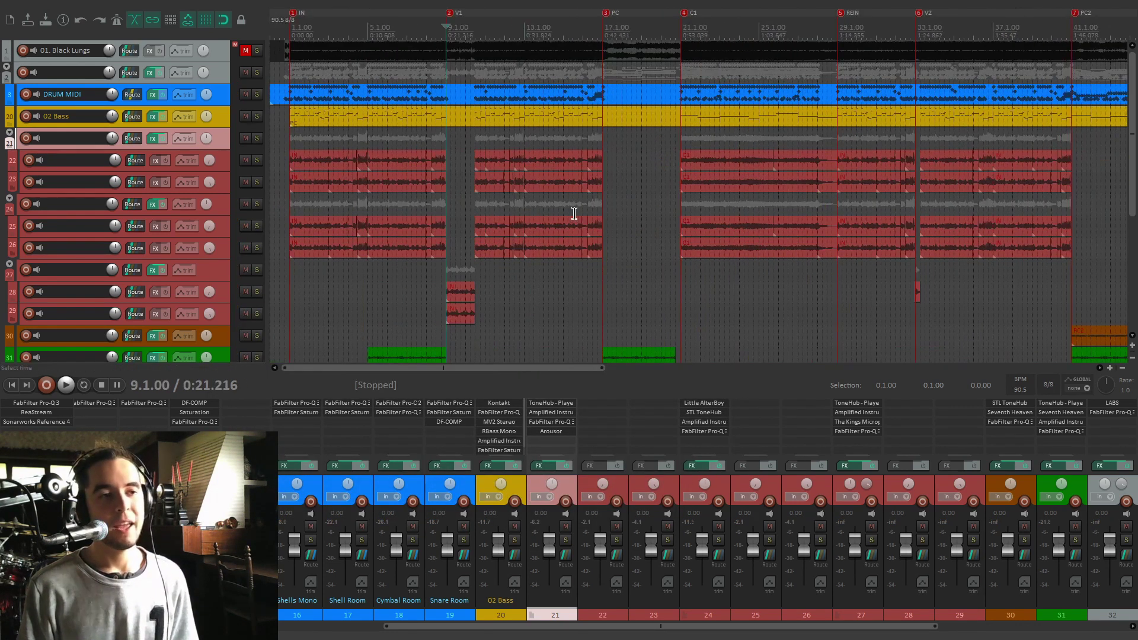
Solo track 24, place the edit cursor at the OUT marker and audition the start of that section
key("Home")
left_click(257, 204)
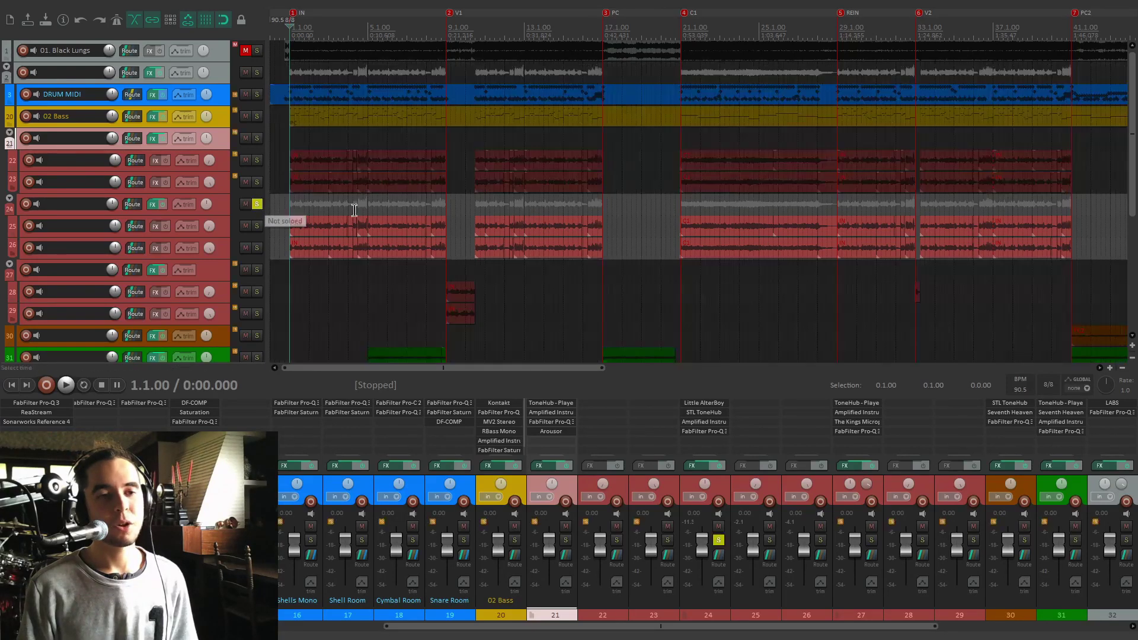
scroll(671, 222, "down", 3)
left_click(1063, 203)
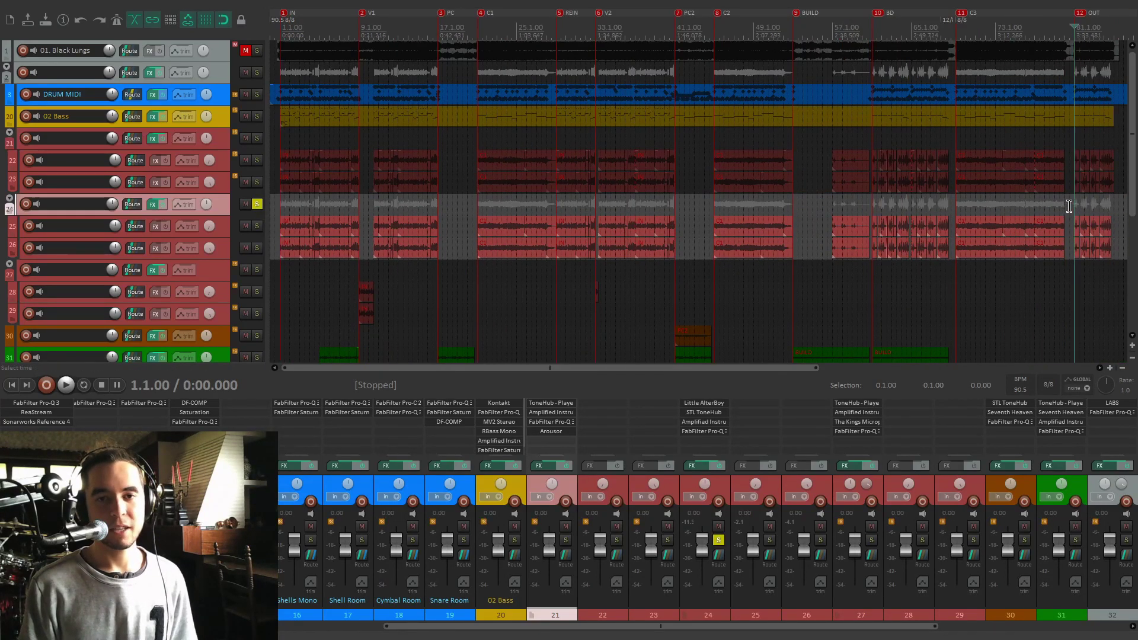
scroll(673, 211, "up", 8)
key("space")
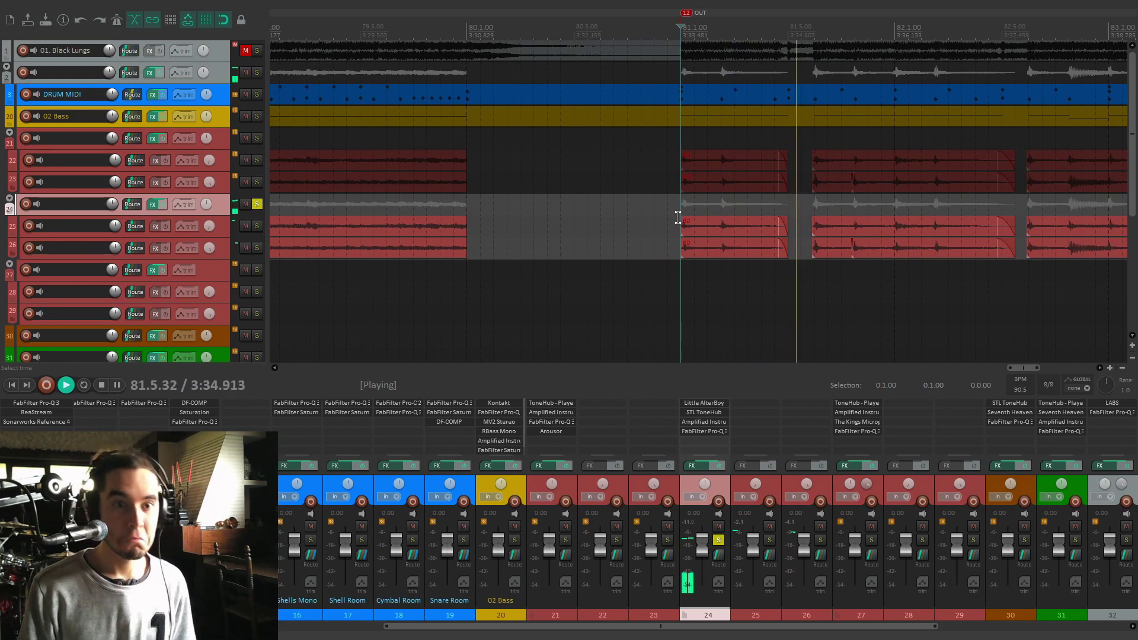
key("space")
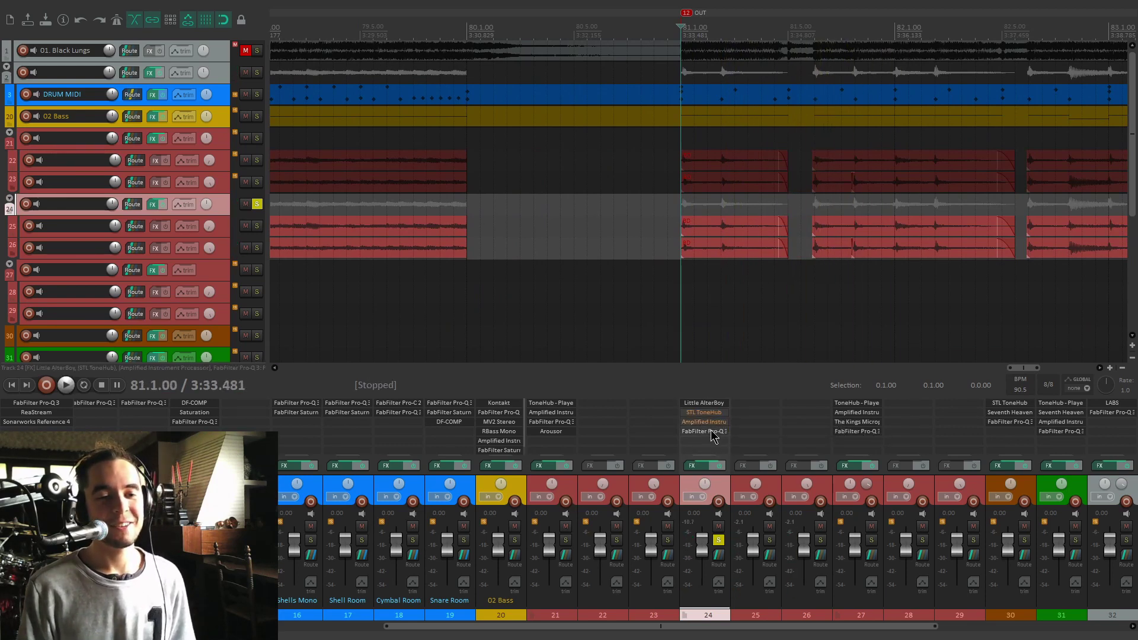
Bypass STL ToneHub, Amplified Instrument Processor and Pro-Q 3 on track 24, and audition the OUT section through Little AlterBoy with its window open
key("space")
key("space")
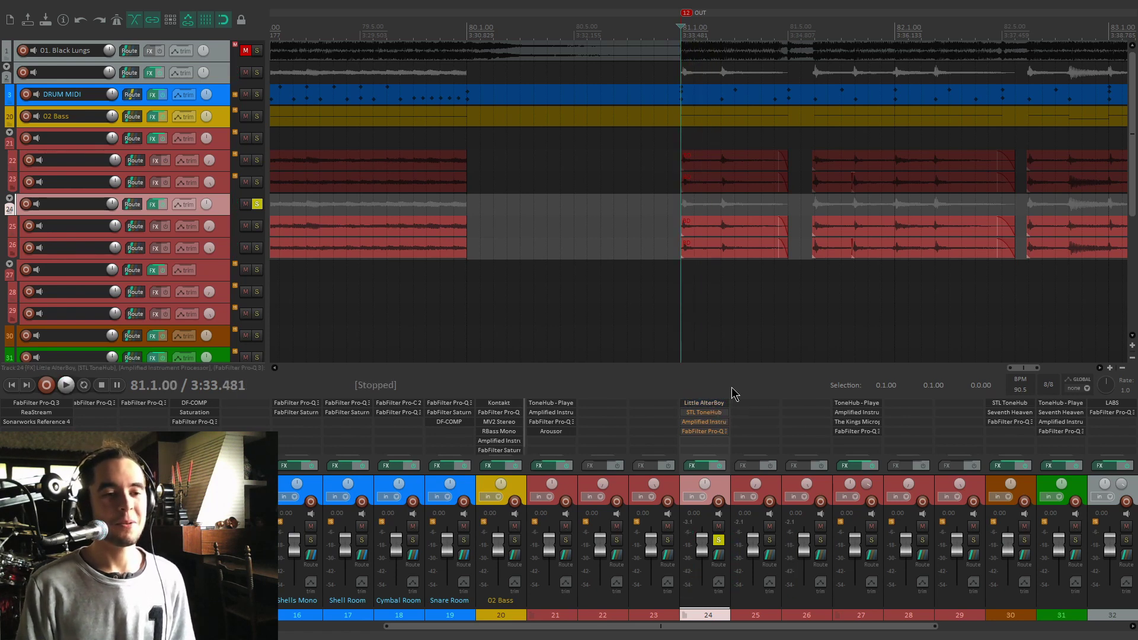
left_click(704, 403)
left_click_drag(368, 75, 527, 113)
key("space")
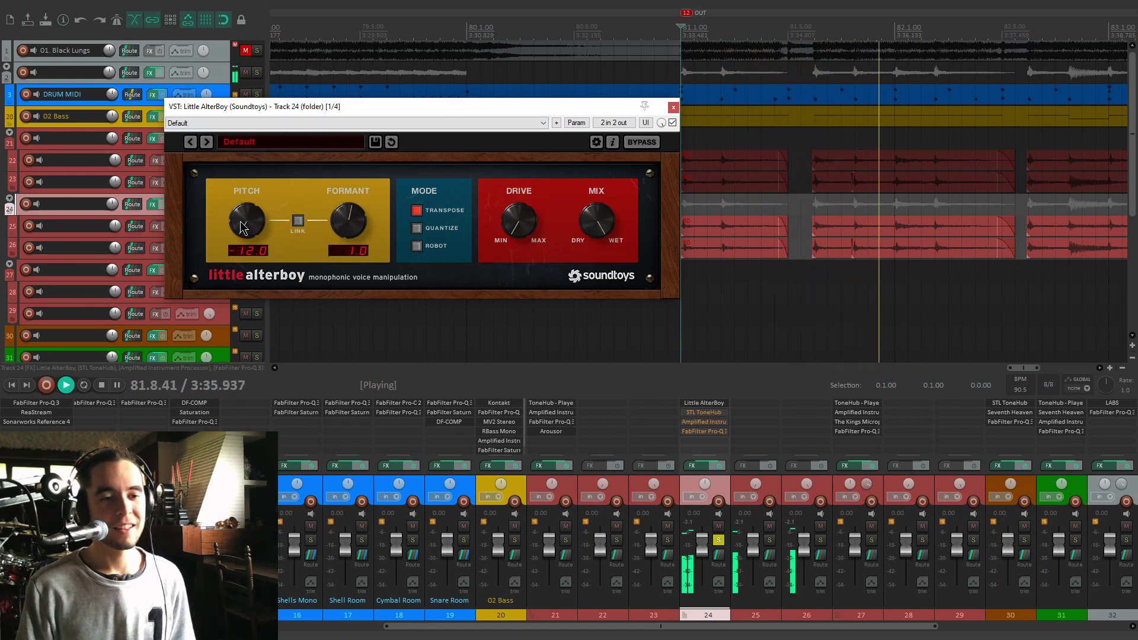
key("space")
left_click_drag(496, 107, 469, 112)
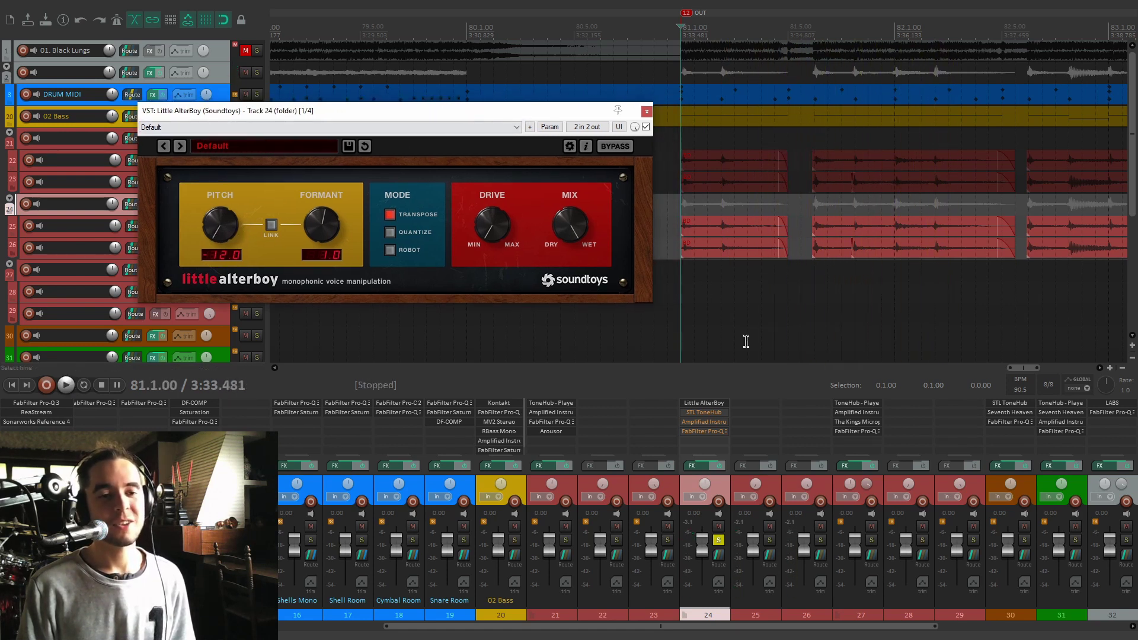
Enable STL ToneHub on track 24, widen its Preset column to examine the DZL VH4 presets, and close both plugin windows
key("space")
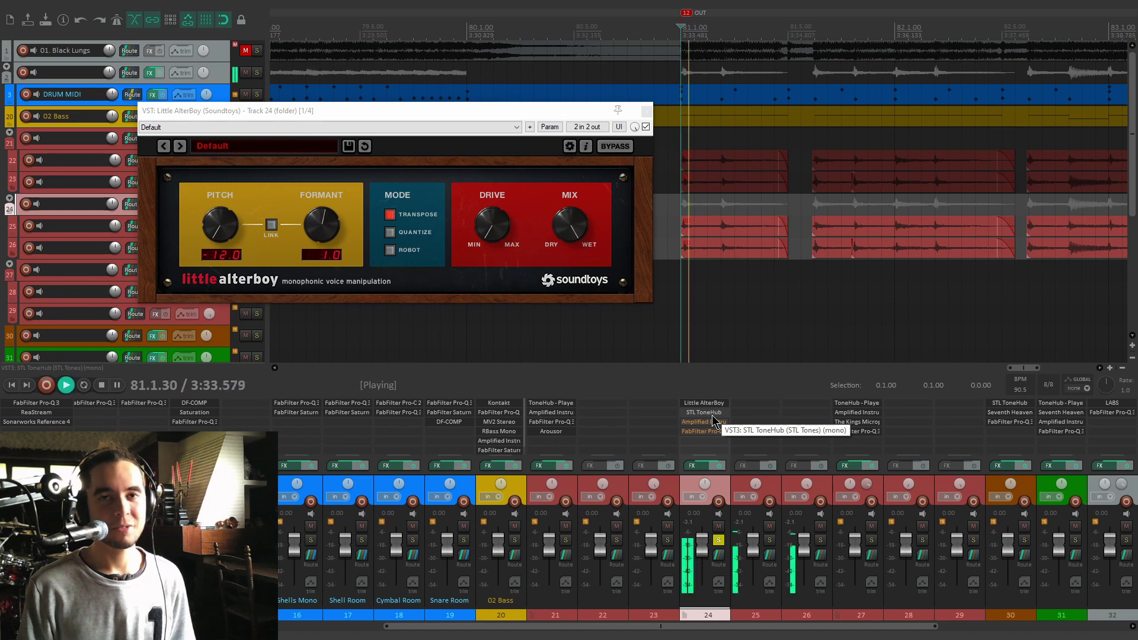
left_click(707, 413)
left_click_drag(479, 56, 838, 42)
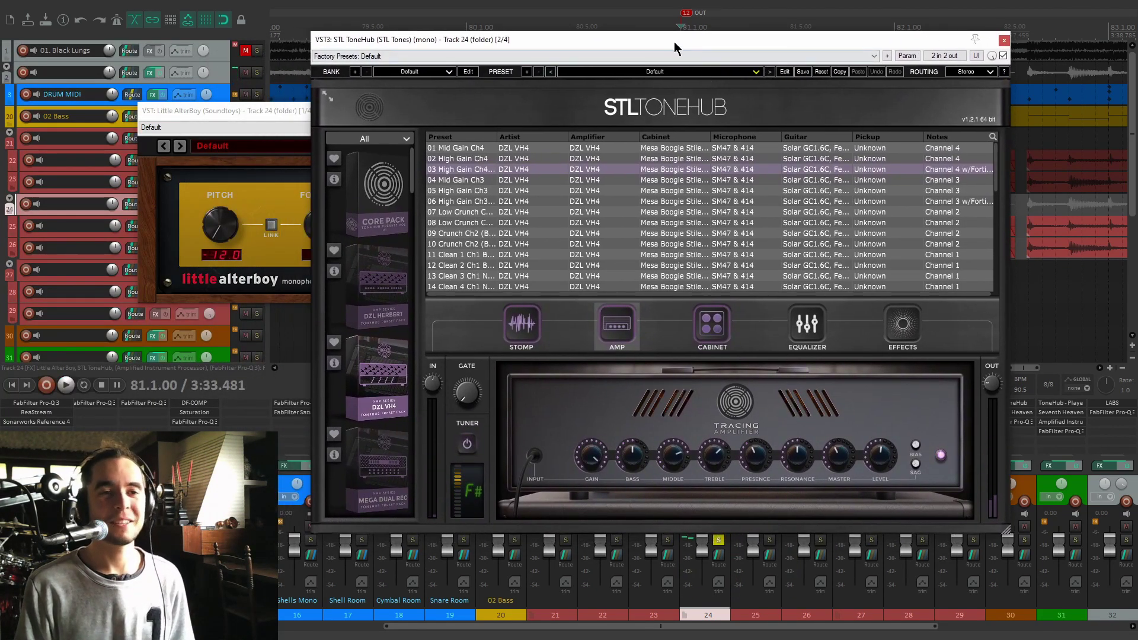
left_click_drag(674, 41, 671, 36)
left_click_drag(287, 107, 283, 152)
left_click(513, 38)
left_click_drag(496, 131, 540, 131)
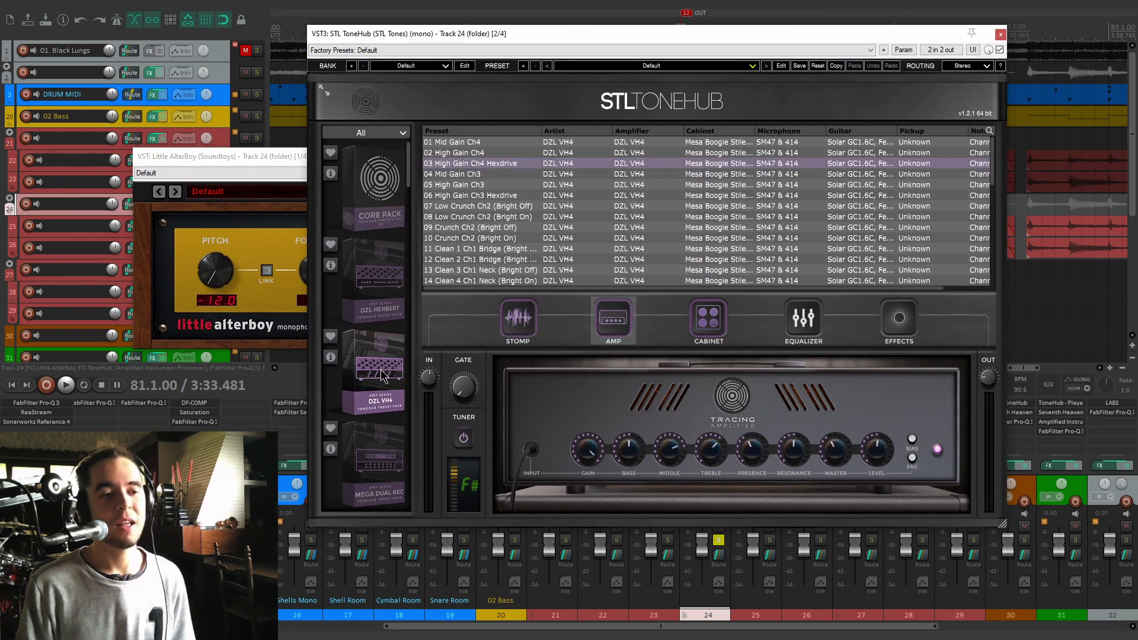
left_click(999, 34)
left_click(642, 157)
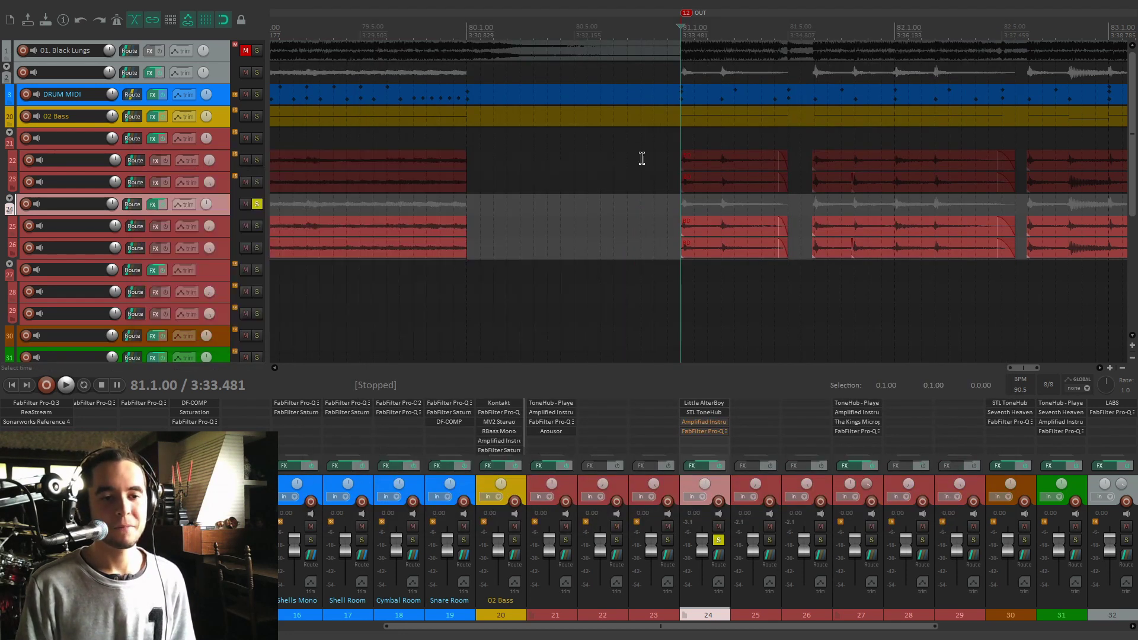
Enable and open Amplified Instrument Processor on track 24, and audition the OUT section through it
left_click(717, 423)
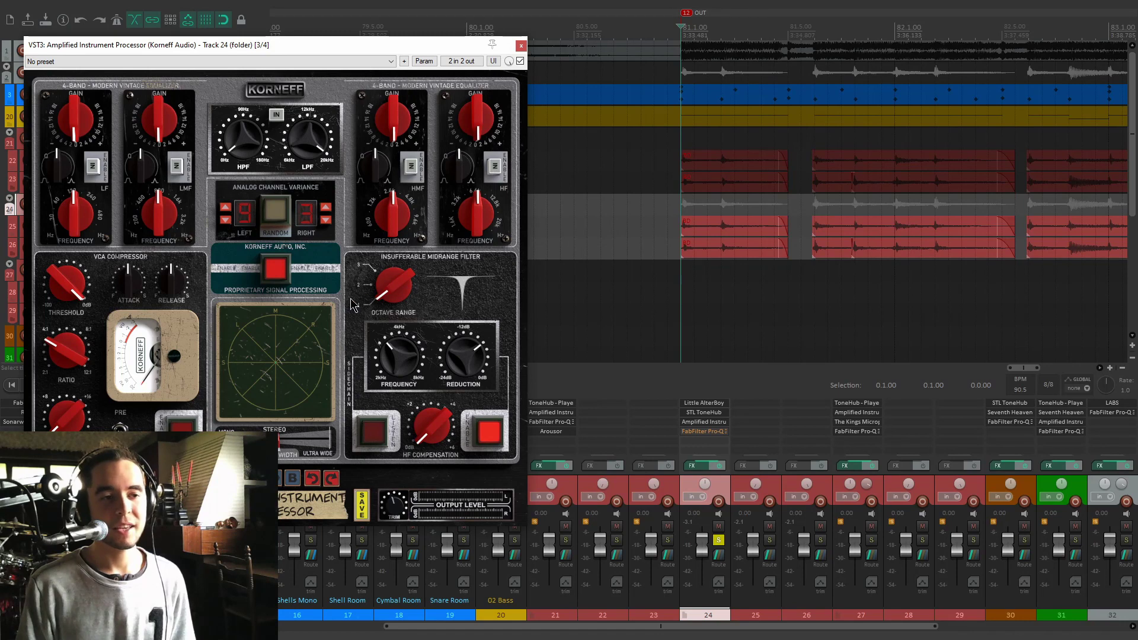
key("space")
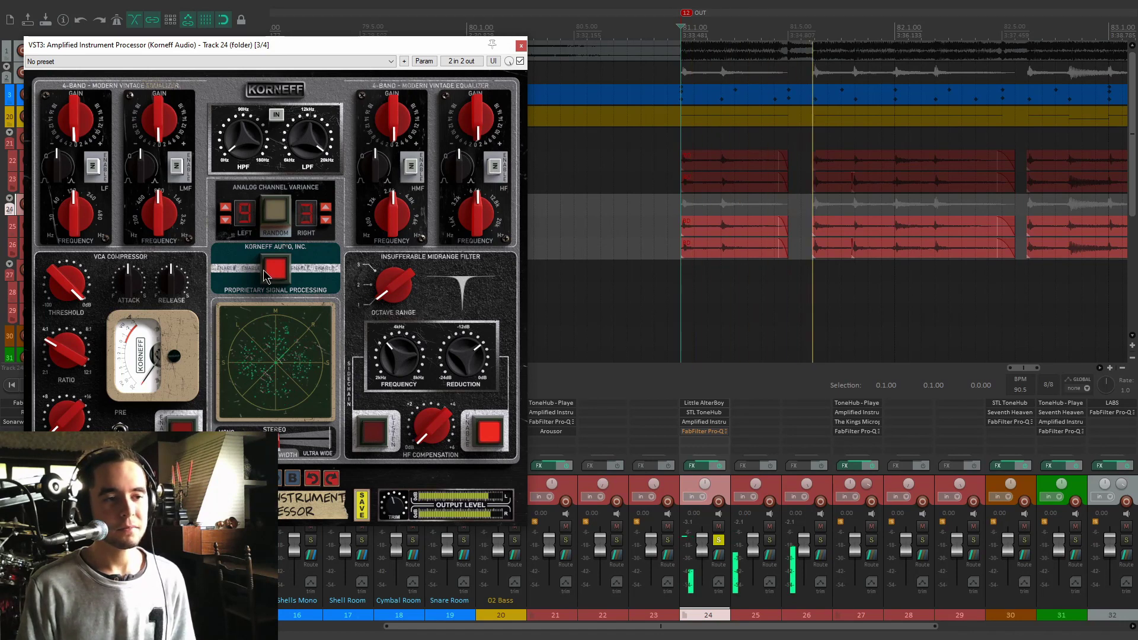
key("space")
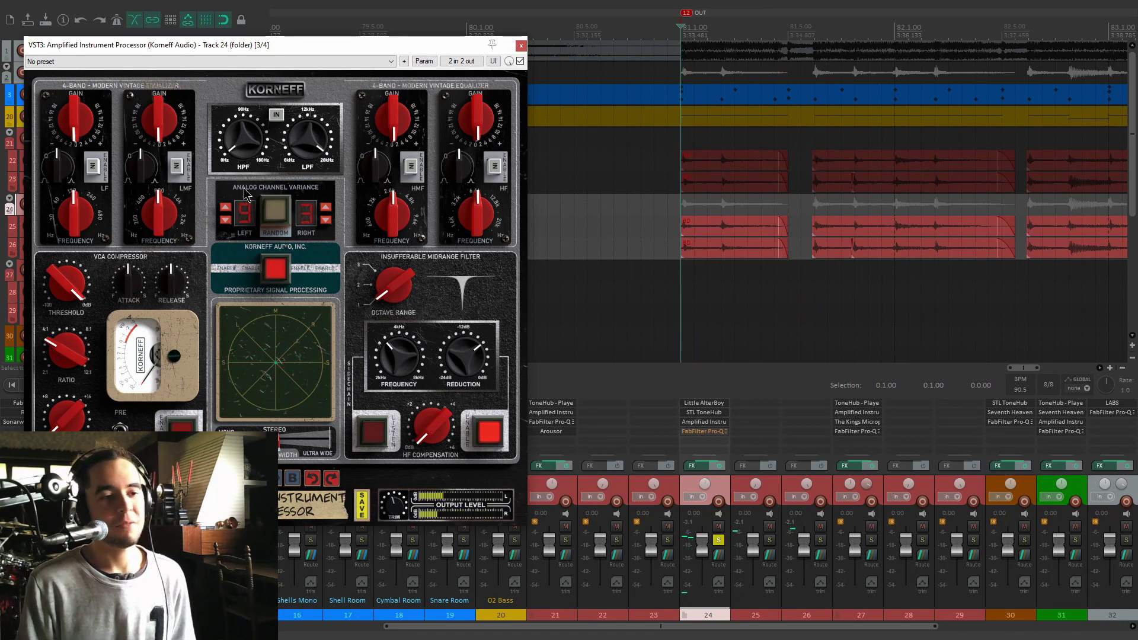
Enable Pro-Q 3 on track 24, listen to its low-cut and low-mid dip bands in isolation during playback, and close its window
left_click(715, 431)
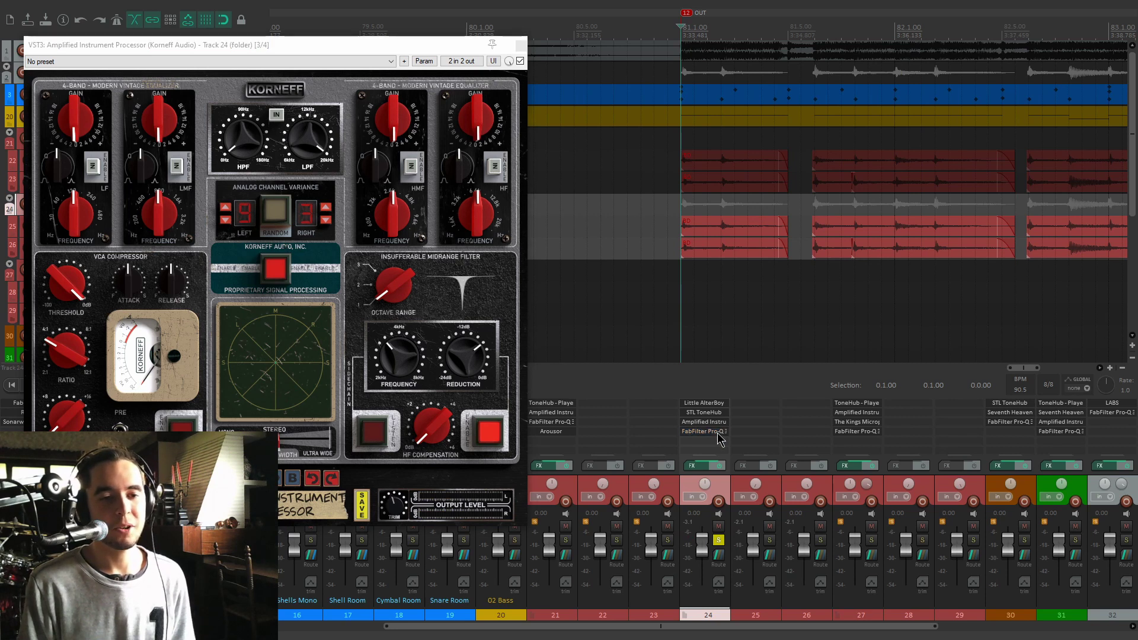
left_click(717, 433)
left_click_drag(490, 53, 471, 84)
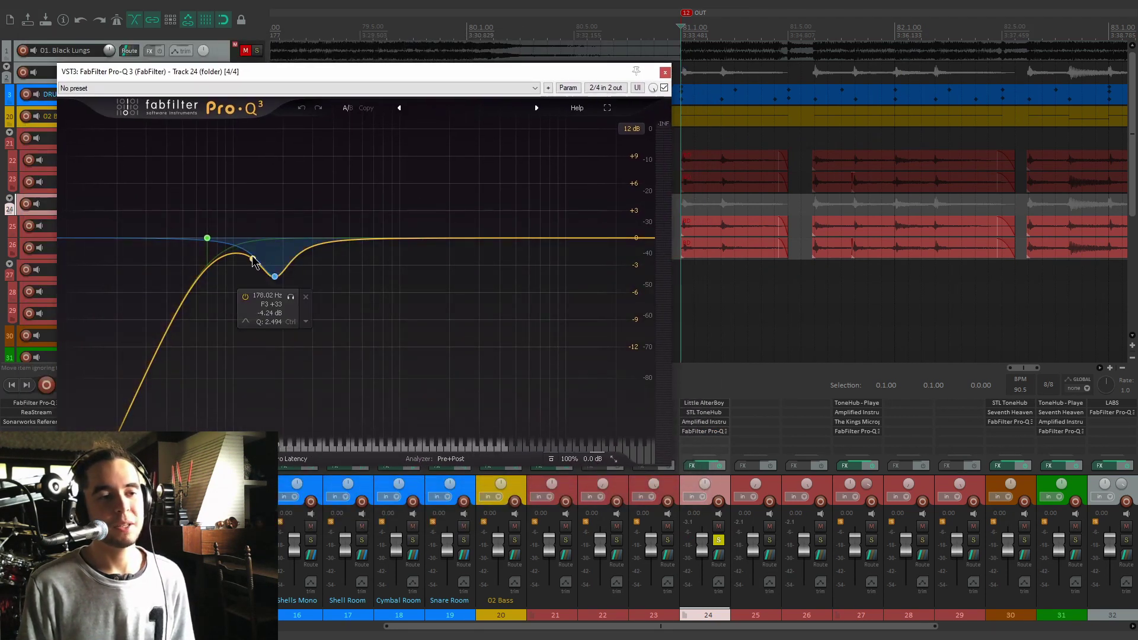
key("space")
left_click(224, 194)
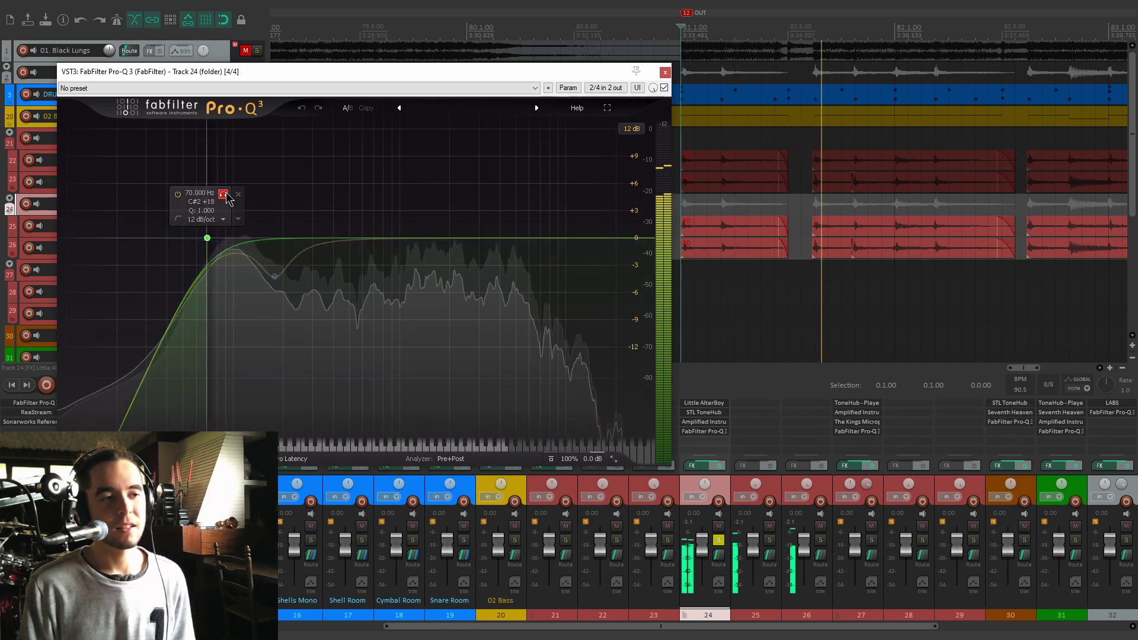
left_click(291, 296)
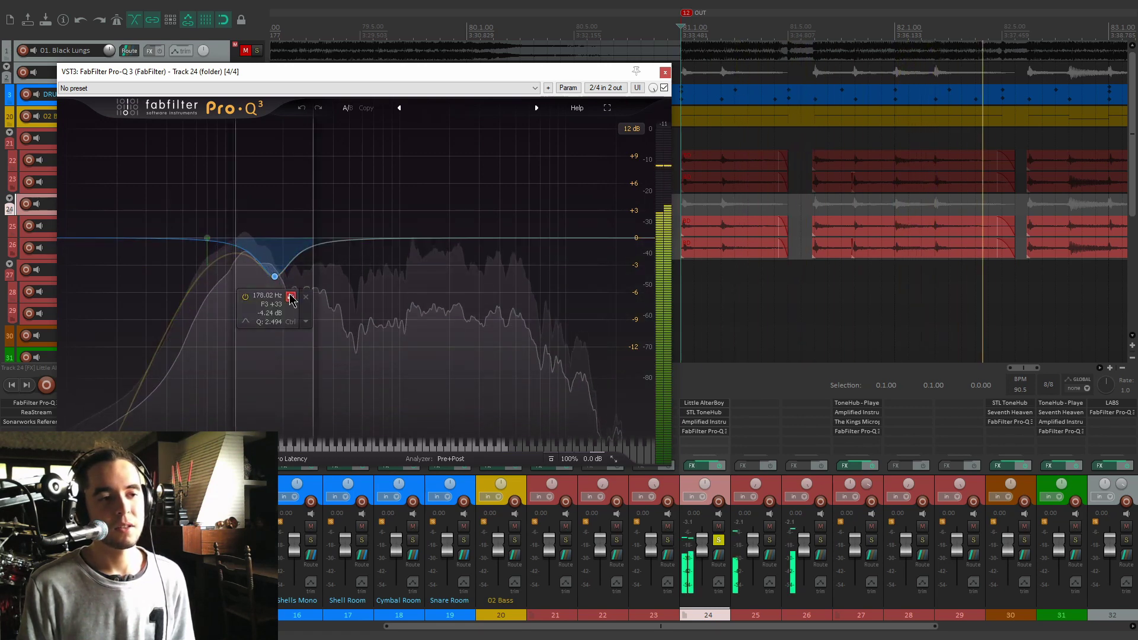
key("space")
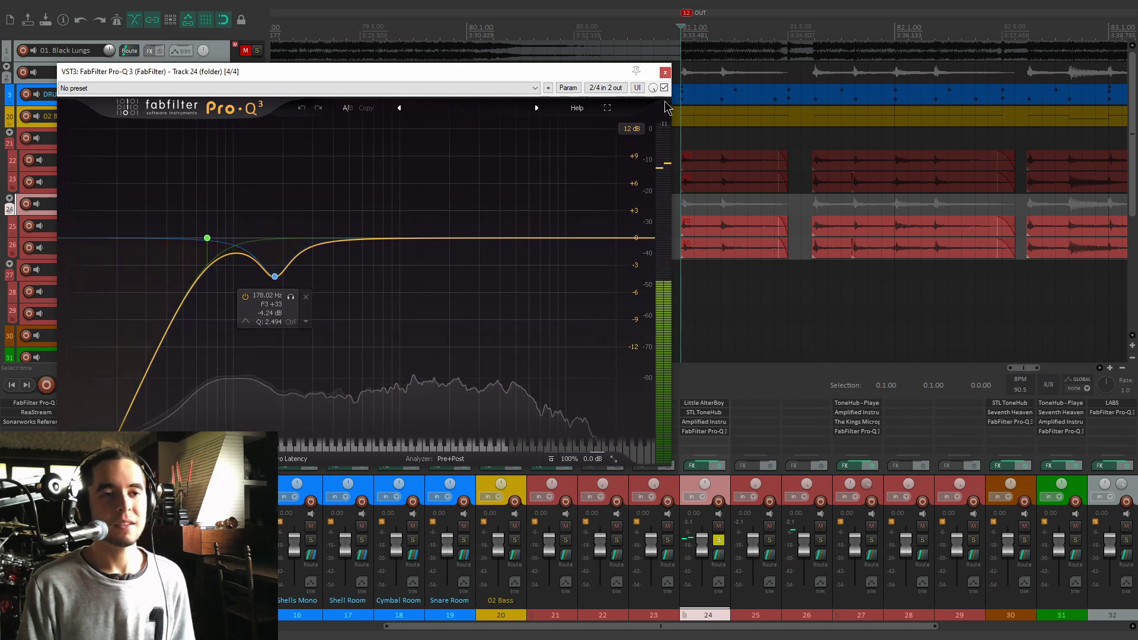
left_click(665, 73)
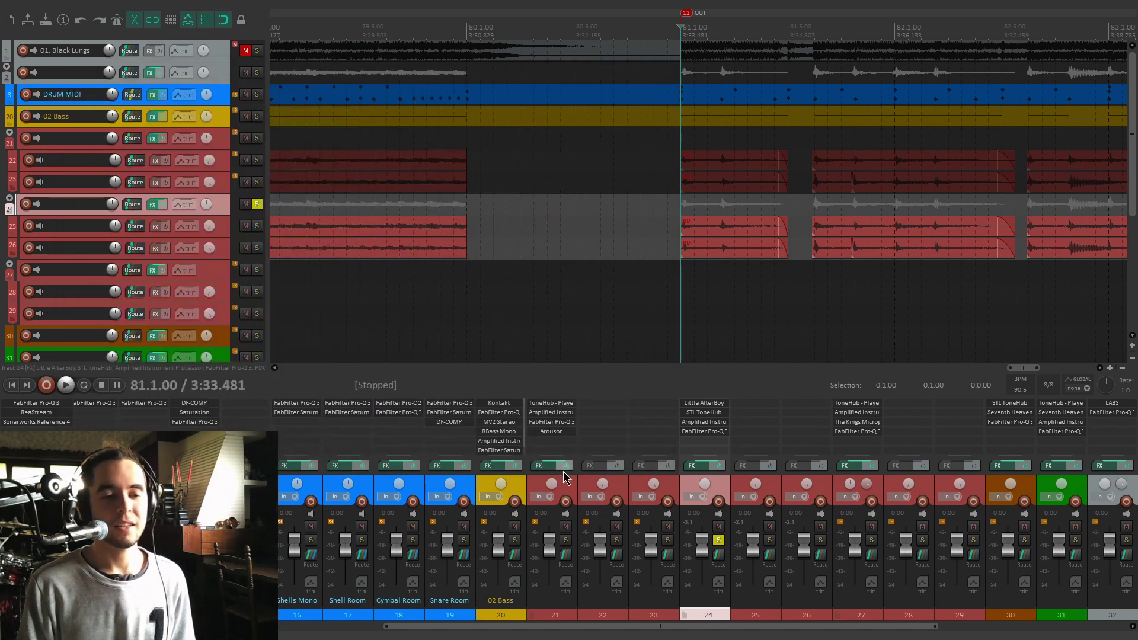
Solo track 21 alongside track 24, audition the OUT section with both, and unsolo the two tracks
left_click(566, 539)
key("space")
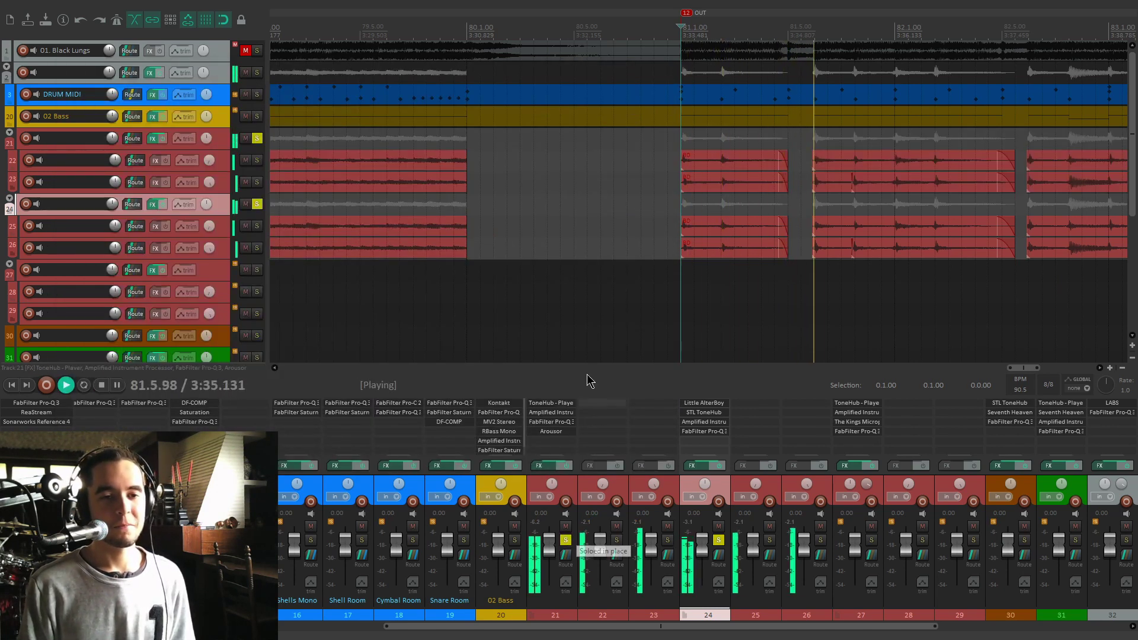
scroll(595, 315, "down", 10)
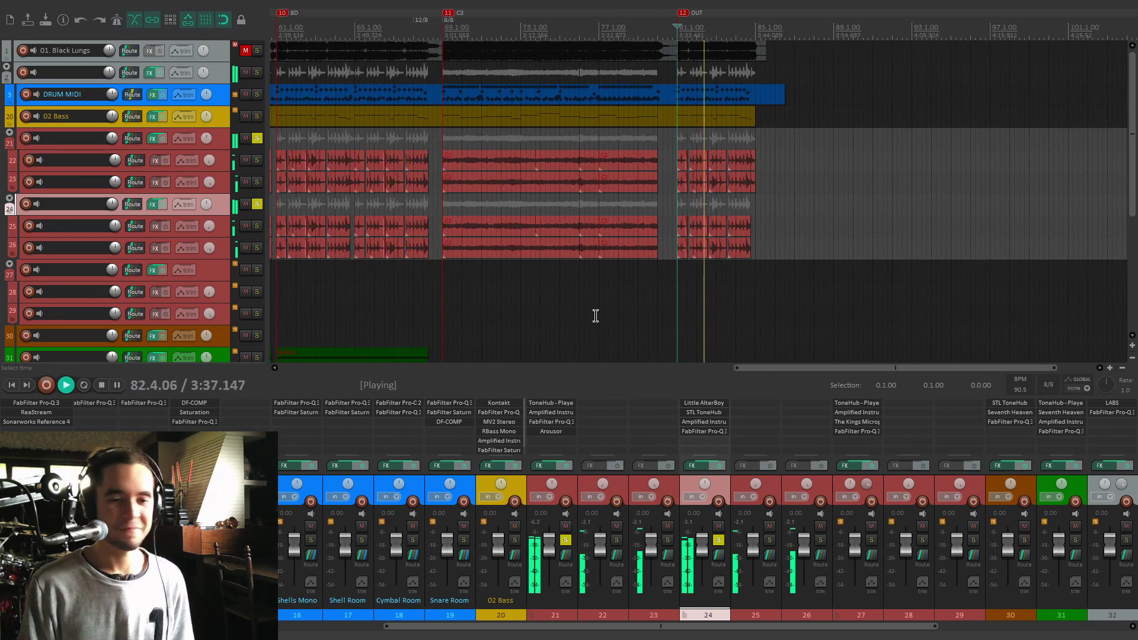
key("space")
scroll(509, 279, "down", 3)
left_click(257, 205)
left_click(256, 138)
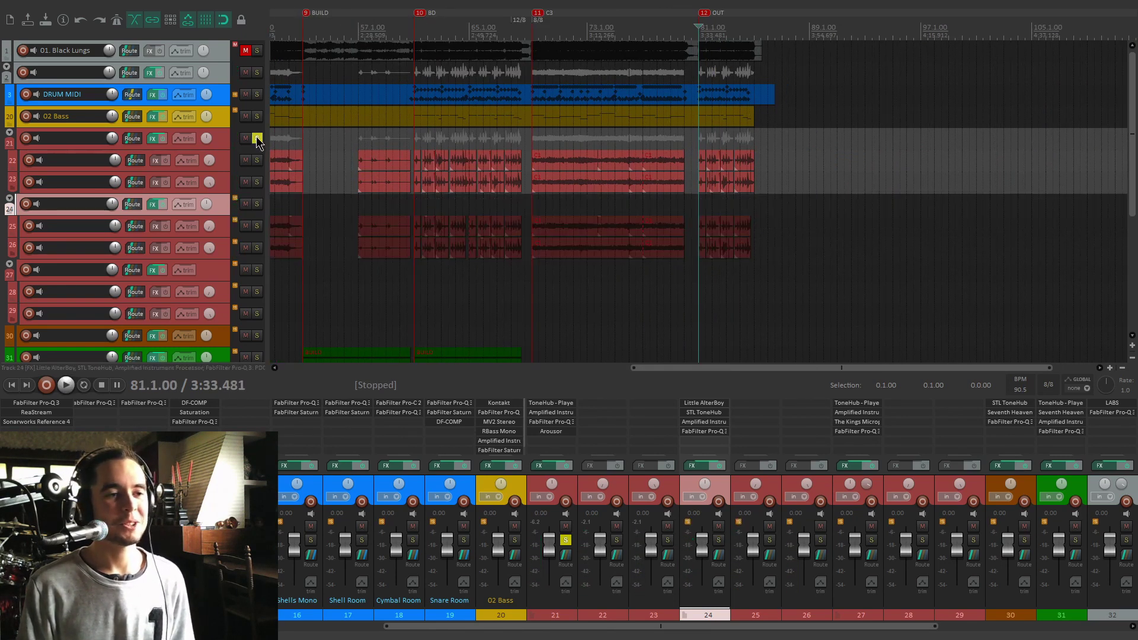
Place the edit cursor at the V1 marker, solo track 27 and play its part
scroll(519, 272, "down", 2)
left_click(449, 282)
scroll(449, 282, "down", 2)
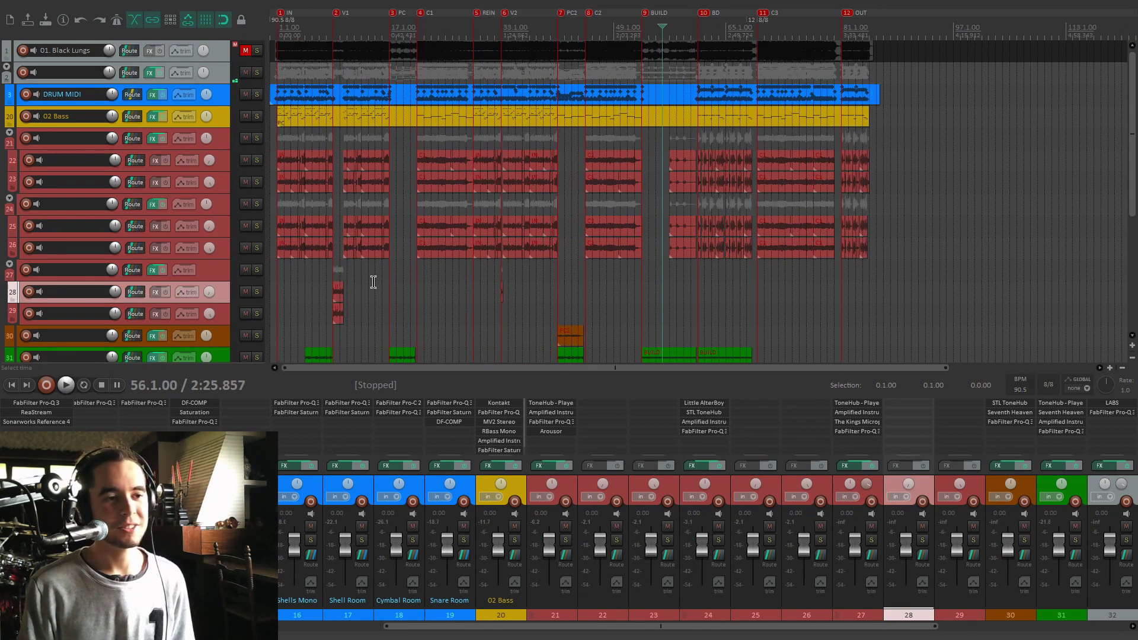
left_click(333, 270)
scroll(333, 270, "up", 5)
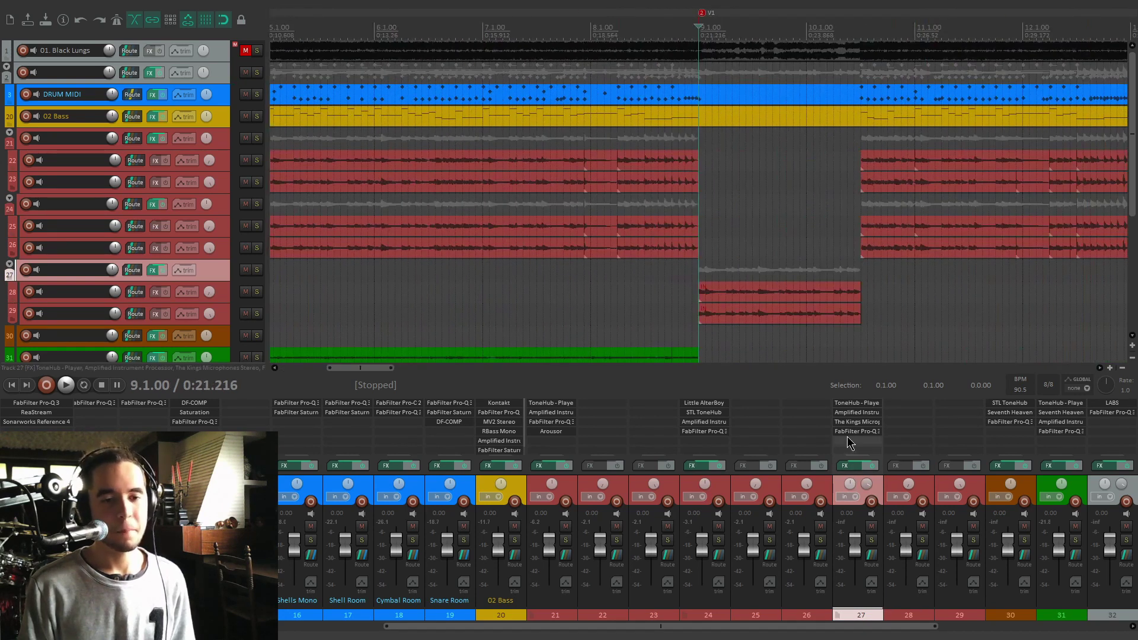
scroll(794, 477, "down", 7)
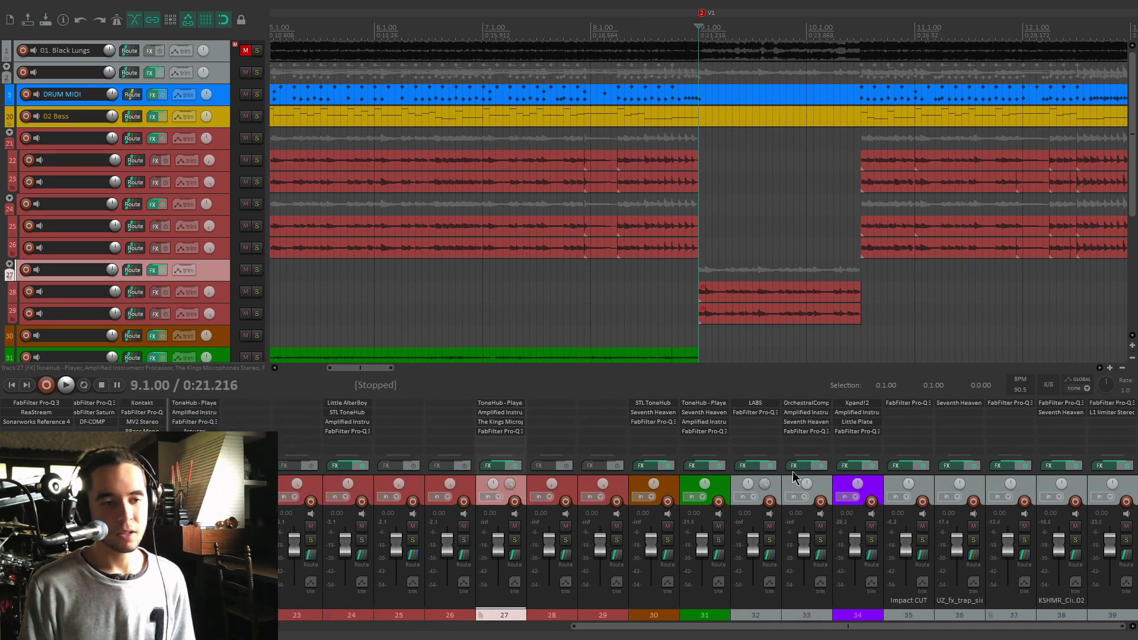
key("space")
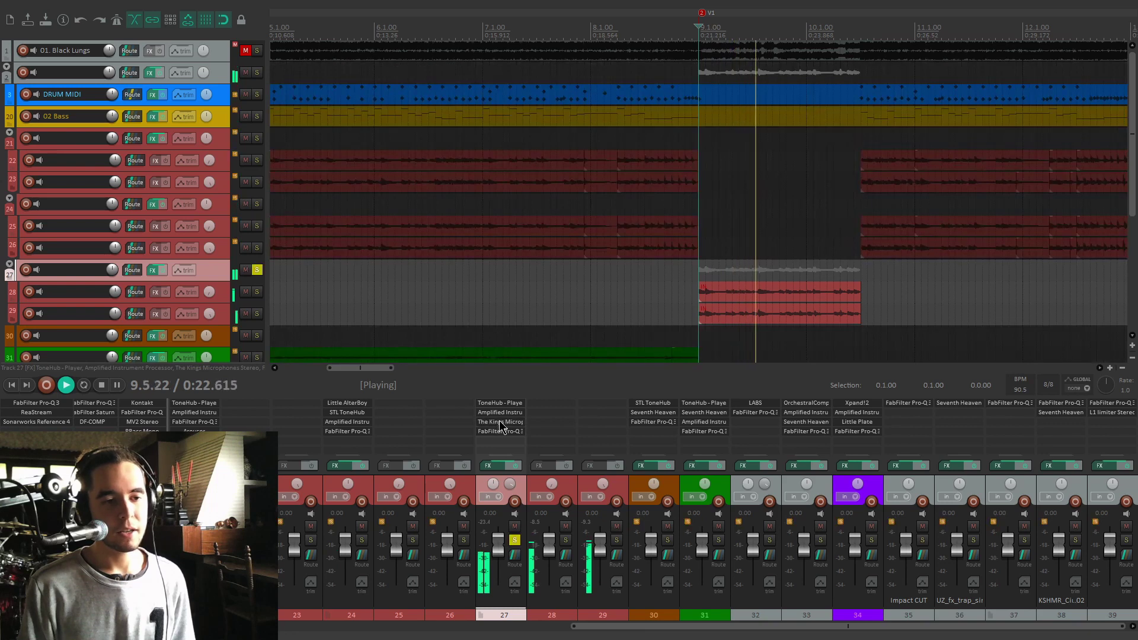
Open The King's Microphones on track 27, audition the V1 part through it, and close its window
left_click(500, 421)
left_click_drag(540, 131, 530, 66)
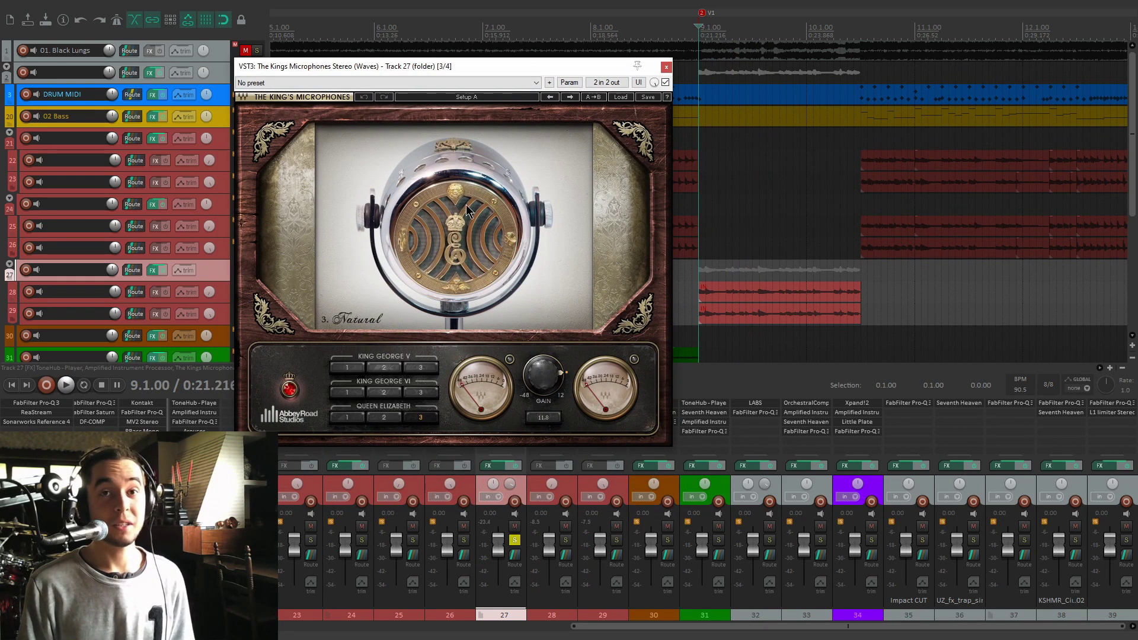
left_click_drag(513, 70, 510, 64)
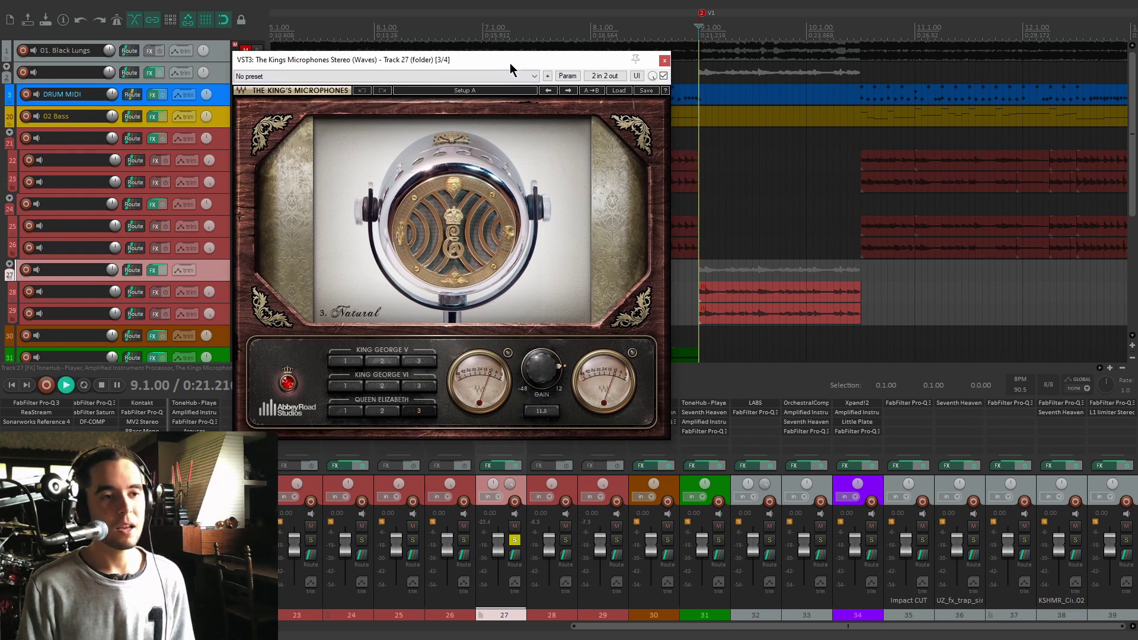
key("space")
left_click(665, 61)
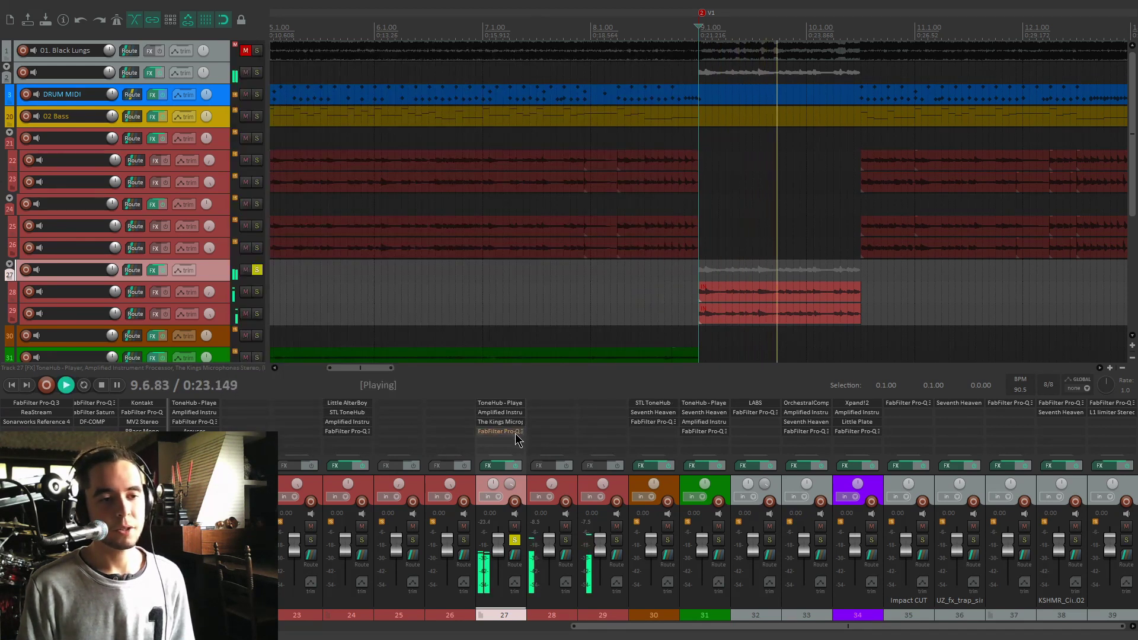
Enable Pro-Q 3 on track 27, examine its low and high cuts, close it, and play V1 with the track unsoloed
left_click(517, 437)
left_click_drag(576, 162, 582, 107)
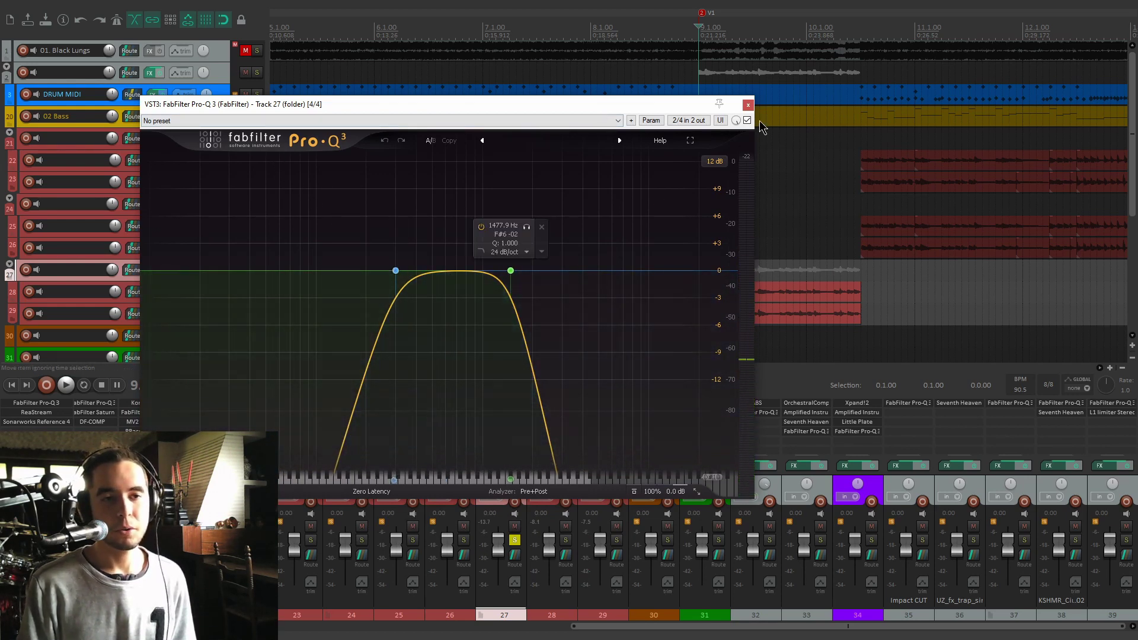
key("Escape")
key("space")
scroll(729, 261, "down", 6)
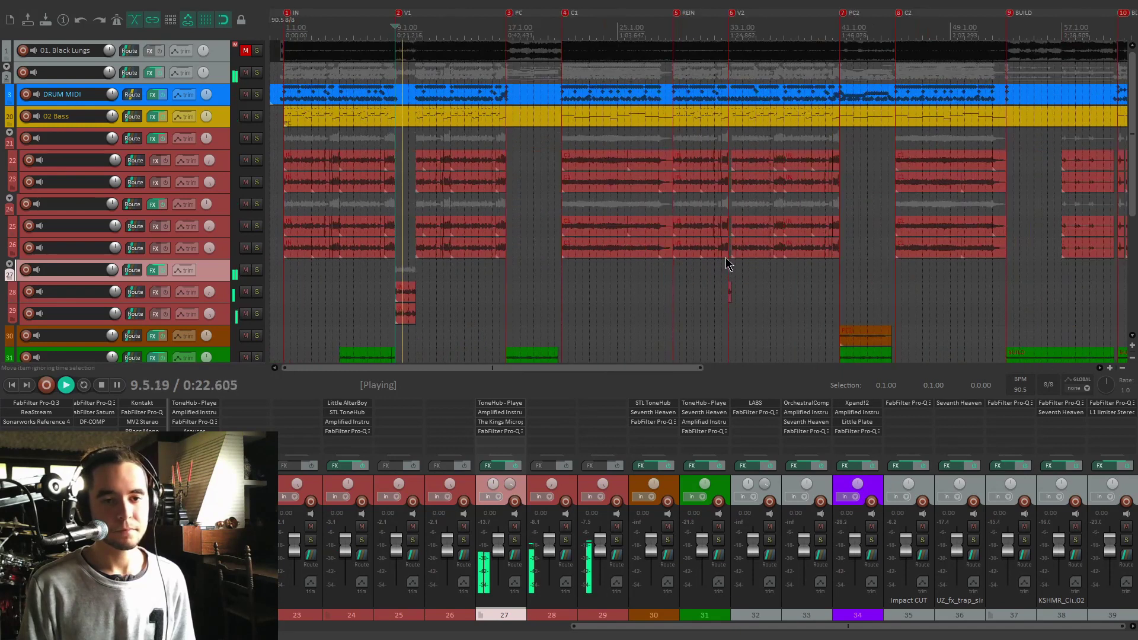
Stop playback, set the edit cursor to 5.1.00 at track 31's first clip, and play that track soloed
scroll(74, 290, "down", 8)
left_click(339, 243)
key("space")
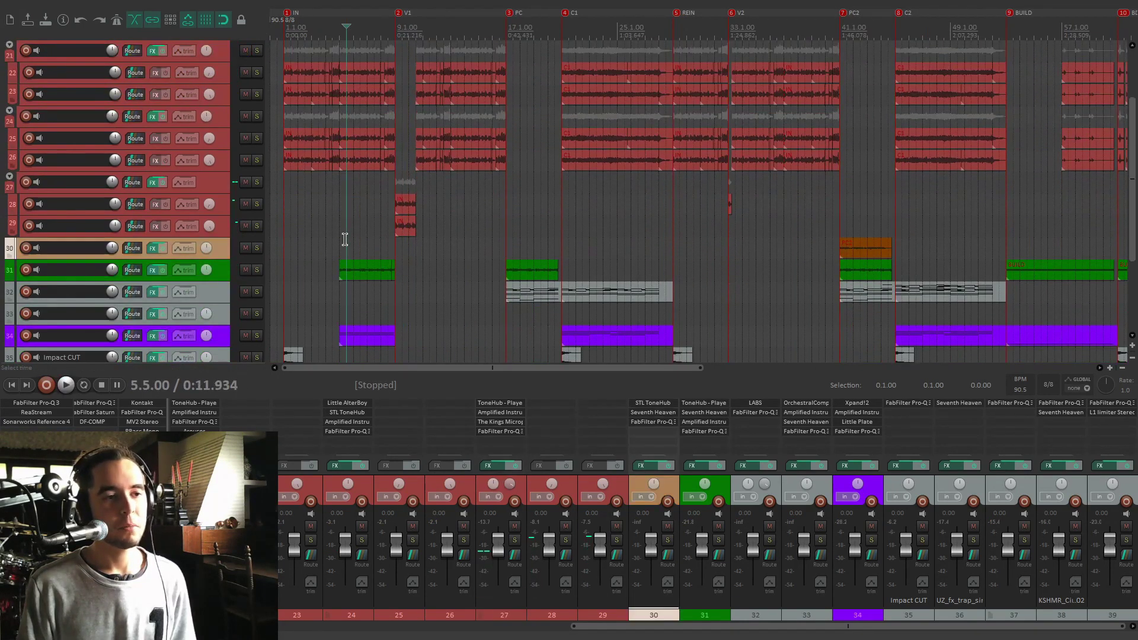
left_click(340, 235)
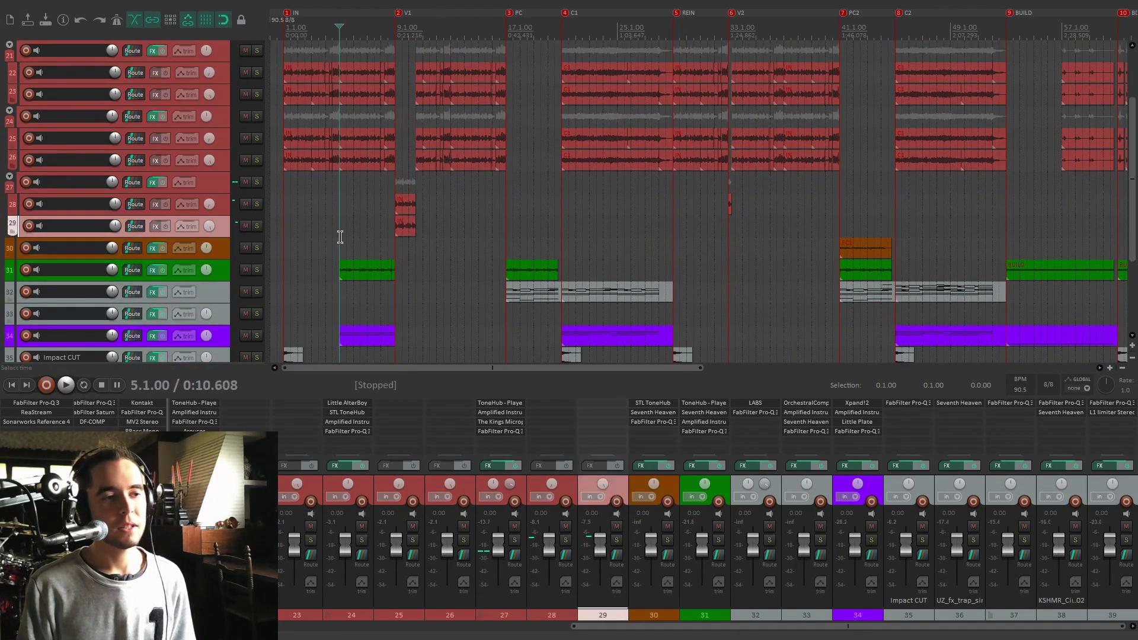
left_click(685, 489)
left_click(718, 540)
key("space")
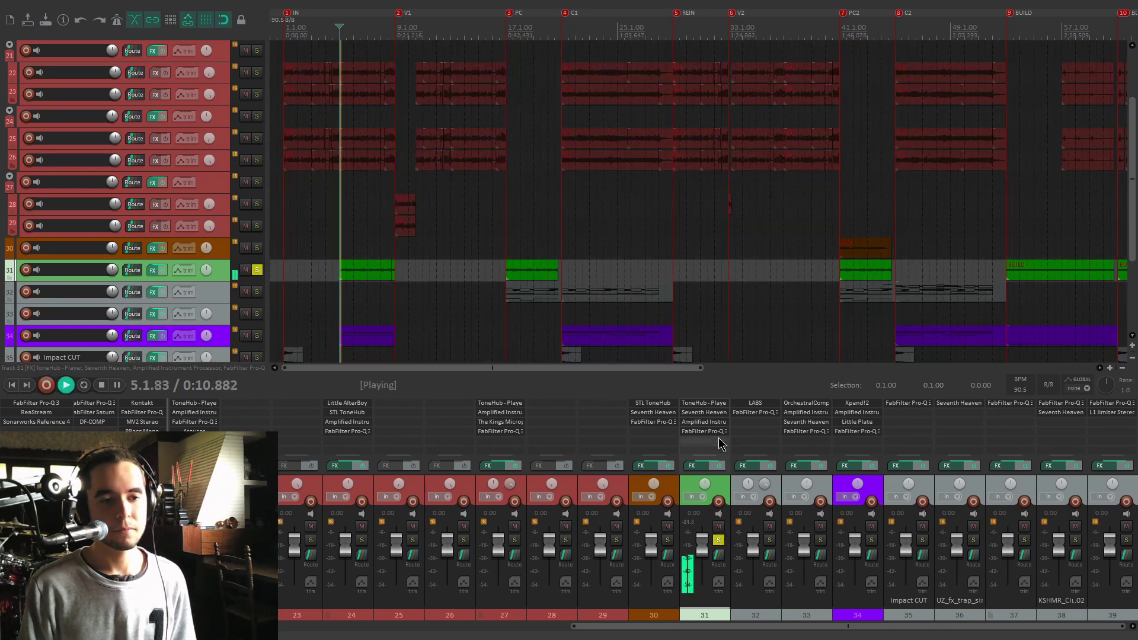
Examine ToneHub on track 31, then enable the Seventh Heaven reverb, play the part through it, and close its window
left_click(717, 405)
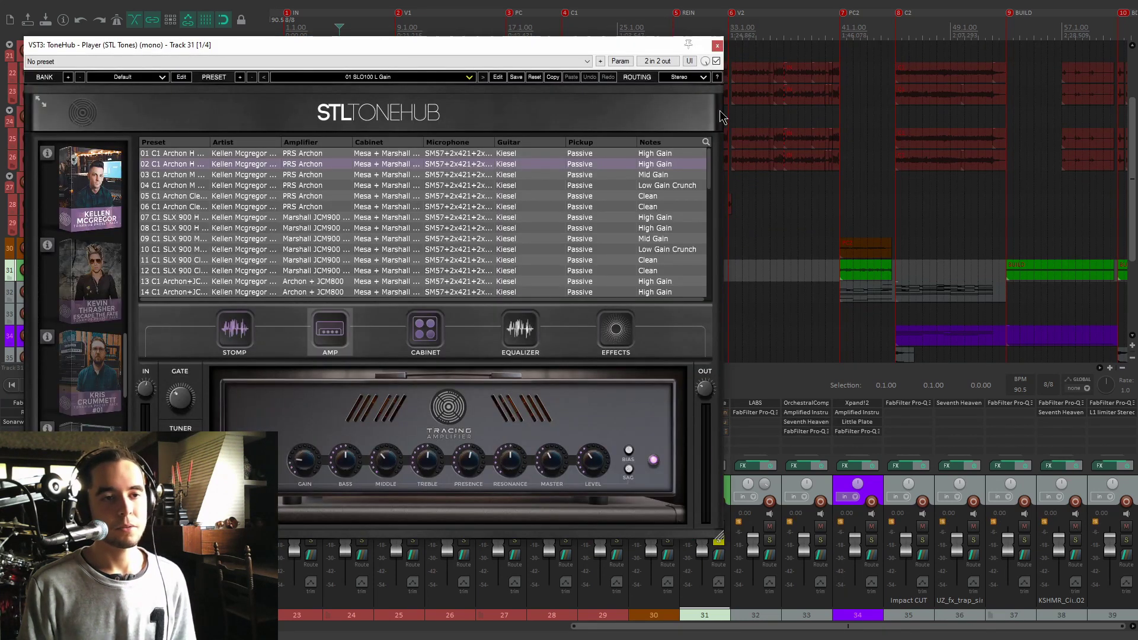
left_click(716, 46)
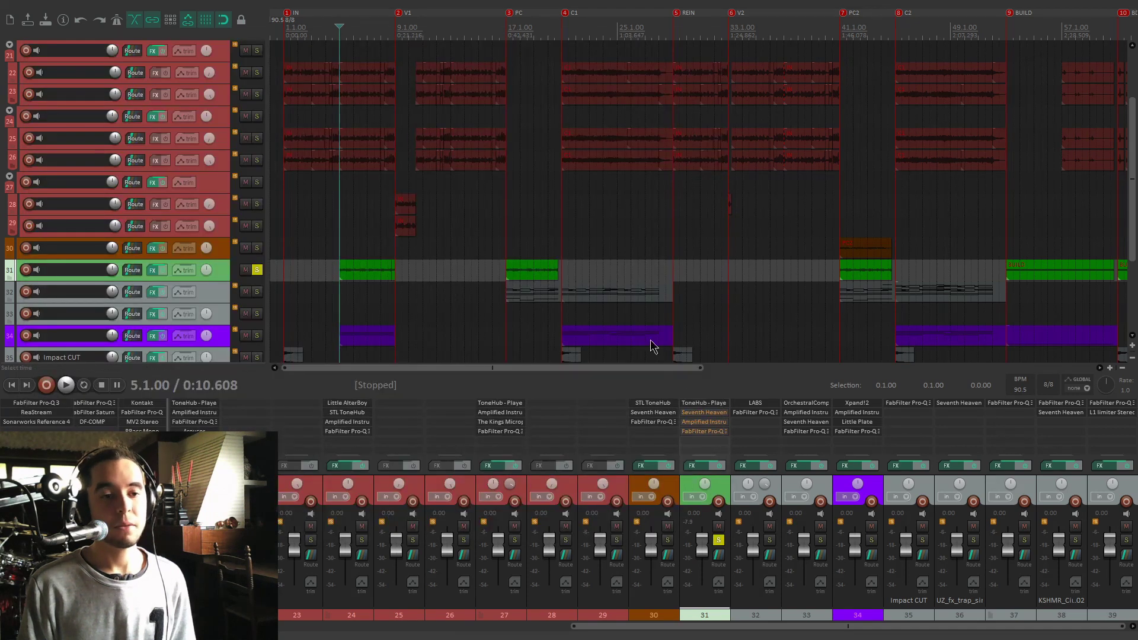
left_click(704, 412)
left_click_drag(516, 258, 525, 97)
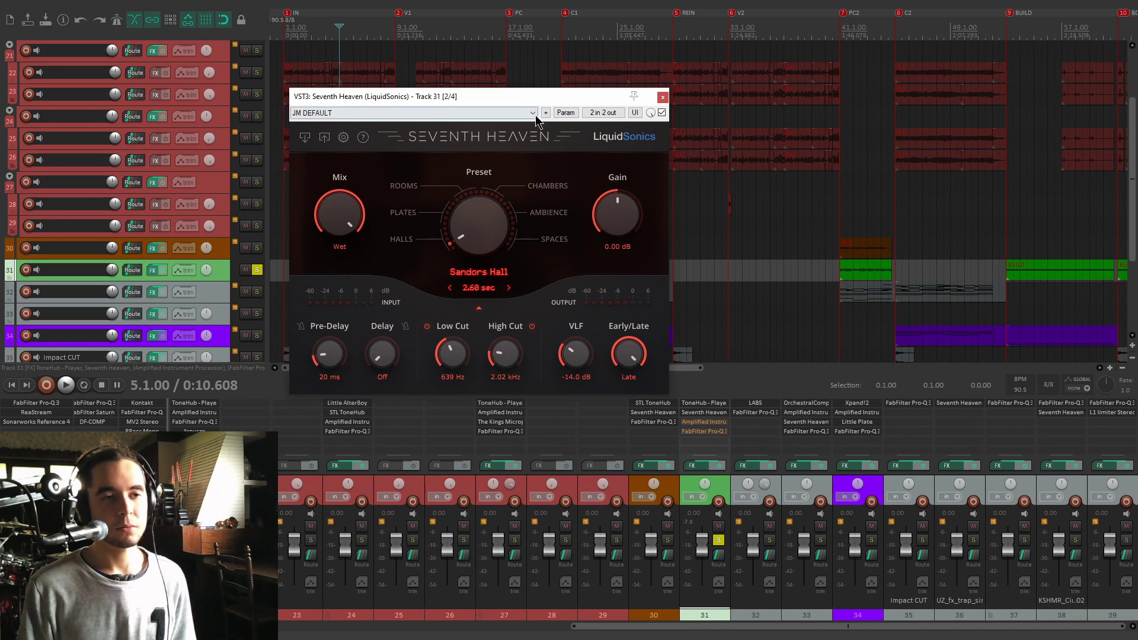
left_click_drag(538, 100, 522, 94)
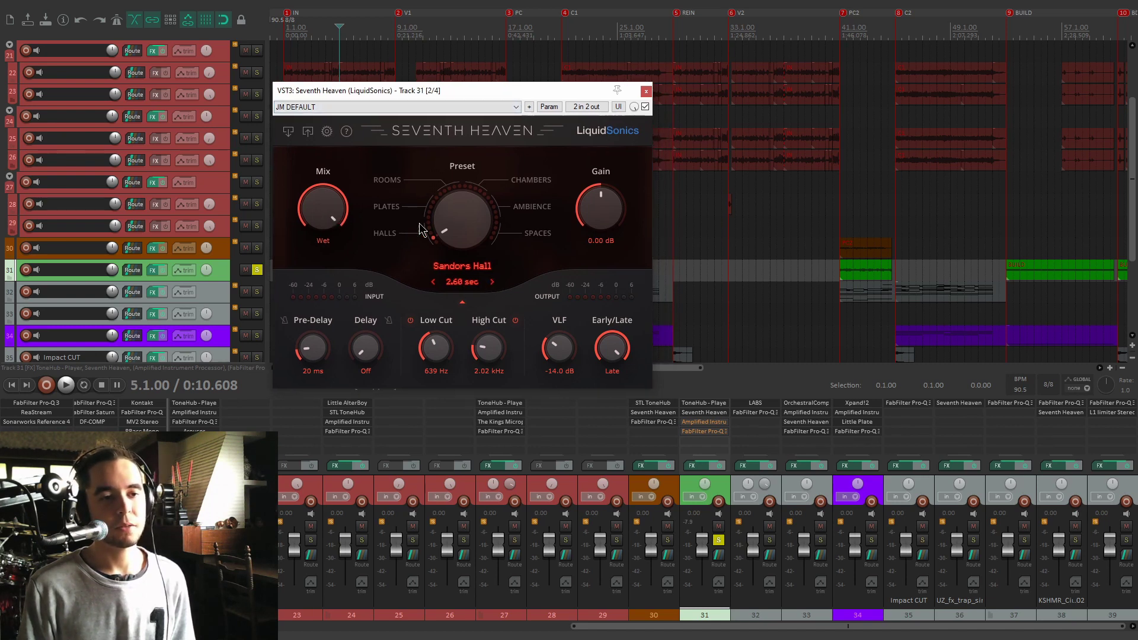
key("space")
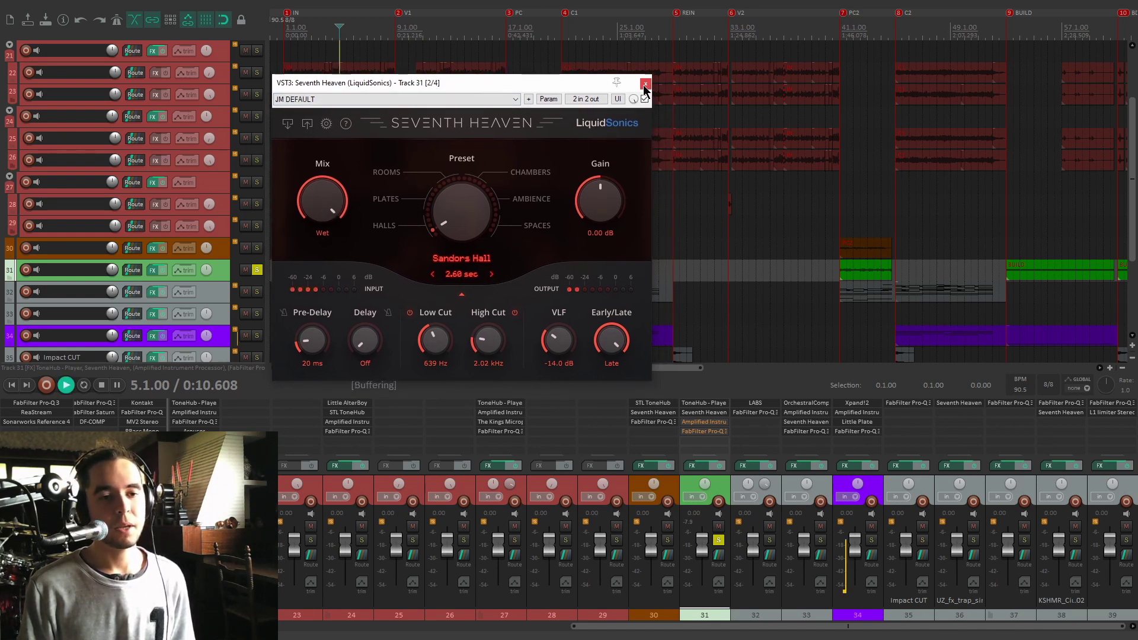
left_click(646, 90)
Open the Amplified Instrument Processor on track 31, compare the midrange filter off and on during playback, and close it
left_click(719, 423)
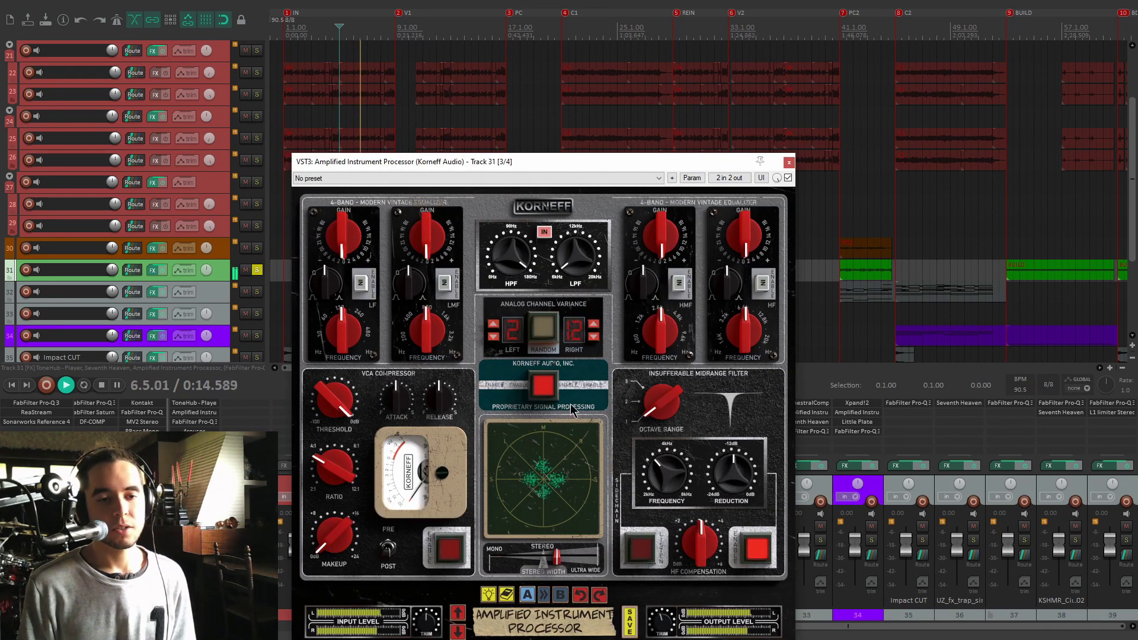
left_click(763, 555)
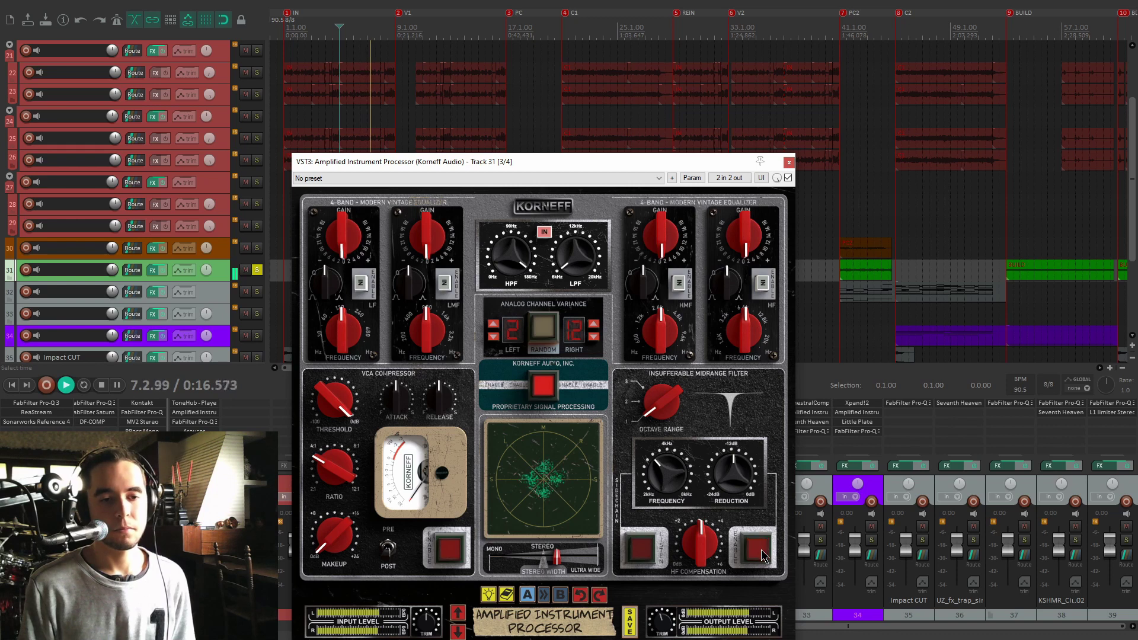
left_click(760, 556)
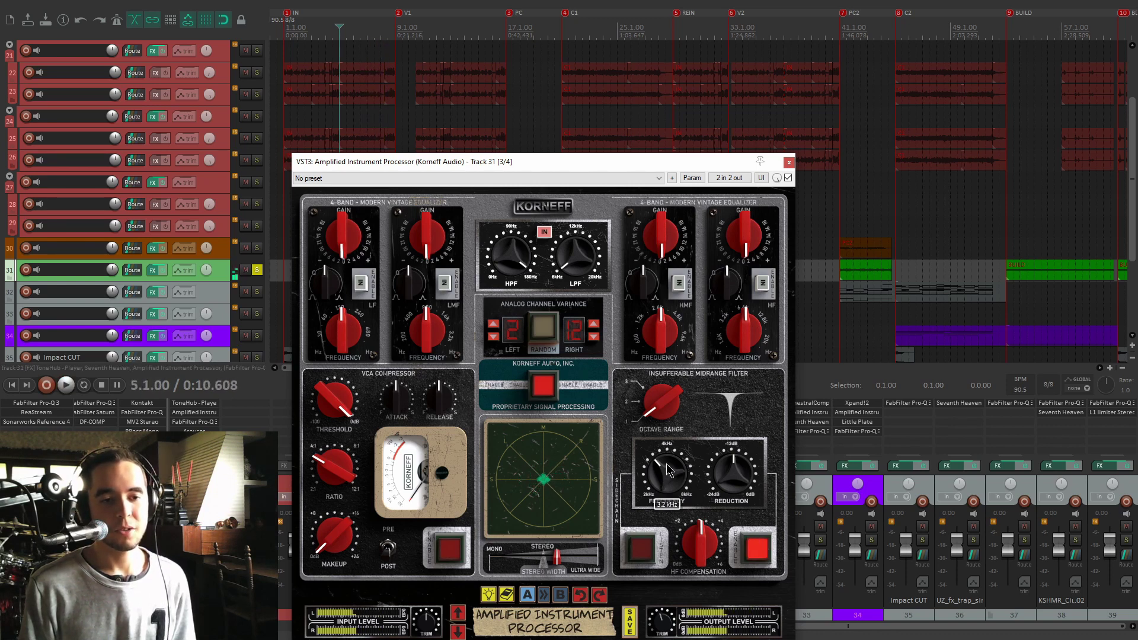
left_click(787, 162)
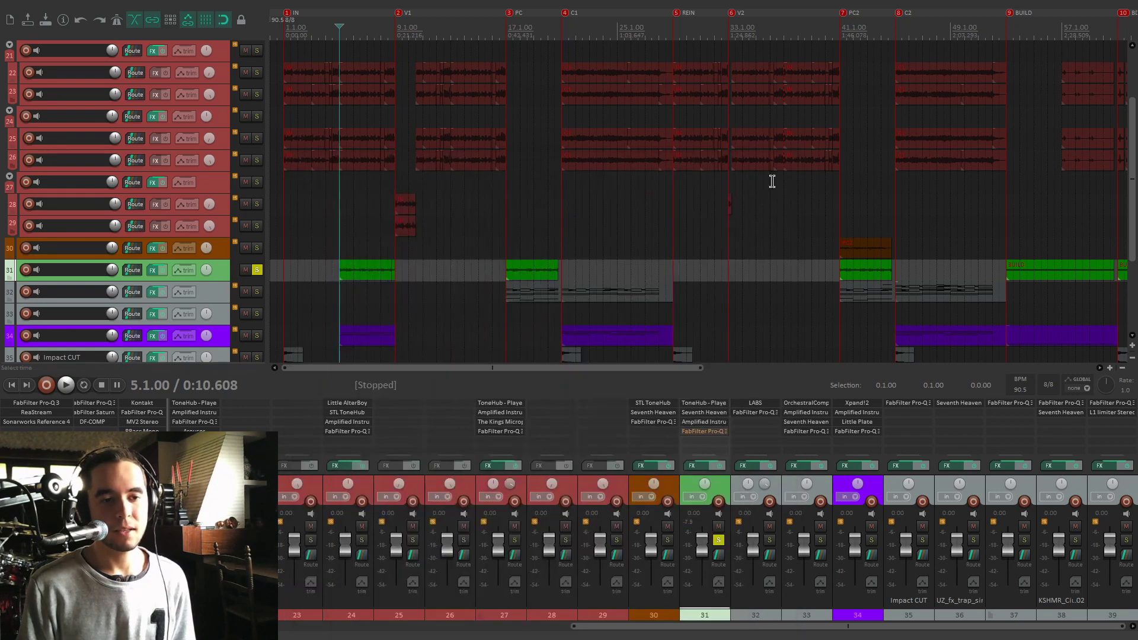
Enable Pro-Q 3 on track 31, audition its EQ curve, close it, and unsolo the track
left_click(705, 431)
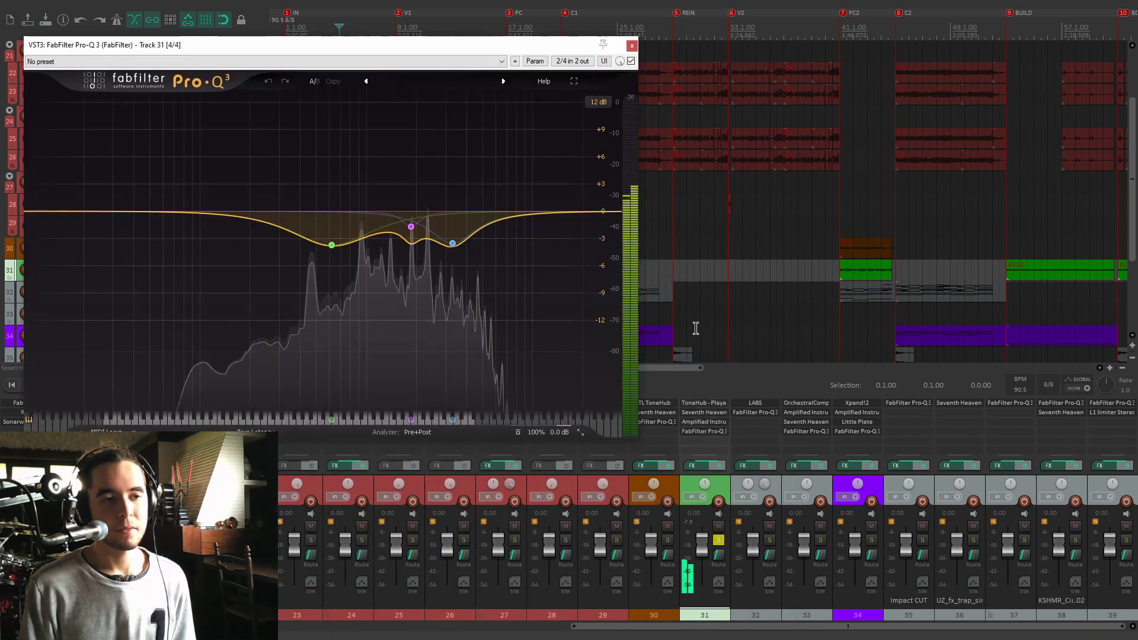
left_click(631, 61)
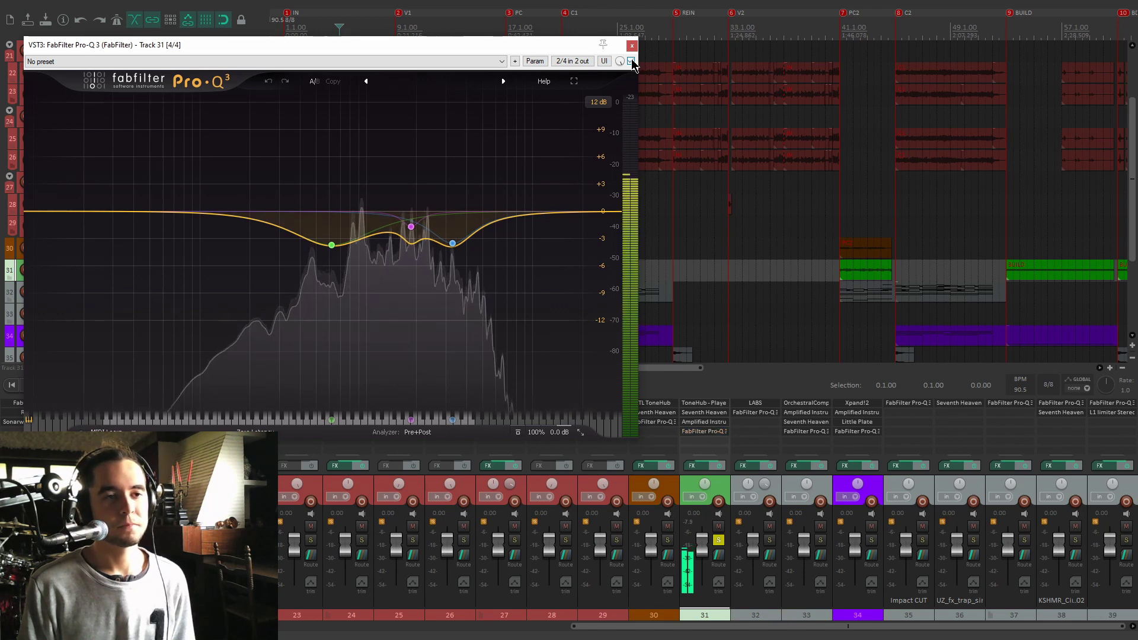
left_click(631, 45)
left_click(257, 270)
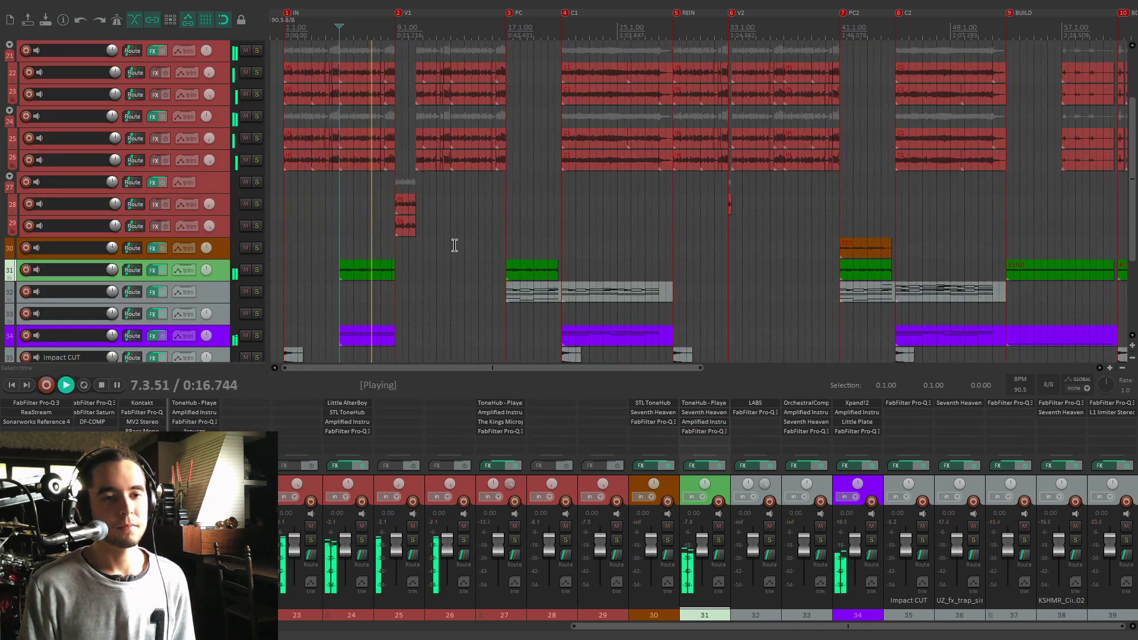
Place the edit cursor at the PC2 marker, start playback, and solo track 30
scroll(455, 245, "down", 3)
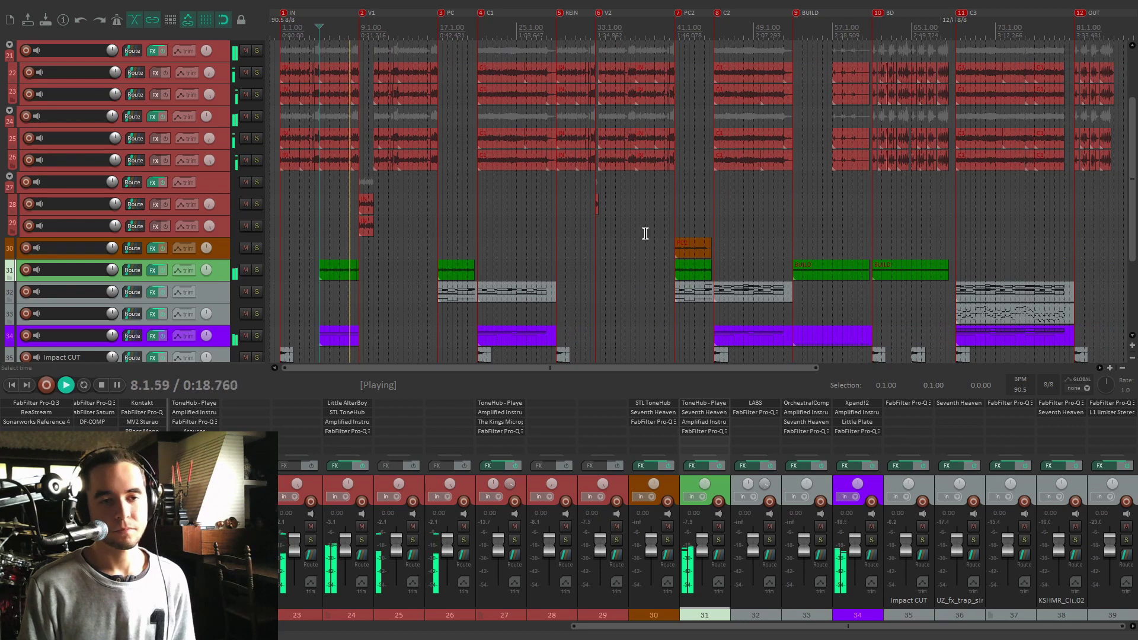
left_click(665, 211)
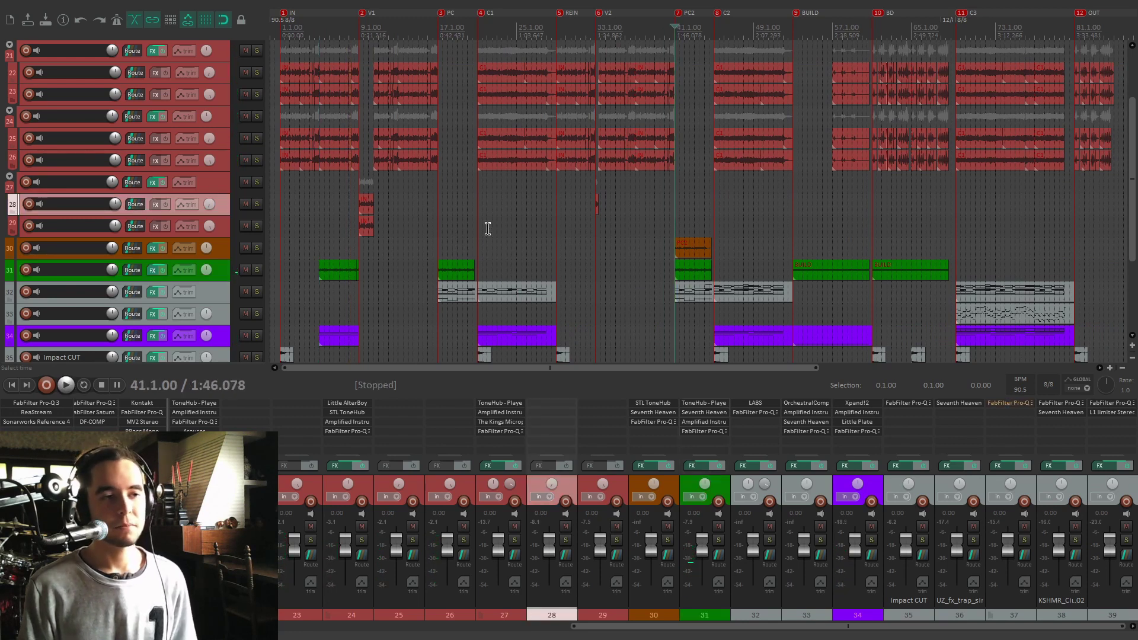
key("space")
left_click(256, 248)
Open track 30's FX chain, stop playback, and look through ToneHub's Will Putney preset list down to 47 Spanky Lo Gain
left_click(152, 249)
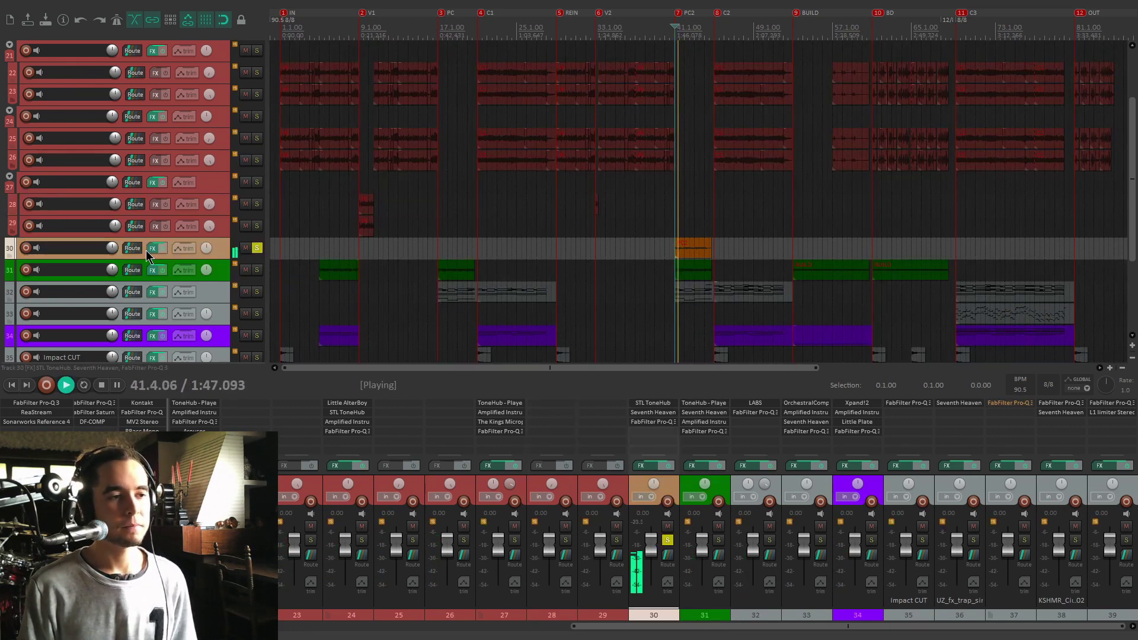
key("space")
left_click_drag(346, 48, 525, 112)
key("Up")
left_click_drag(382, 110, 420, 60)
scroll(517, 246, "down", 3)
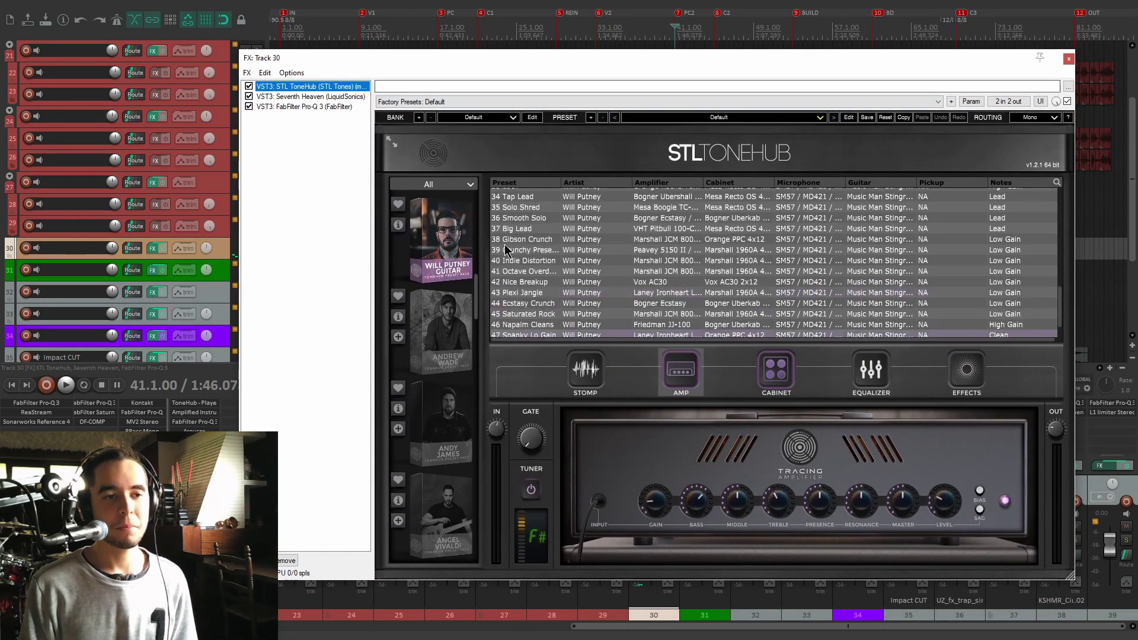
scroll(517, 244, "up", 5)
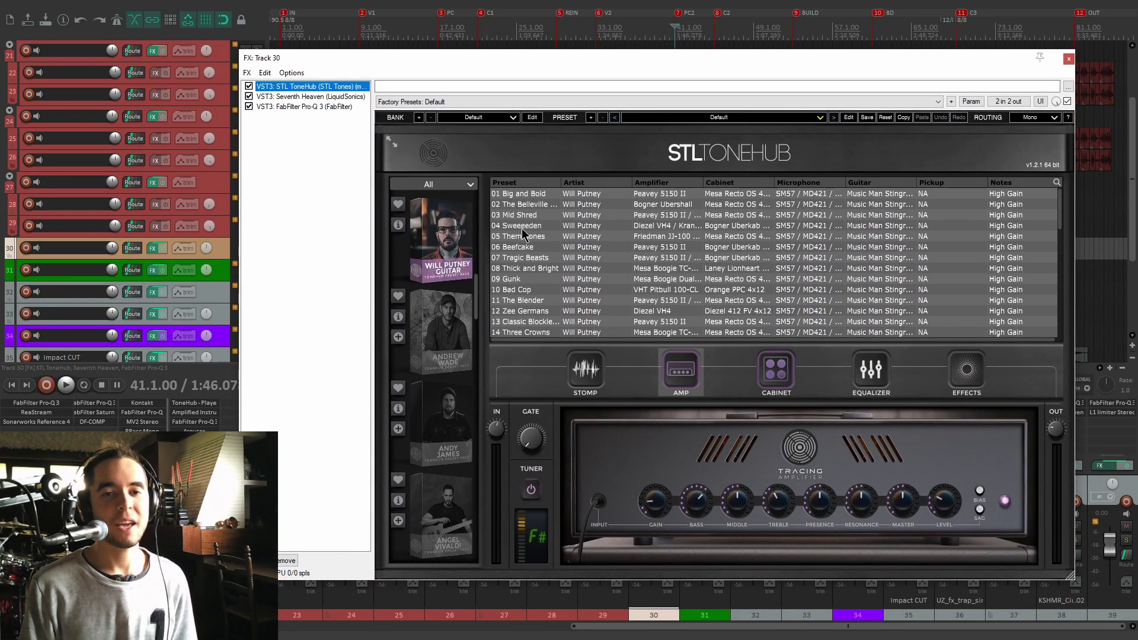
scroll(519, 234, "down", 8)
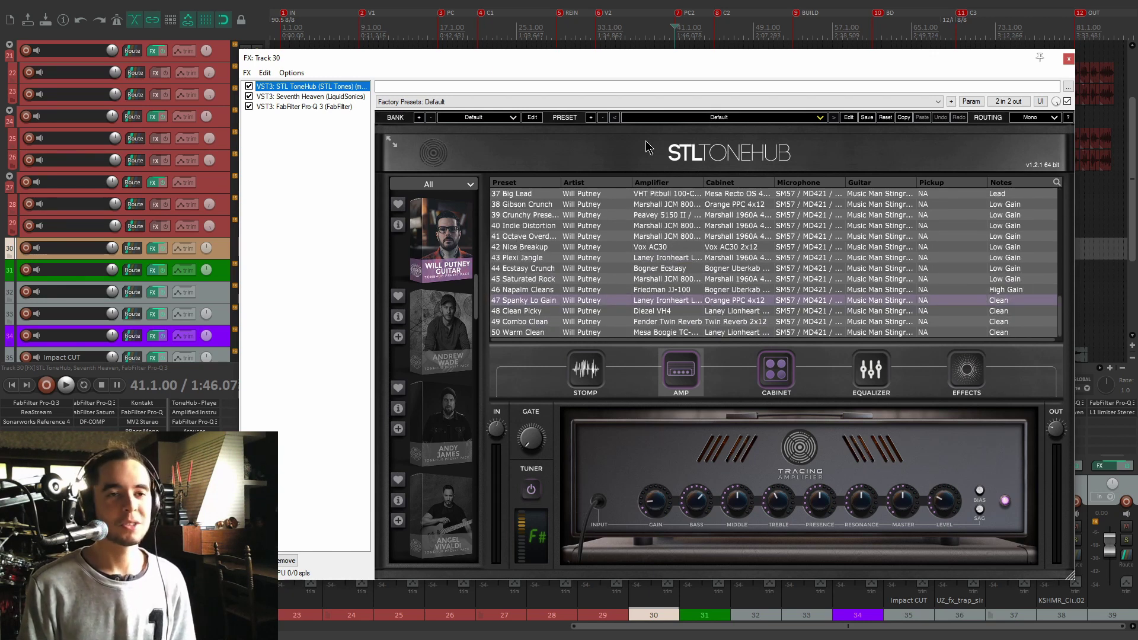
Re-enable Pro-Q 3 in track 30's FX chain and audition the part with the Seventh Heaven settings shown
left_click_drag(625, 62, 620, 55)
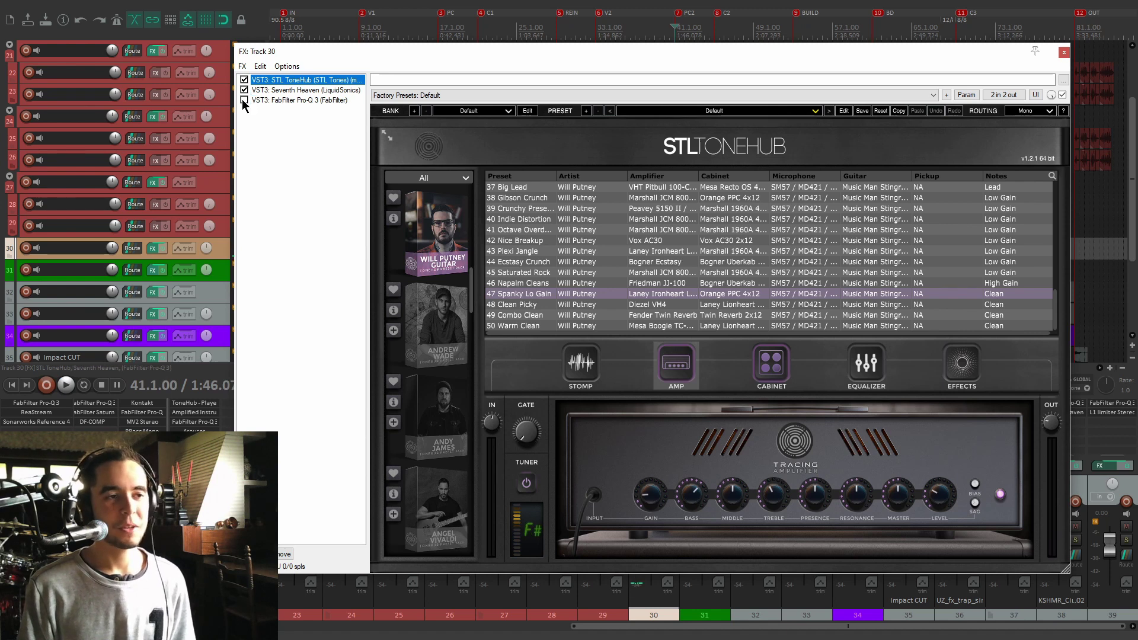
left_click(243, 100)
left_click(305, 90)
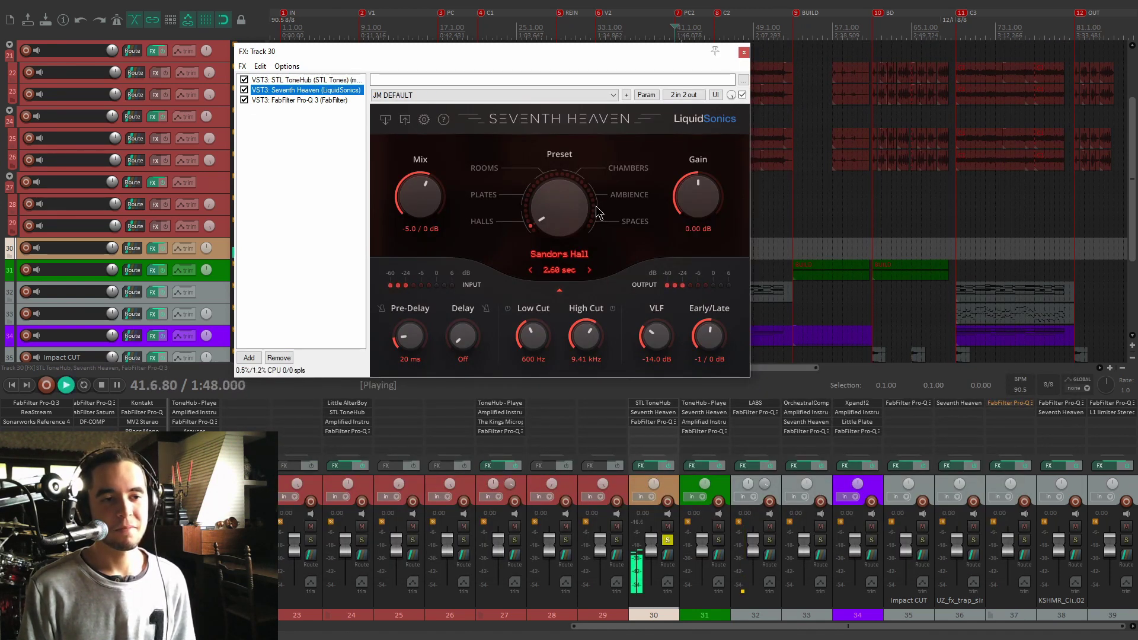
Examine Pro-Q 3's cuts on track 30, restart playback from PC2, and close the FX window
left_click(331, 101)
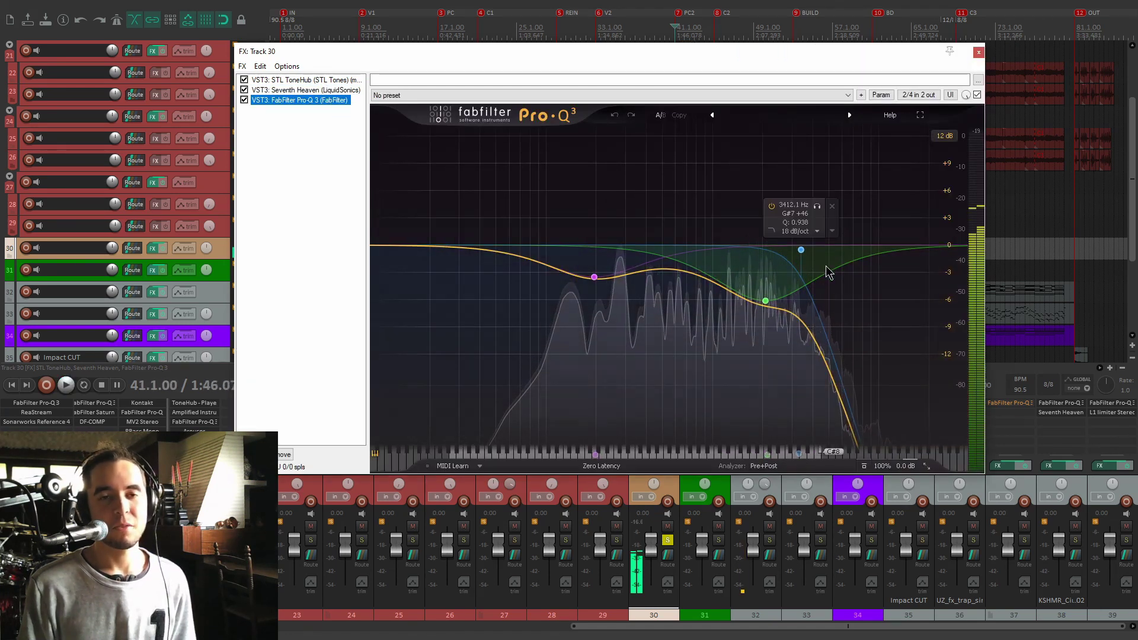
key("space")
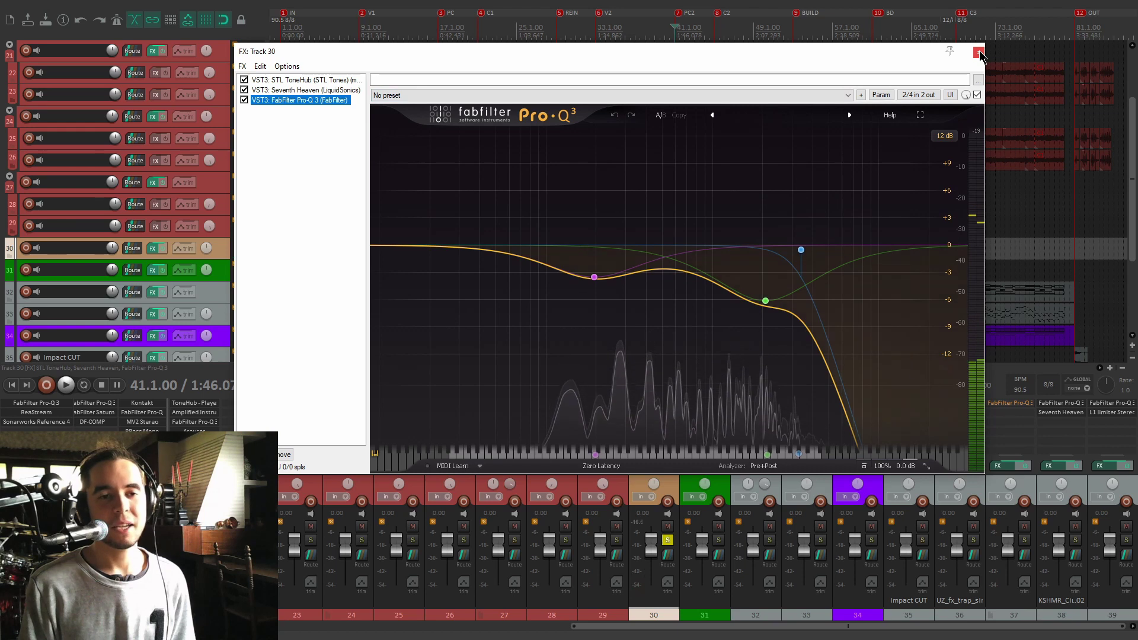
key("space")
left_click(979, 53)
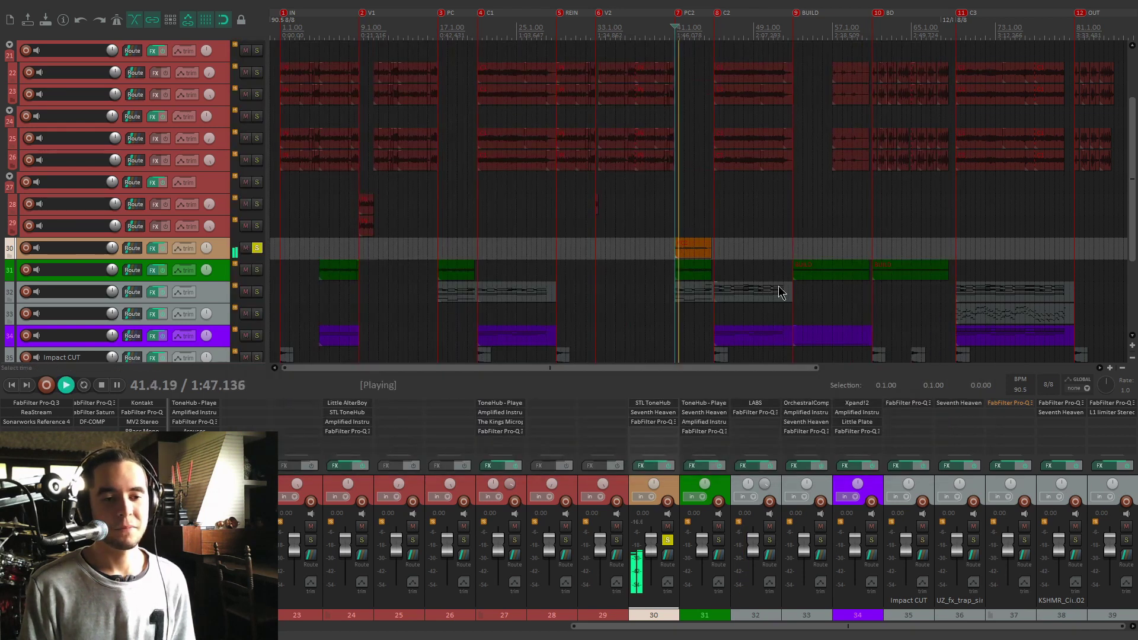
Unsolo track 30 to hear the full PC2 section, then solo track 32
scroll(741, 249, "down", 2)
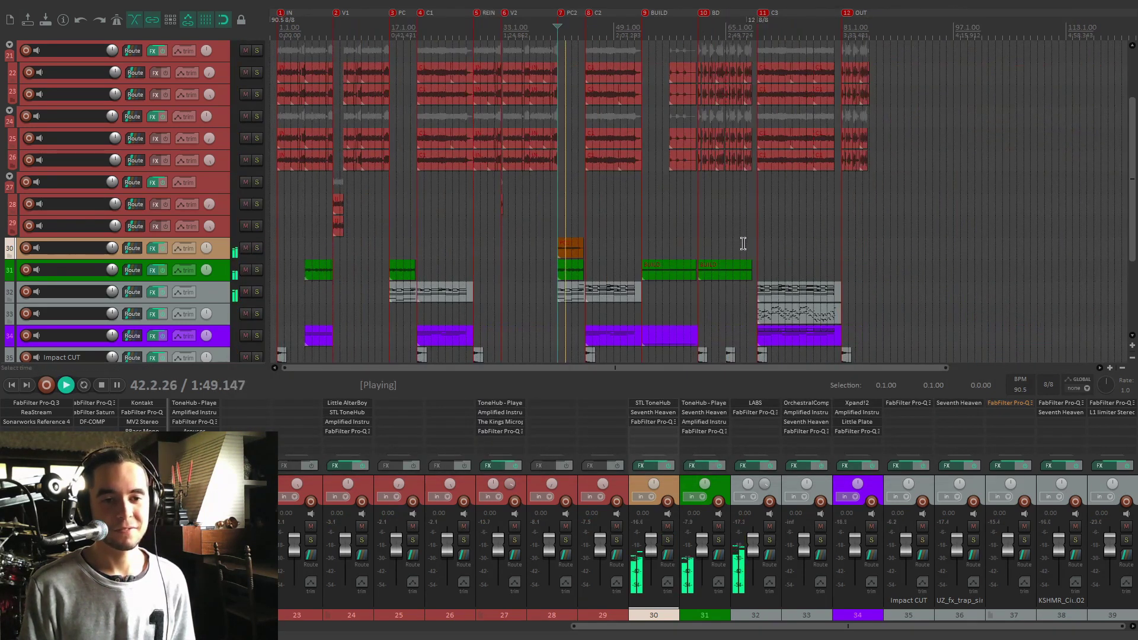
scroll(2, 219, "down", 4)
scroll(1, 220, "up", 1)
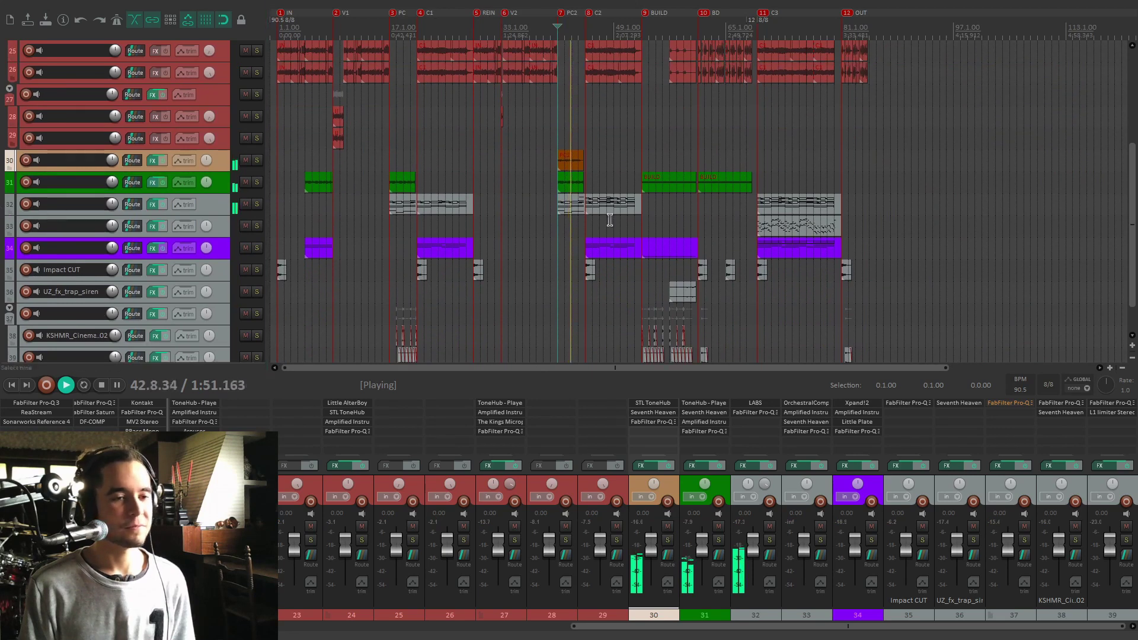
scroll(306, 213, "up", 5)
left_click(257, 204)
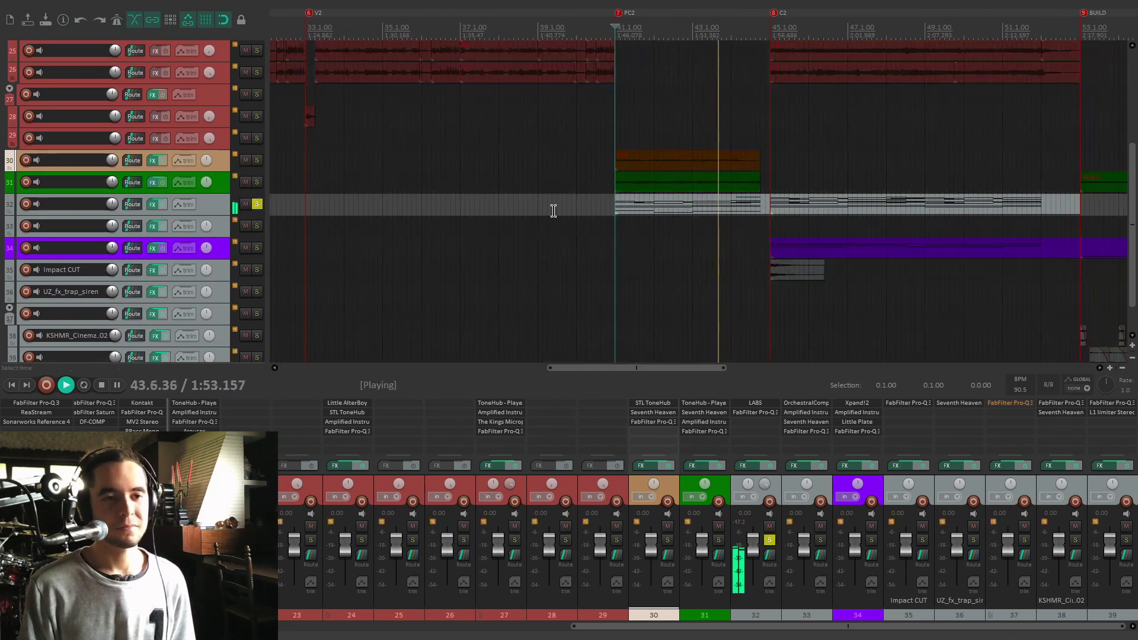
Set the edit cursor to the C2 marker and play track 32 soloed from there
key("space")
left_click(753, 223)
key("space")
key("space")
key("space")
Examine Pro-Q 3 and the LABS Strings: Long instrument on track 32 during playback, then close both windows
left_click(764, 413)
left_click_drag(537, 43, 617, 73)
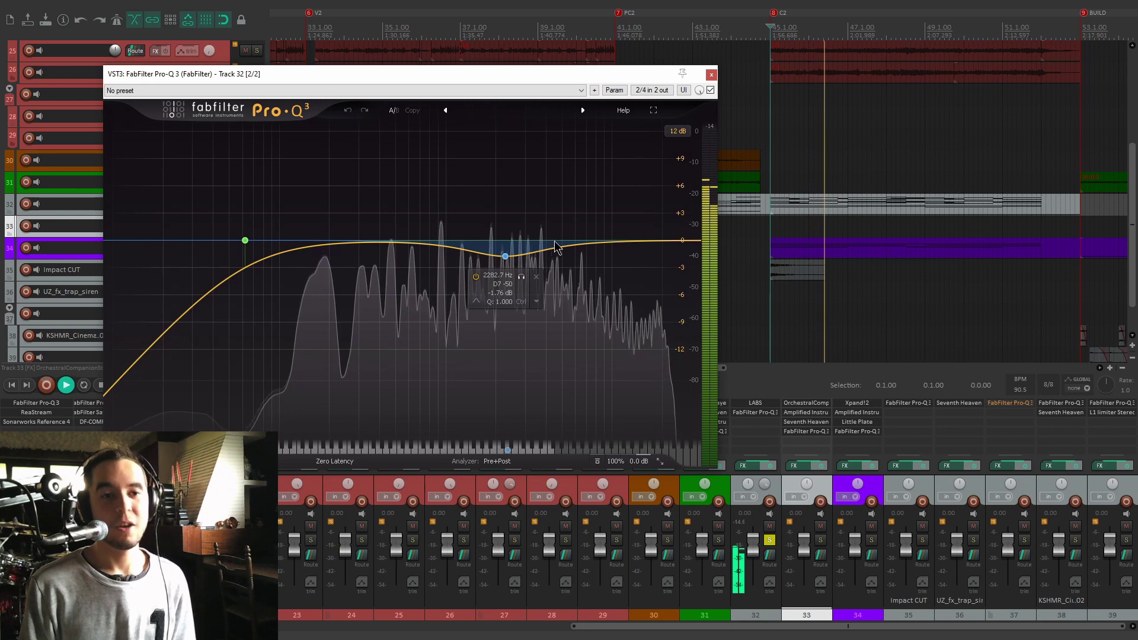
left_click(755, 402)
left_click_drag(485, 145, 596, 120)
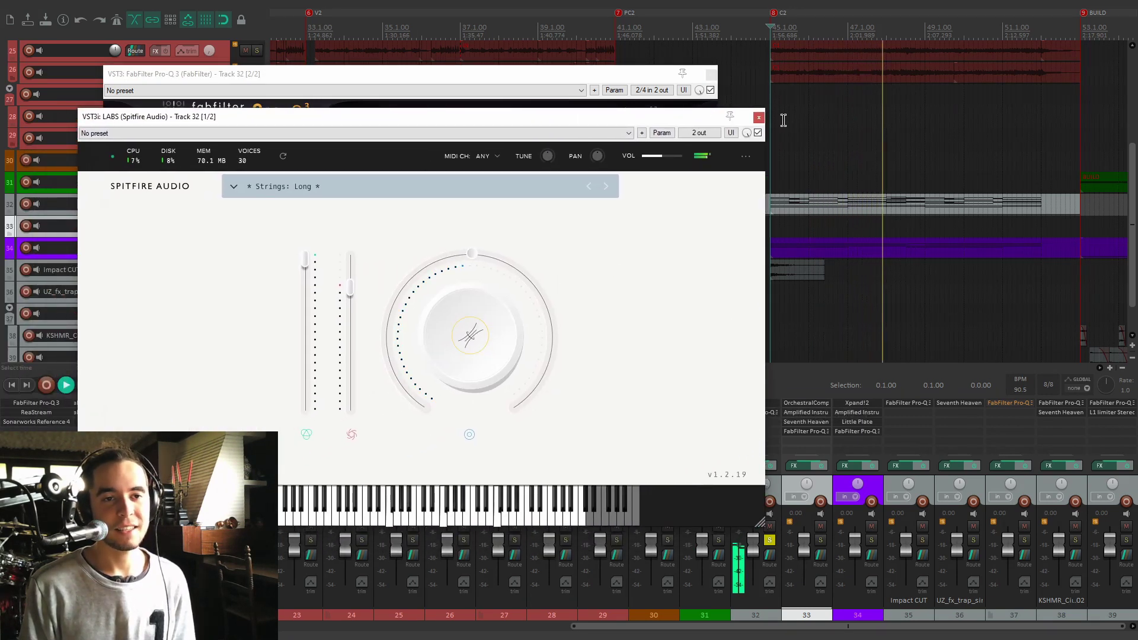
left_click(758, 117)
left_click(711, 74)
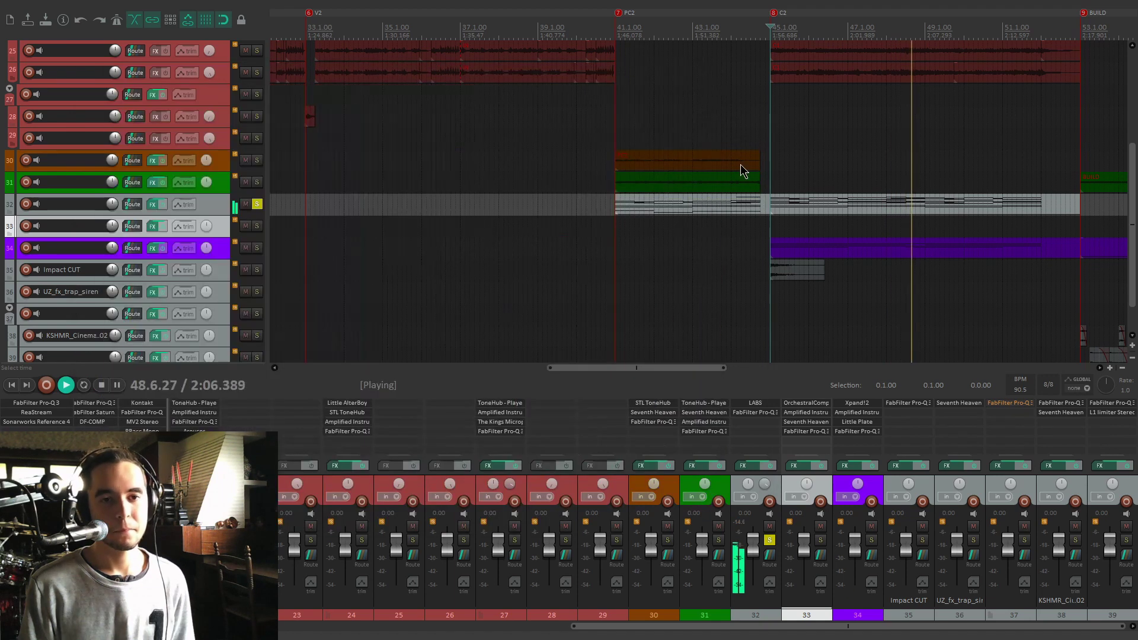
Unsolo track 32, place the edit cursor at the C3 marker, and play track 33 soloed
scroll(762, 272, "down", 6)
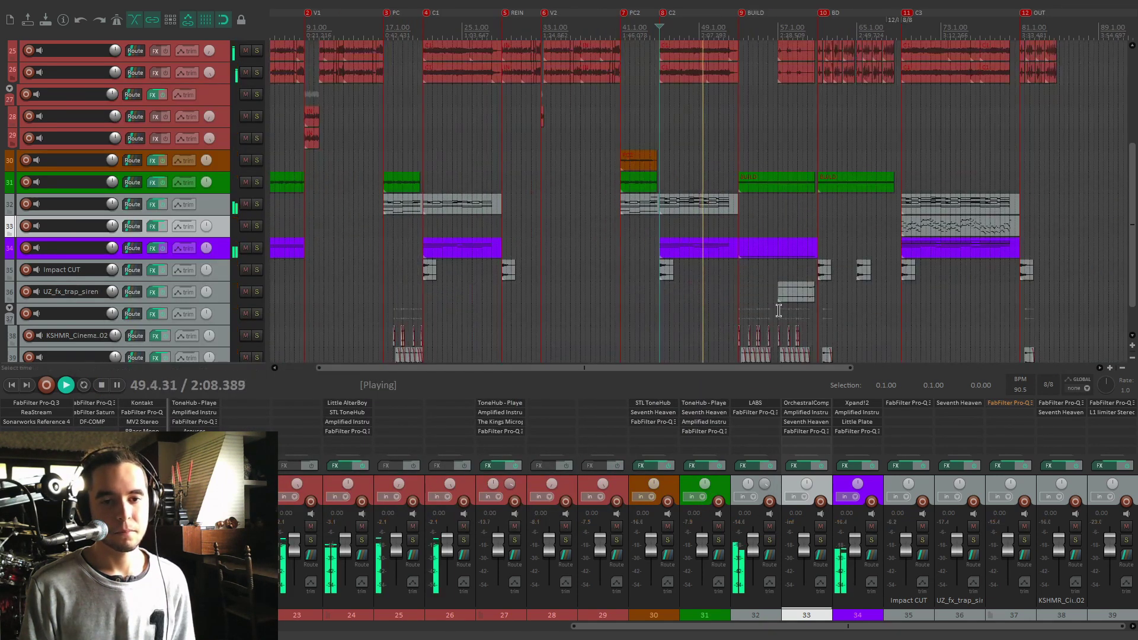
key("space")
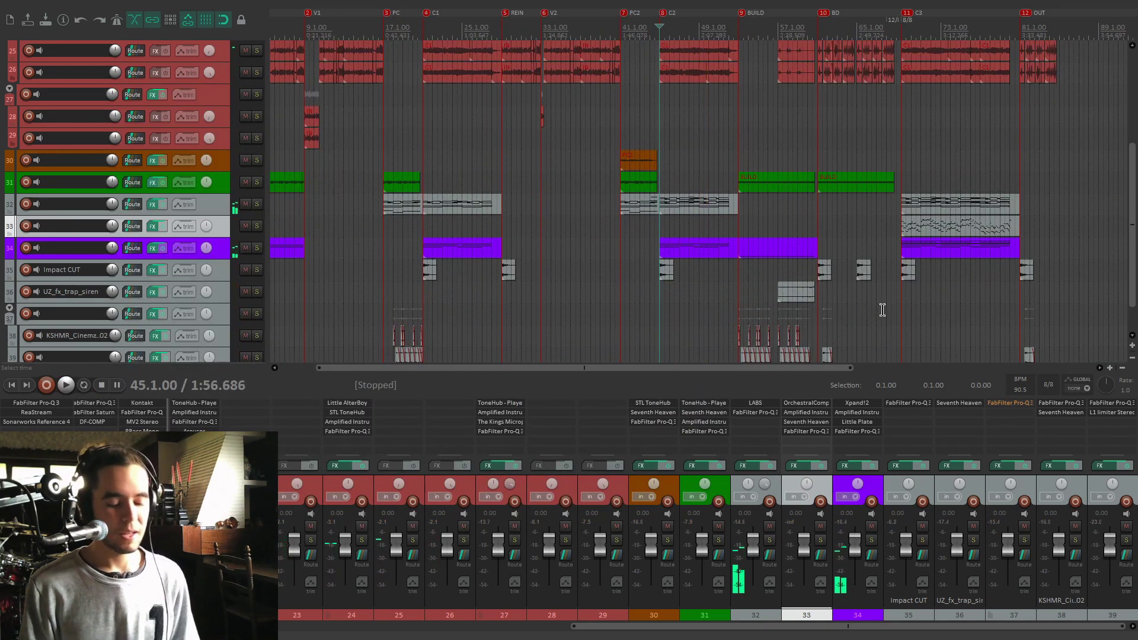
left_click(883, 310)
key("space")
left_click(820, 539)
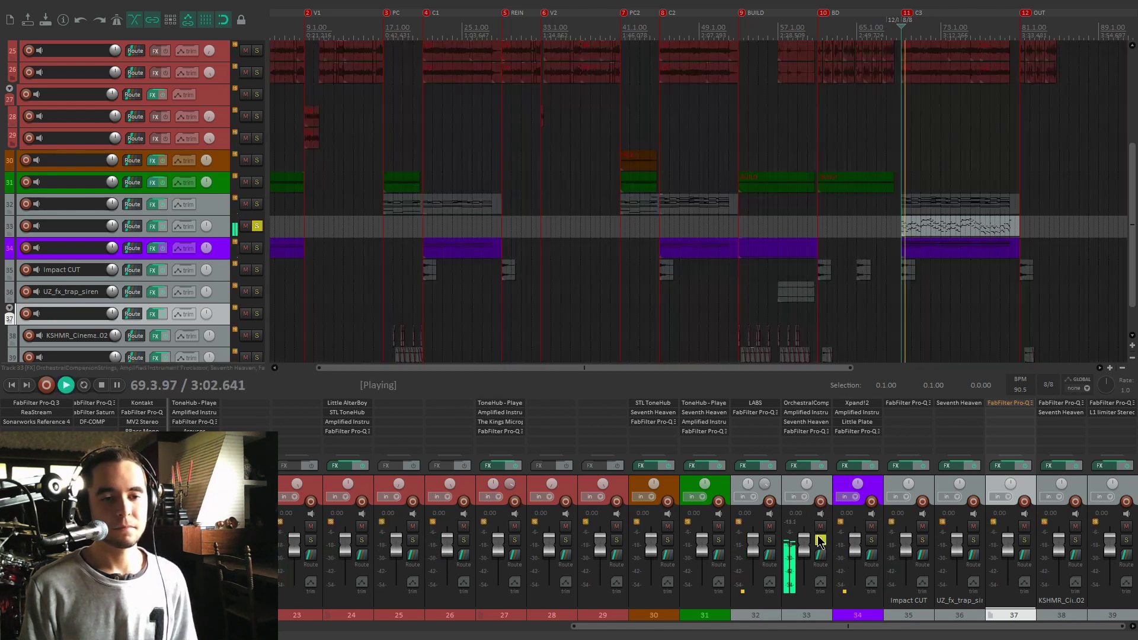
Examine the Orchestral Companion Strings instrument and the Amplified Instrument Processor on track 33, then close both windows
left_click(793, 402)
left_click_drag(657, 138, 601, 73)
key("space")
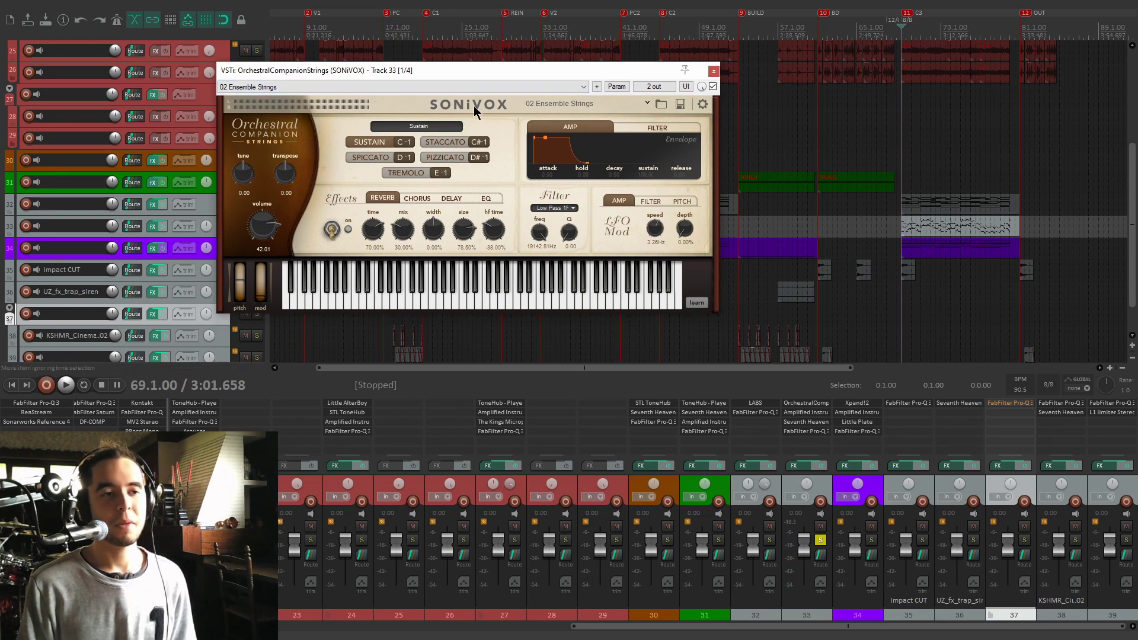
left_click(818, 413)
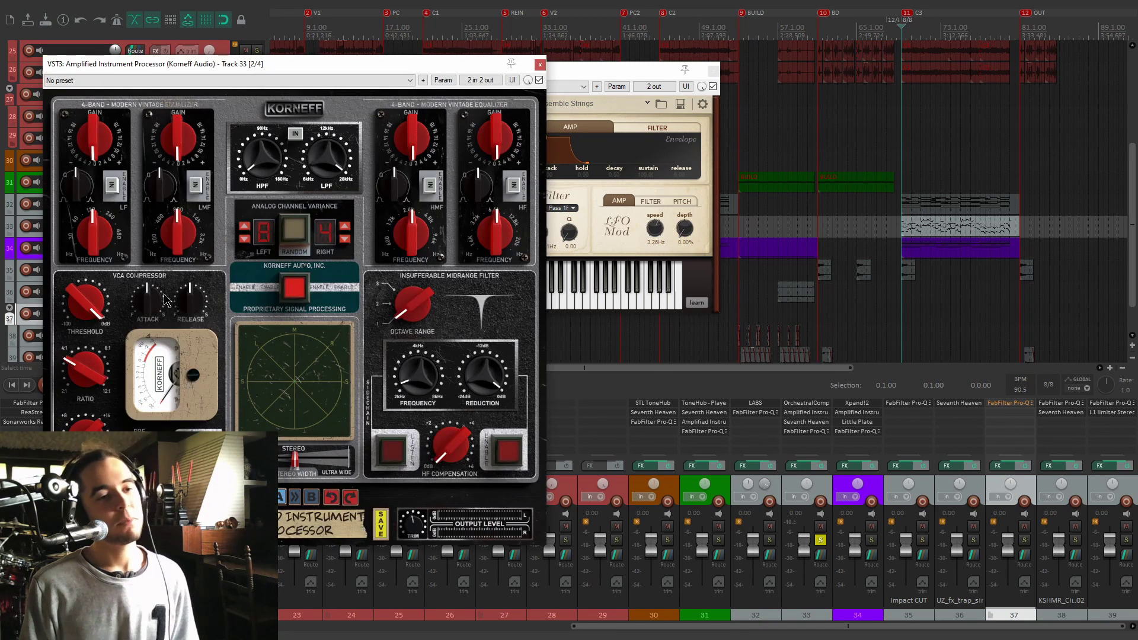
left_click(815, 422)
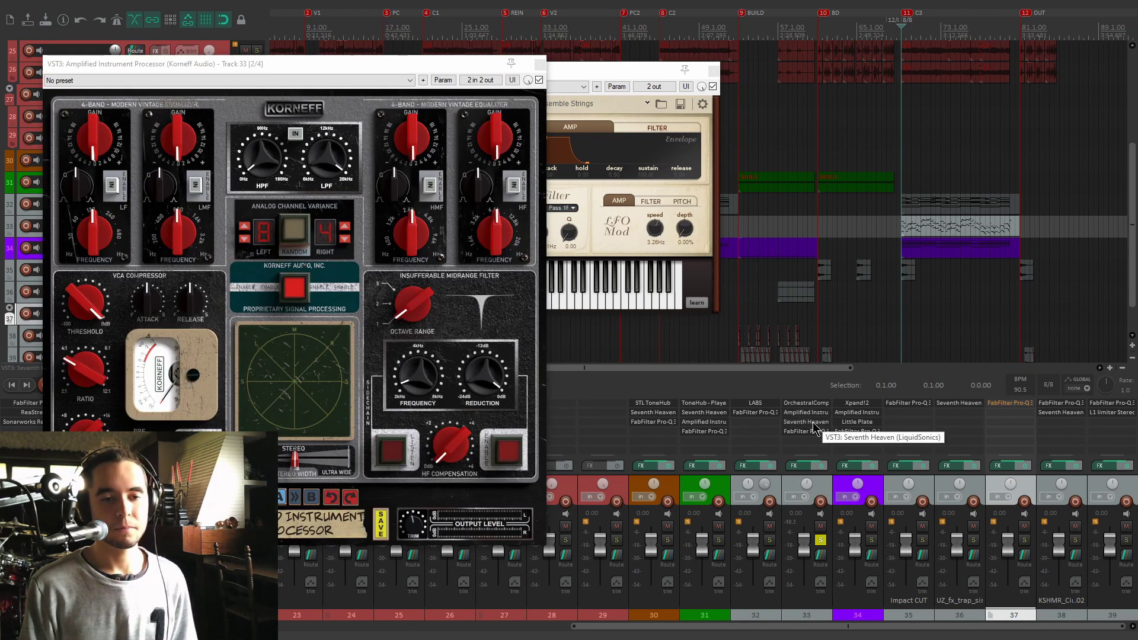
left_click(540, 65)
left_click(714, 72)
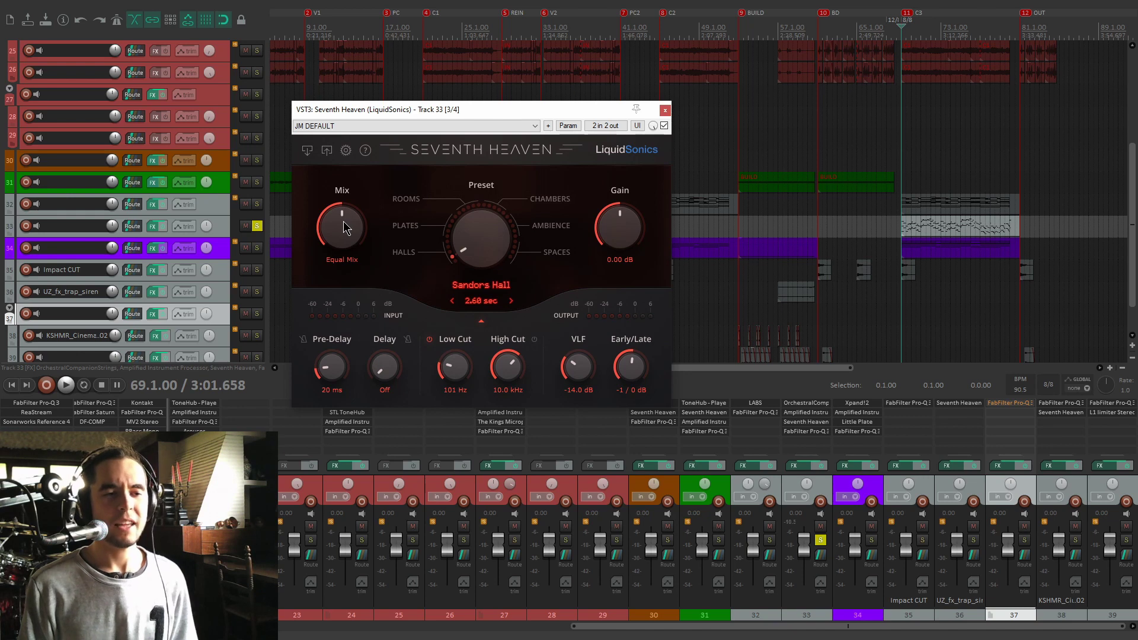
Audition track 33 from the C3 marker while viewing its Seventh Heaven reverb, then stop playback and close the plugin
key("space")
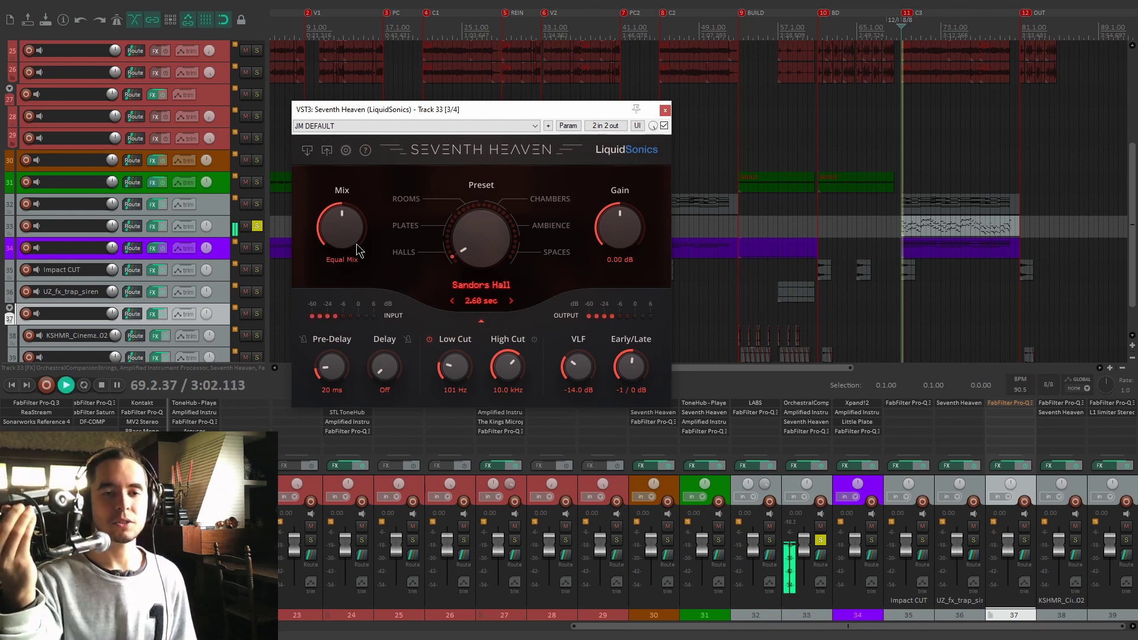
left_click_drag(574, 110, 574, 111)
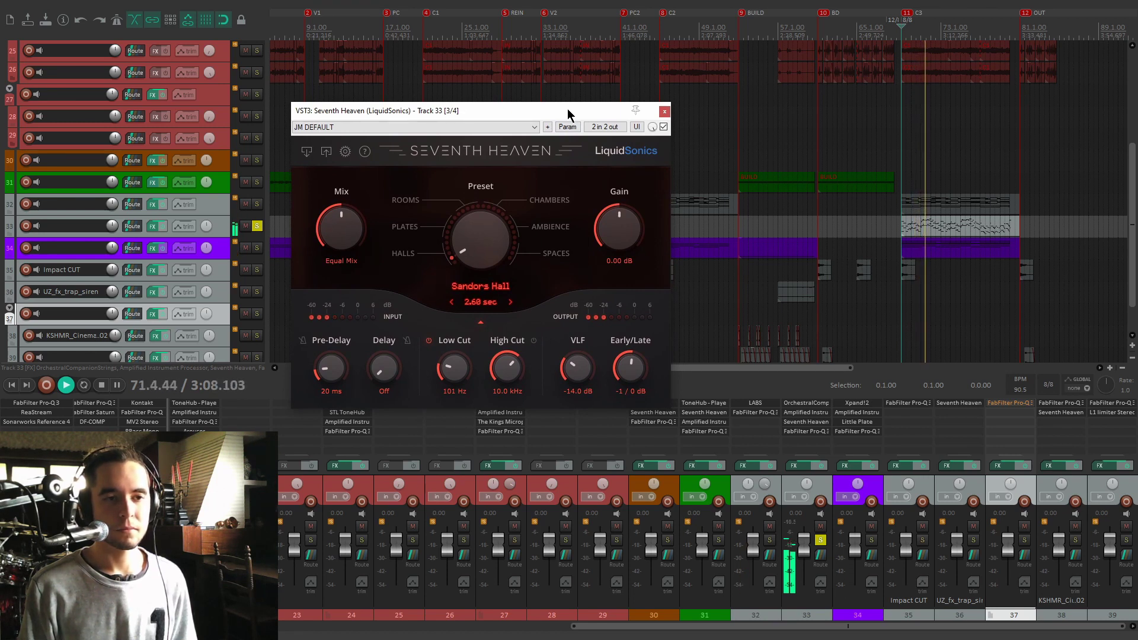
key("space")
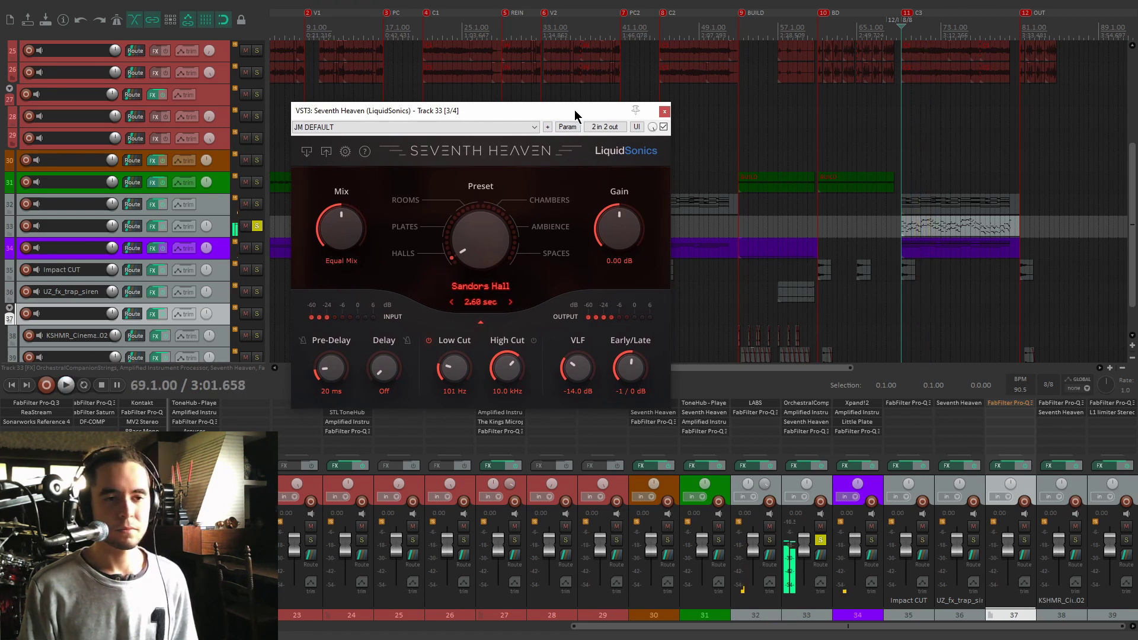
left_click(664, 110)
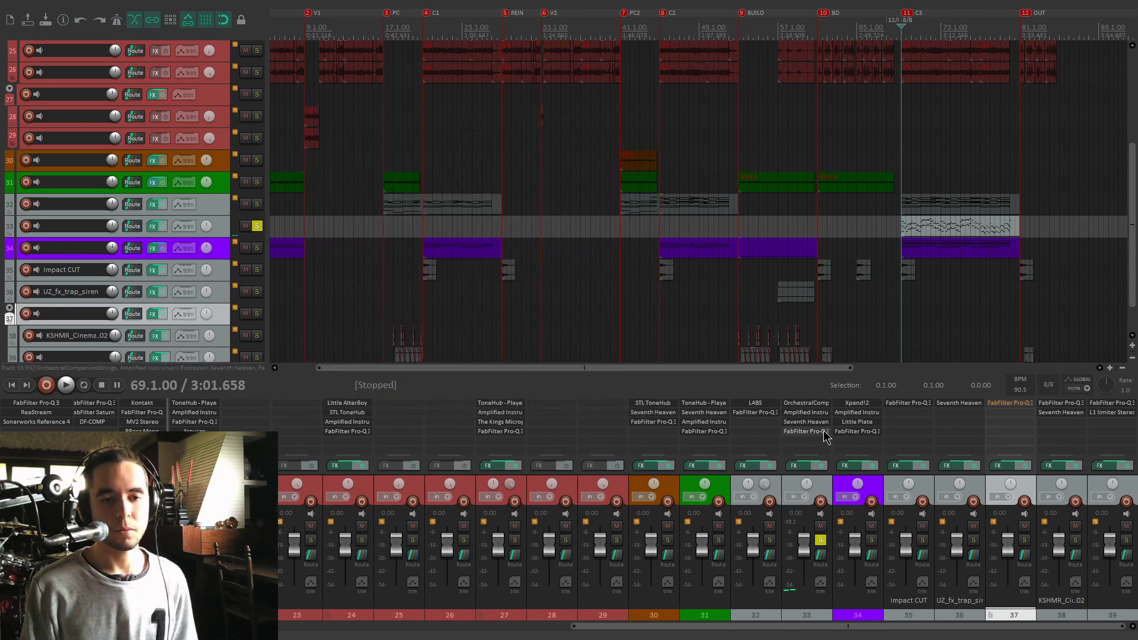
Examine the Pro-Q 3 EQ bands on track 33 during playback, then close the plugin window
left_click(824, 432)
left_click_drag(350, 230, 275, 259)
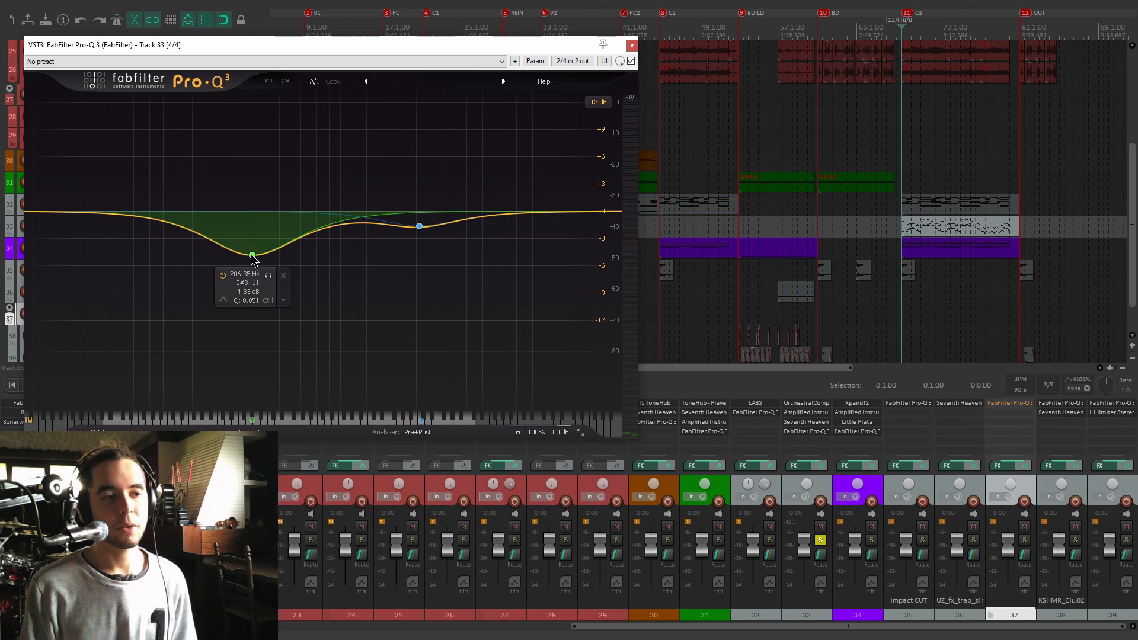
key("space")
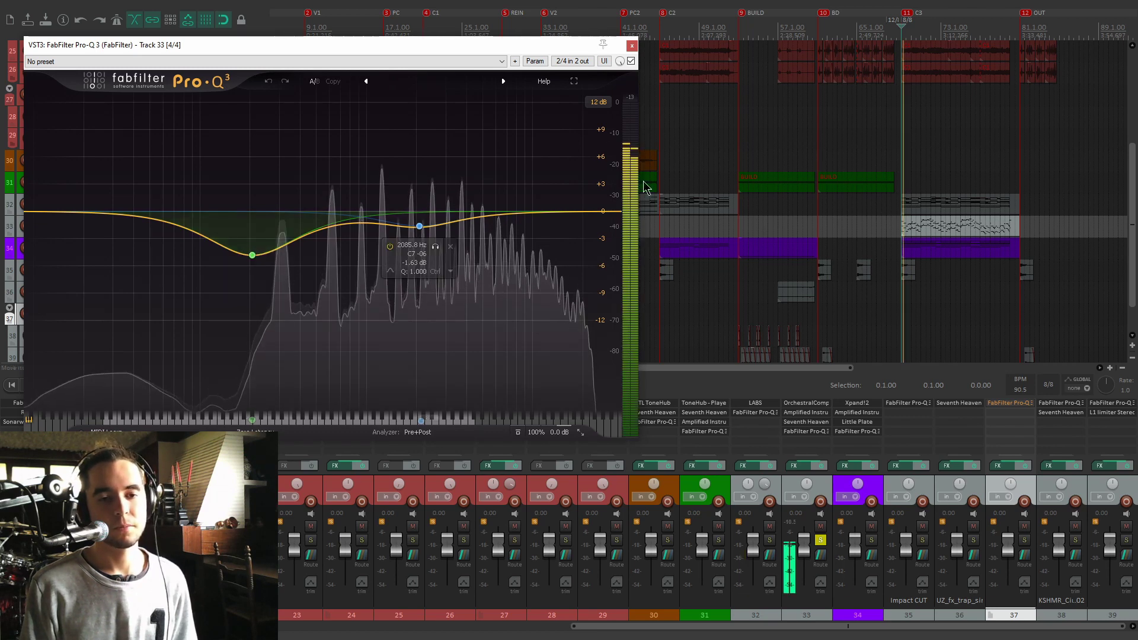
left_click(815, 431)
Unsolo track 33 to hear the full C3 section, then solo track 34
left_click(820, 539)
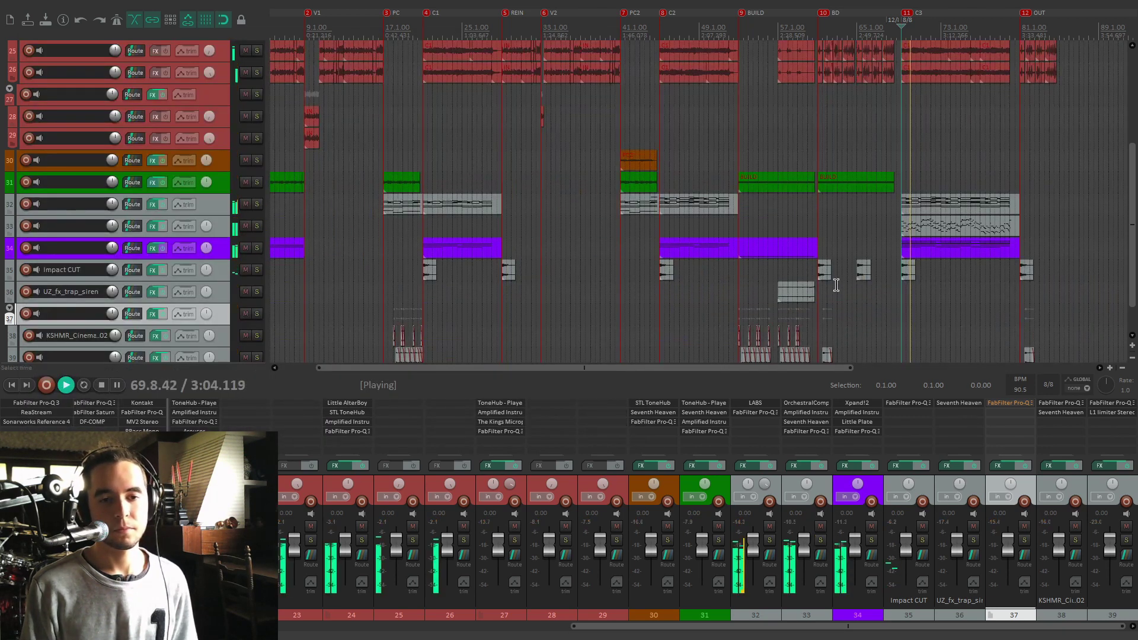
scroll(538, 244, "down", 3)
scroll(539, 244, "down", 1)
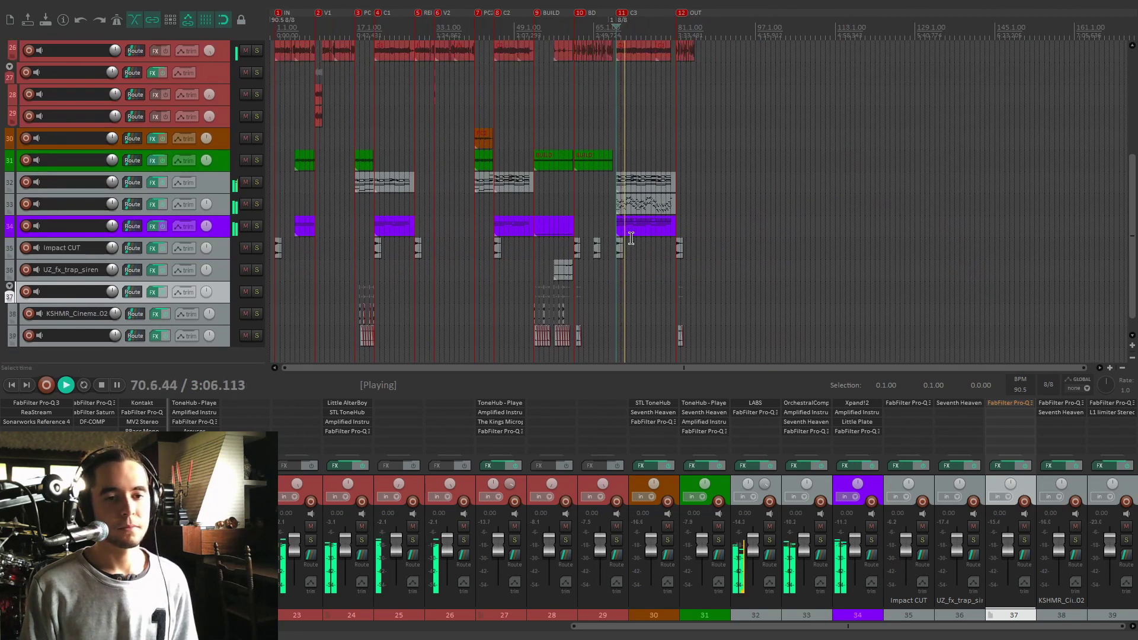
scroll(631, 238, "up", 4)
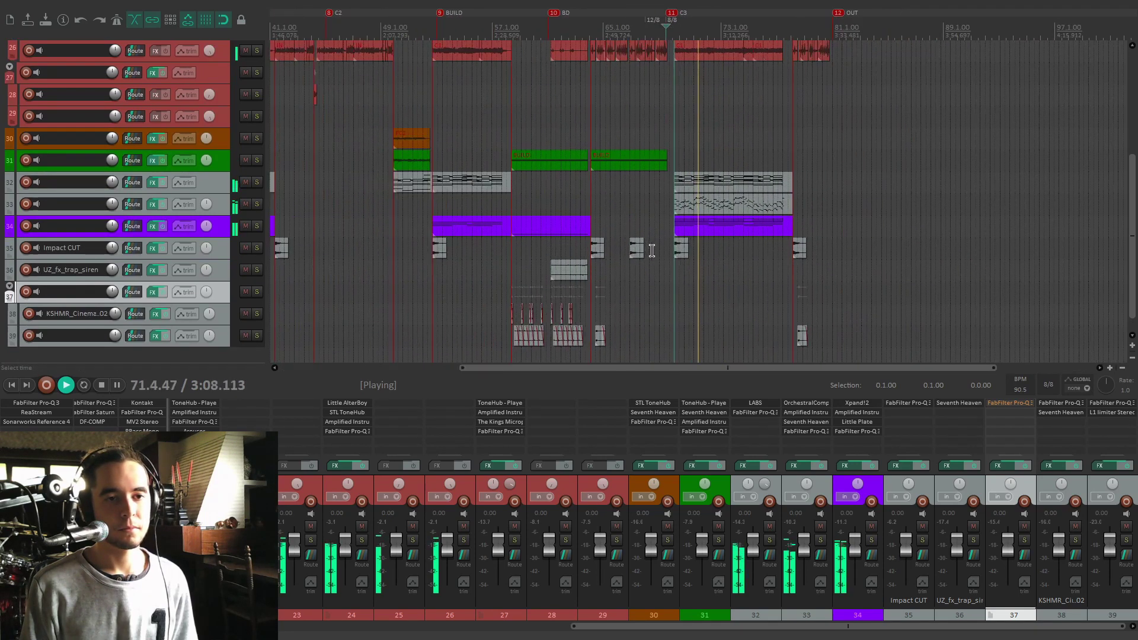
scroll(650, 250, "down", 3)
left_click(257, 226)
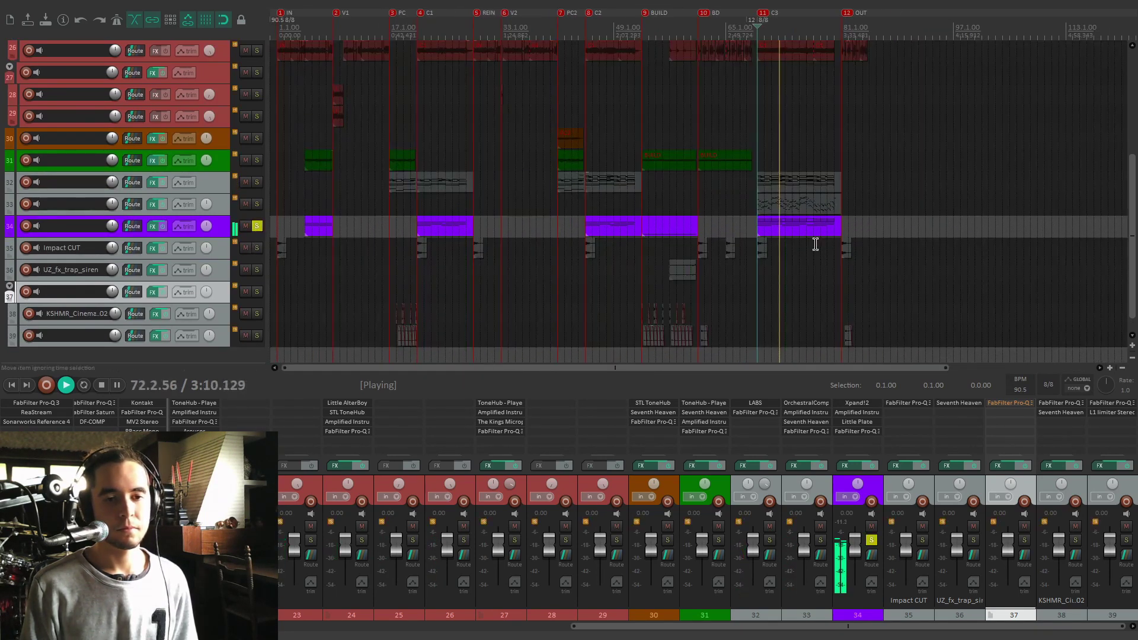
Examine the Xpand!2 instrument and its Female Ooh Choir part on track 34, stop playback, and close the window
left_click(857, 403)
left_click_drag(776, 137, 538, 77)
key("space")
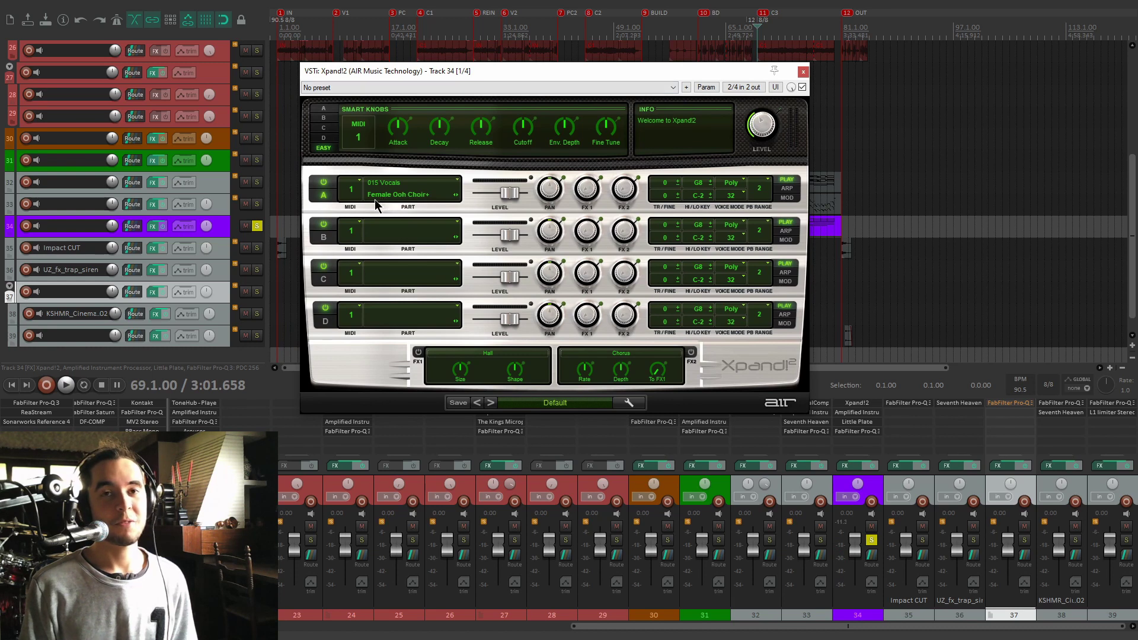
left_click_drag(638, 74, 640, 68)
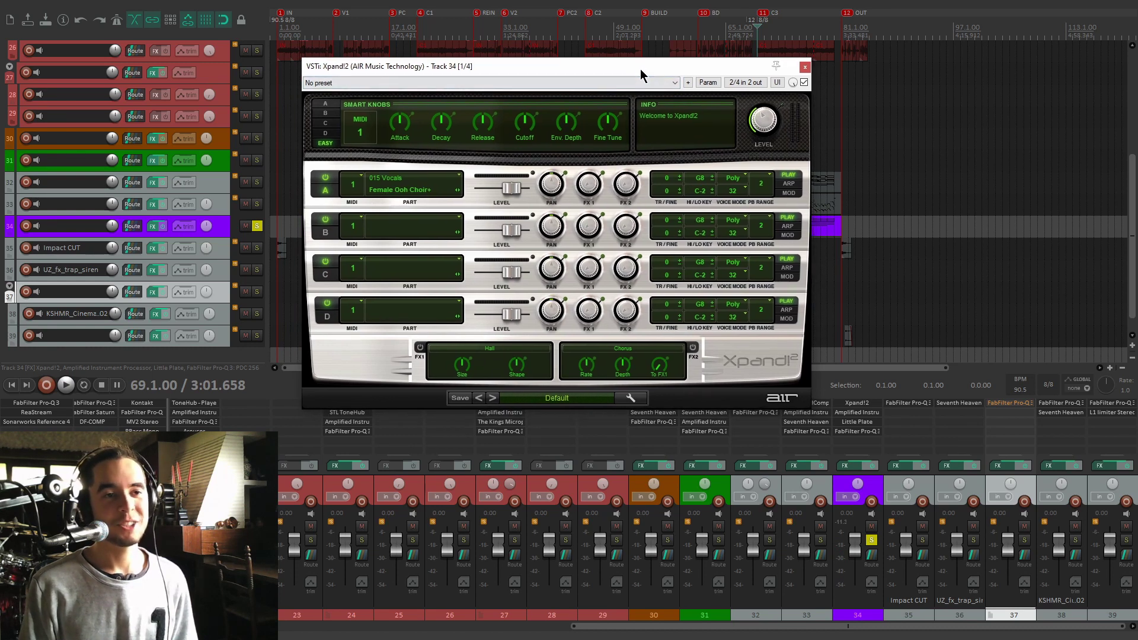
left_click_drag(549, 70, 546, 63)
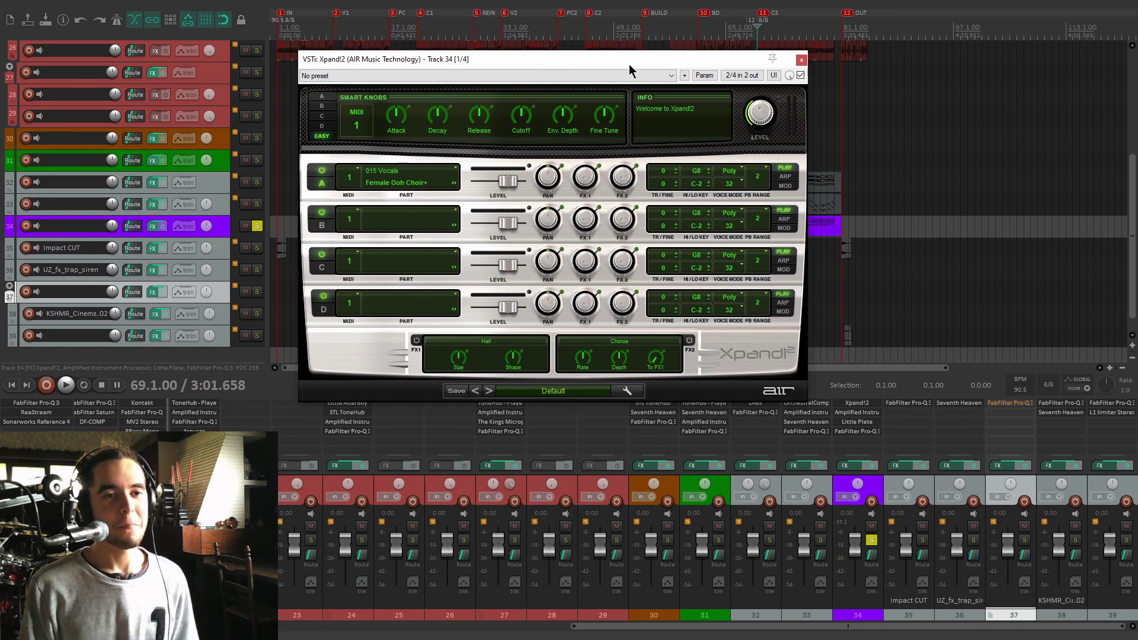
left_click(801, 61)
Examine the Amplified Instrument Processor settings on track 34 during playback, then stop and close the plugin
left_click(857, 412)
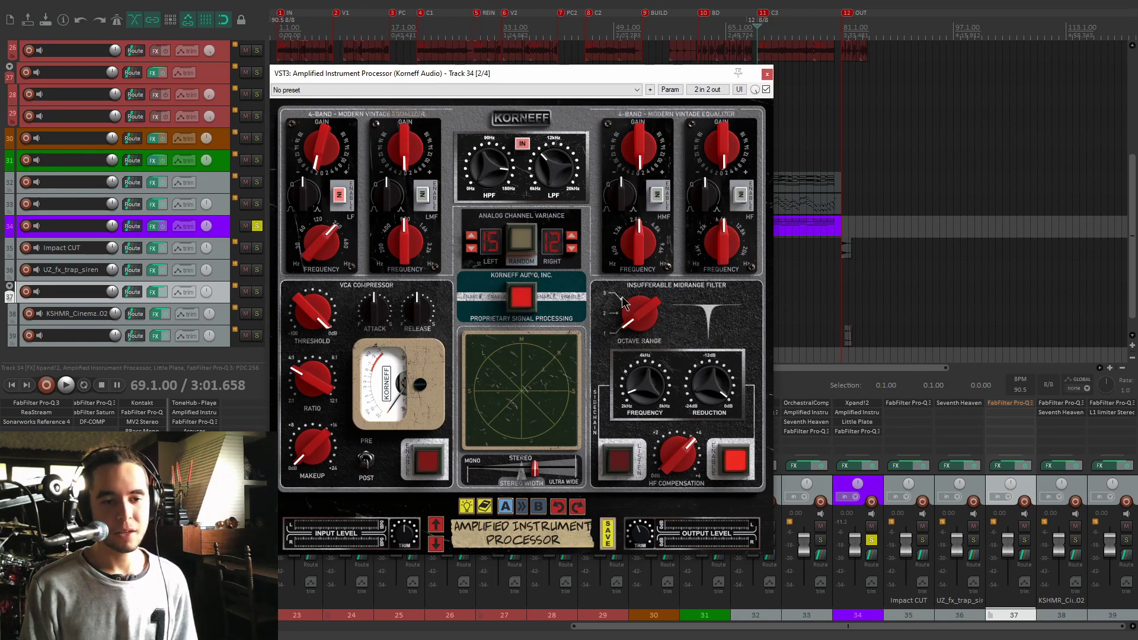
key("space")
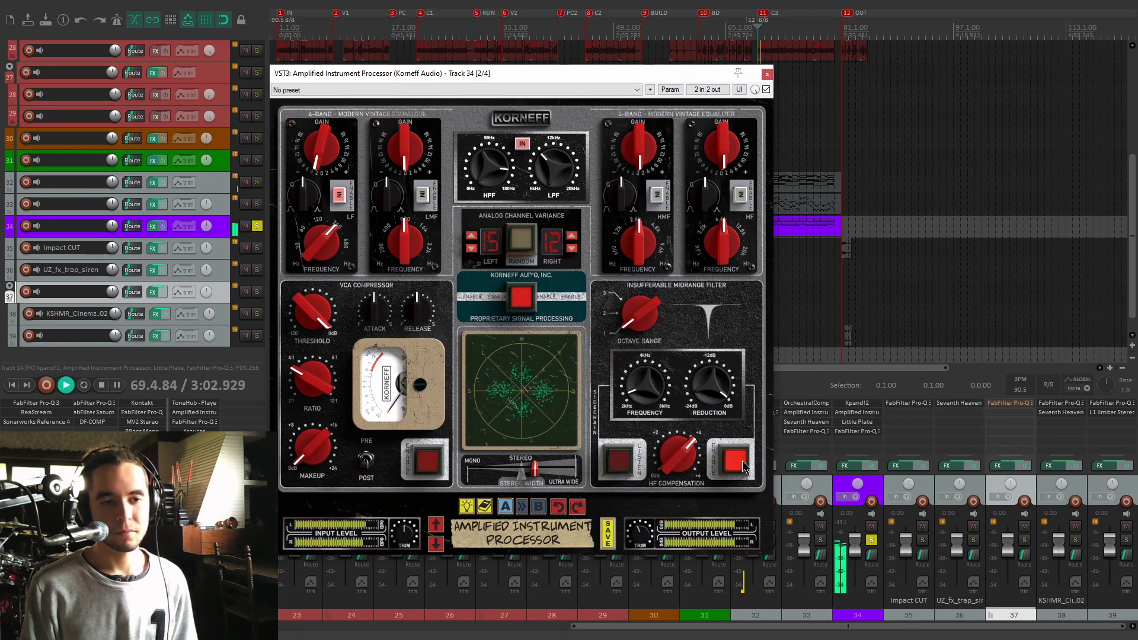
key("space")
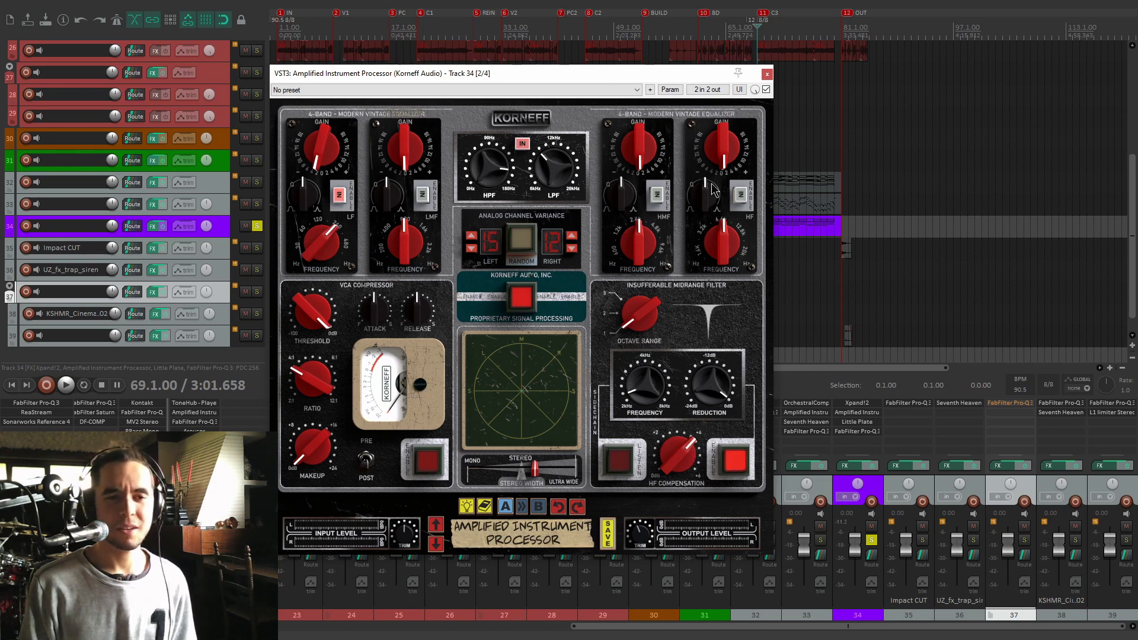
left_click(767, 75)
Open the Little Plate reverb on track 34 and place the edit cursor at bar 80, near the end of C3
left_click(851, 422)
key("space")
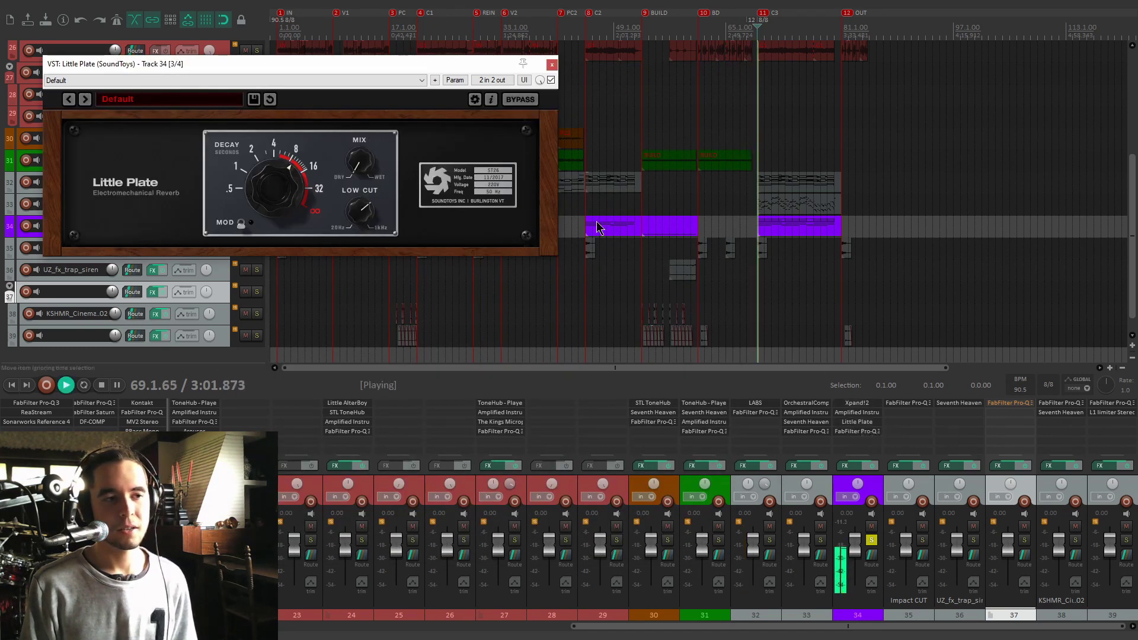
key("space")
left_click(689, 188)
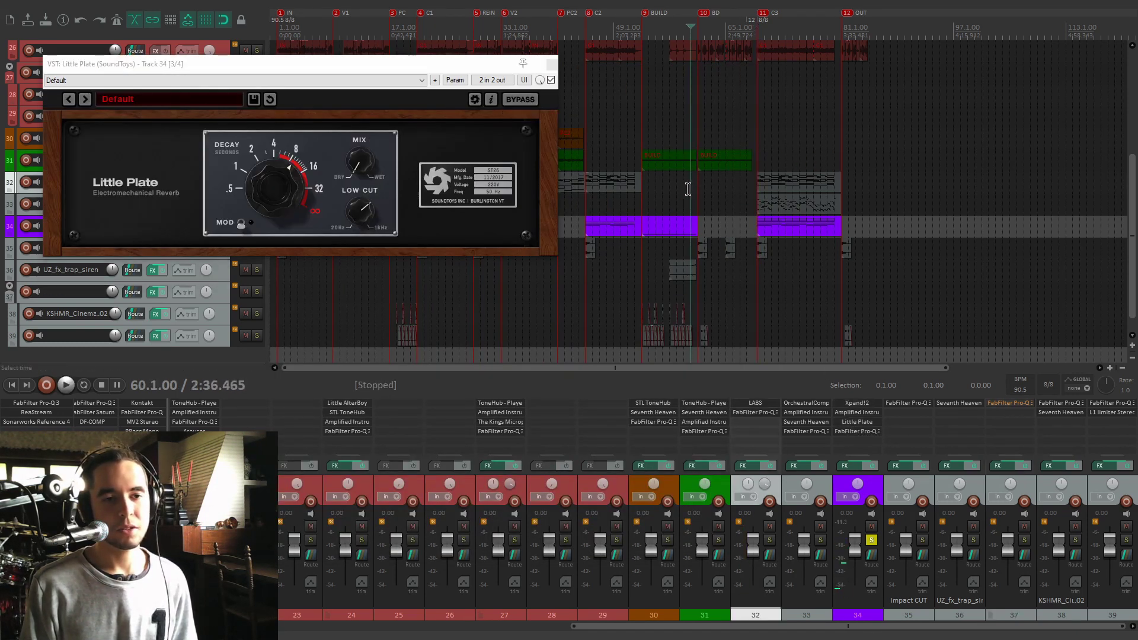
left_click(835, 148)
scroll(744, 149, "up", 10)
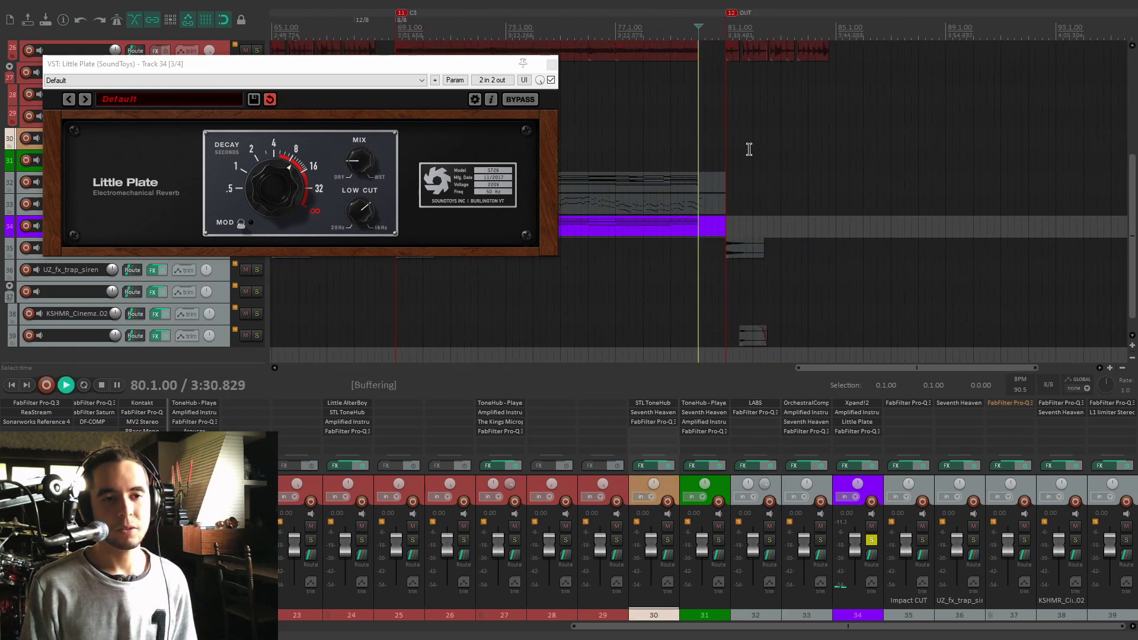
Play the end of C3 from 79.4.50 while watching Little Plate's Mix control, then stop and close the plugin
key("space")
left_click(655, 152)
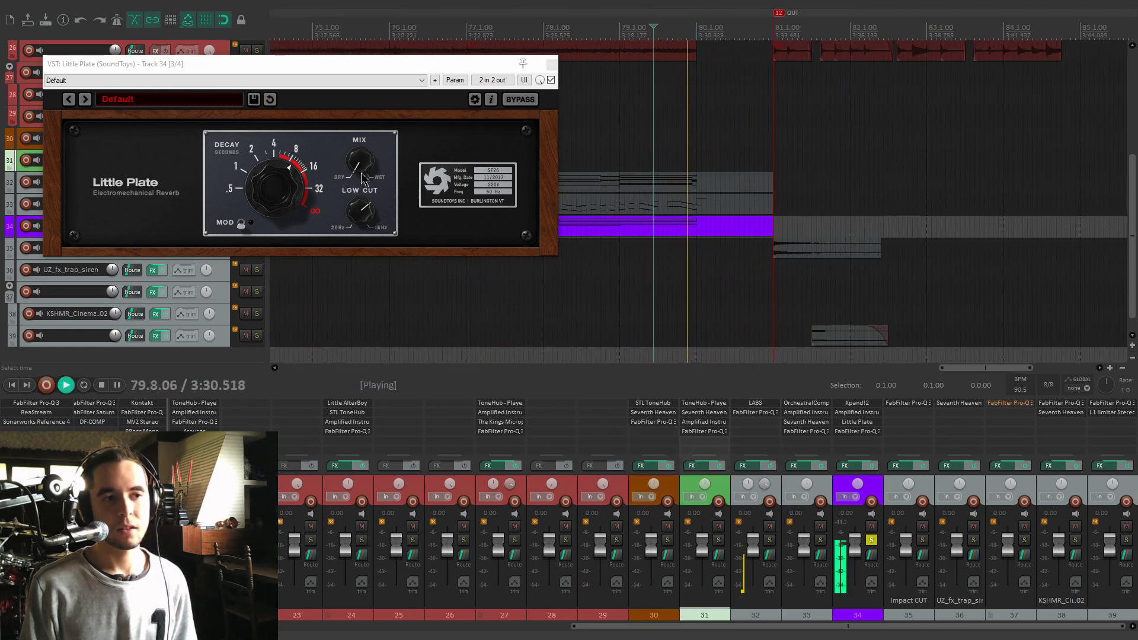
left_click_drag(362, 167, 367, 173)
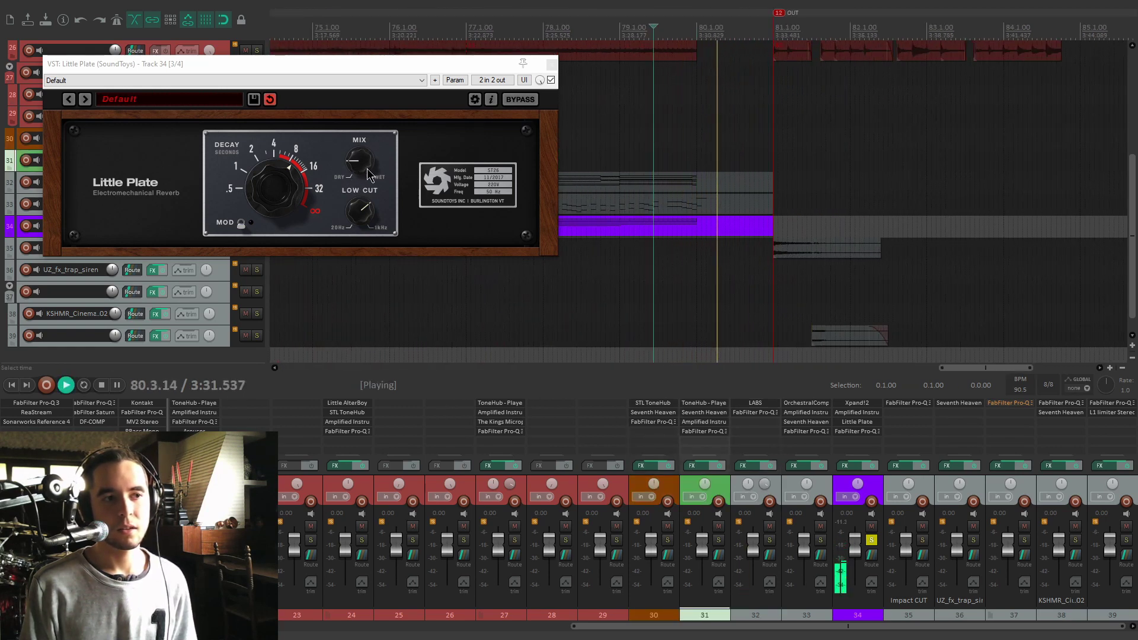
key("space")
left_click(550, 64)
Examine the Pro-Q 3 EQ band on track 34, then close the plugin window
left_click(874, 432)
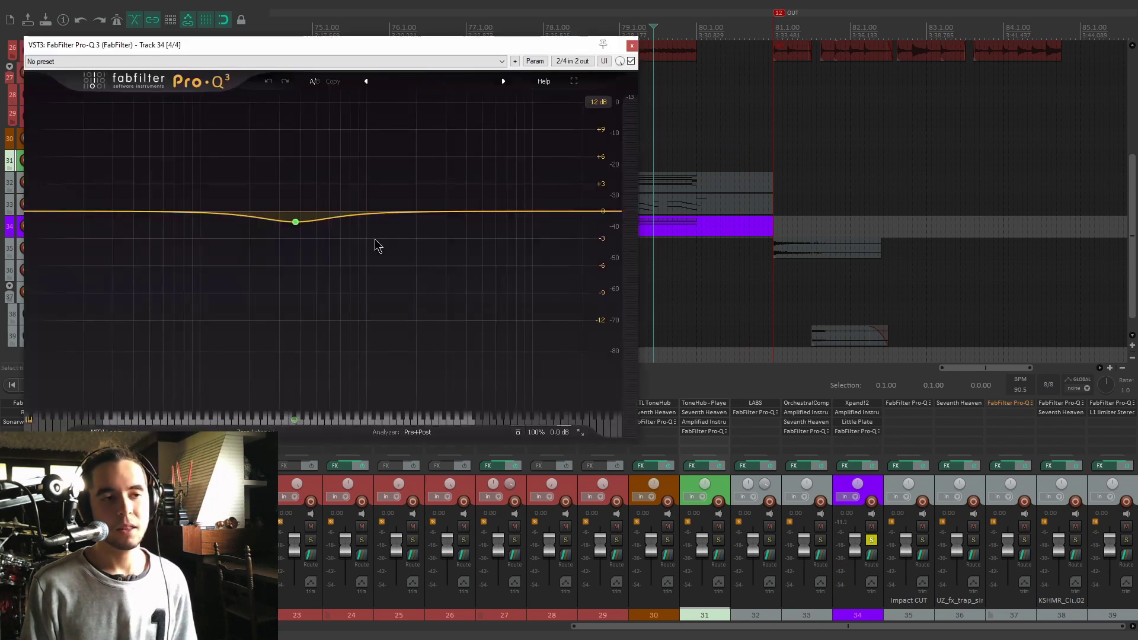
mouse_move(298, 227)
left_click(632, 46)
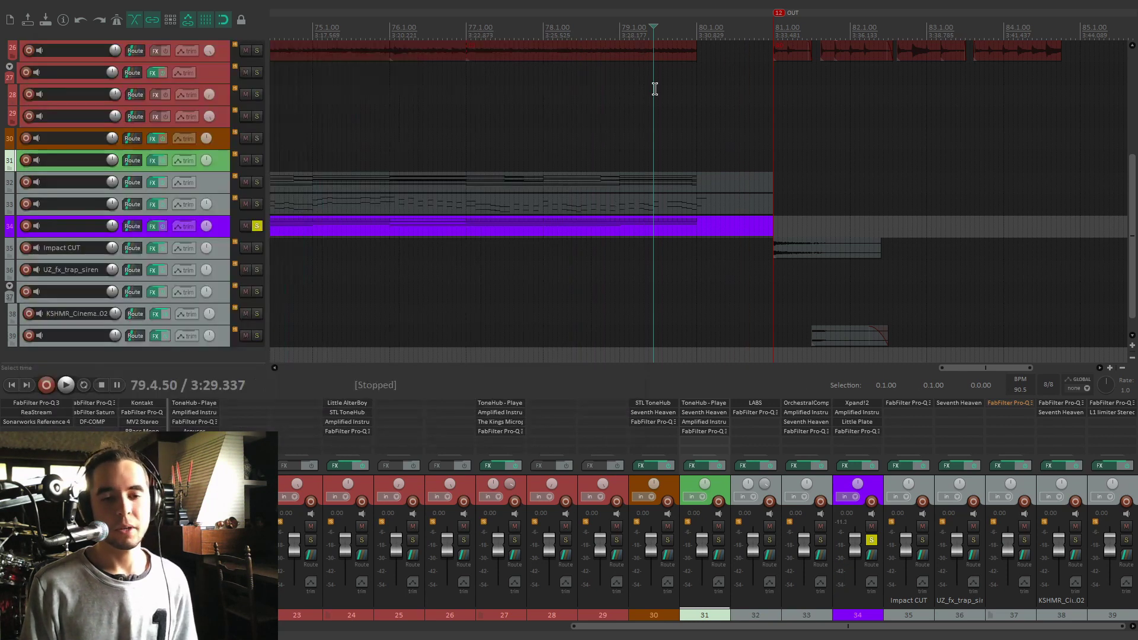
Switch the solo from track 34 to the Impact CUT track and play it from the C1 marker
left_click(872, 540)
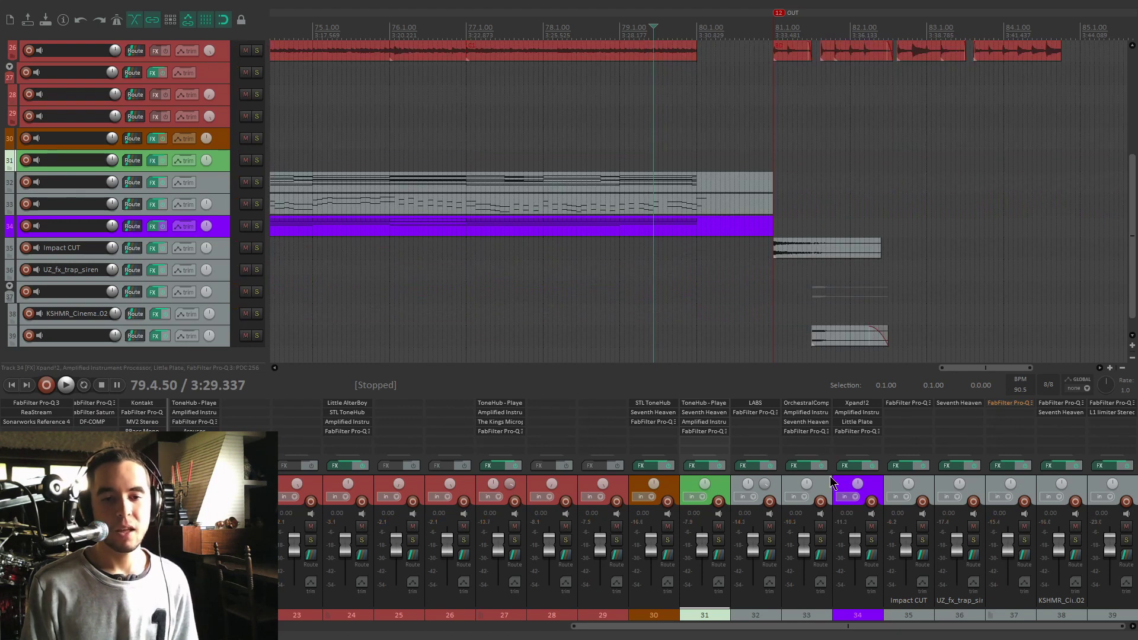
scroll(664, 279, "down", 6)
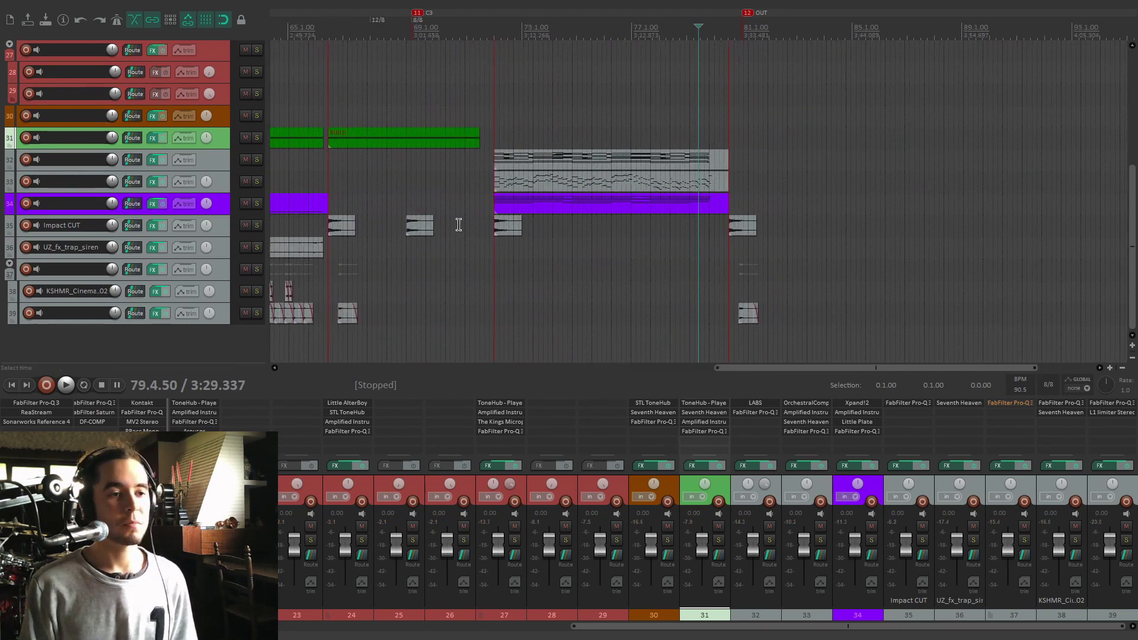
left_click(411, 244)
key("3")
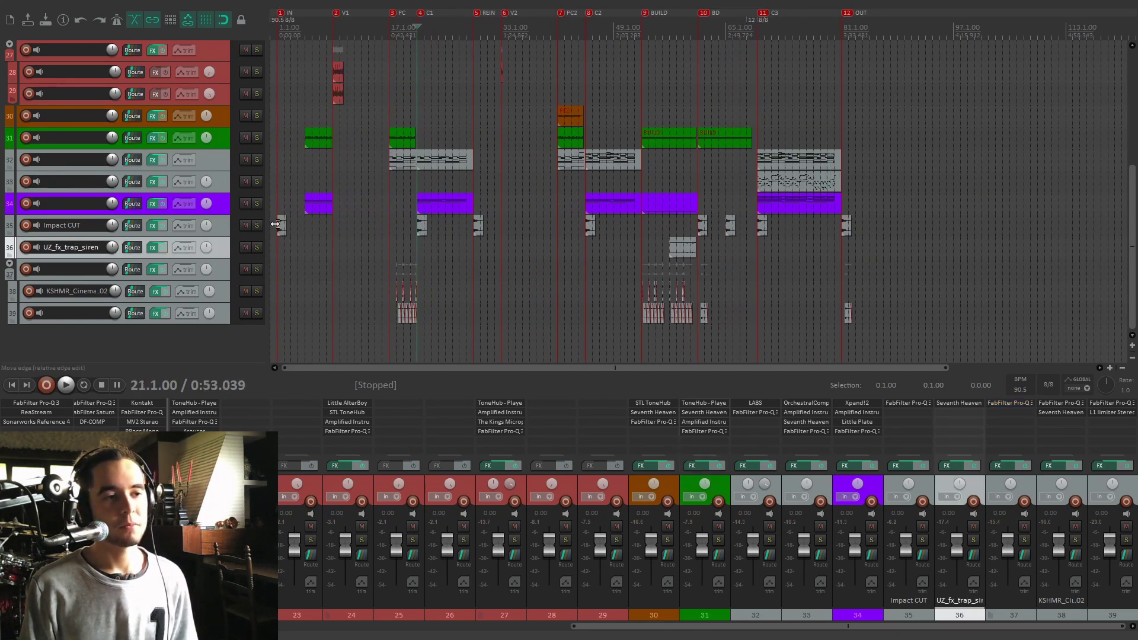
left_click(257, 225)
scroll(561, 246, "up", 3)
key("space")
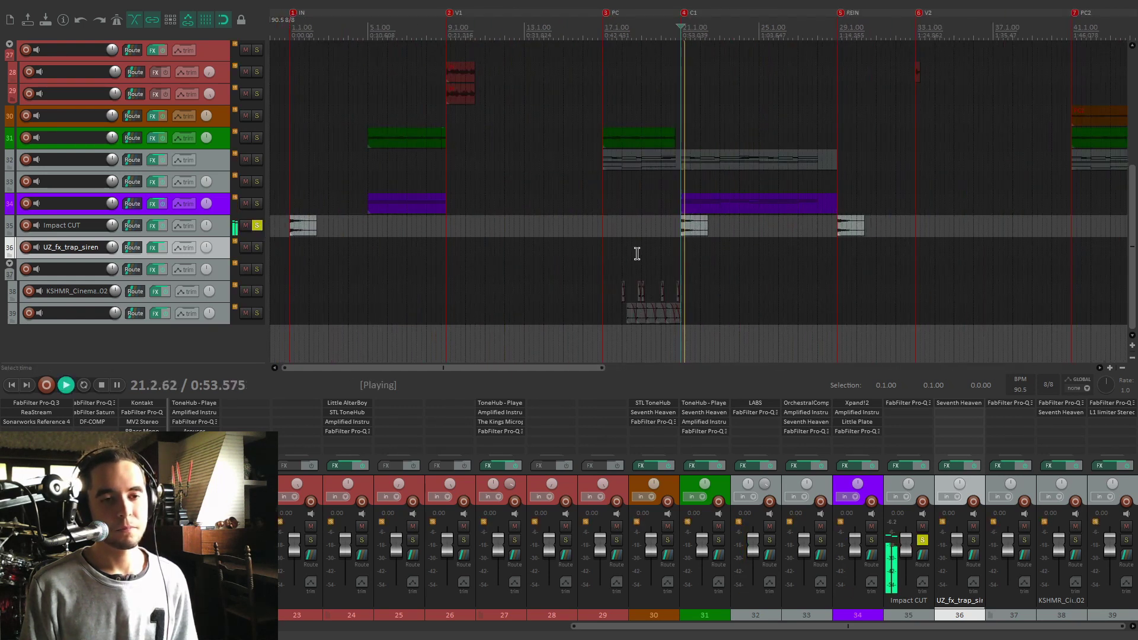
Examine the Pro-Q 3 EQ curve on the Impact CUT track, then close the plugin and stop playback
key("shift+f")
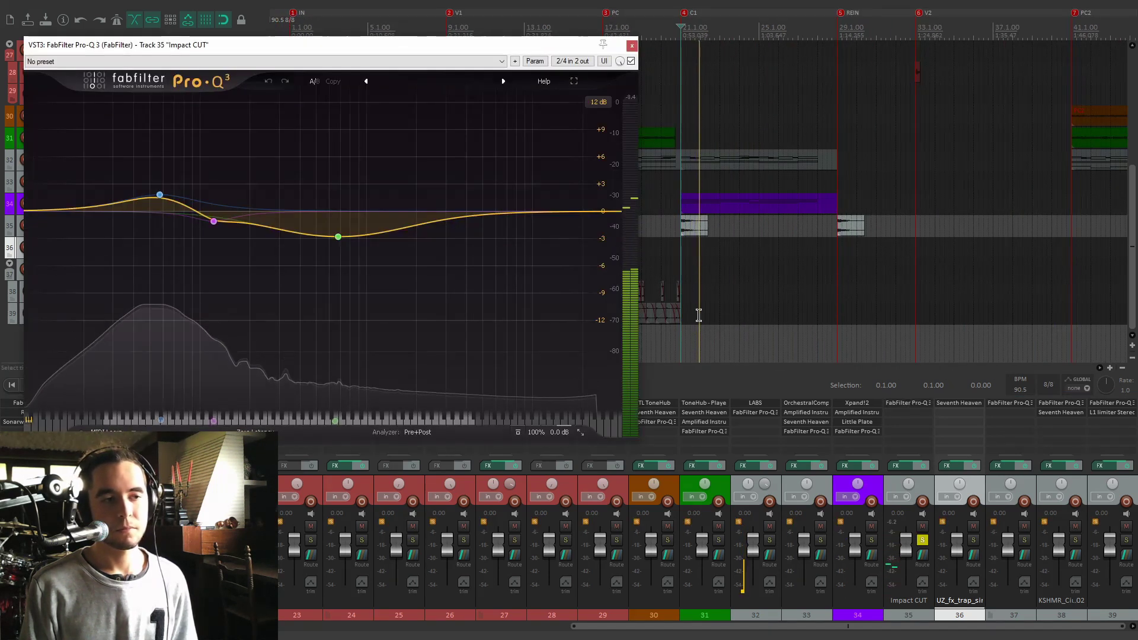
left_click(631, 47)
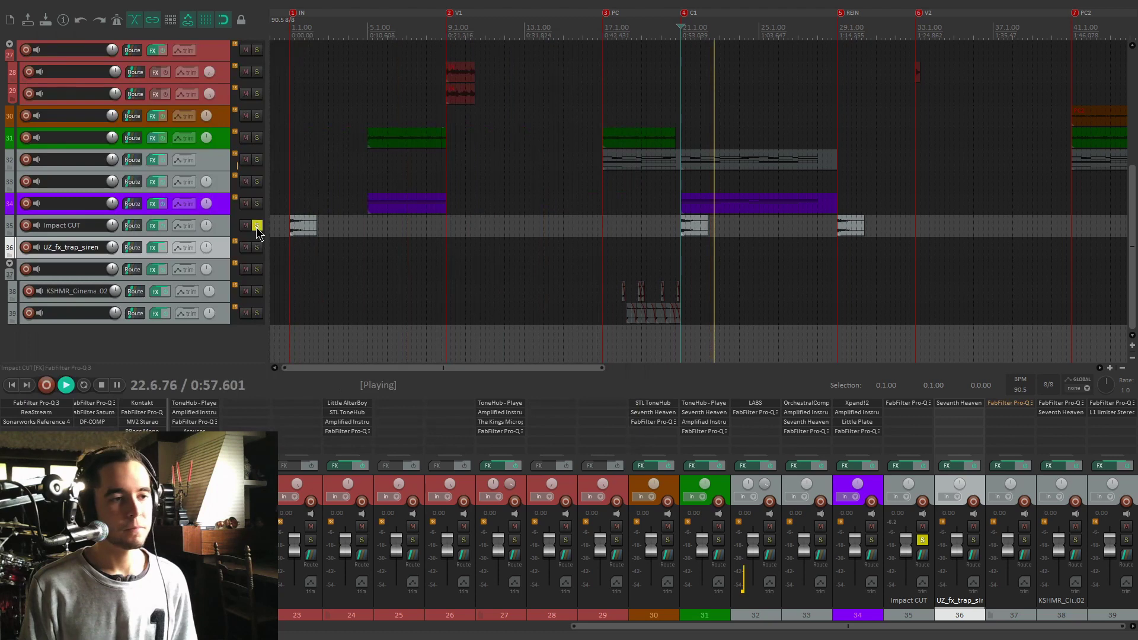
key("space")
Switch the solo to the UZ_fx_trap_siren track and play its clip from bar 57 in the BUILD section
left_click(257, 248)
scroll(593, 237, "down", 3)
left_click(672, 265)
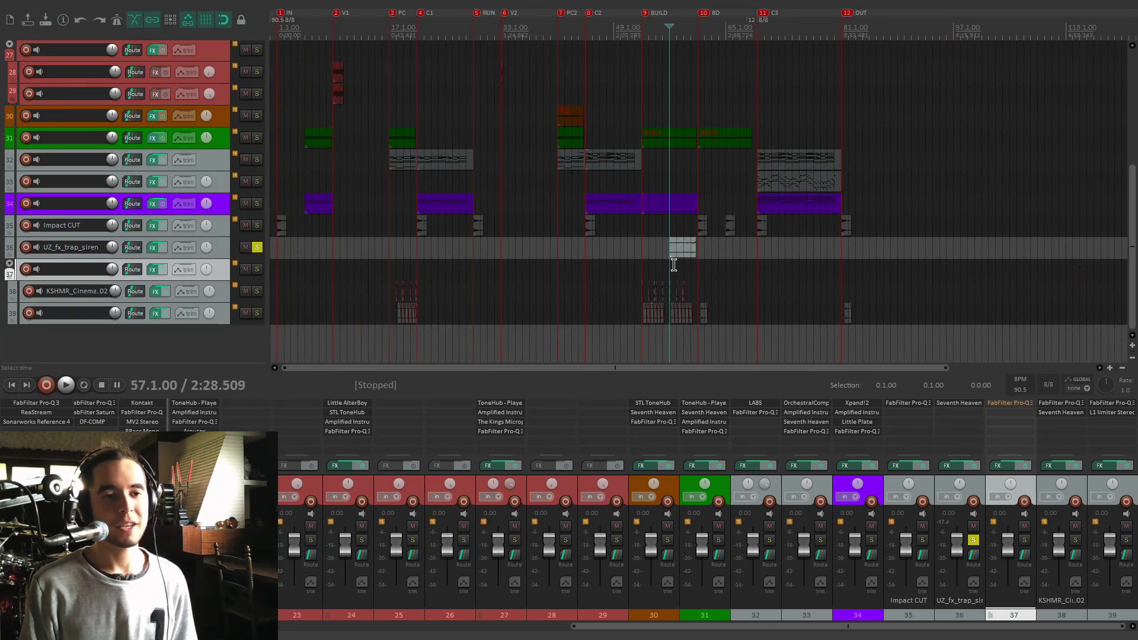
scroll(672, 265, "up", 5)
key("space")
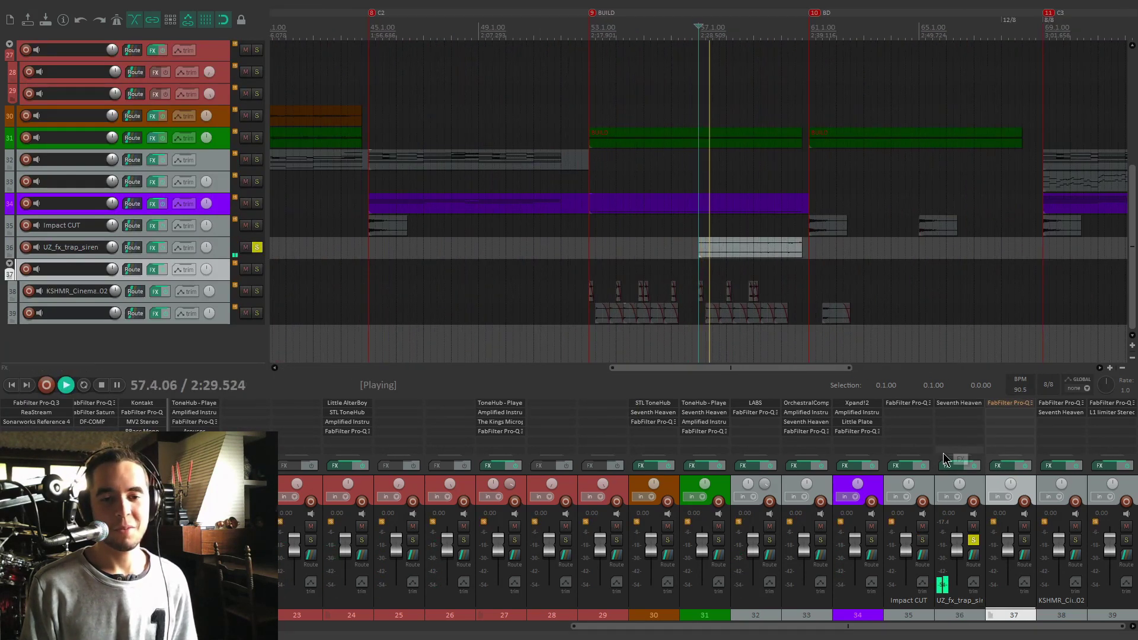
Examine the Seventh Heaven reverb settings on the UZ_fx_trap_siren track, then clear its solo and stop playback
left_click(958, 403)
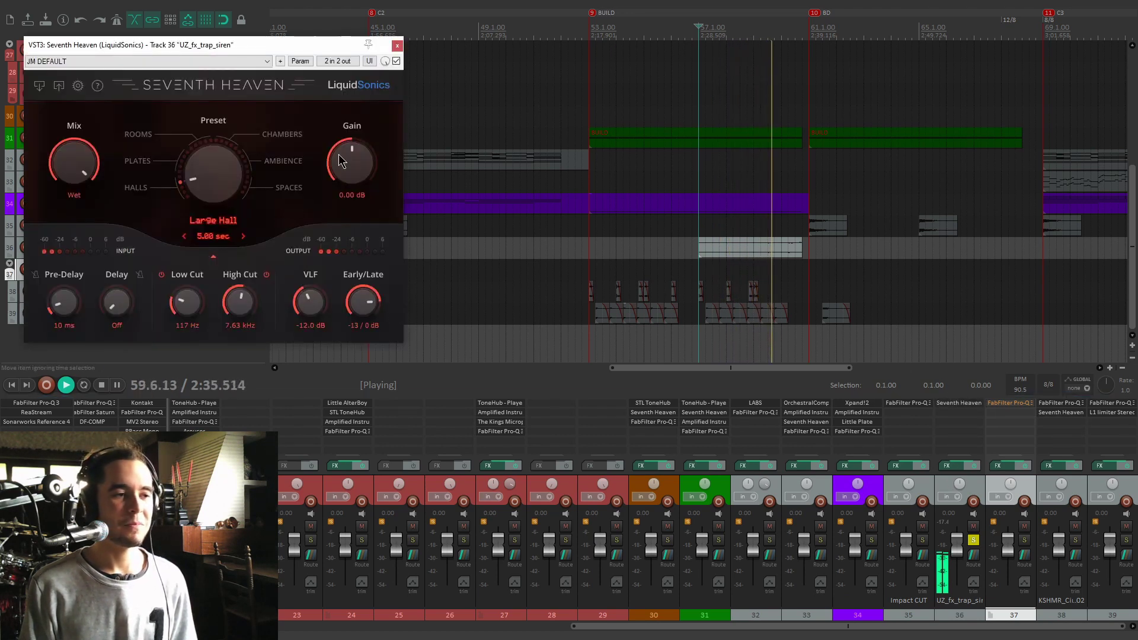
left_click(397, 46)
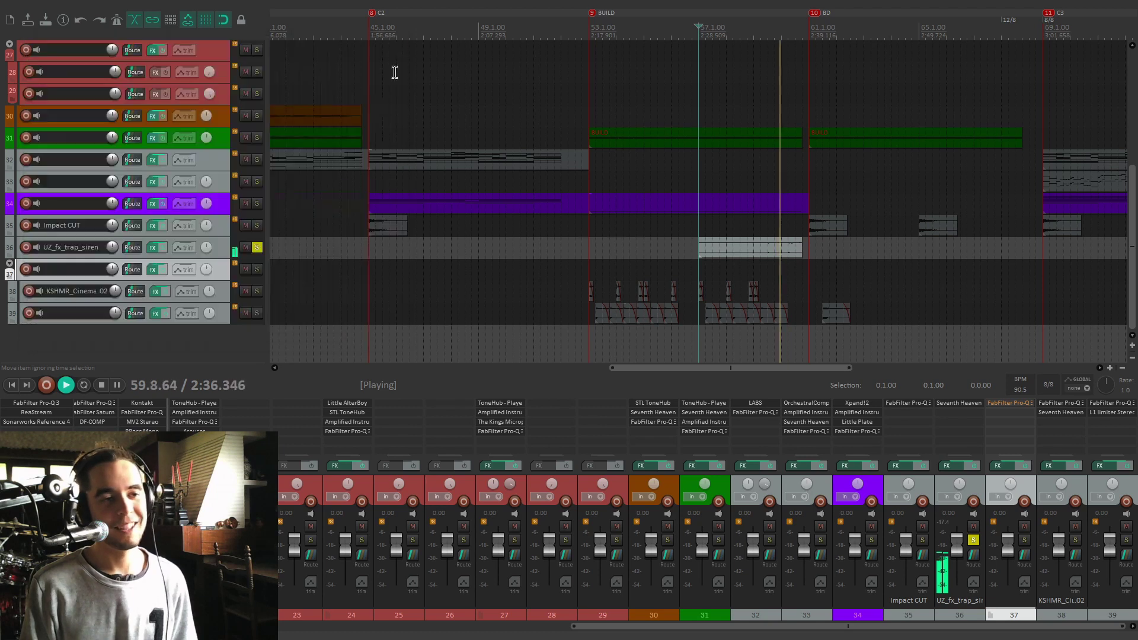
left_click(258, 248)
scroll(535, 215, "down", 4)
key("space")
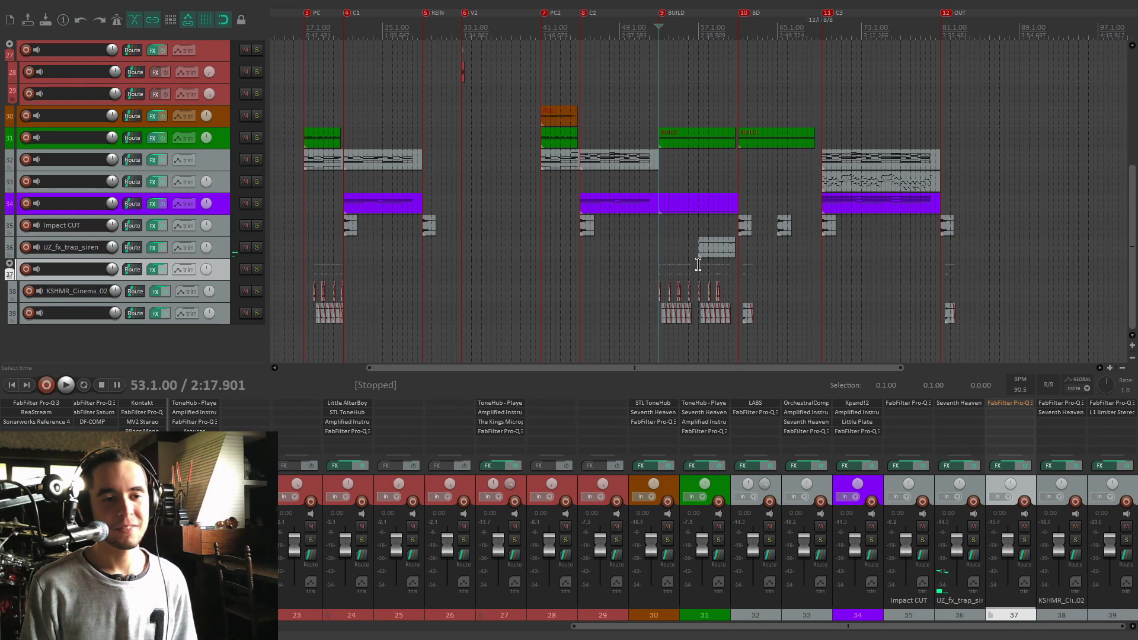
Solo the KSHMR cinematic drums track and track 39, and play them from the BUILD marker
scroll(698, 265, "up", 5)
left_click(257, 291)
left_click(257, 314)
scroll(606, 260, "down", 2)
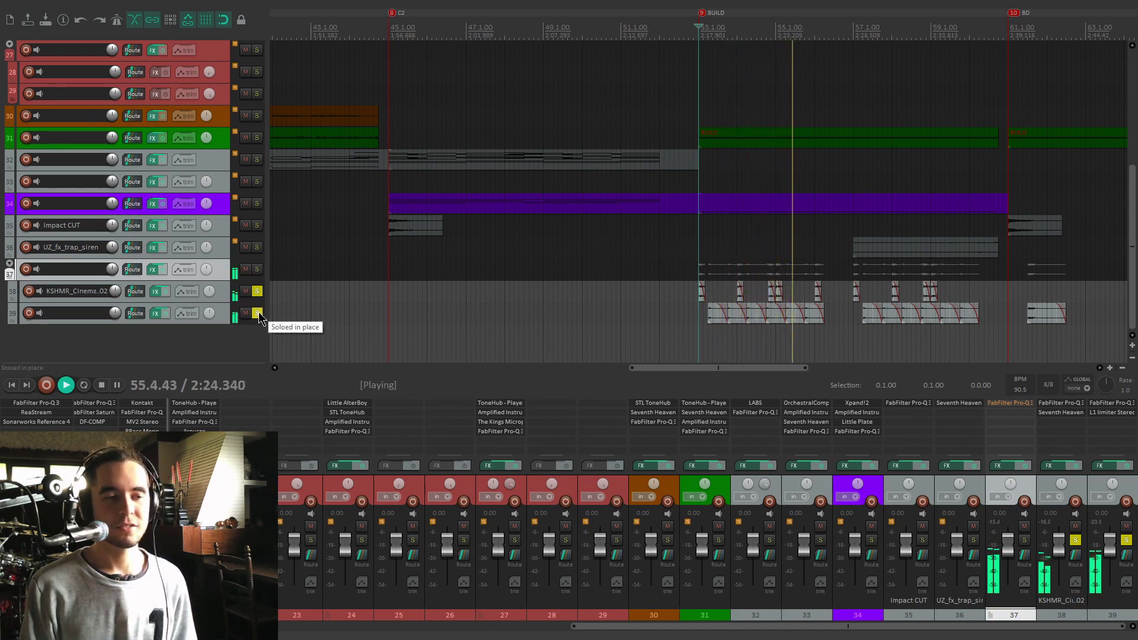
Examine the Pro-Q 3 EQ curves on the KSHMR cinematic drums track and track 39, then close the plugin windows
left_click(1060, 403)
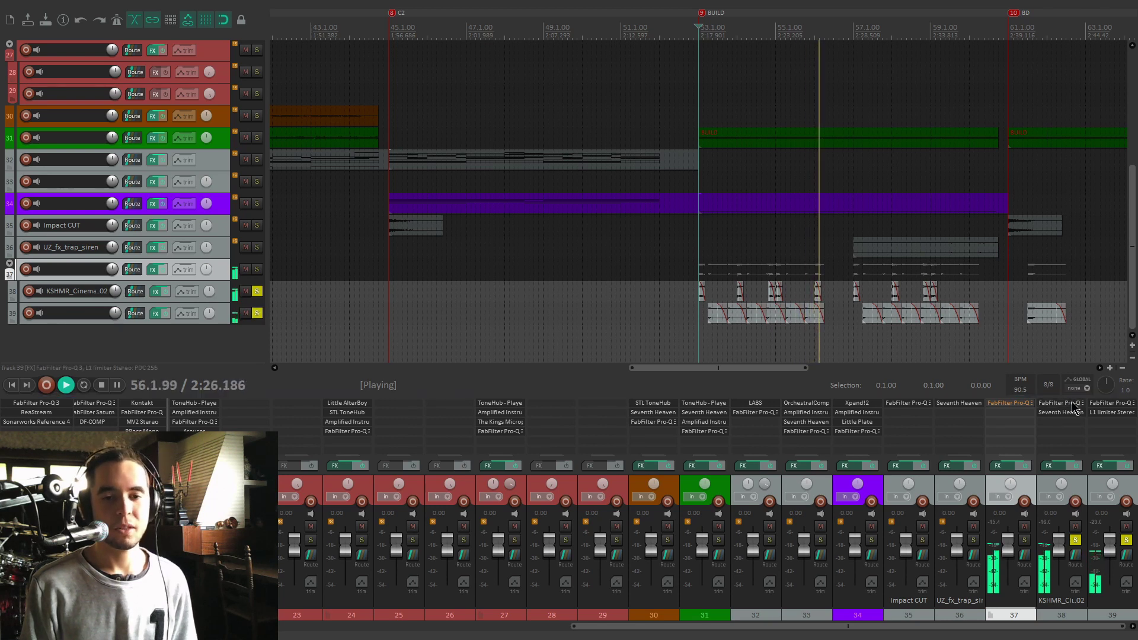
left_click_drag(872, 147, 593, 115)
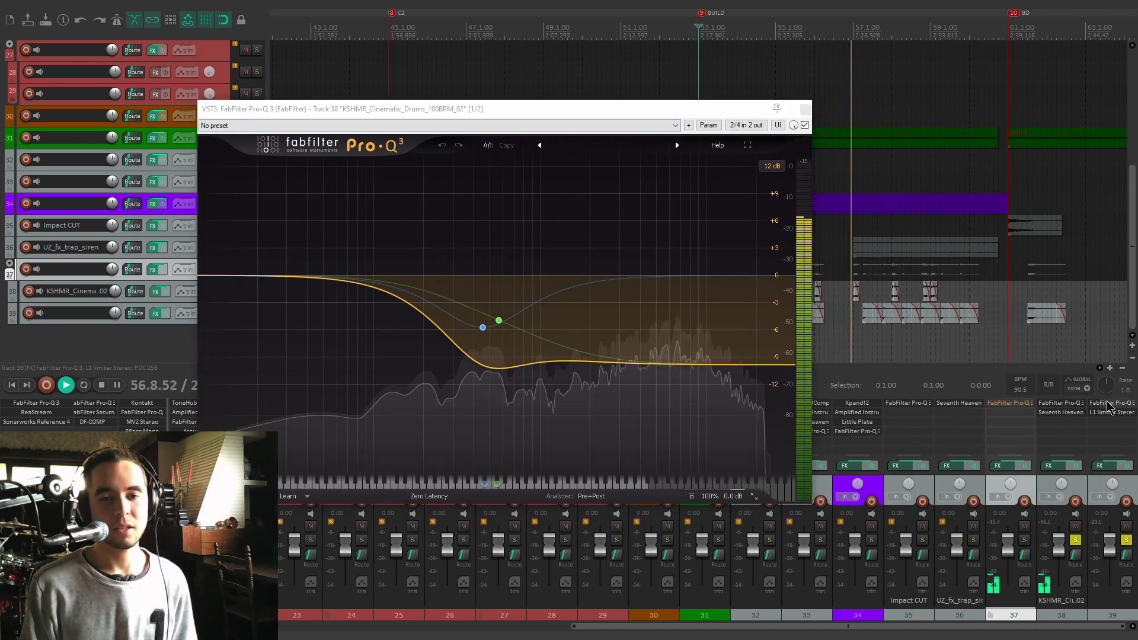
left_click(1112, 403)
left_click(631, 45)
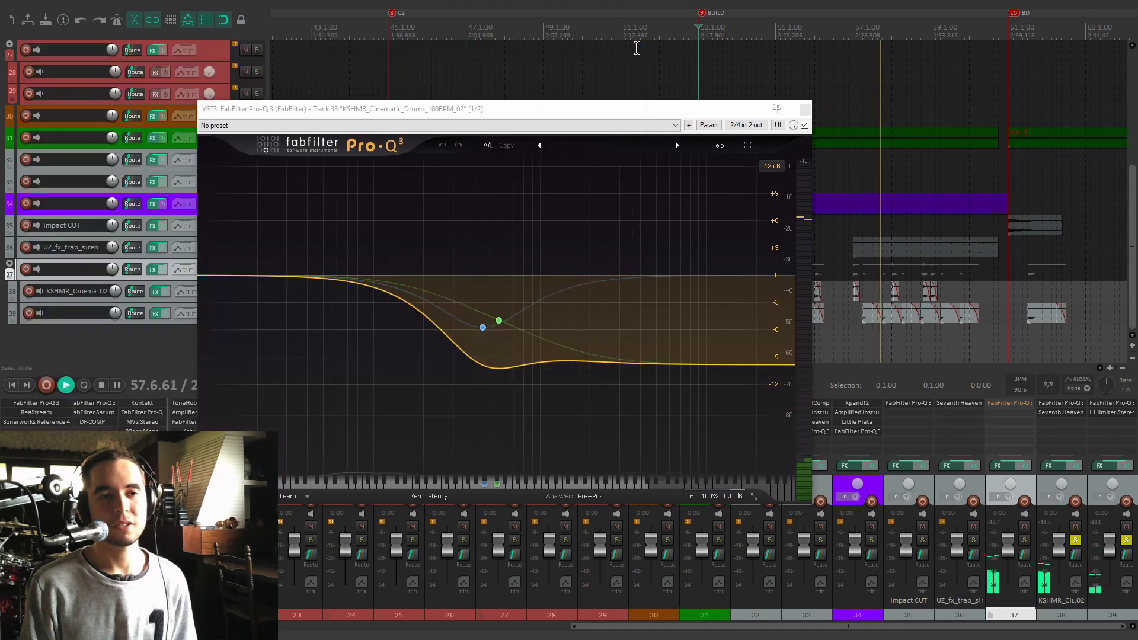
left_click(805, 109)
Clear the solos on tracks 38 and 39 and listen to the full mix from the BUILD section into BD
left_click(257, 291)
left_click(256, 313)
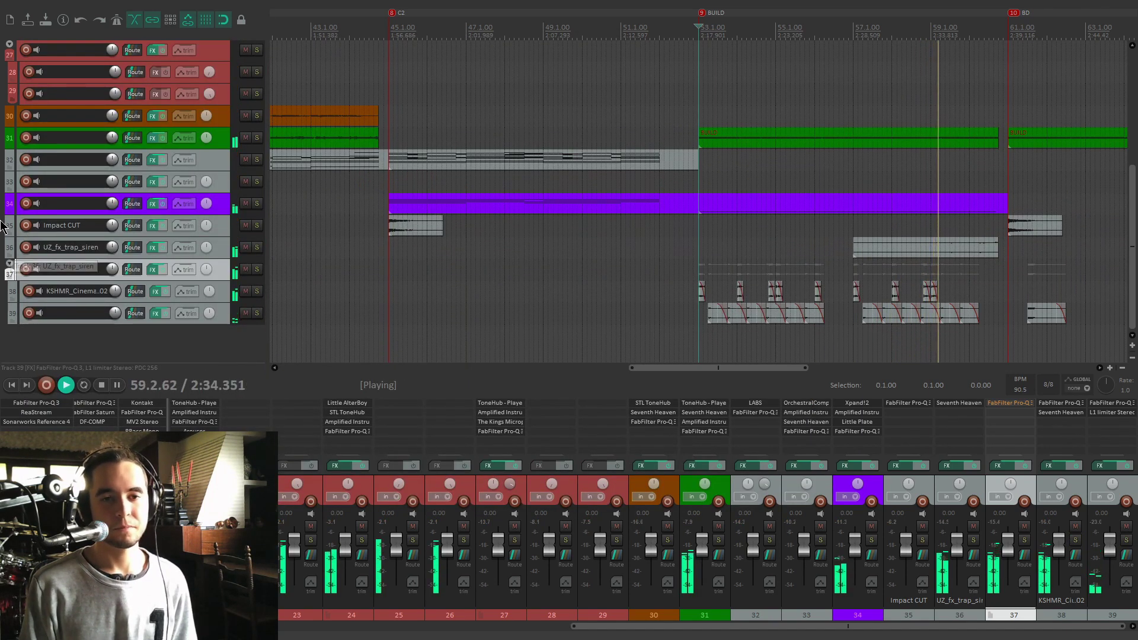
scroll(3, 207, "up", 5)
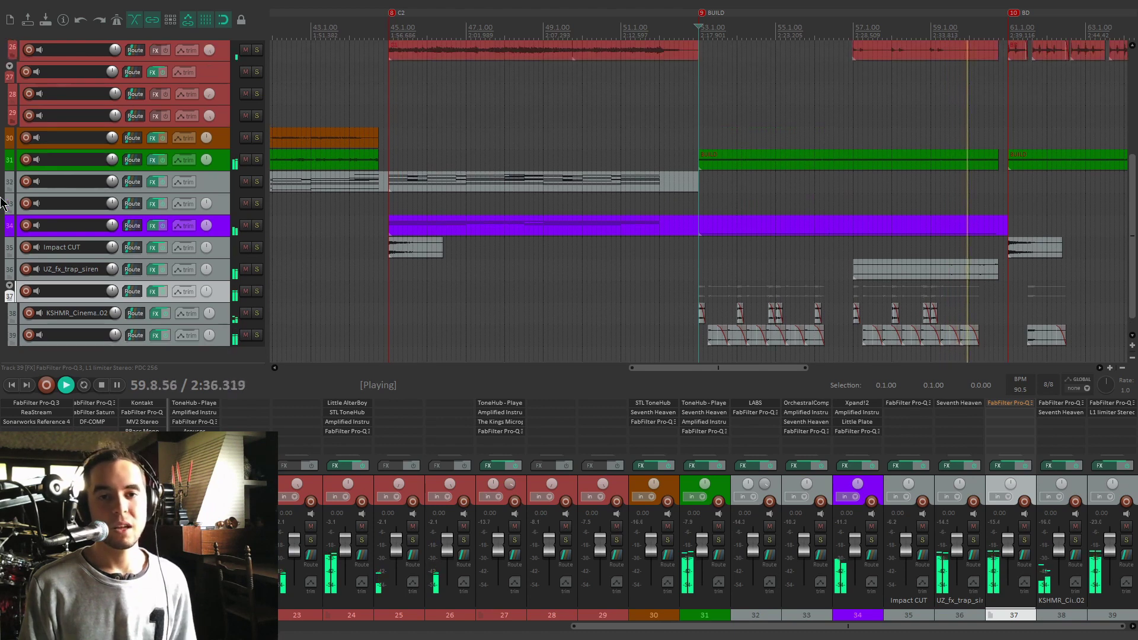
scroll(3, 191, "down", 1)
scroll(727, 217, "down", 4)
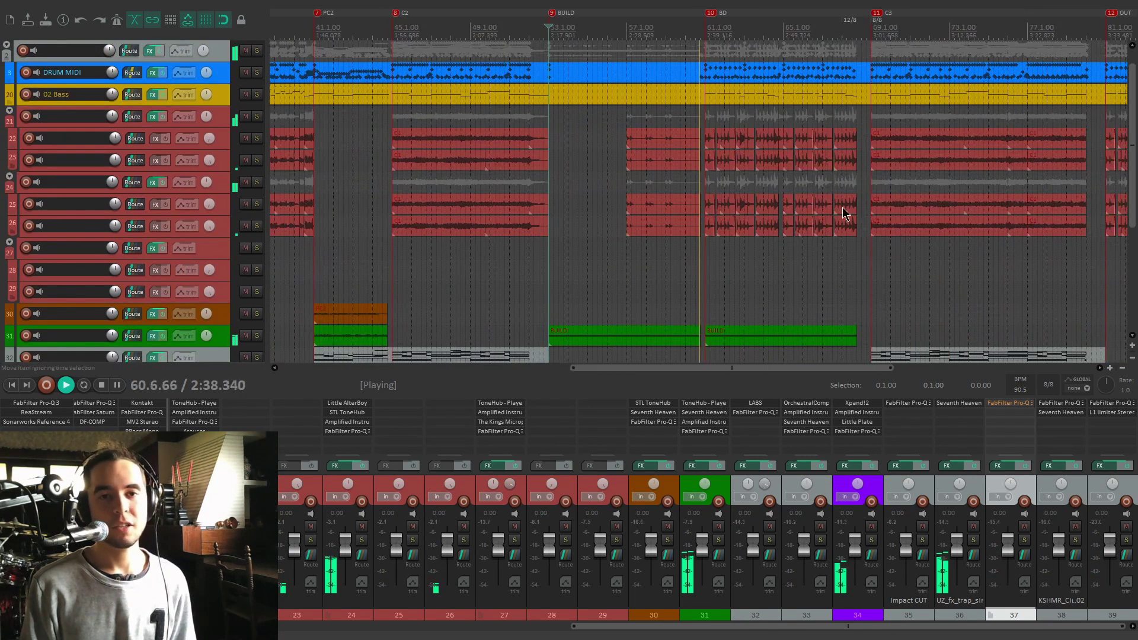
scroll(728, 217, "up", 1)
scroll(676, 225, "down", 1)
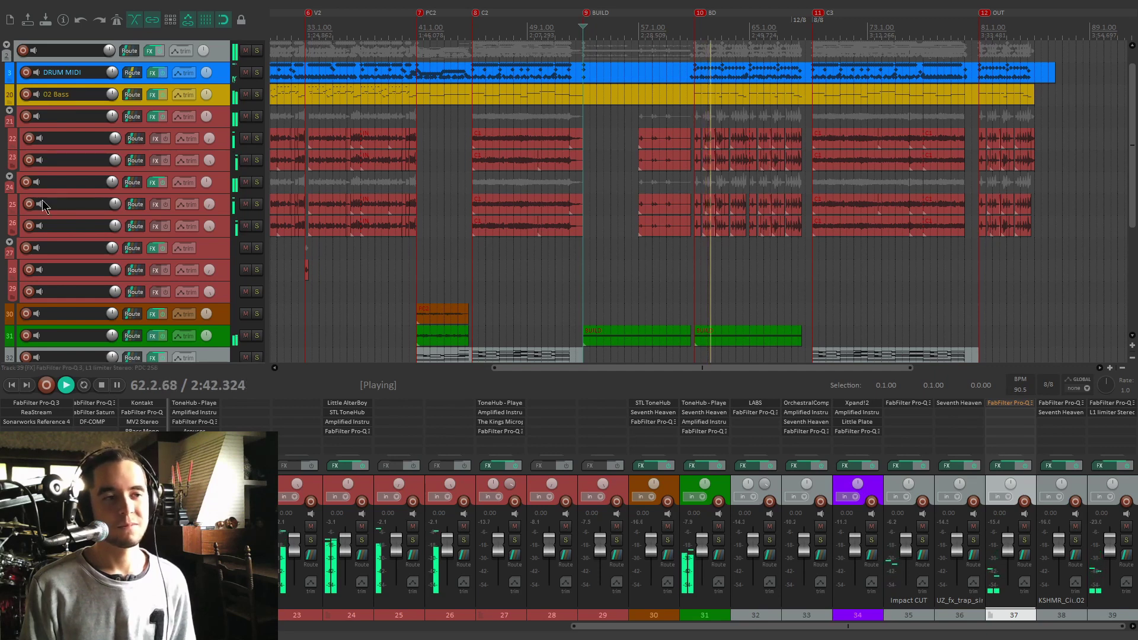
scroll(434, 242, "down", 2)
scroll(490, 183, "up", 2)
key("space")
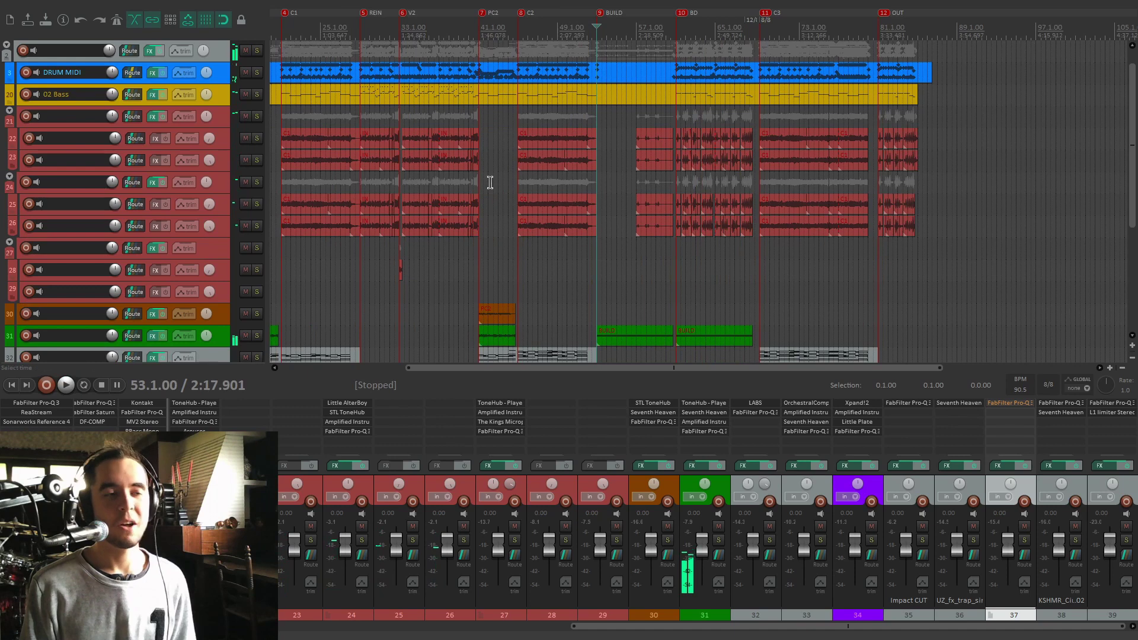
Solo track 24 and audition it from the C3 and OUT markers, then stop playback
left_click(256, 182)
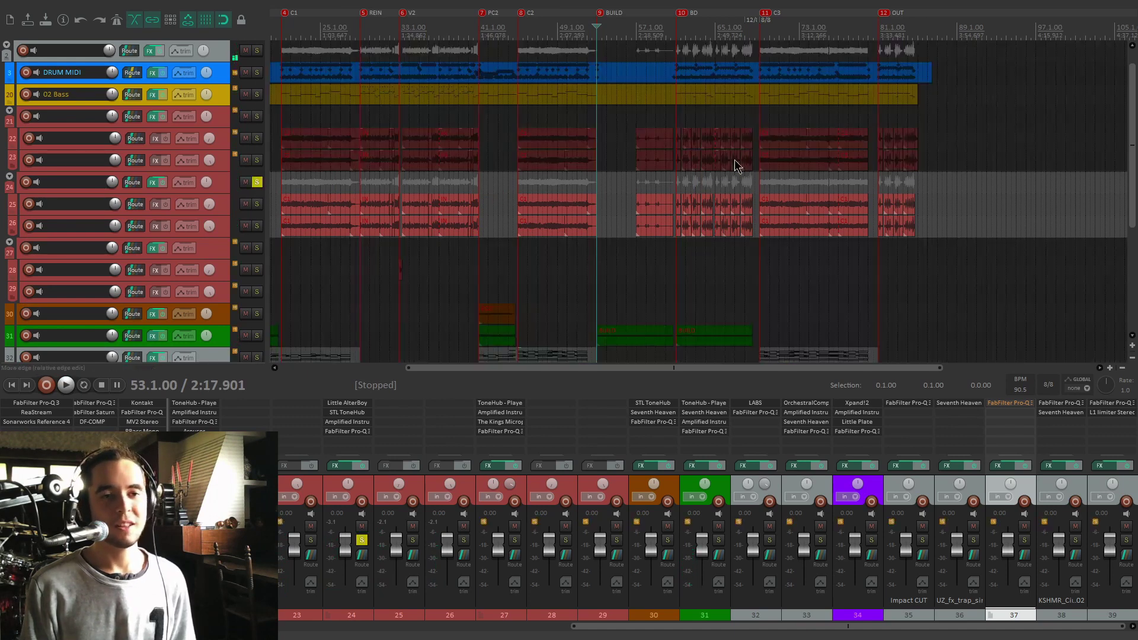
left_click(752, 181)
key("space")
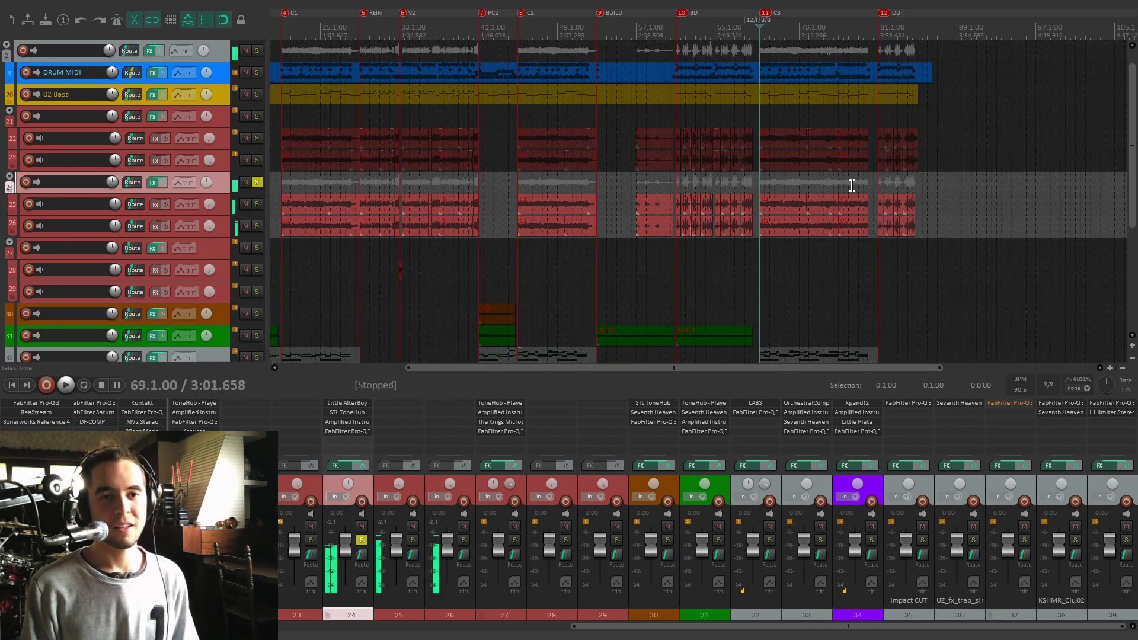
key("space")
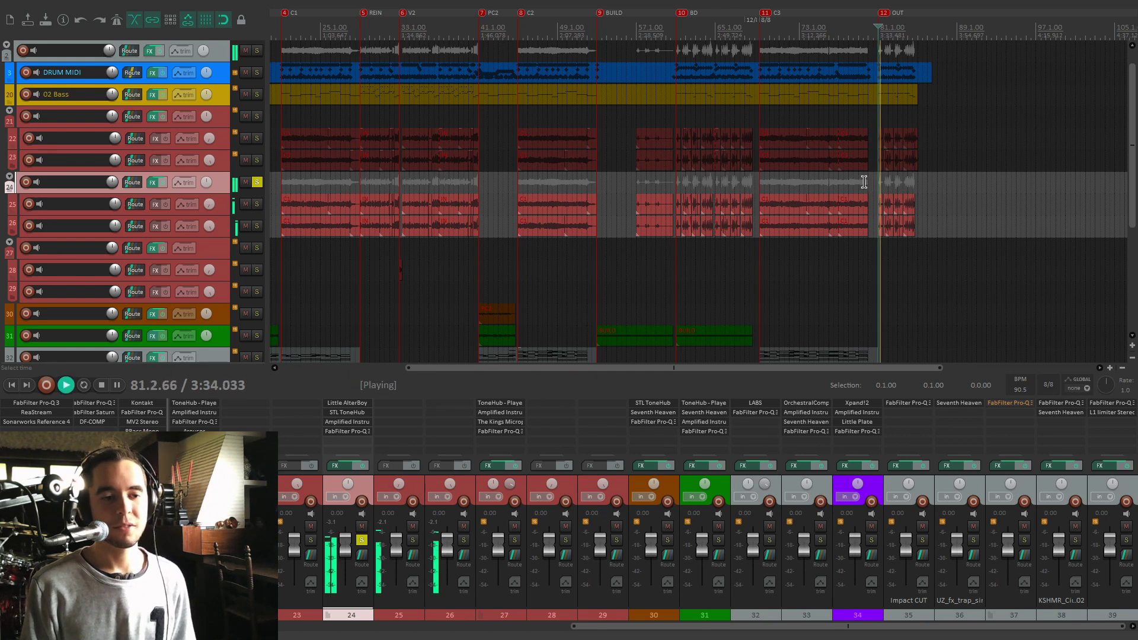
key("space")
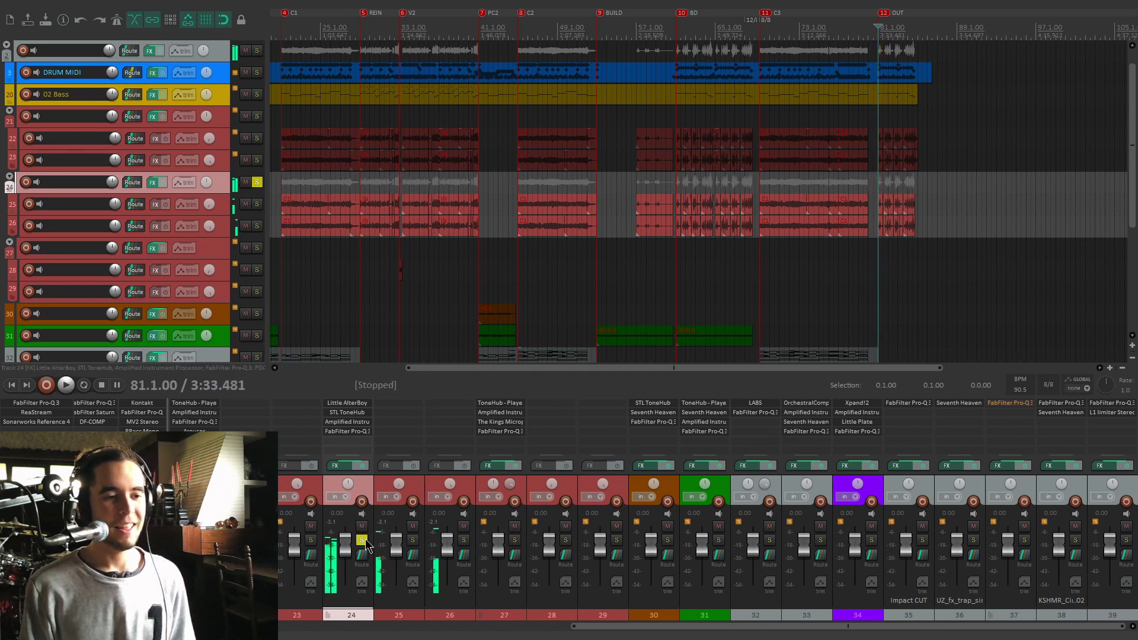
Clear the solo on track 24 and return the edit cursor to the project start
key("F6")
key("Home")
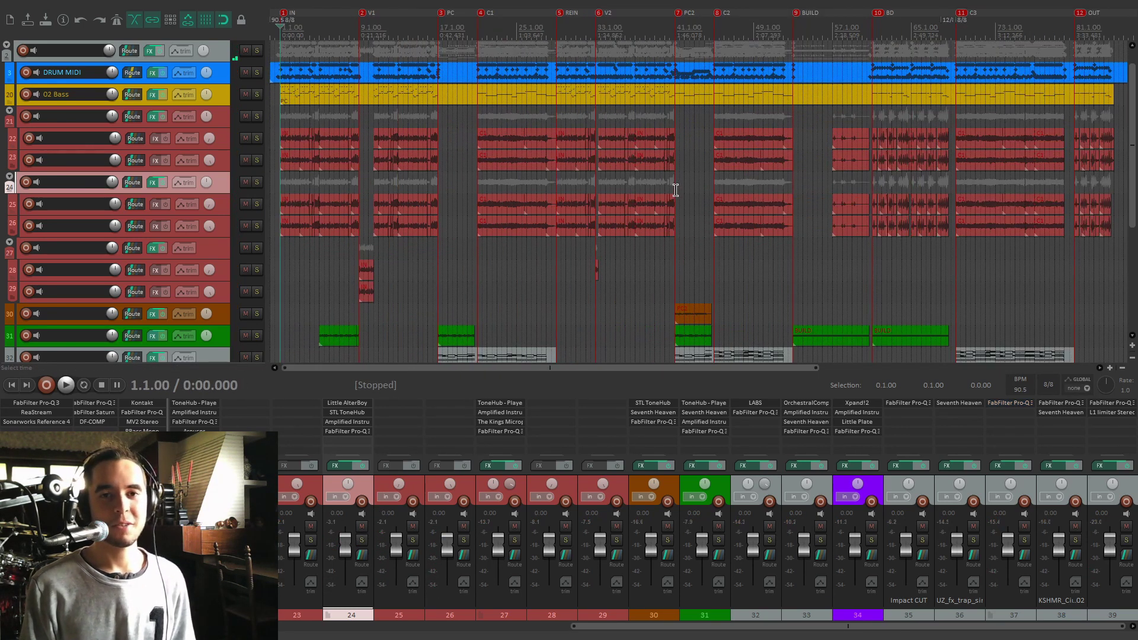
scroll(676, 190, "up", 1)
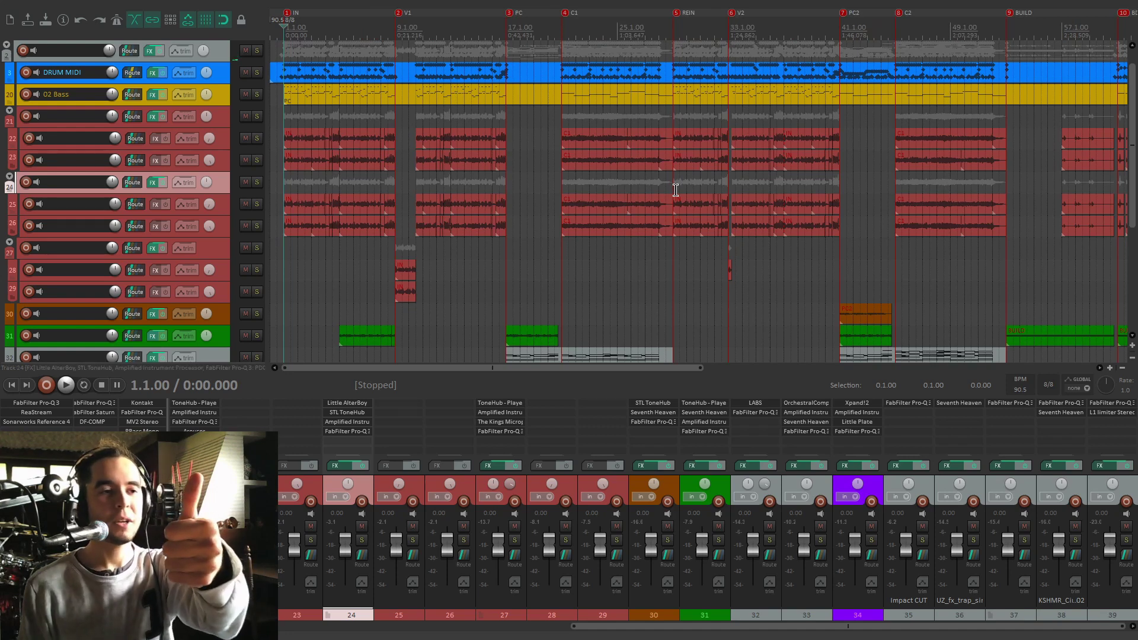